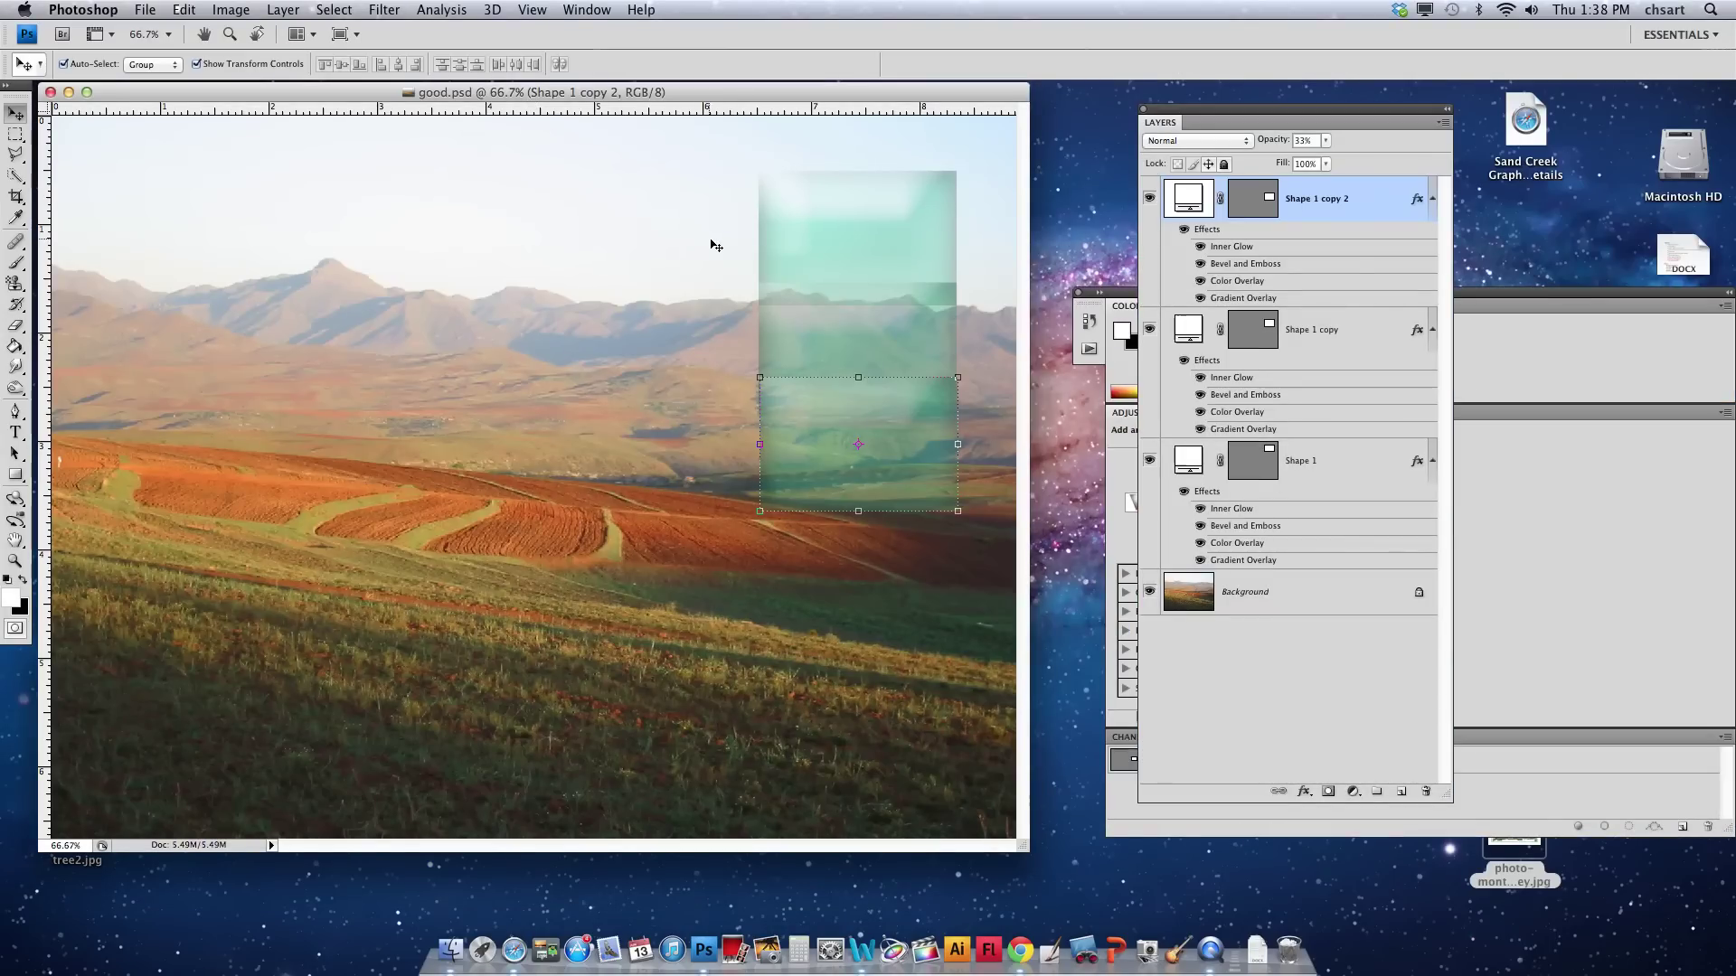
# Open the Hockney photomontage reference image in Preview and set it beside the Photoshop document.
pyautogui.doubleClick(1534, 850)
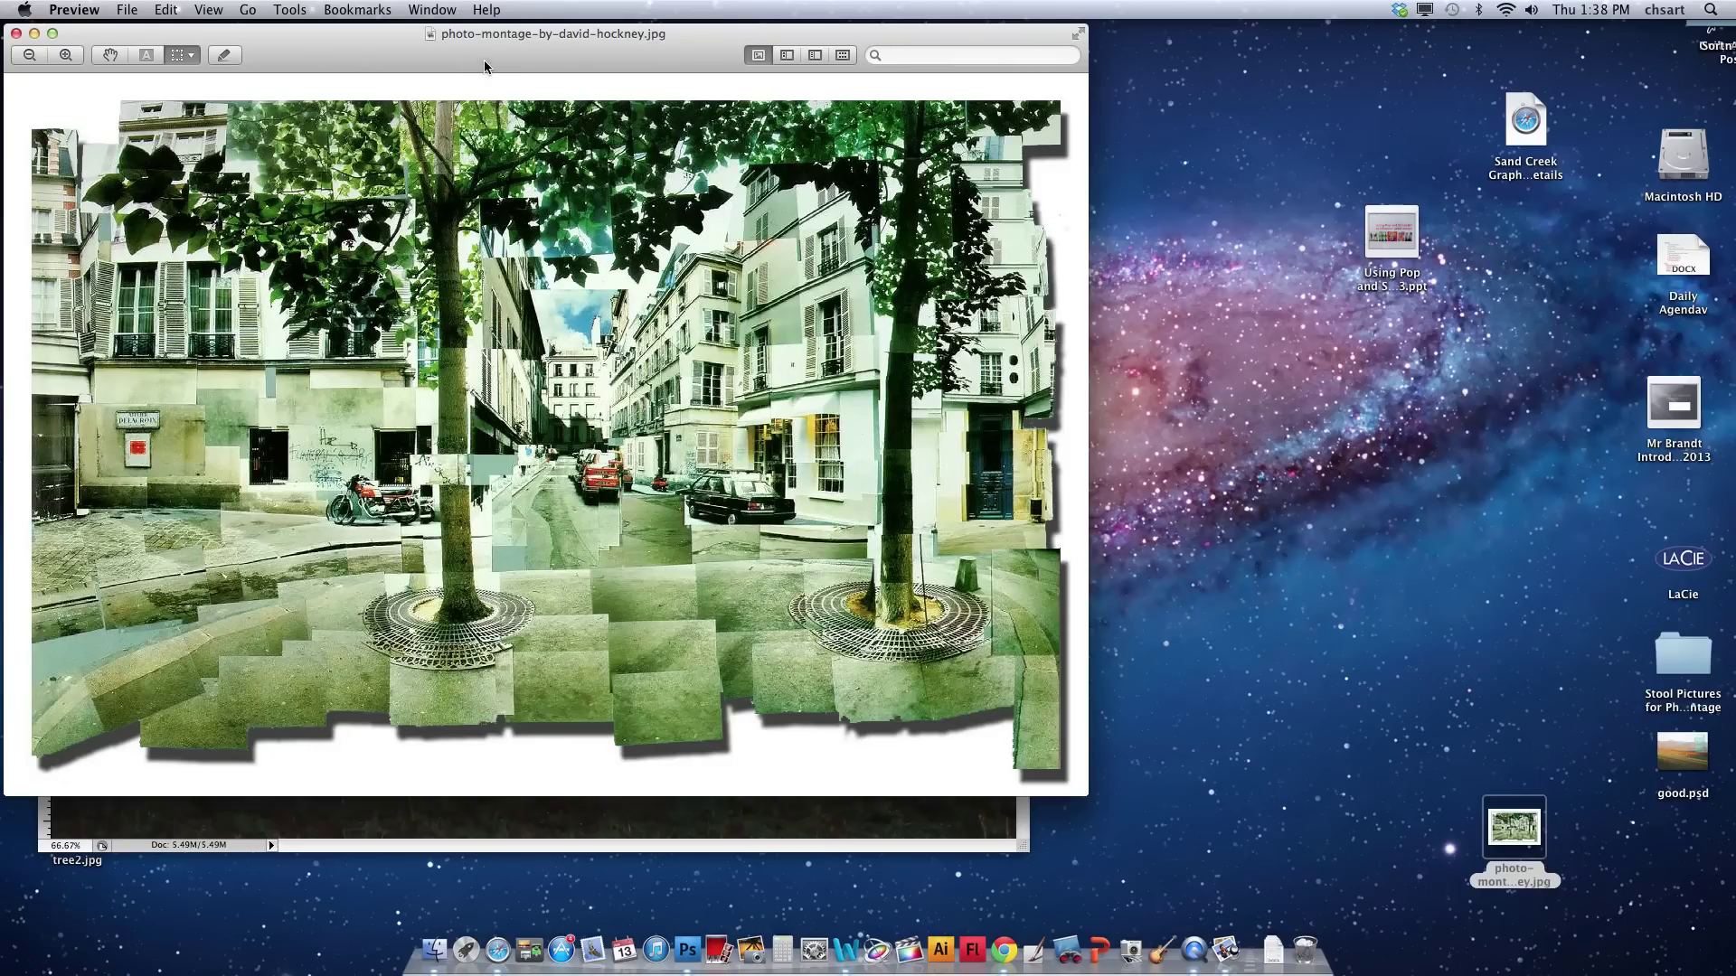
pyautogui.moveTo(484, 66); pyautogui.dragTo(840, 89)
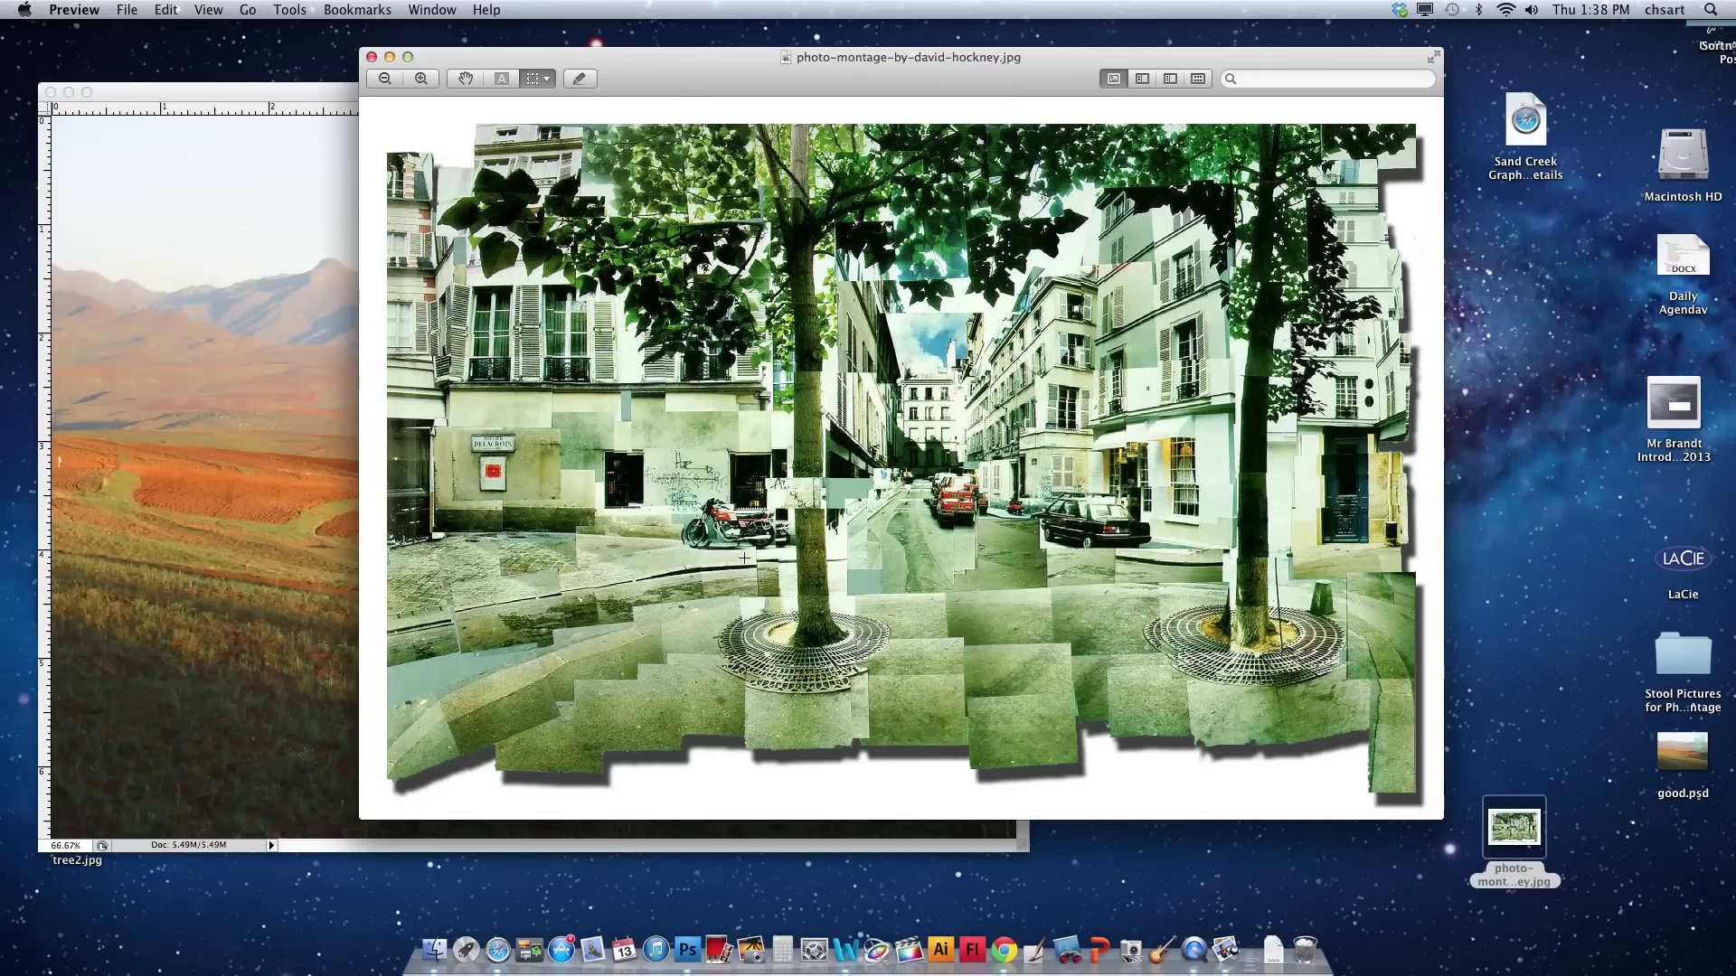
# Bring good.psd forward, reposition its window, and move the lower green rectangle to the left-centre.
pyautogui.click(255, 94)
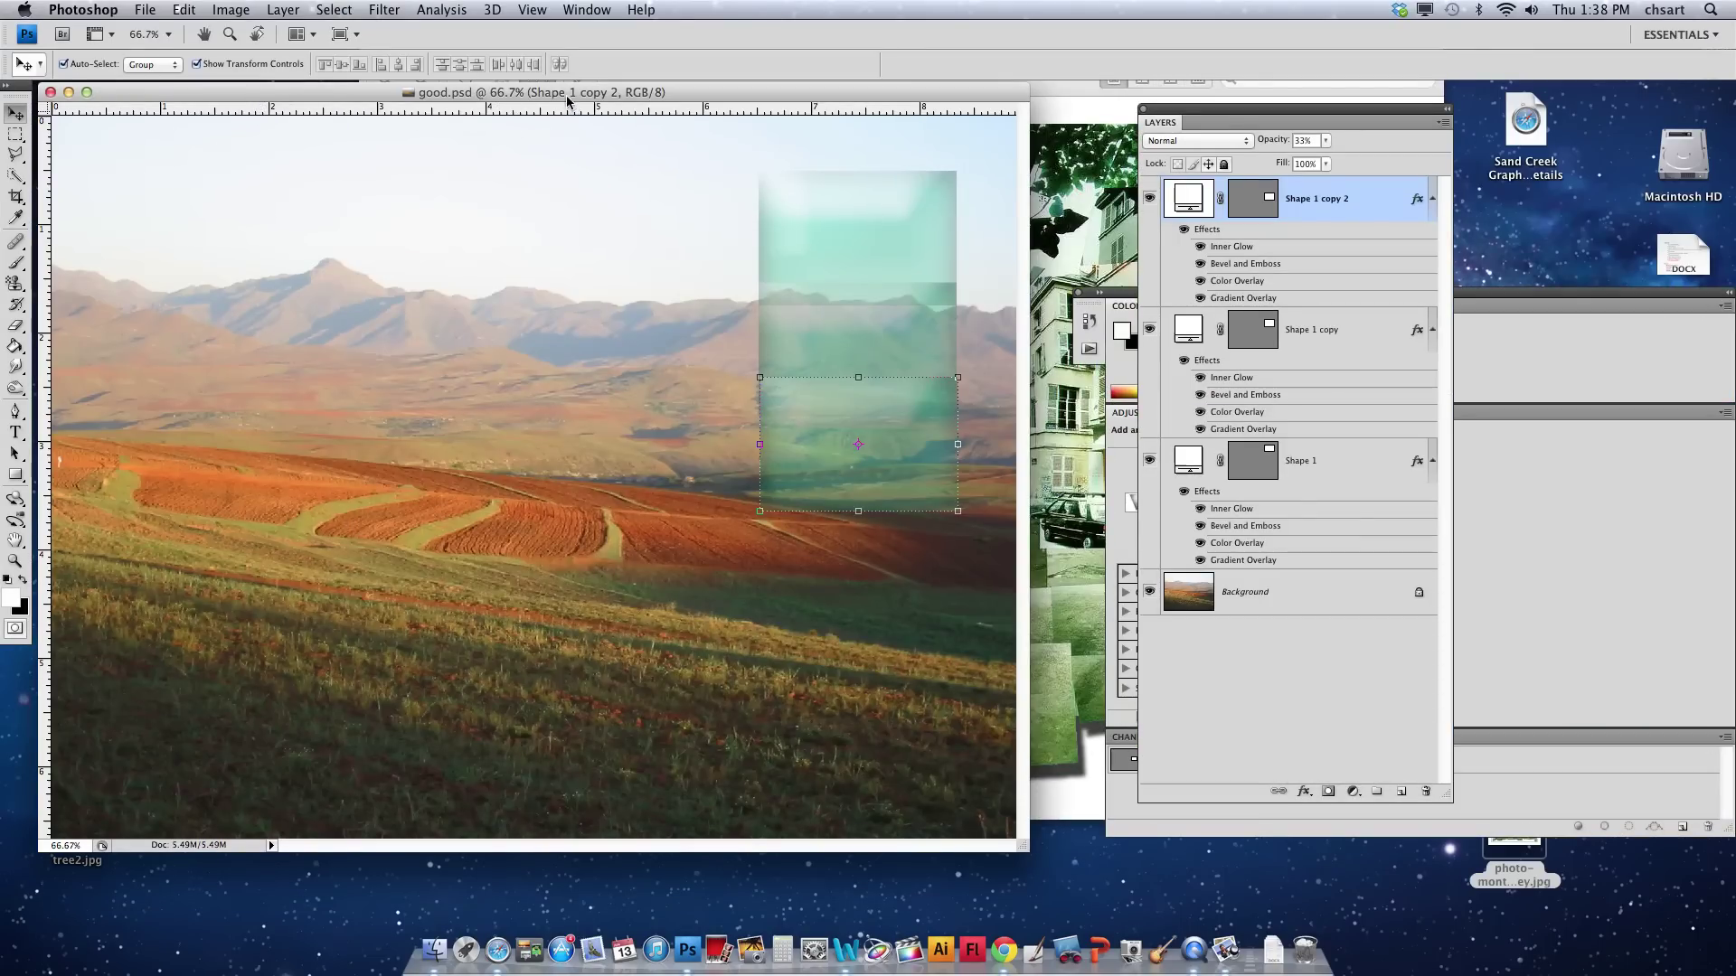
pyautogui.moveTo(568, 99); pyautogui.dragTo(647, 116)
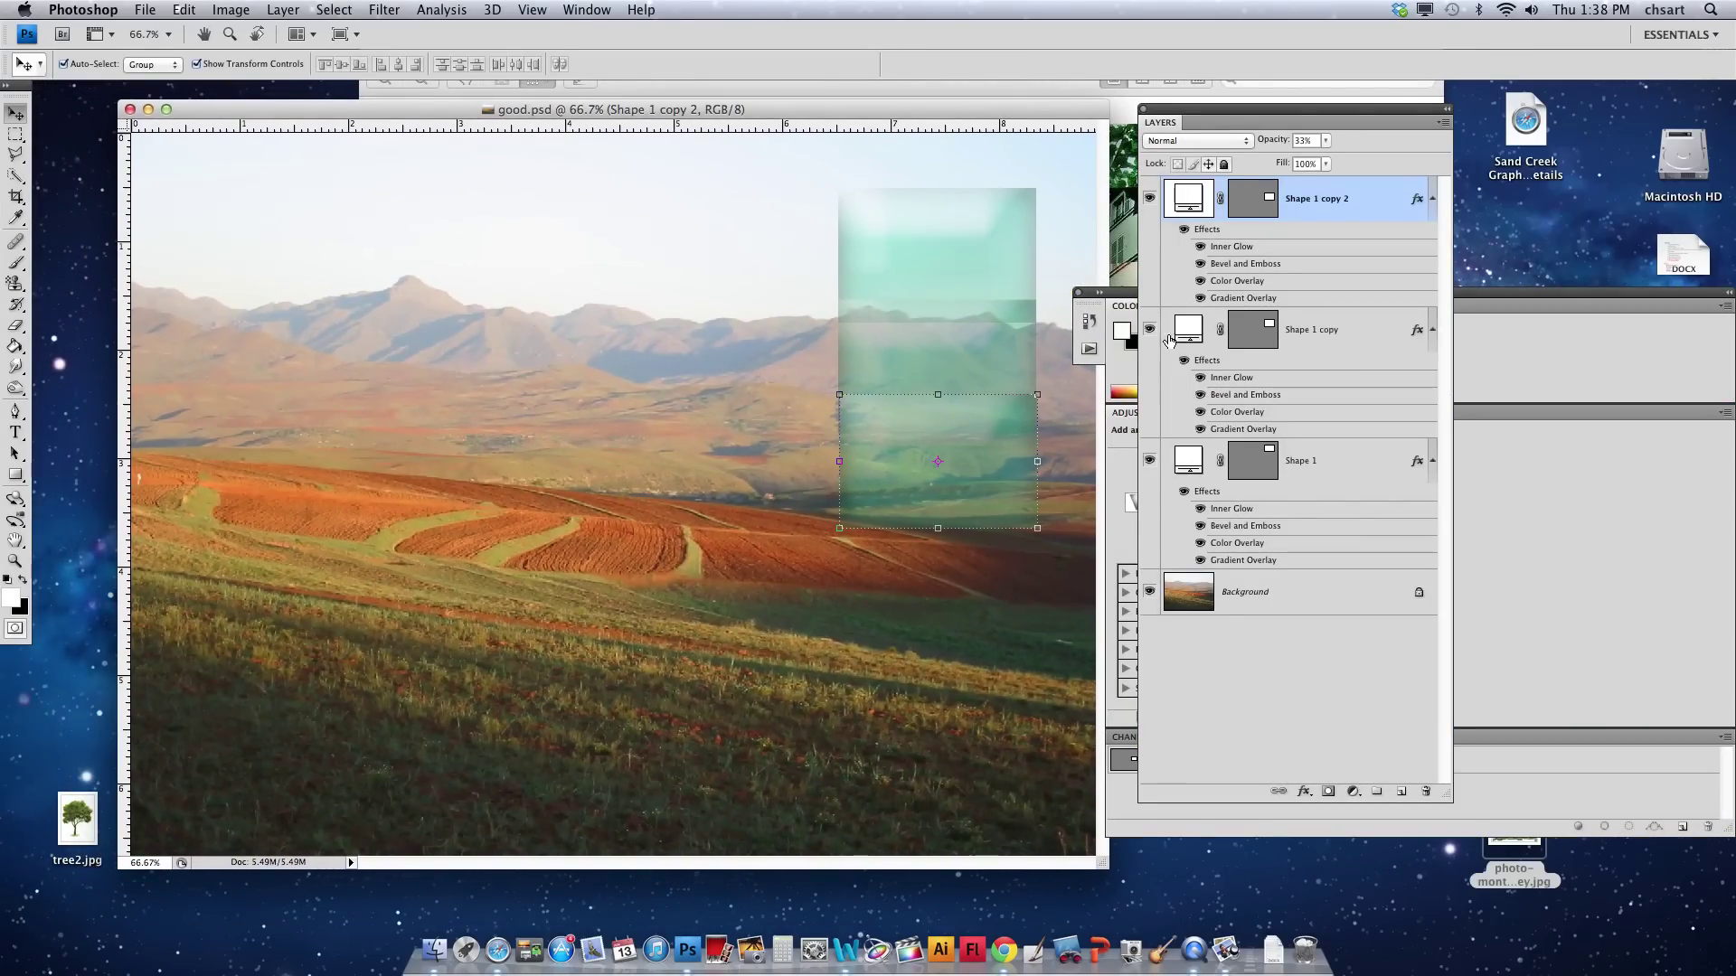
pyautogui.moveTo(889, 110); pyautogui.dragTo(883, 112)
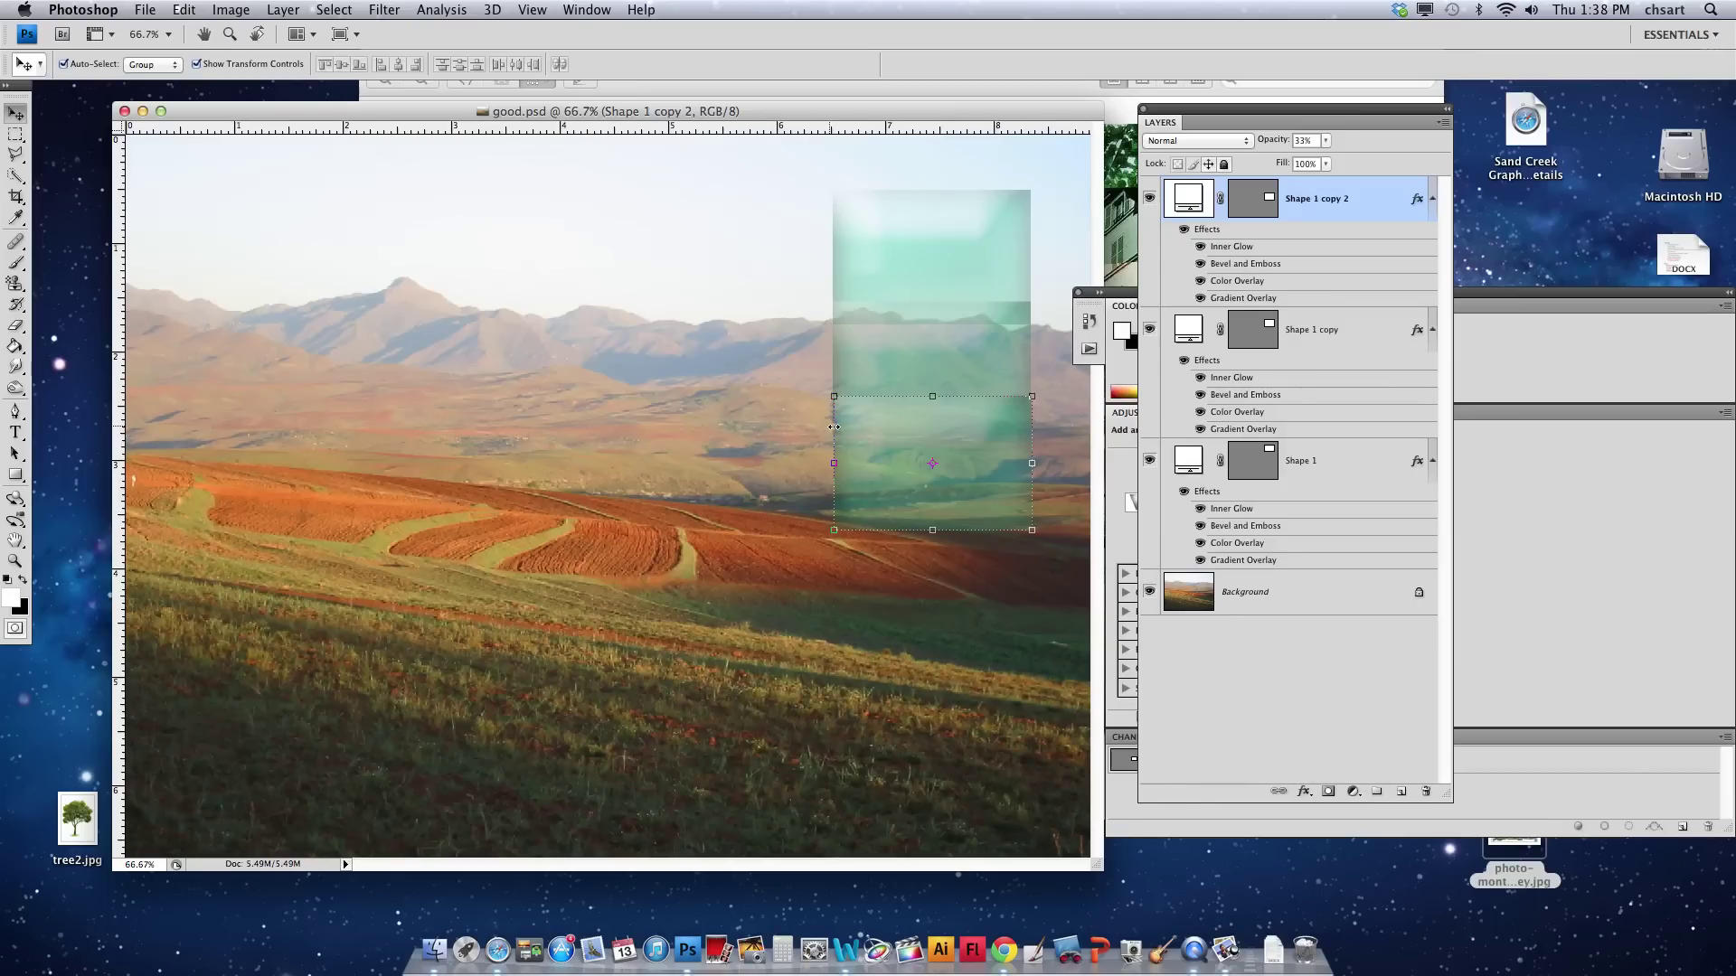
pyautogui.moveTo(886, 466); pyautogui.dragTo(579, 314)
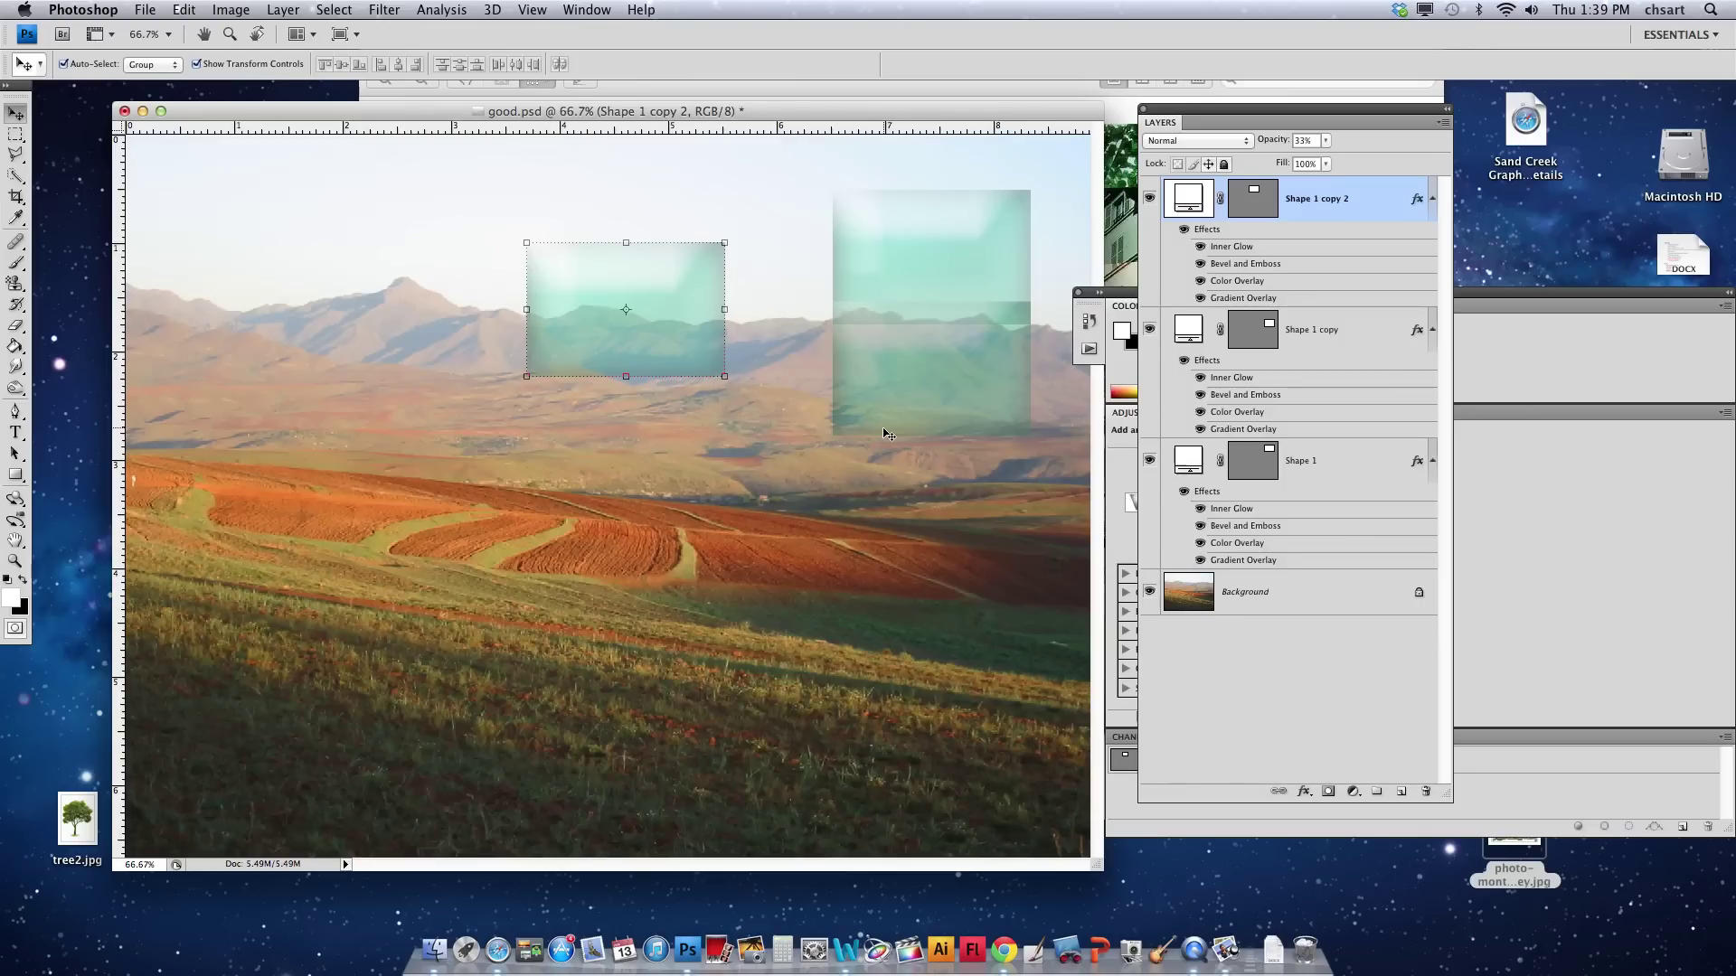
# Move the middle rectangle and Free Transform it, ending at about 258% scale.
pyautogui.click(864, 259)
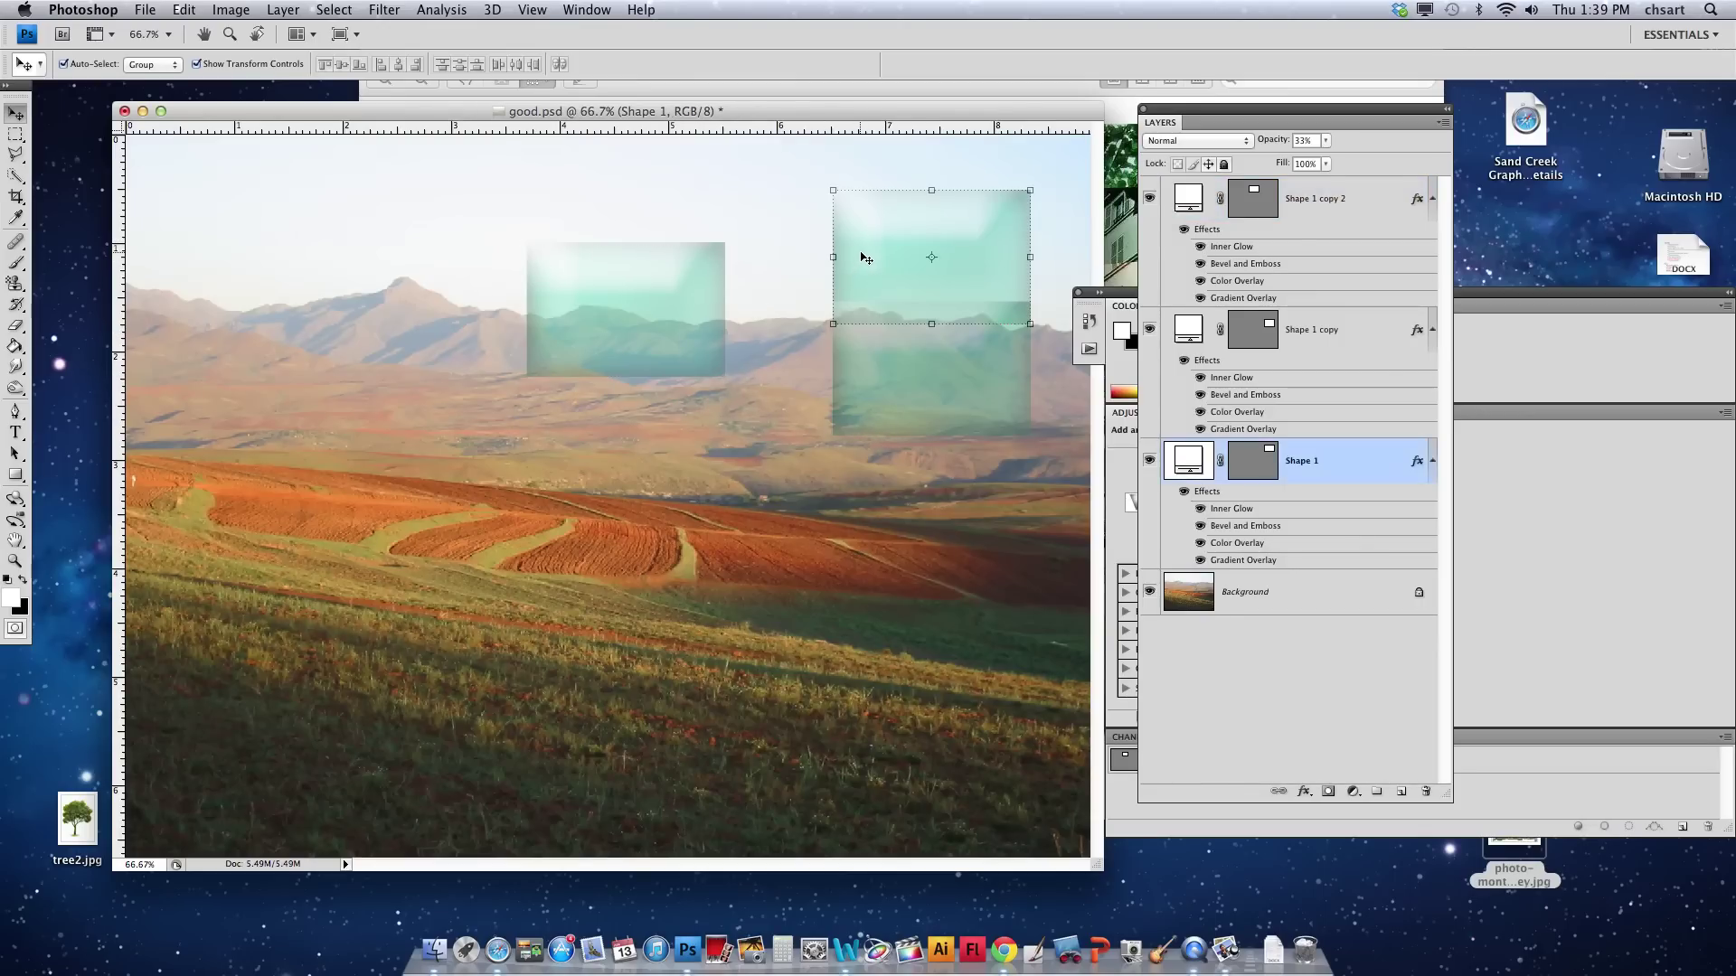
pyautogui.click(913, 396)
pyautogui.moveTo(673, 305); pyautogui.dragTo(558, 367)
pyautogui.moveTo(630, 449); pyautogui.dragTo(1032, 749)
pyautogui.moveTo(731, 546); pyautogui.dragTo(601, 397)
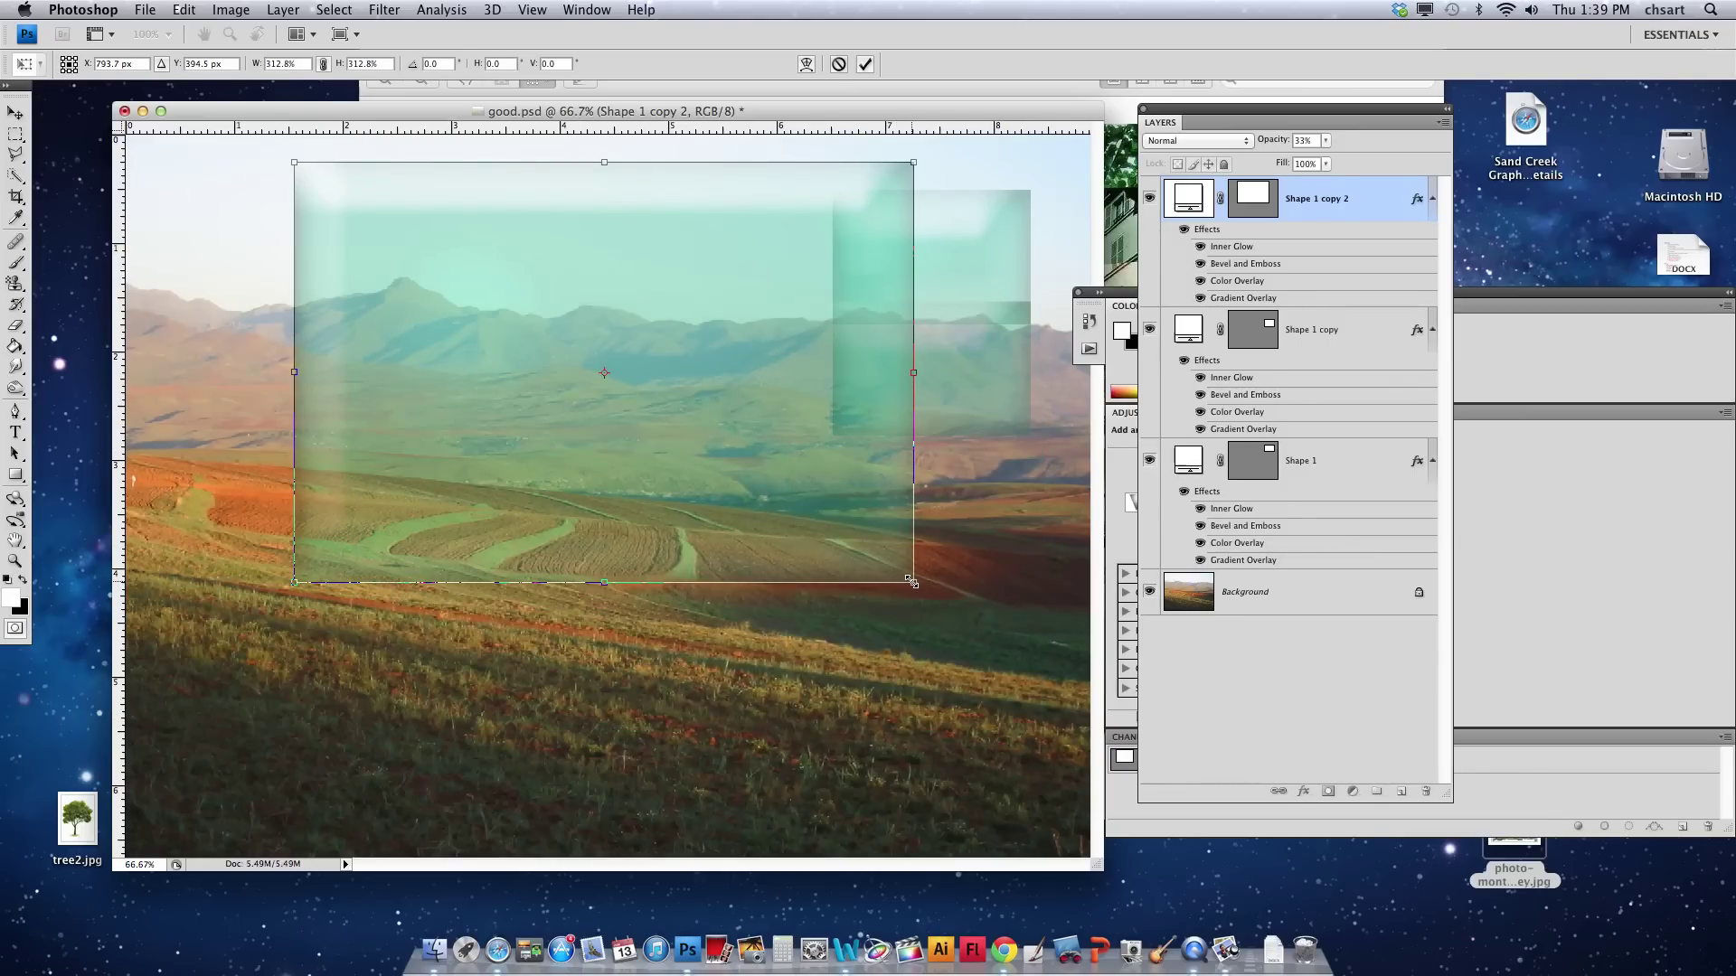
pyautogui.moveTo(912, 583); pyautogui.dragTo(841, 522)
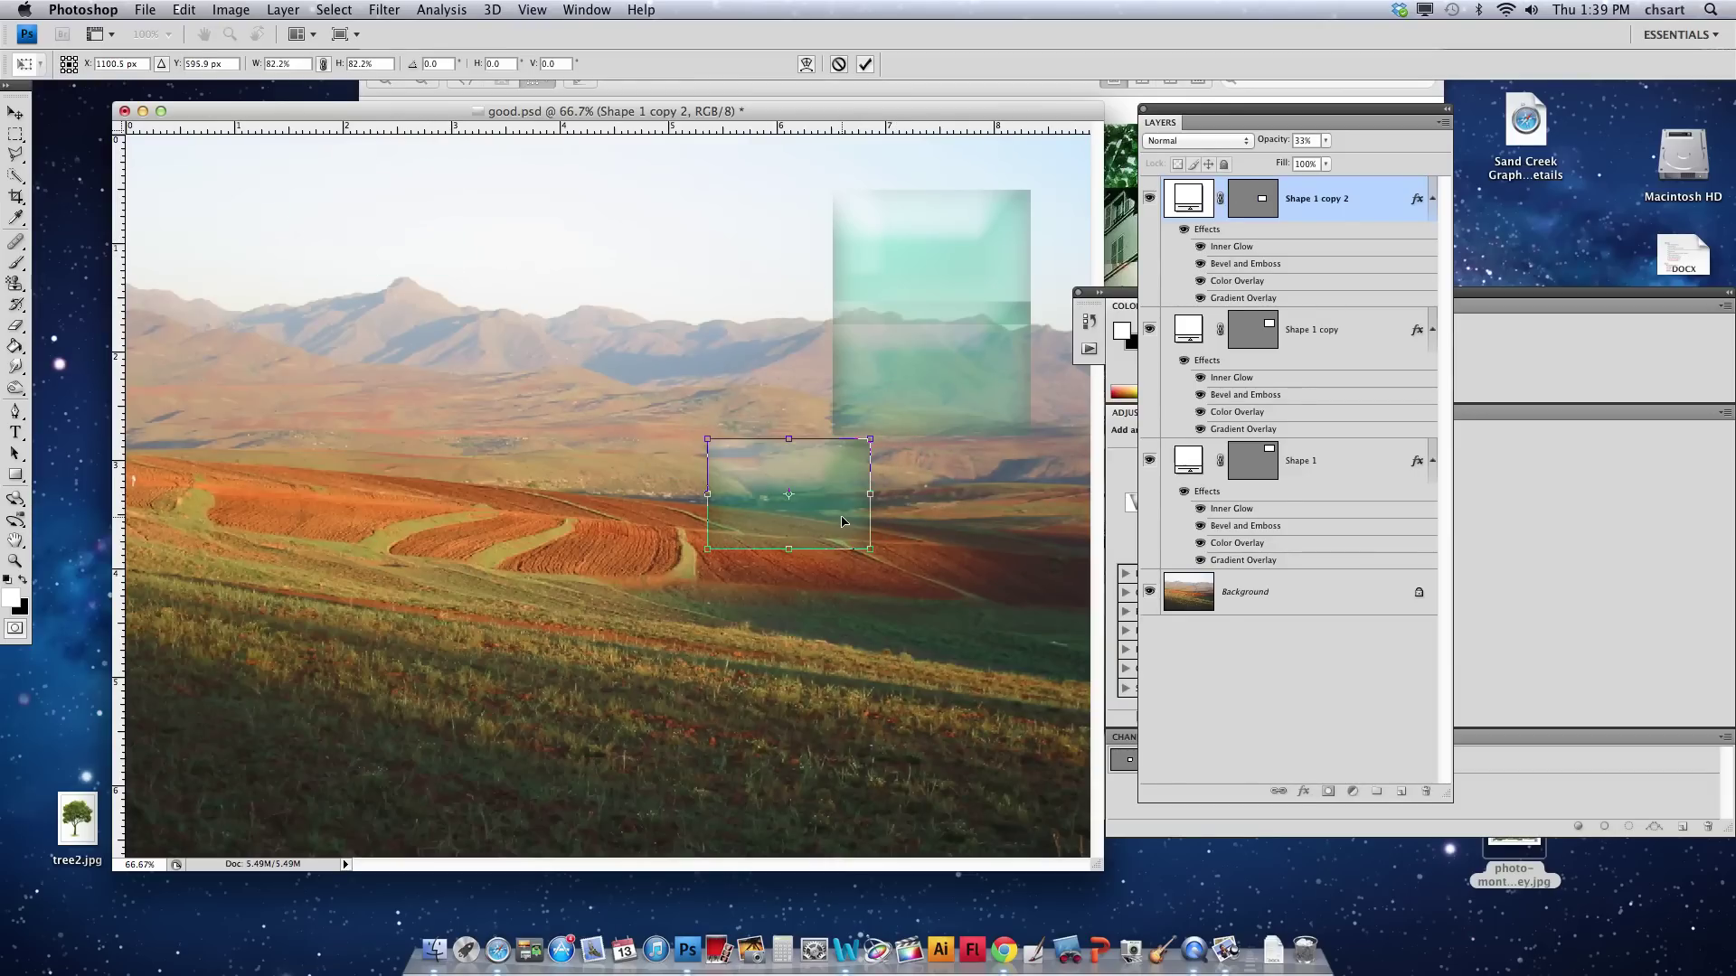
pyautogui.press('super+z')
pyautogui.press('super+z')
pyautogui.moveTo(713, 444); pyautogui.dragTo(380, 180)
pyautogui.press('Return')
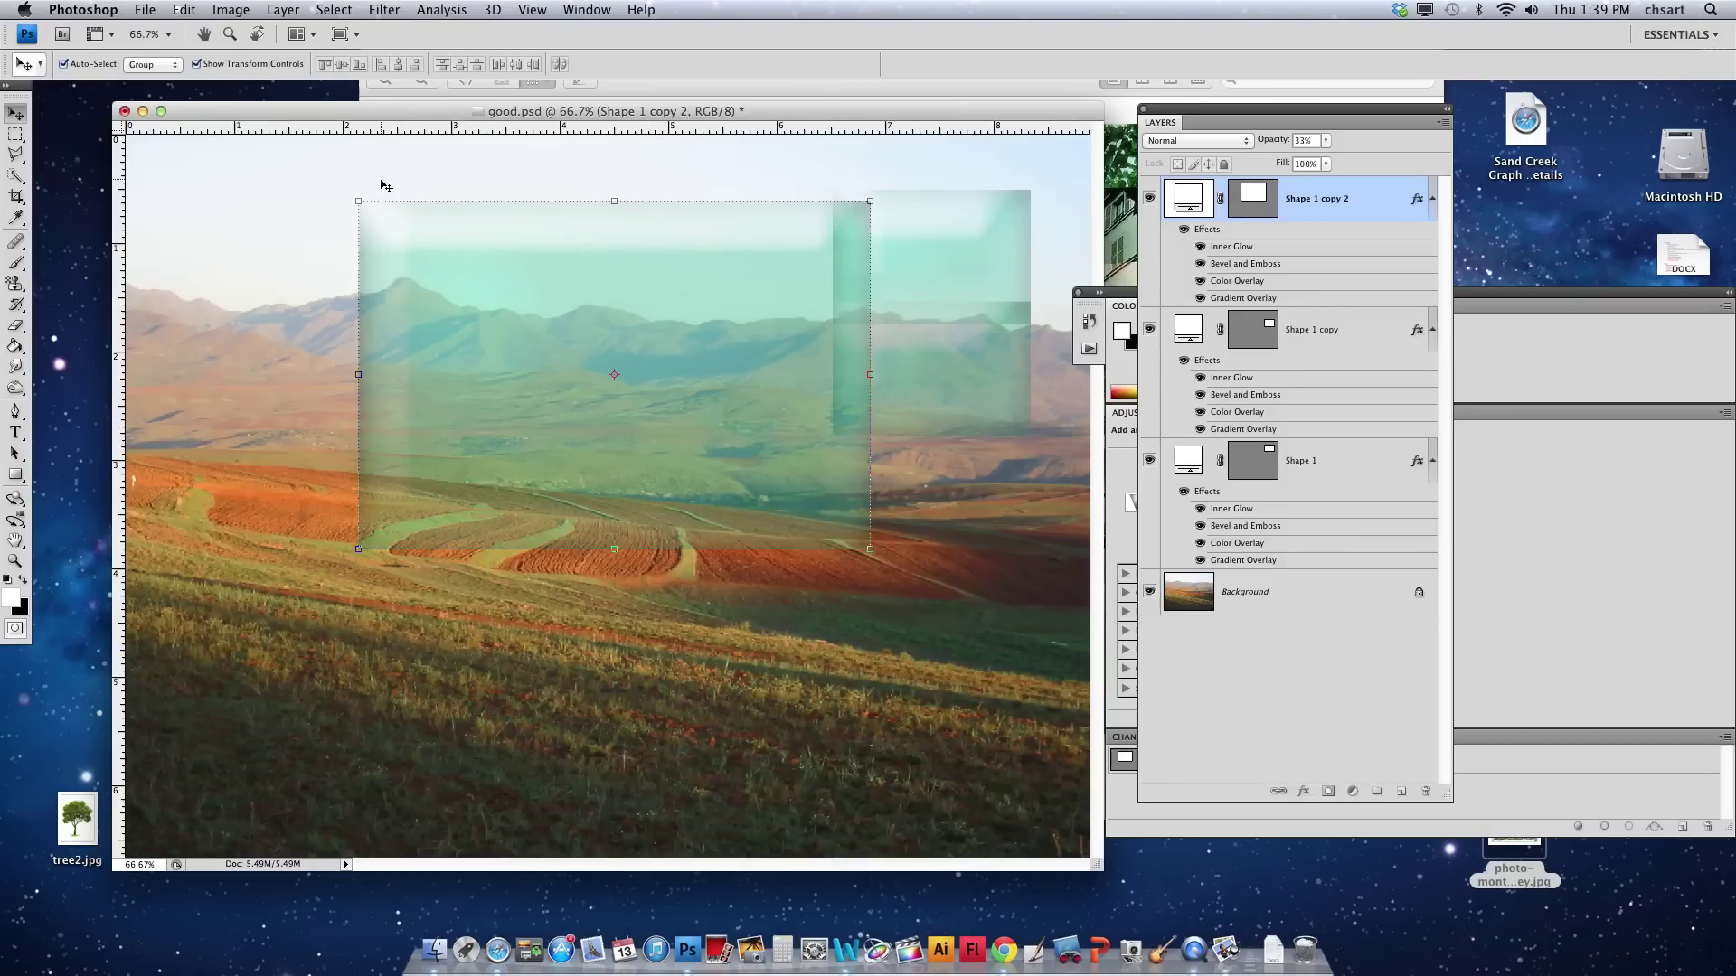
# Alt-drag two duplicates of the rectangle, then delete the extra shape layers.
pyautogui.moveTo(544, 361); pyautogui.dragTo(446, 392)
pyautogui.moveTo(547, 426); pyautogui.dragTo(621, 431)
pyautogui.scroll(-5, 1444, 669)
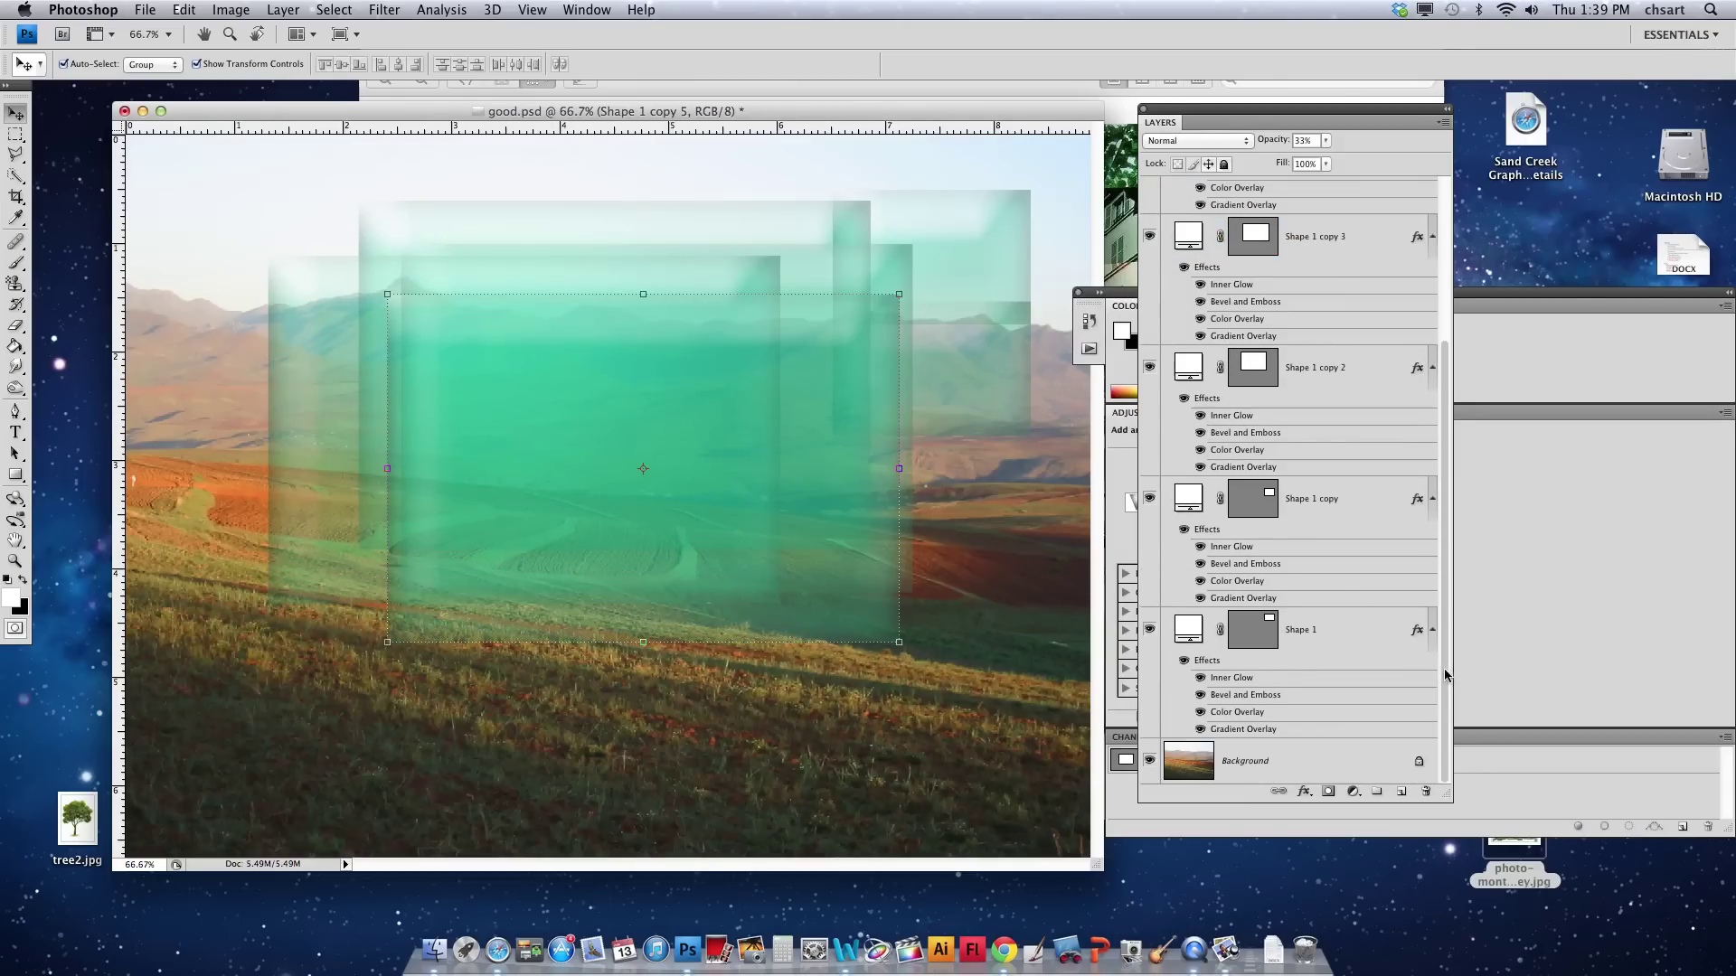
pyautogui.keyDown('shift'); pyautogui.click(1336, 364); pyautogui.keyUp('shift')
pyautogui.click(1425, 795)
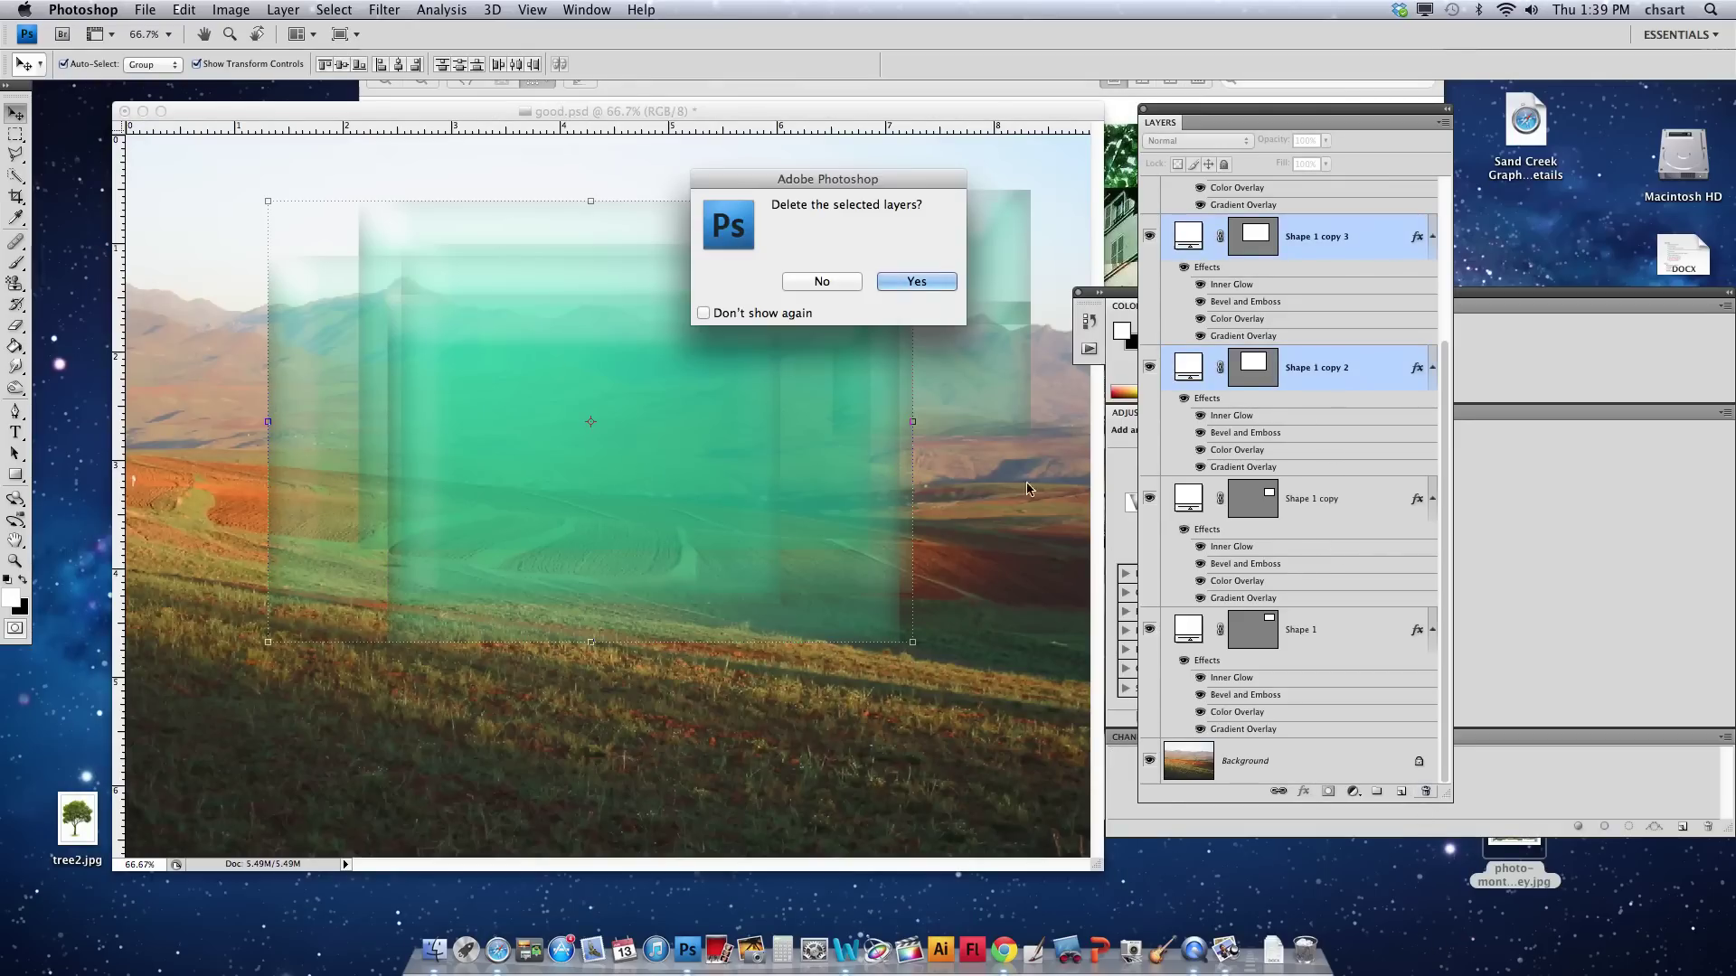
pyautogui.click(909, 287)
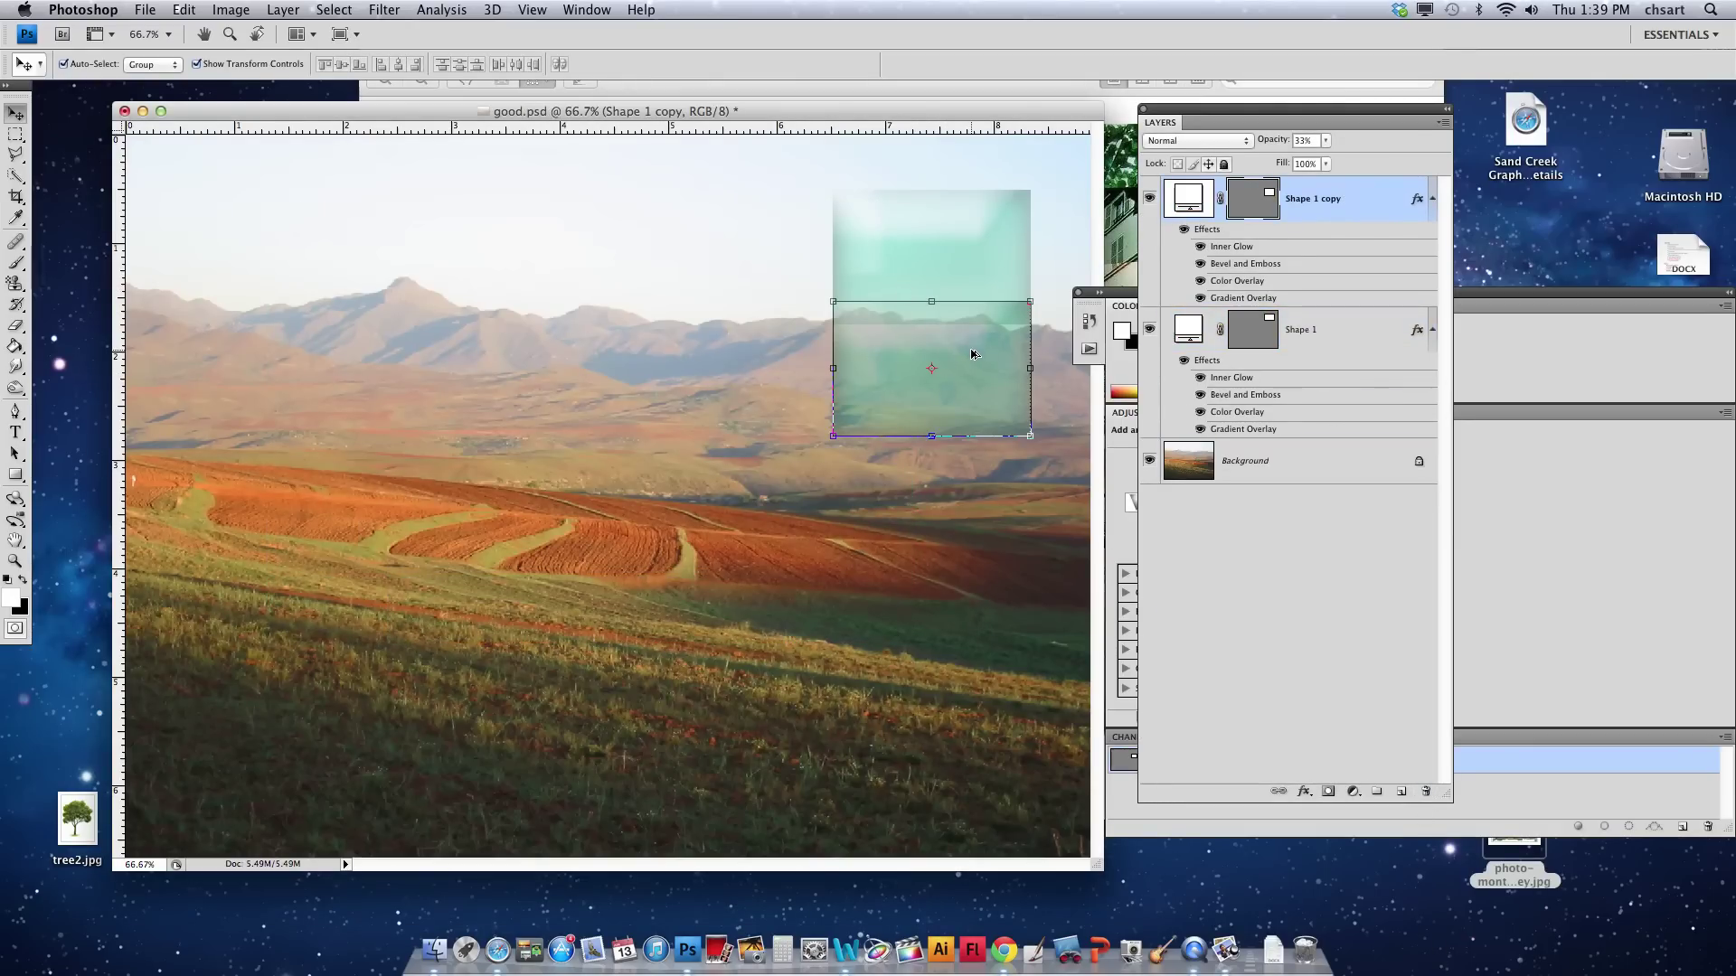
# Alt-drag and arrange the rectangle copies into an overlapping grid, then select the Hockney reference file.
pyautogui.moveTo(879, 381); pyautogui.dragTo(970, 381)
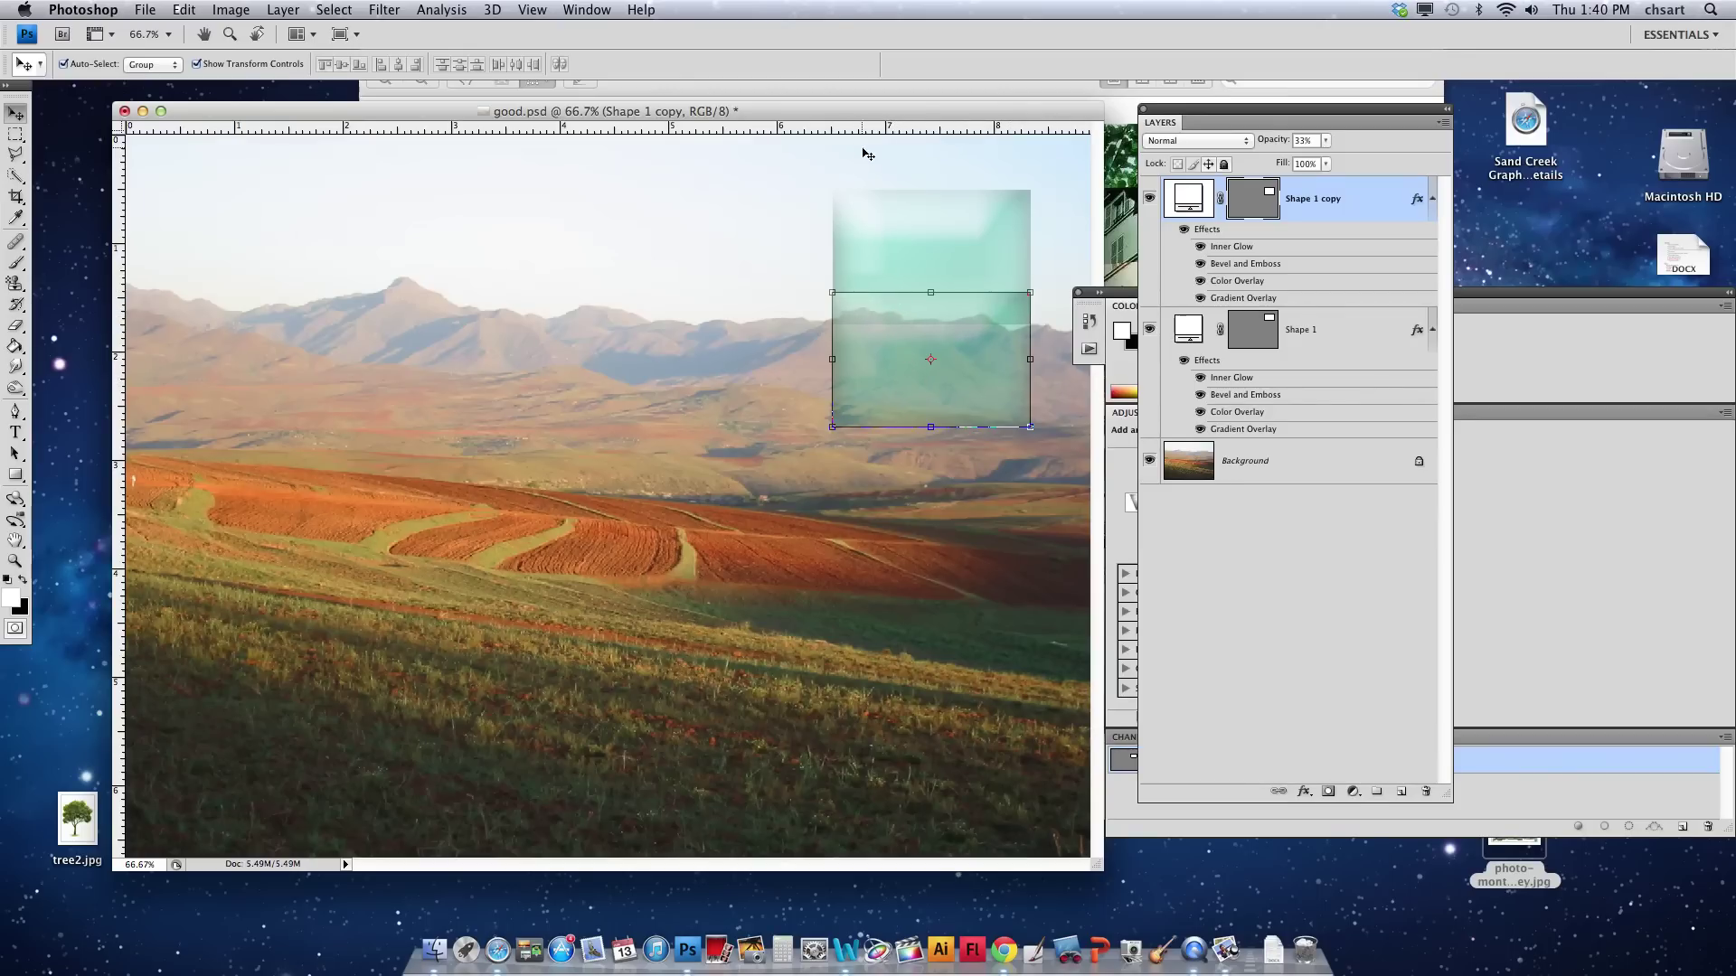
pyautogui.moveTo(897, 387); pyautogui.dragTo(761, 257)
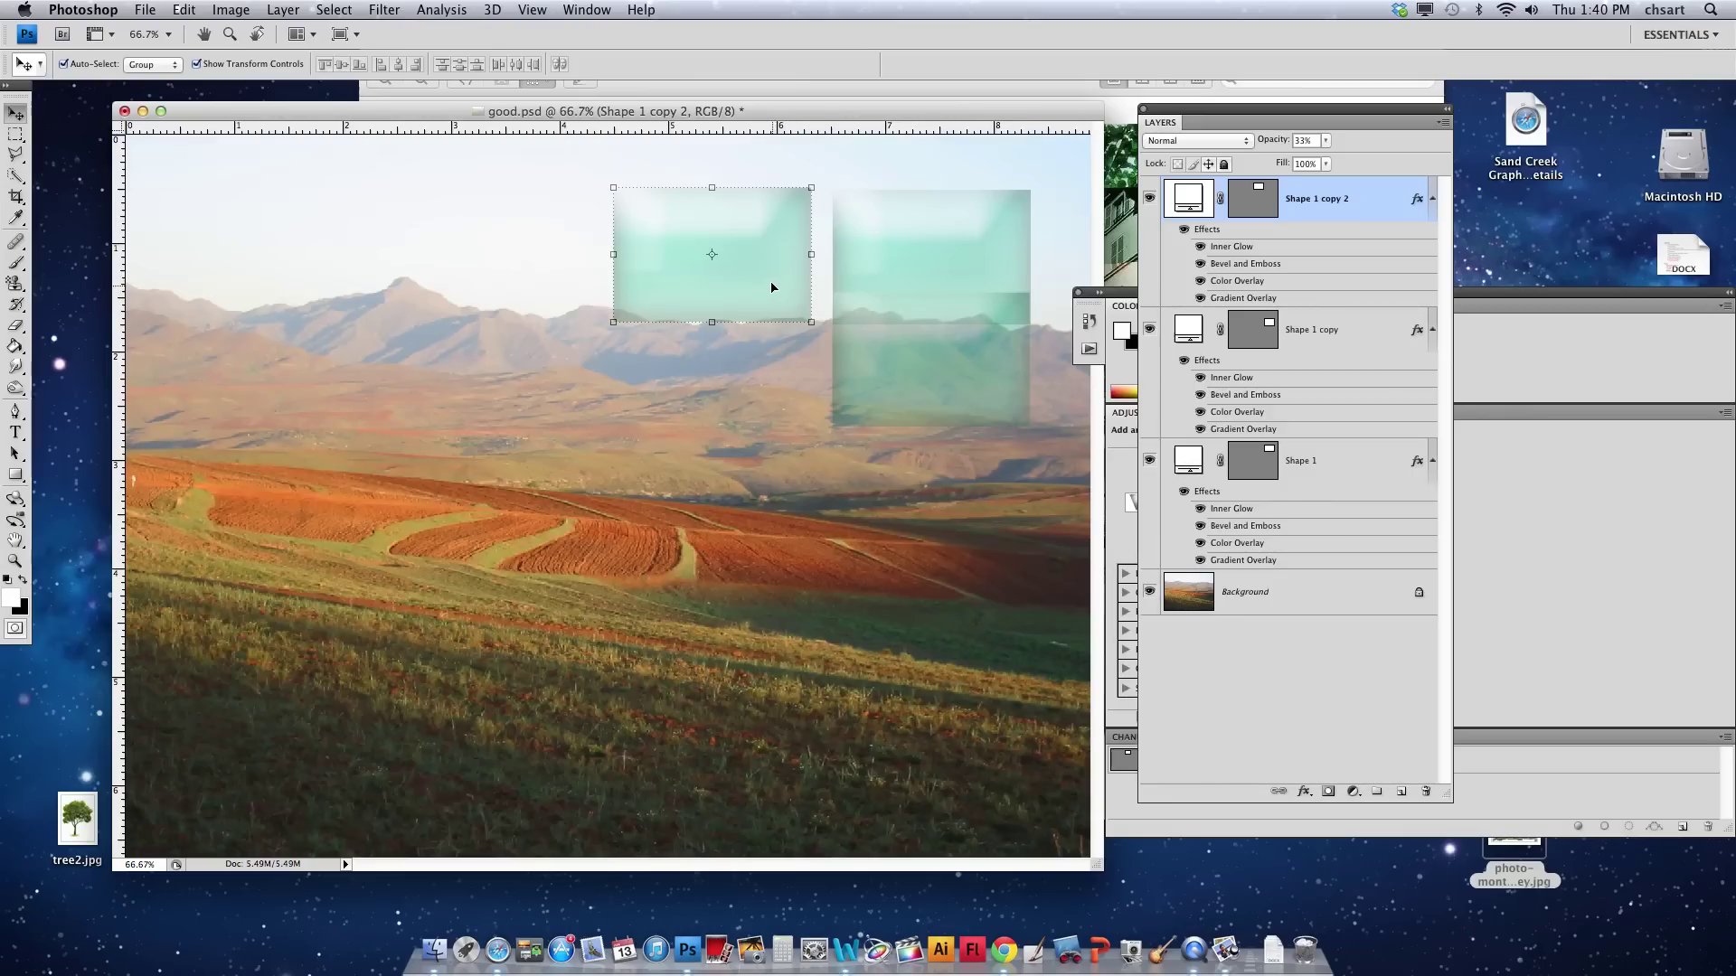
pyautogui.moveTo(771, 283); pyautogui.dragTo(774, 398)
pyautogui.moveTo(759, 268); pyautogui.dragTo(806, 264)
pyautogui.moveTo(778, 381); pyautogui.dragTo(959, 466)
pyautogui.moveTo(988, 537); pyautogui.dragTo(694, 568)
pyautogui.keyDown('alt'); pyautogui.click(693, 567); pyautogui.keyUp('alt')
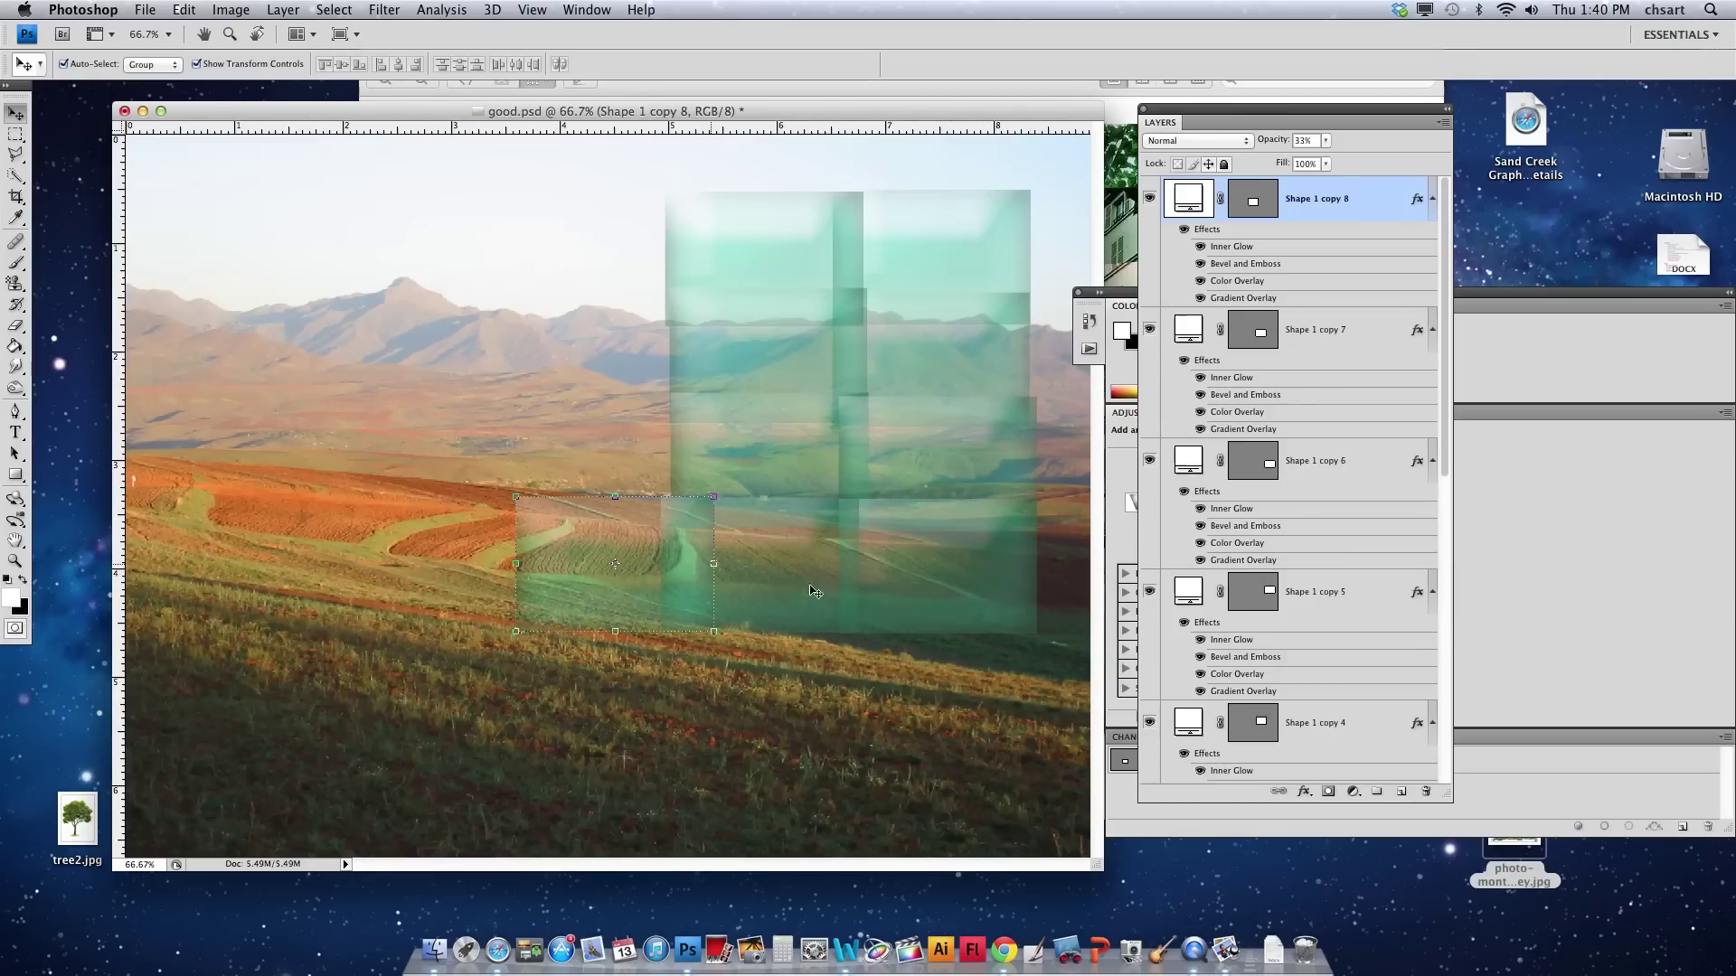
pyautogui.click(1511, 849)
# Quick Look the Hockney reference, then close good.psd, answering the save prompt.
pyautogui.press('space')
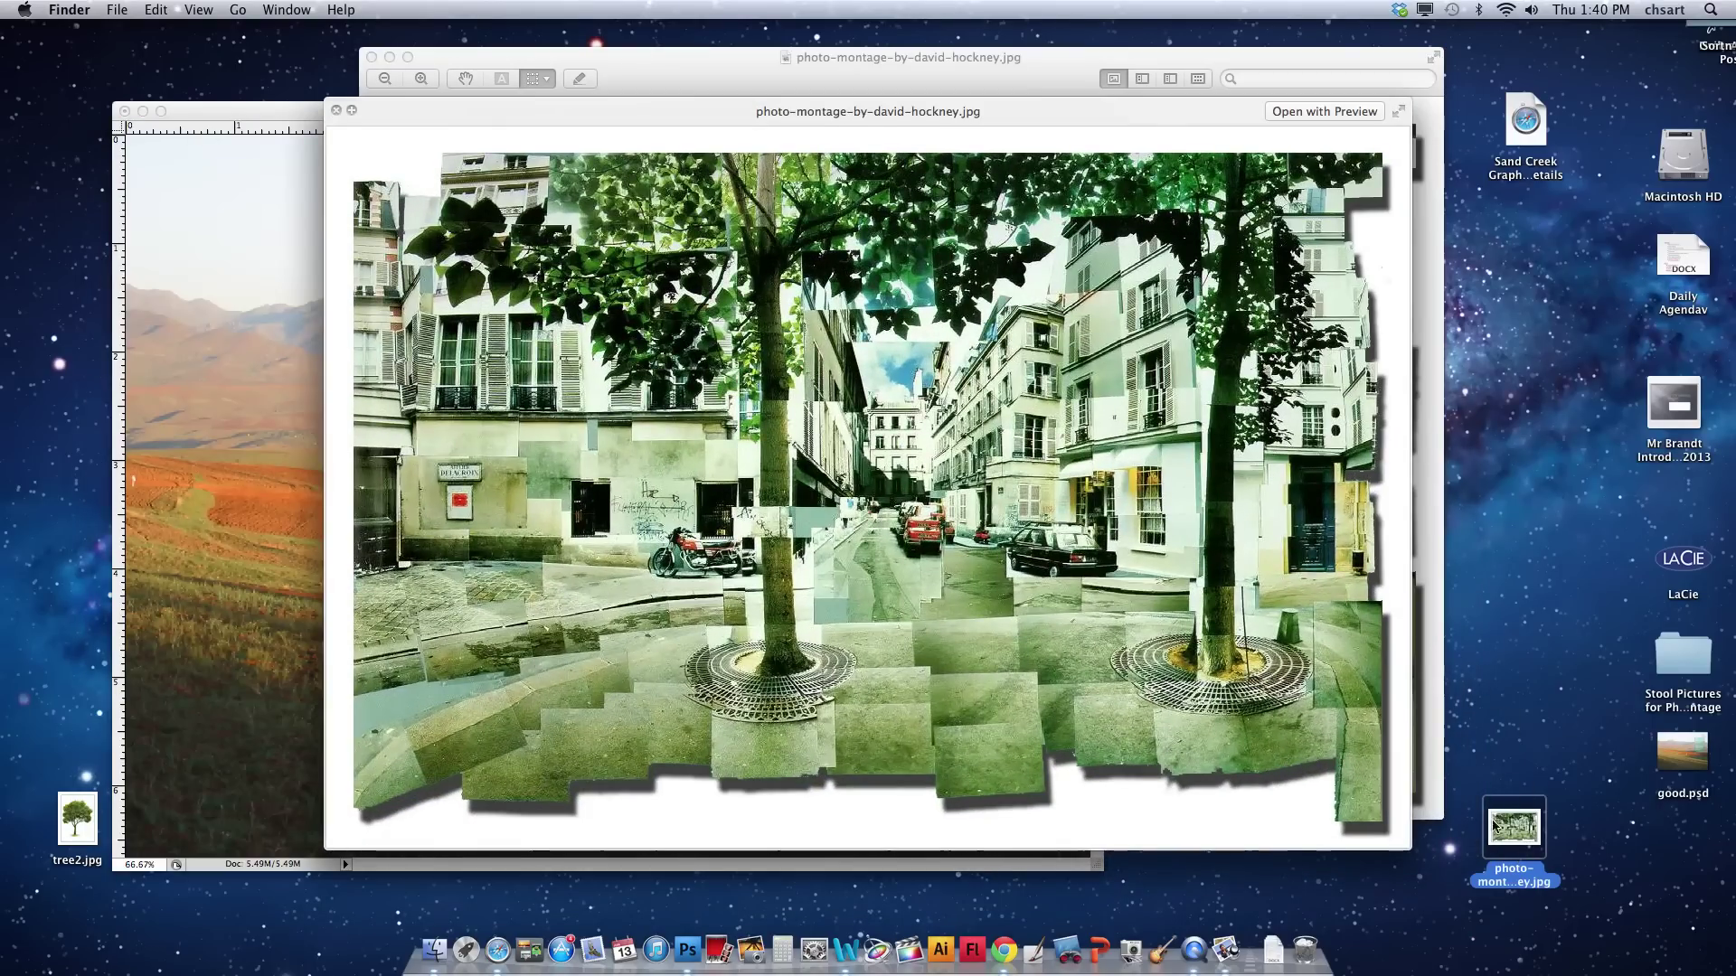
pyautogui.press('space')
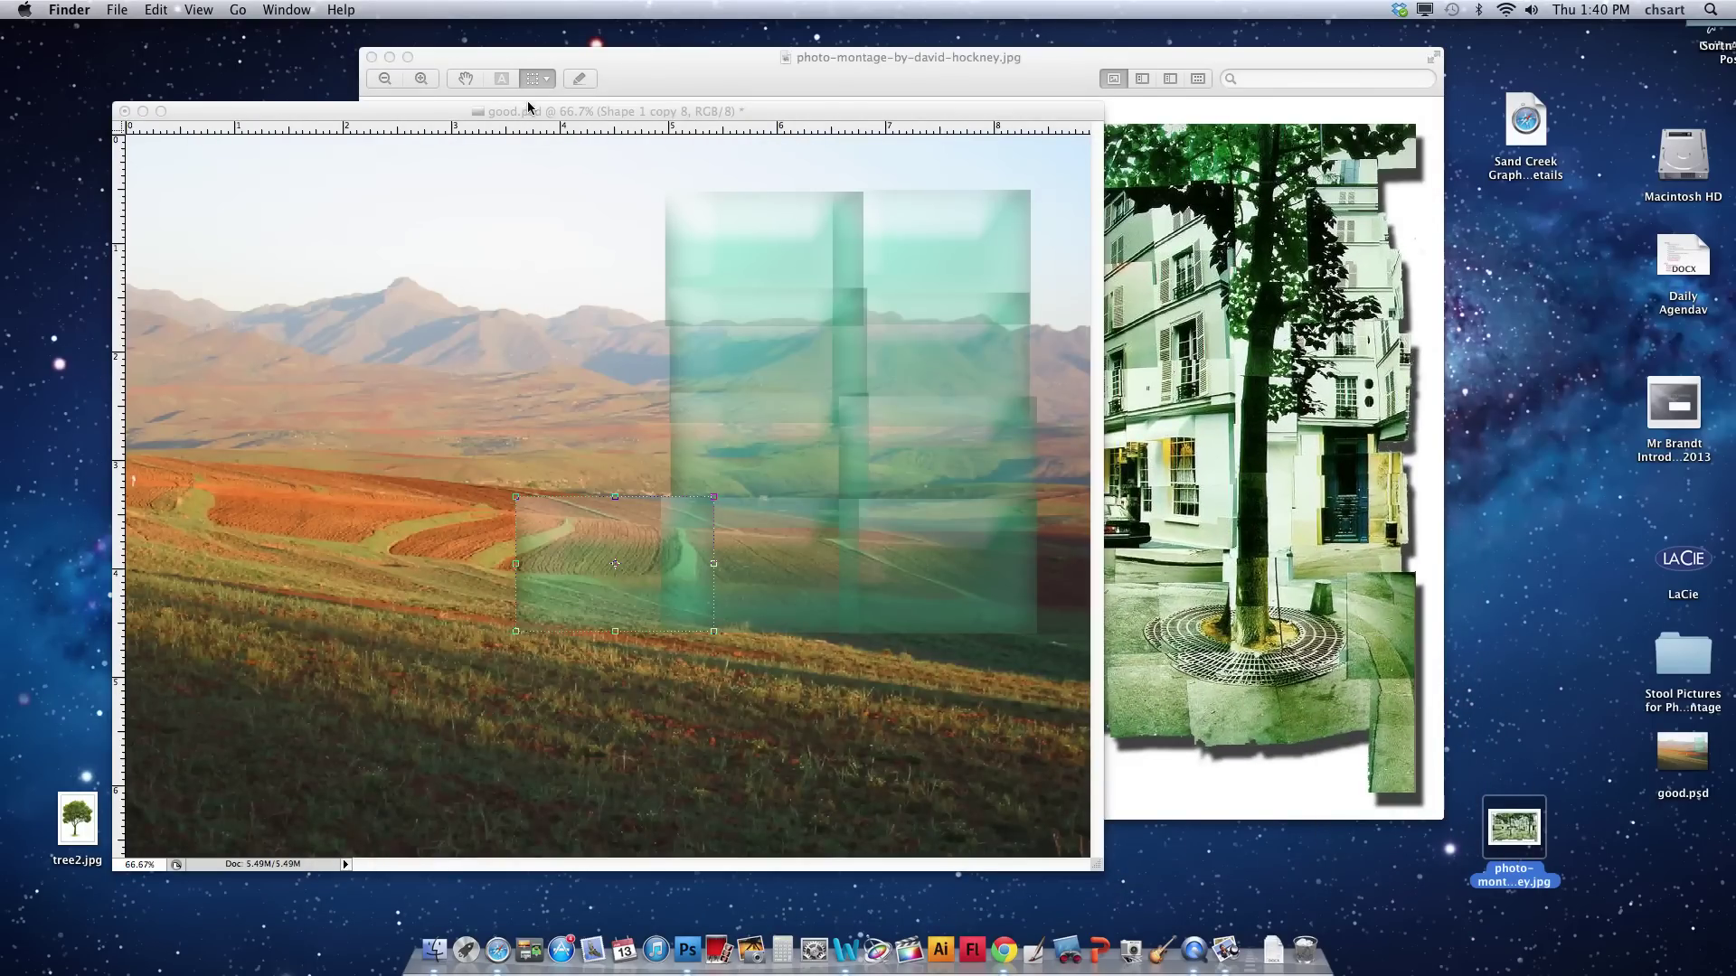
pyautogui.click(546, 113)
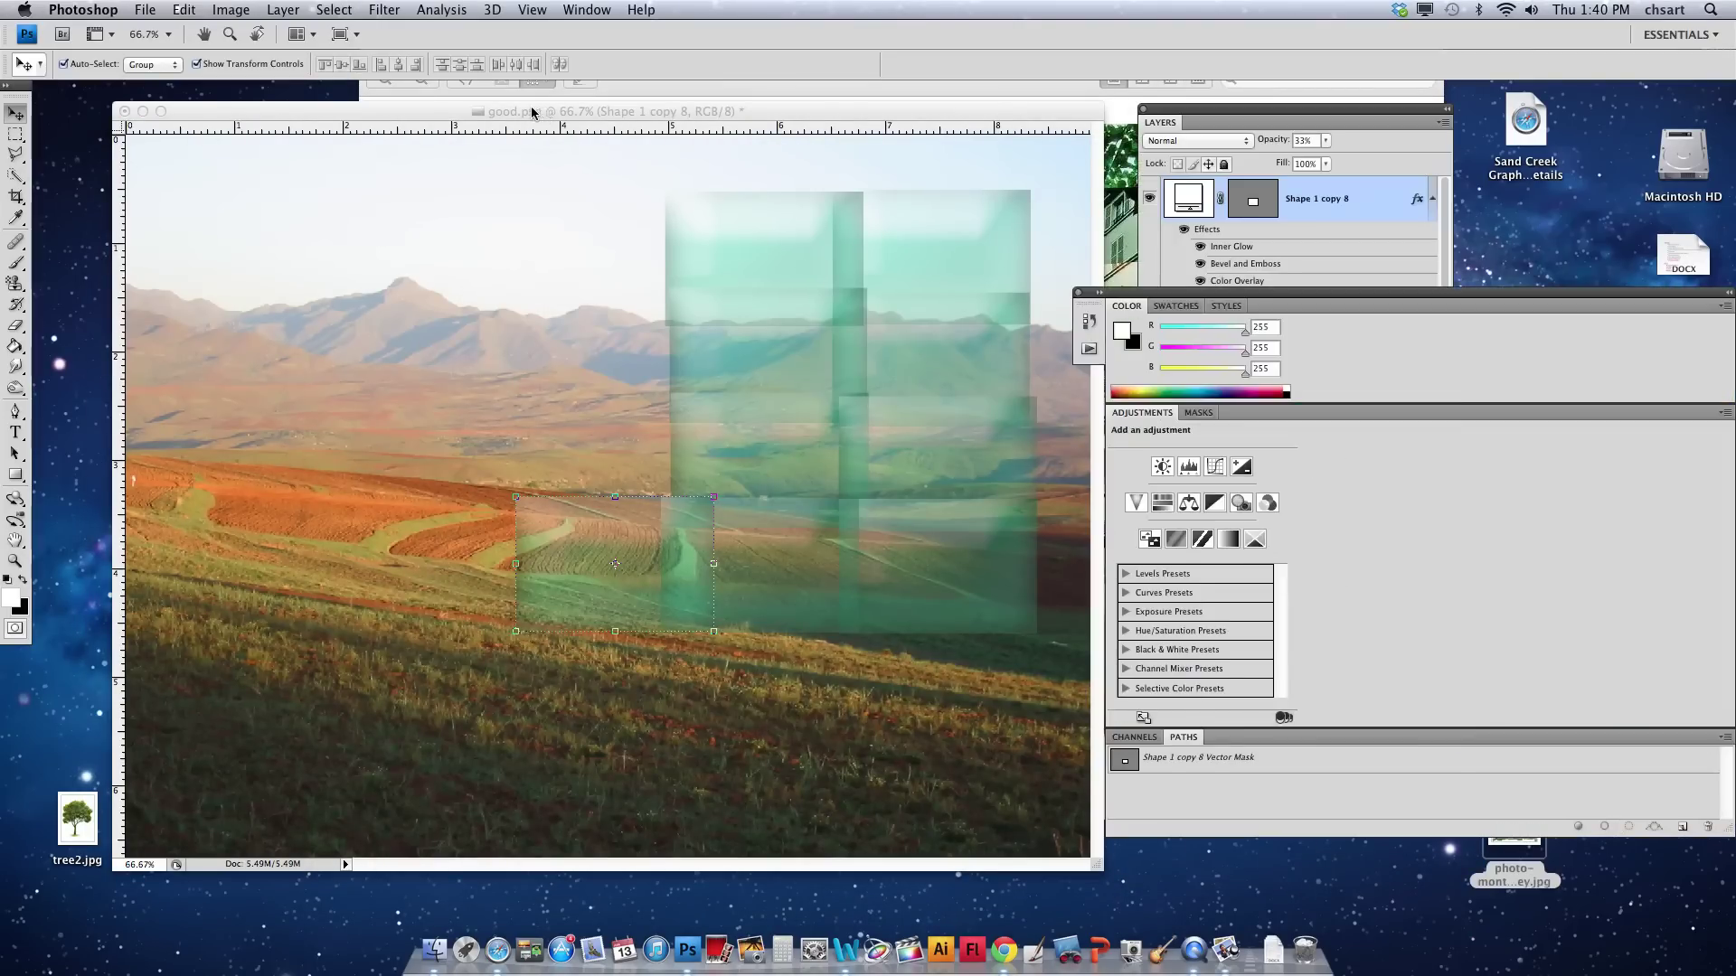
pyautogui.moveTo(339, 112); pyautogui.dragTo(630, 218)
pyautogui.click(404, 218)
pyautogui.press('Return')
# Open the photomontage pics folder and preview photos IMG_0781 and IMG_0782.
pyautogui.doubleClick(341, 302)
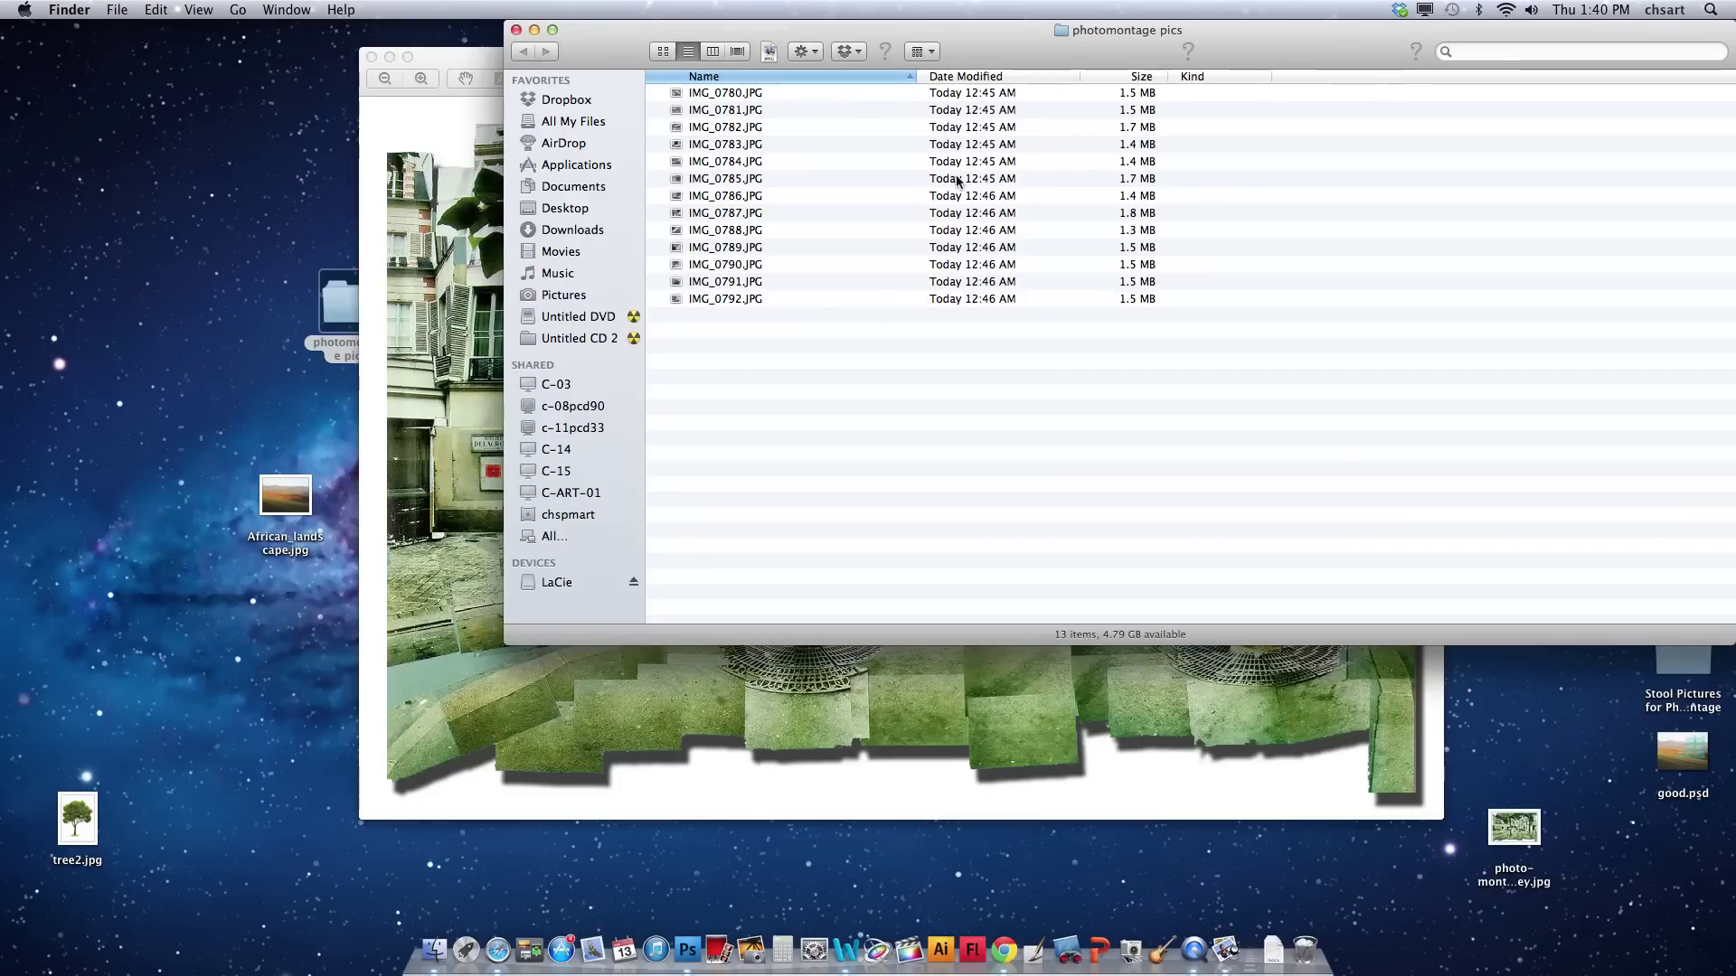
pyautogui.click(726, 108)
pyautogui.press('space')
pyautogui.press('Down')
pyautogui.press('Down')
pyautogui.press('Down')
pyautogui.press('Down')
pyautogui.press('Down')
pyautogui.press('Down')
pyautogui.press('Down')
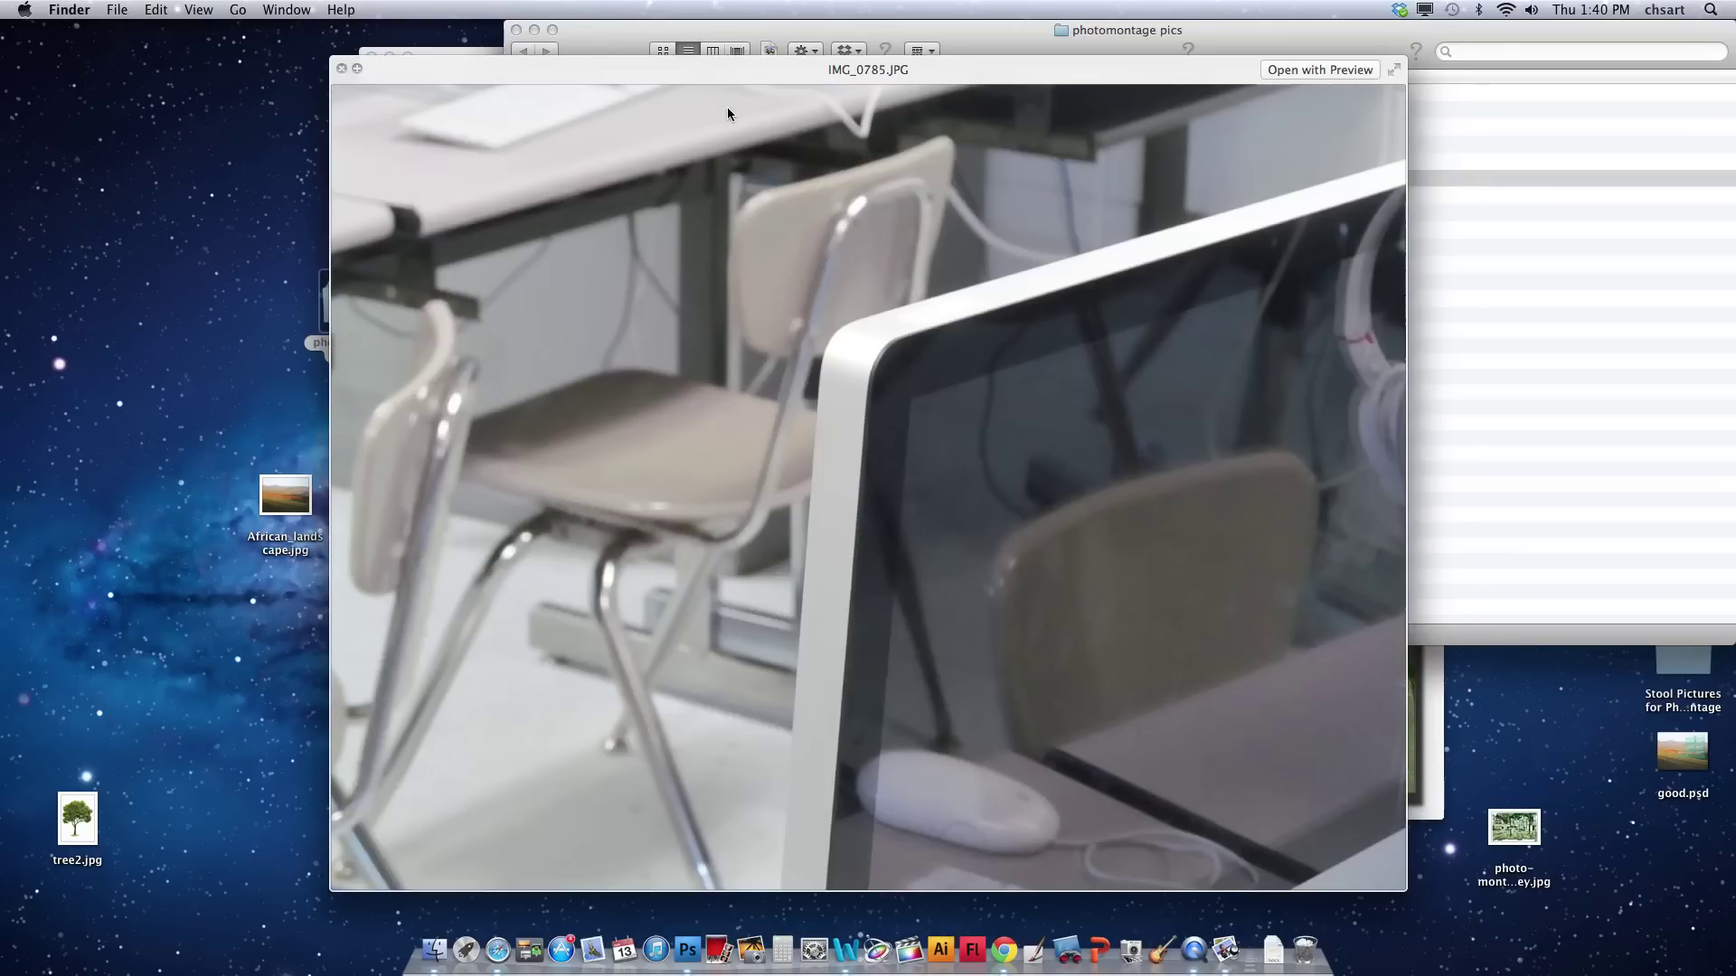
pyautogui.press('Up')
pyautogui.press('Up')
pyautogui.press('Up')
pyautogui.press('Up')
pyautogui.press('Up')
pyautogui.press('Up')
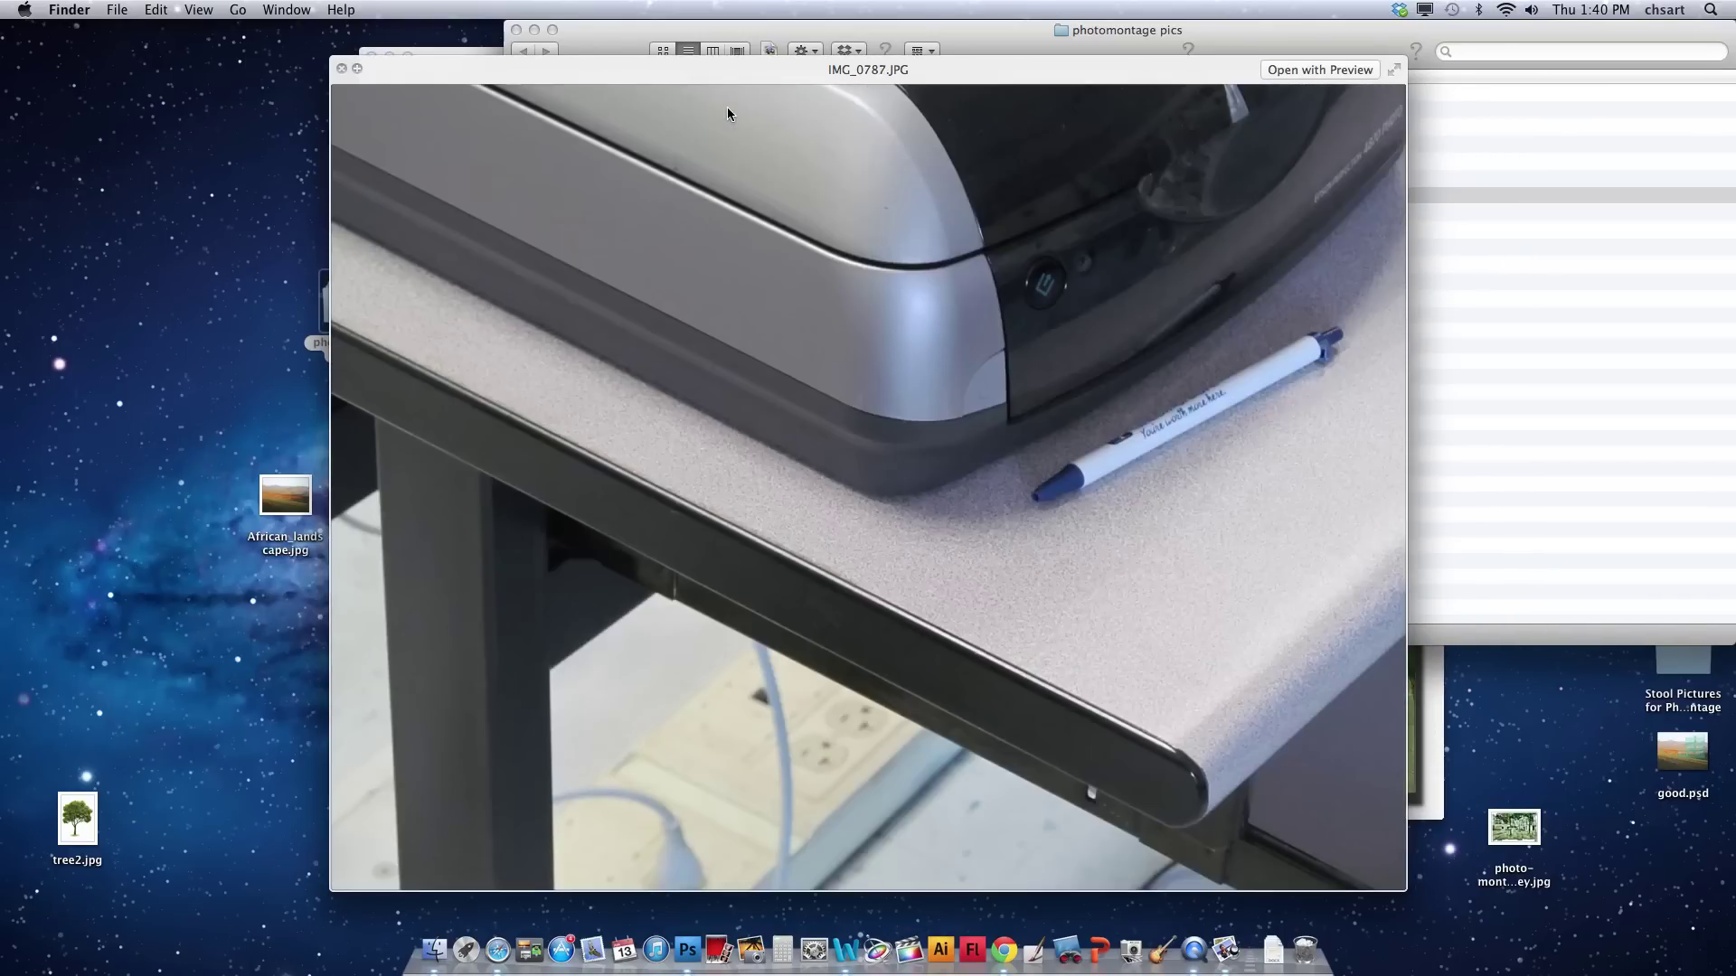
pyautogui.press('space')
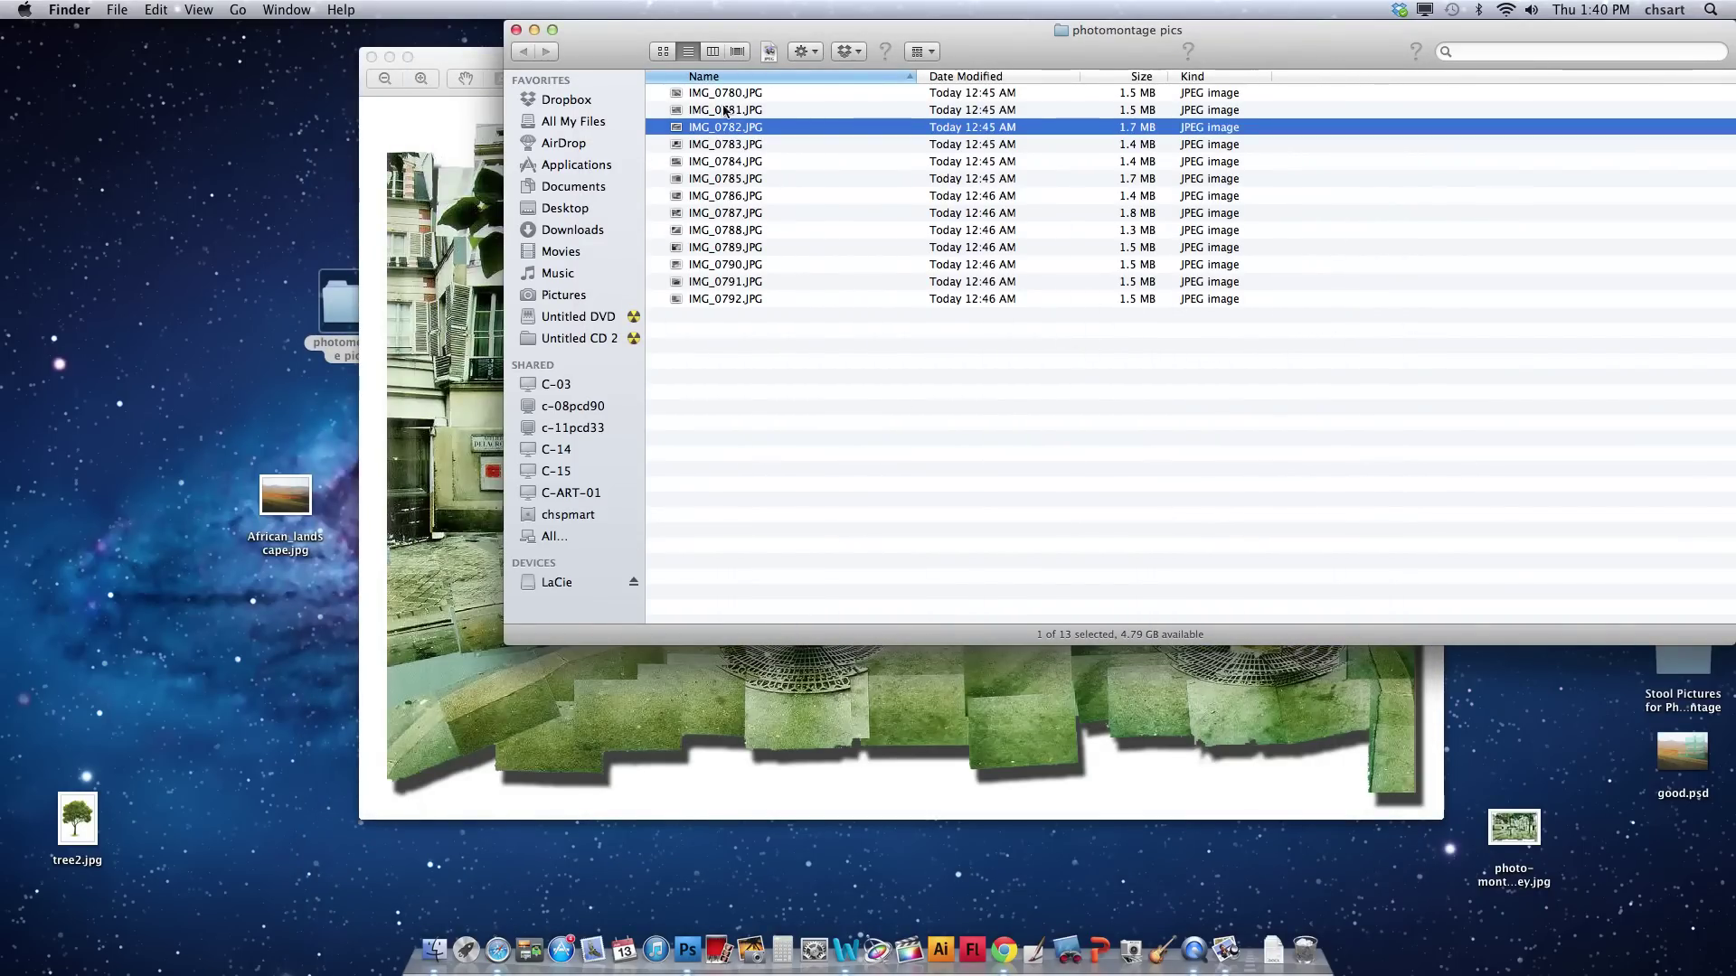
pyautogui.click(737, 94)
pyautogui.moveTo(953, 65); pyautogui.dragTo(1133, 181)
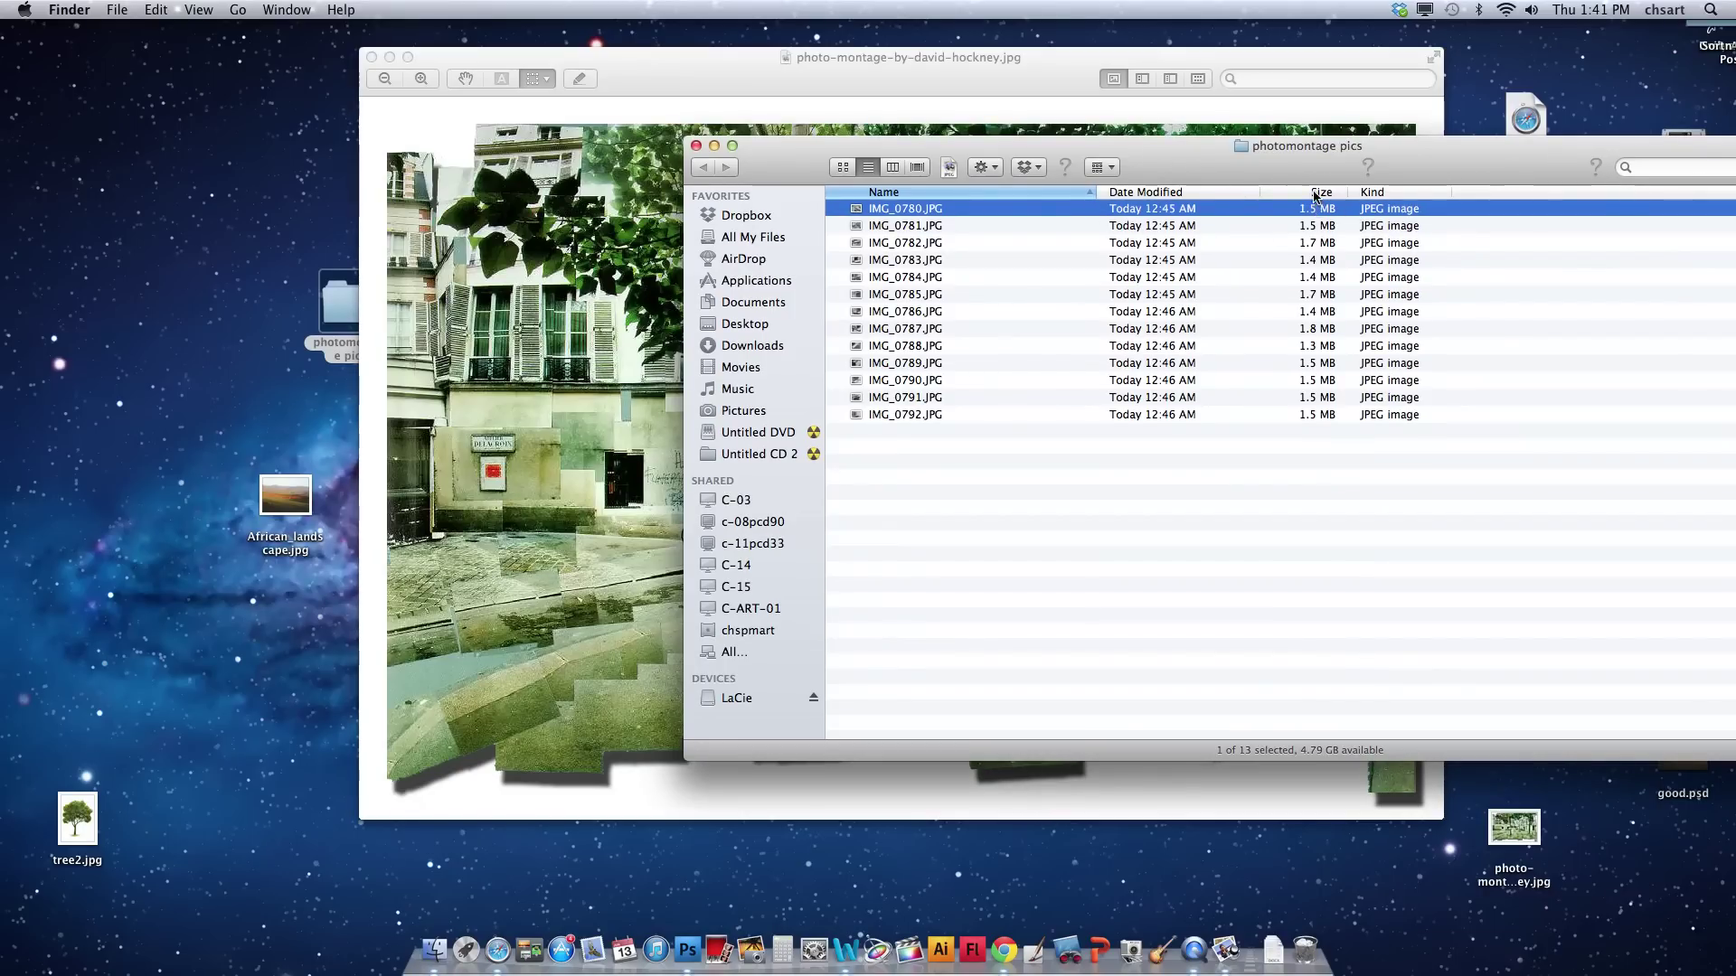
# Preview IMG_0784, IMG_0788, IMG_0786 and IMG_0792, ending with IMG_0780.JPG selected.
pyautogui.click(1331, 278)
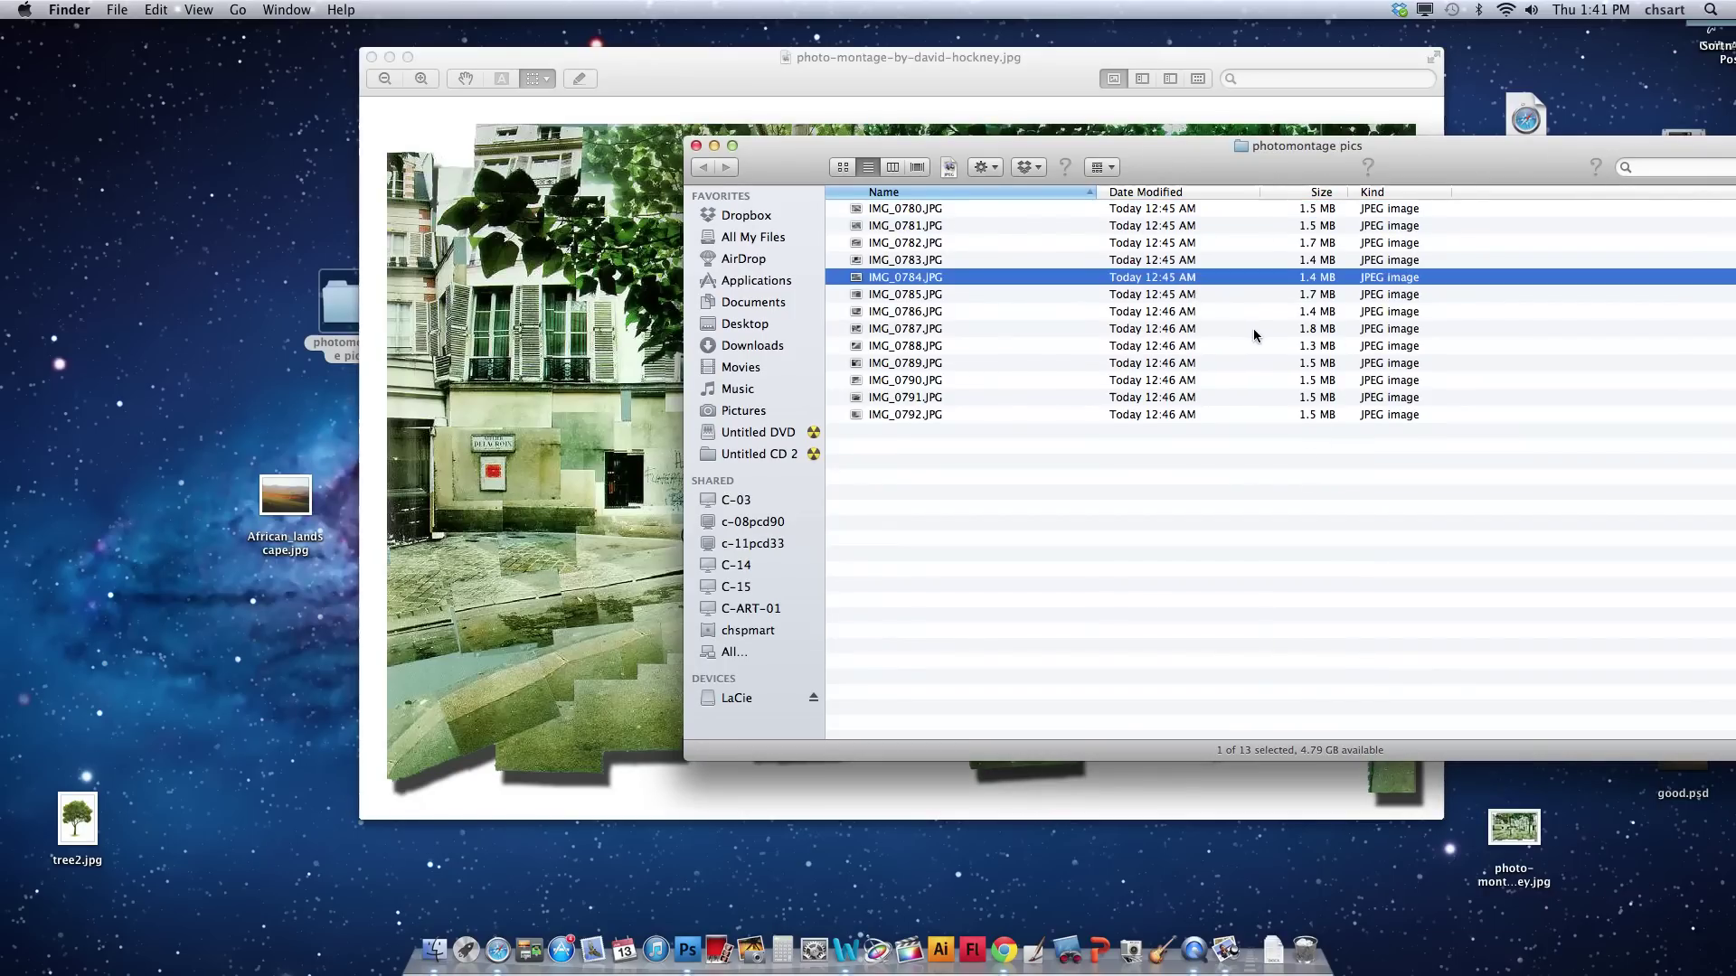
pyautogui.press('space')
pyautogui.press('space')
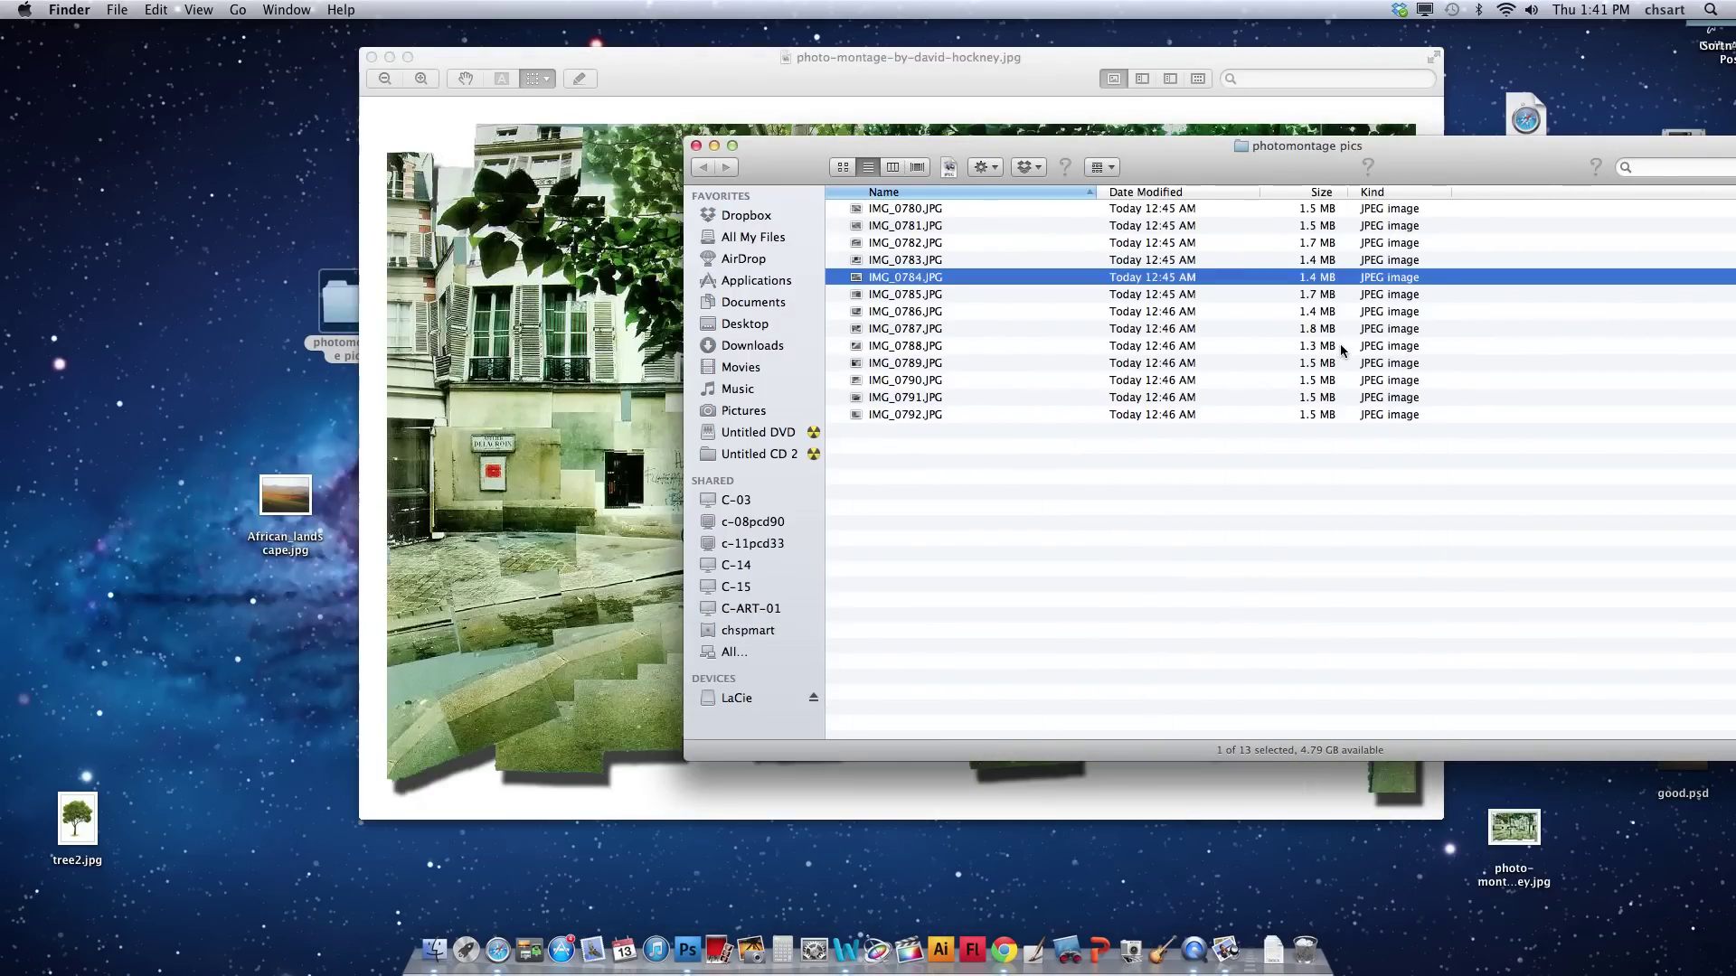
pyautogui.click(1340, 346)
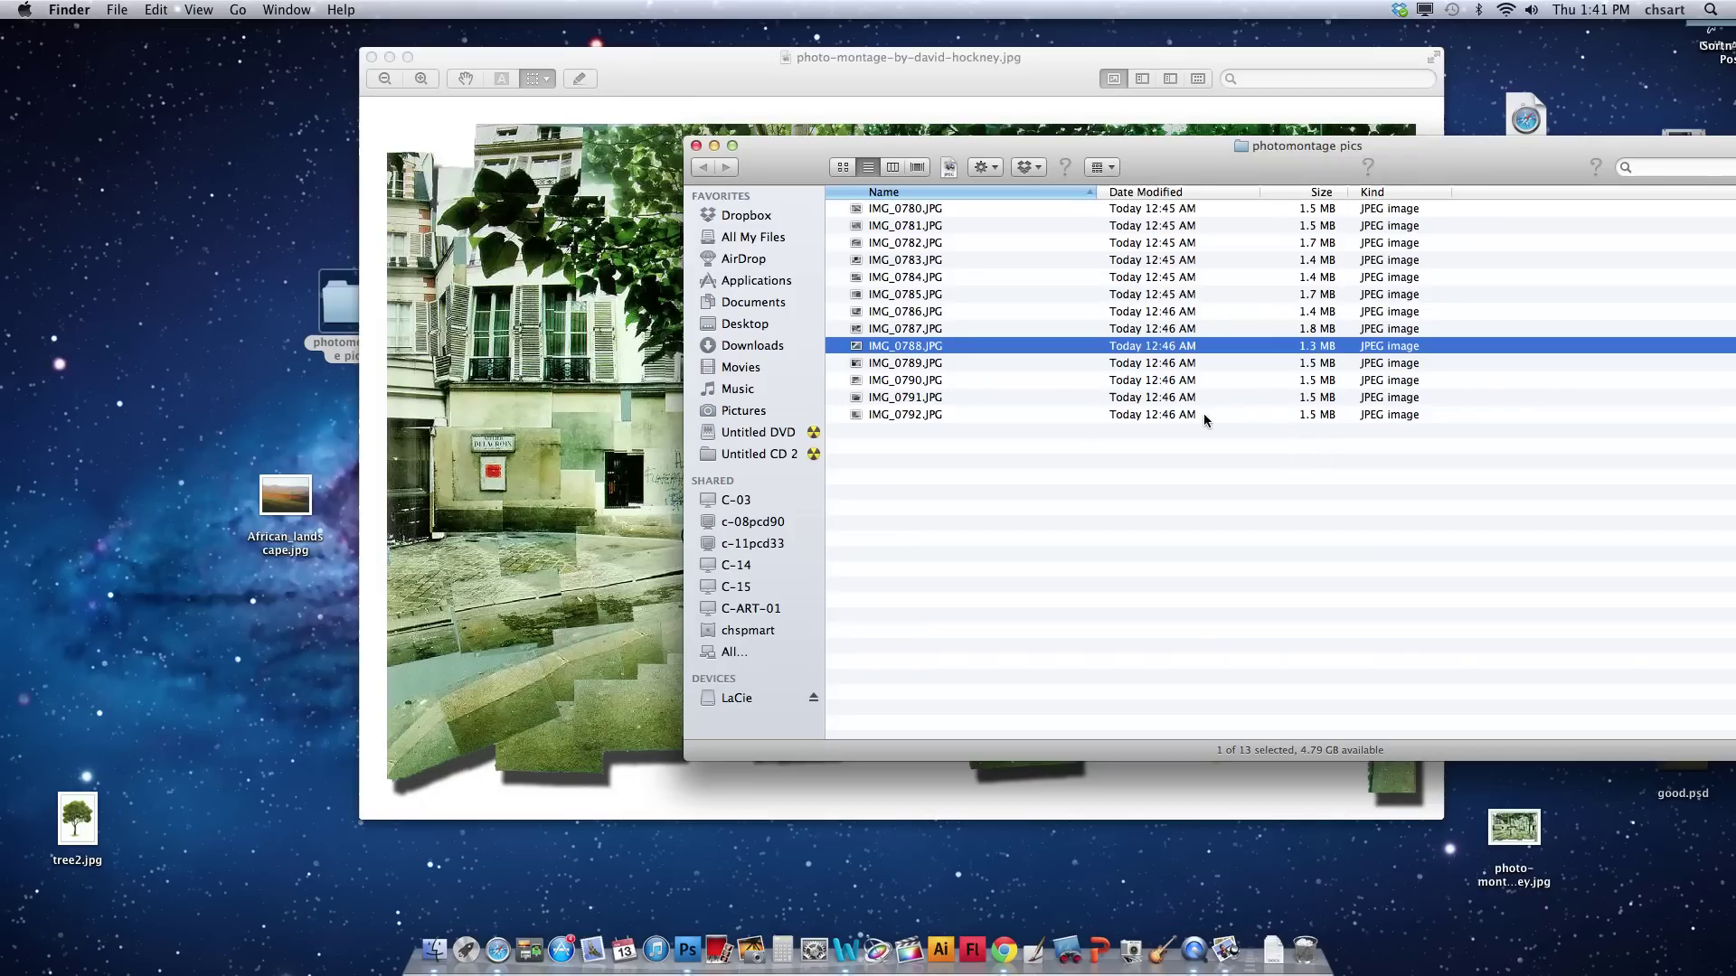
pyautogui.click(939, 311)
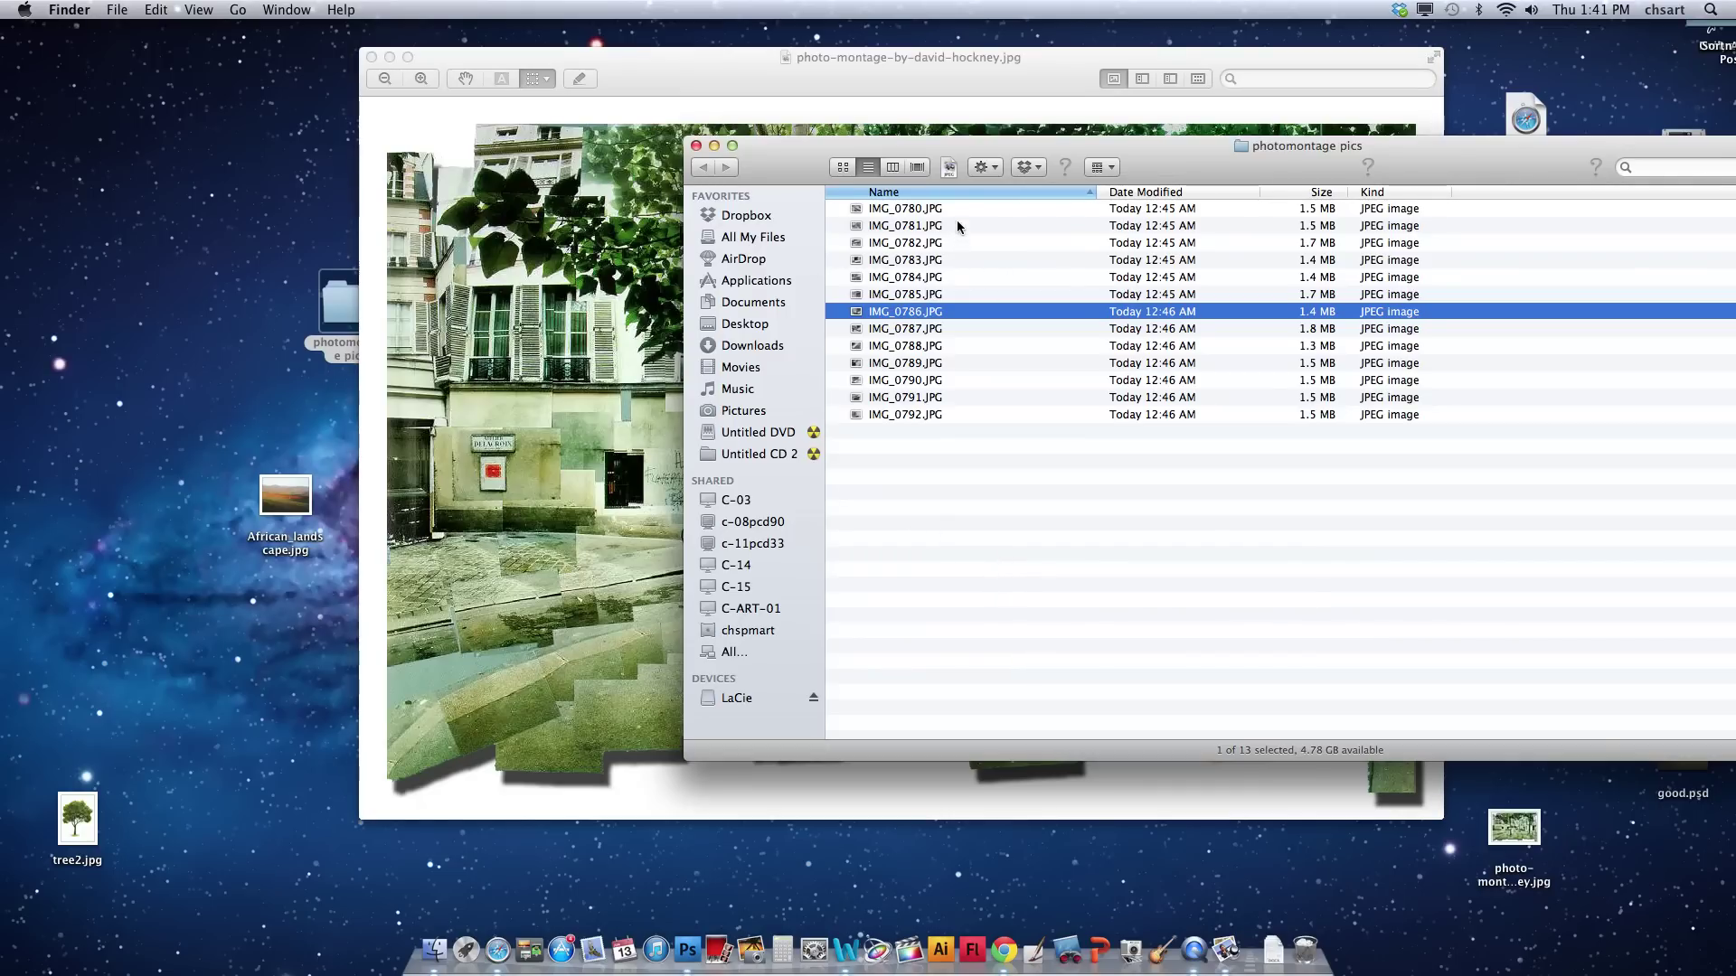
pyautogui.moveTo(1255, 173); pyautogui.dragTo(1197, 161)
pyautogui.keyDown('super'); pyautogui.click(1222, 132); pyautogui.keyUp('super')
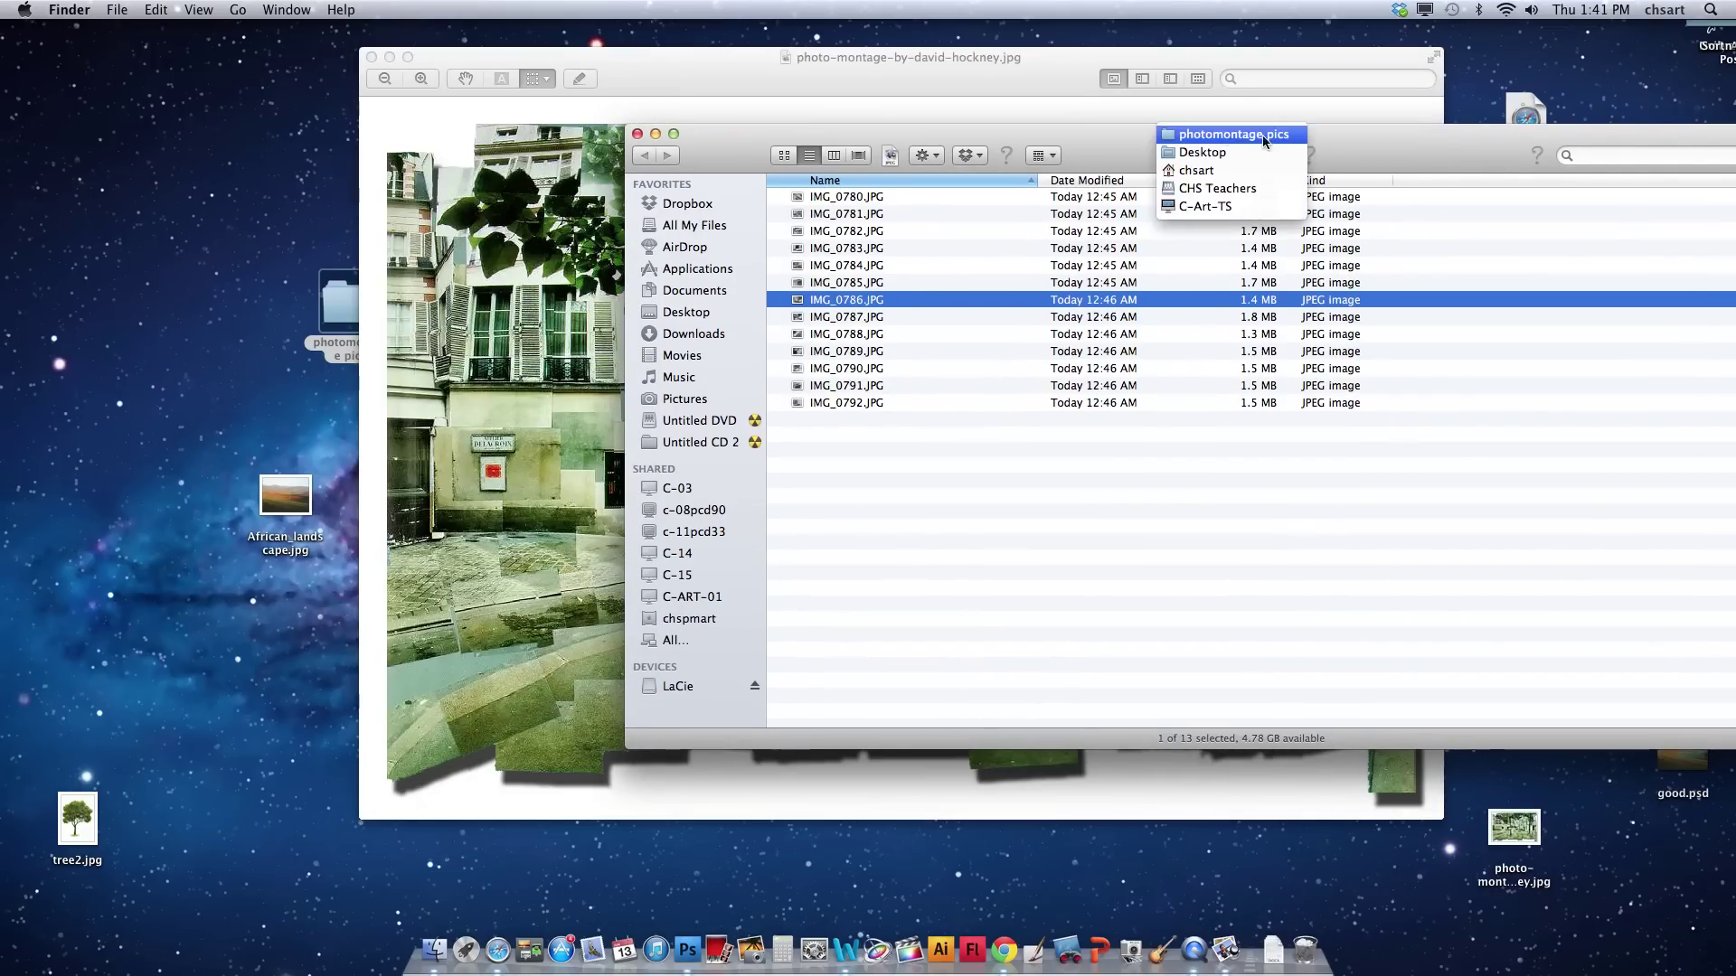
pyautogui.click(1273, 138)
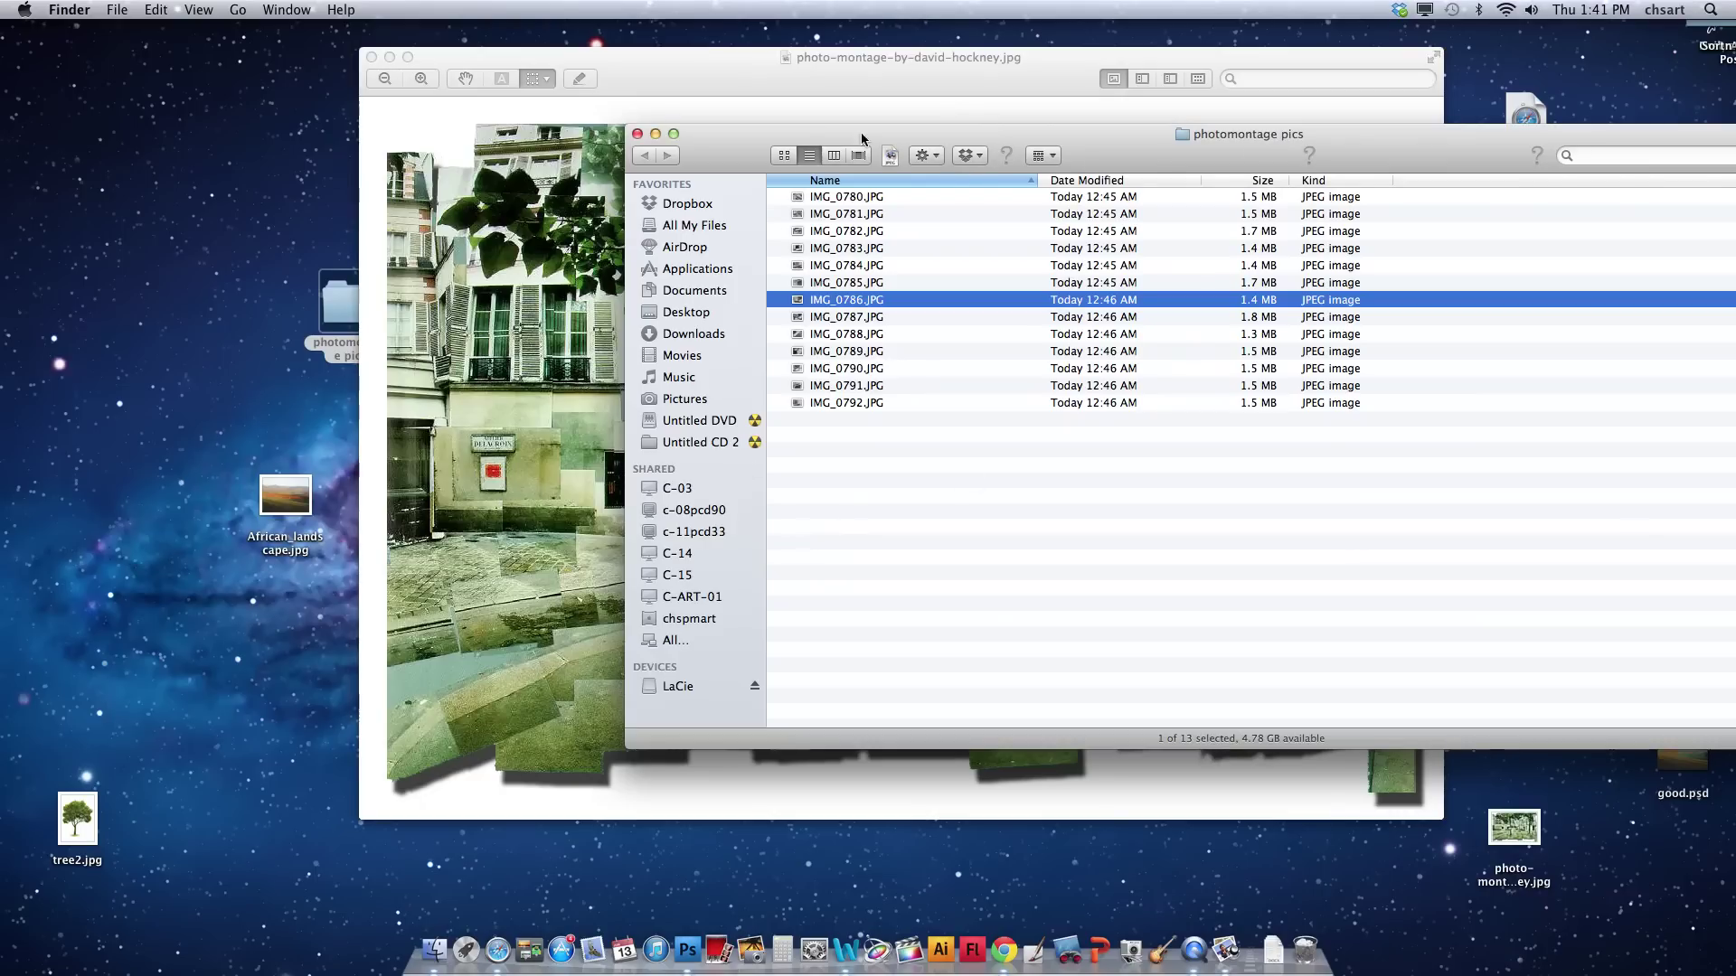
pyautogui.click(963, 403)
pyautogui.press('space')
pyautogui.press('space')
pyautogui.click(926, 197)
pyautogui.press('space')
pyautogui.press('space')
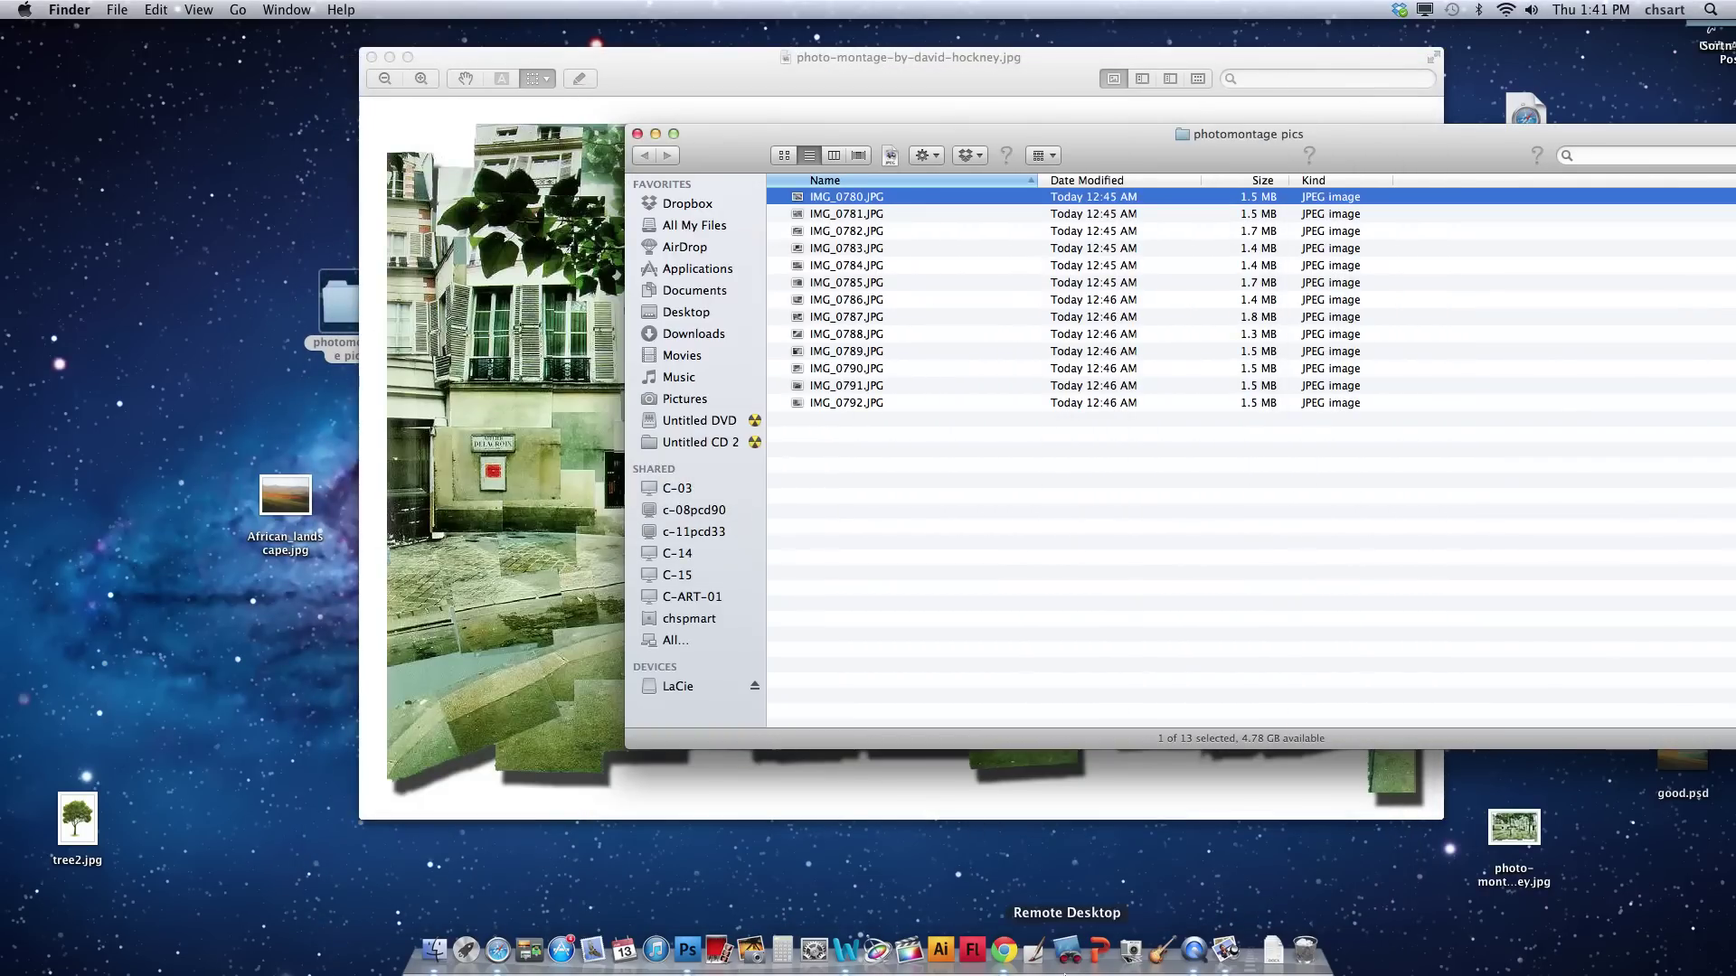
# In Photoshop, launch File > Scripts > Image Processor.
pyautogui.click(686, 949)
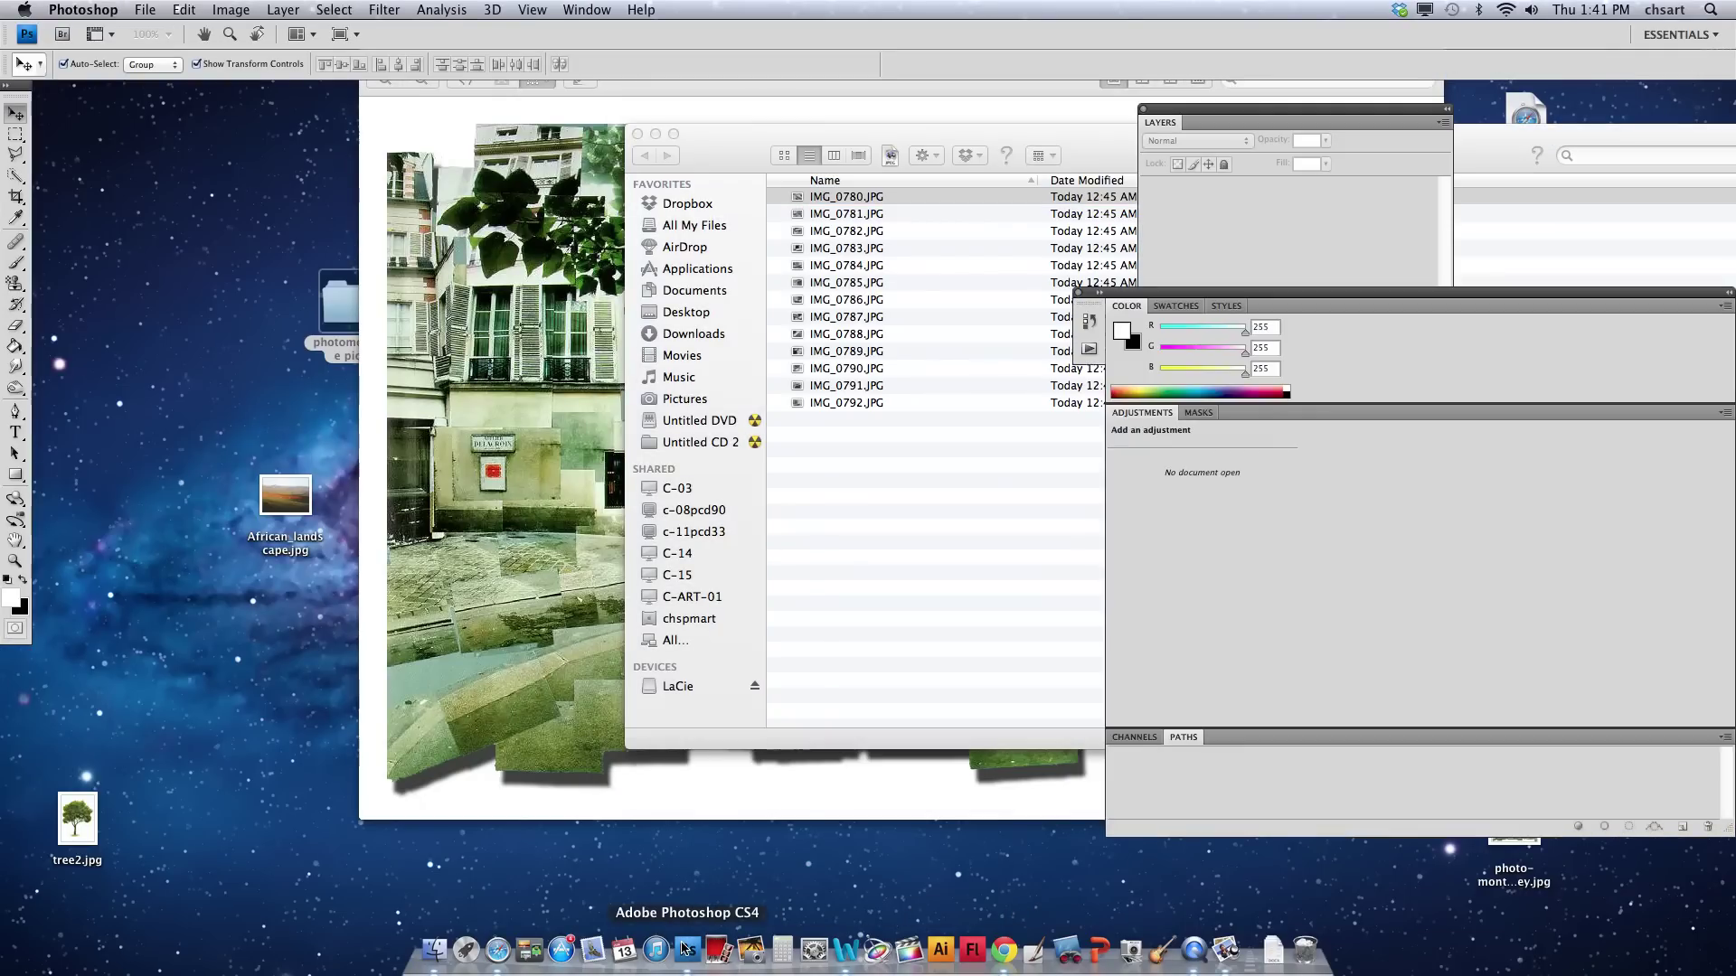
pyautogui.click(145, 10)
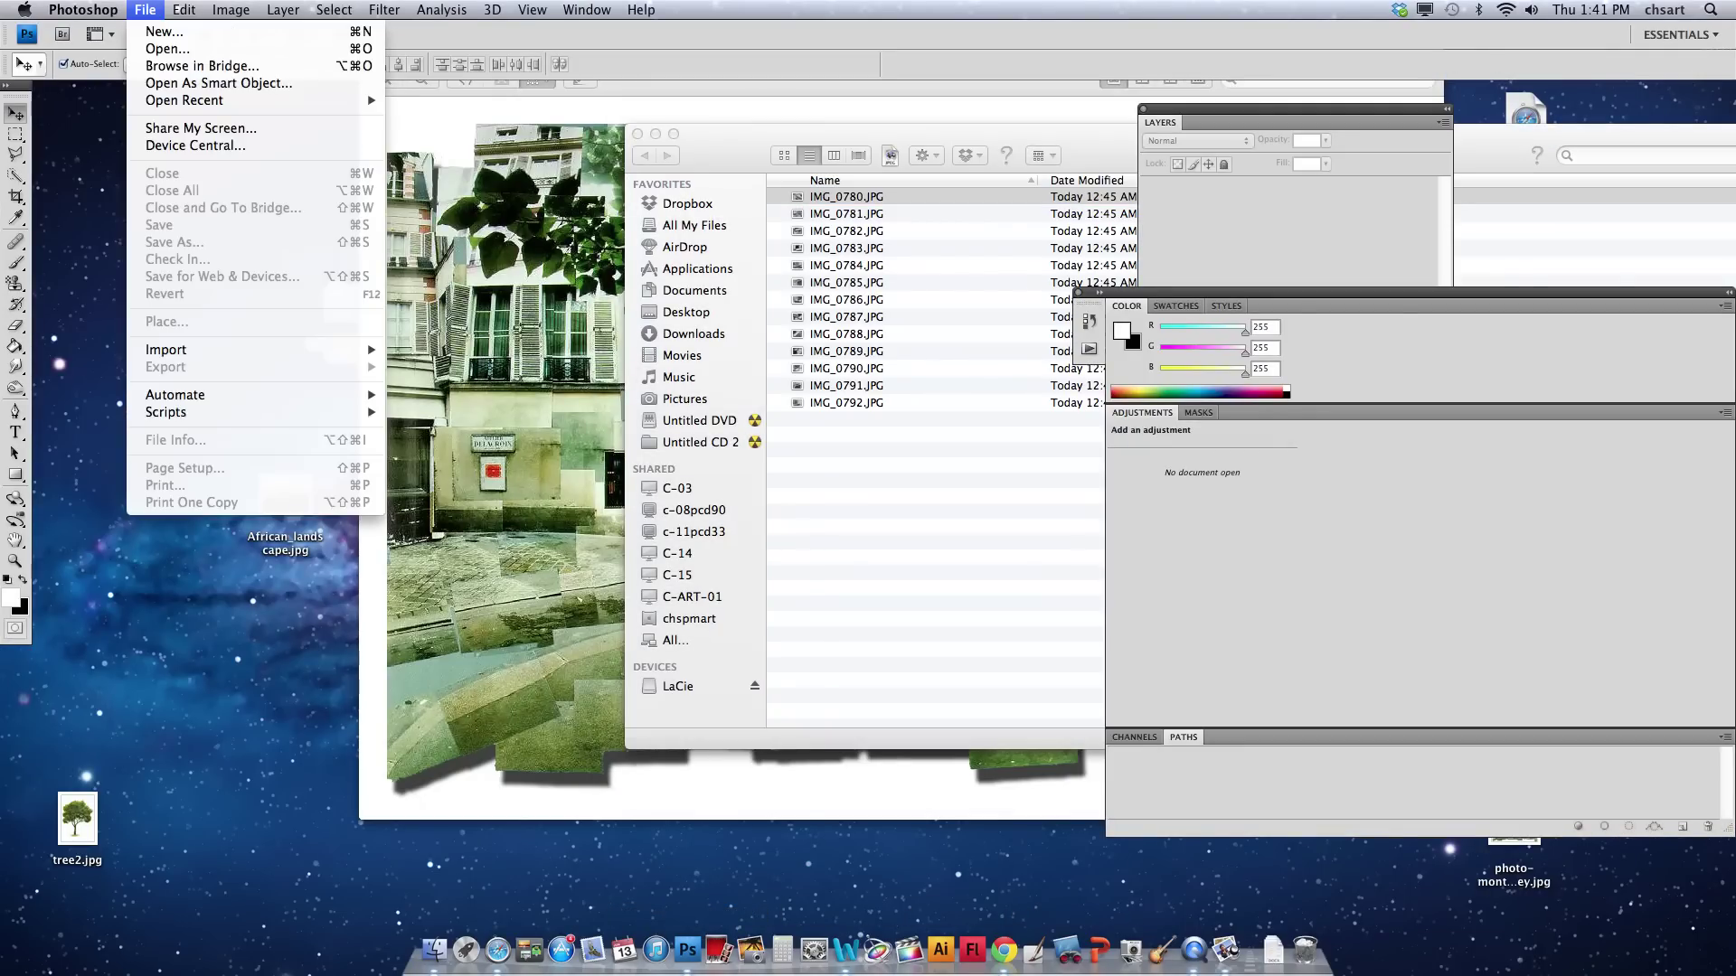
pyautogui.press('Escape')
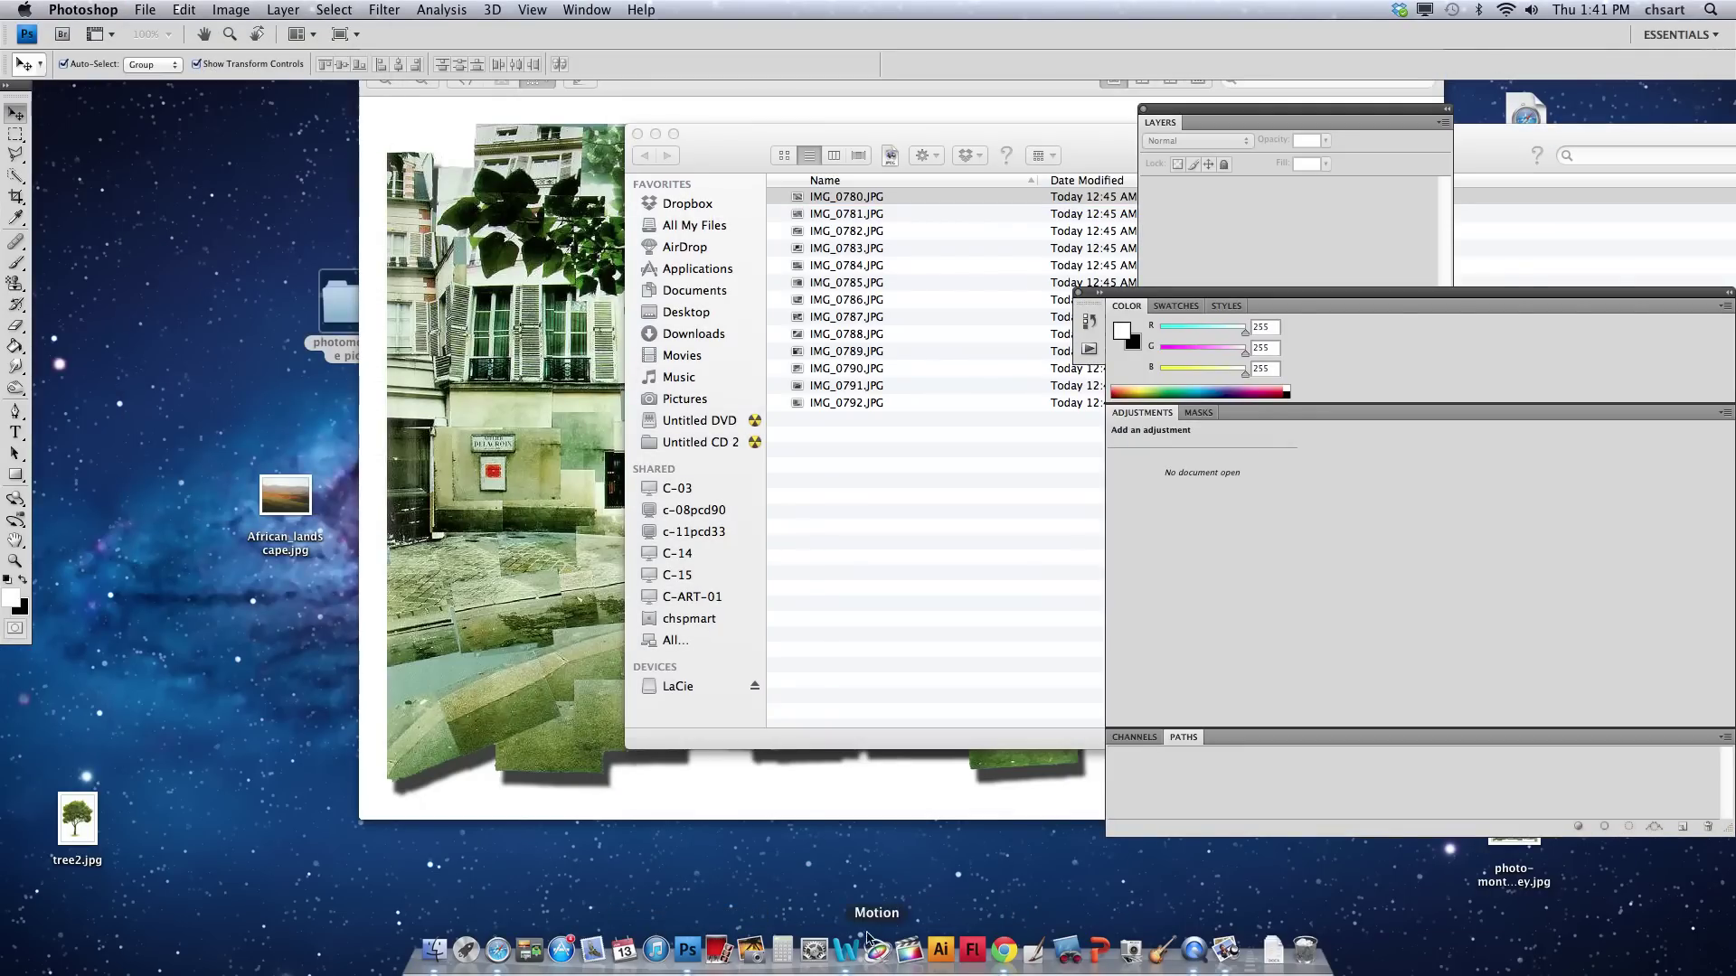
pyautogui.click(150, 10)
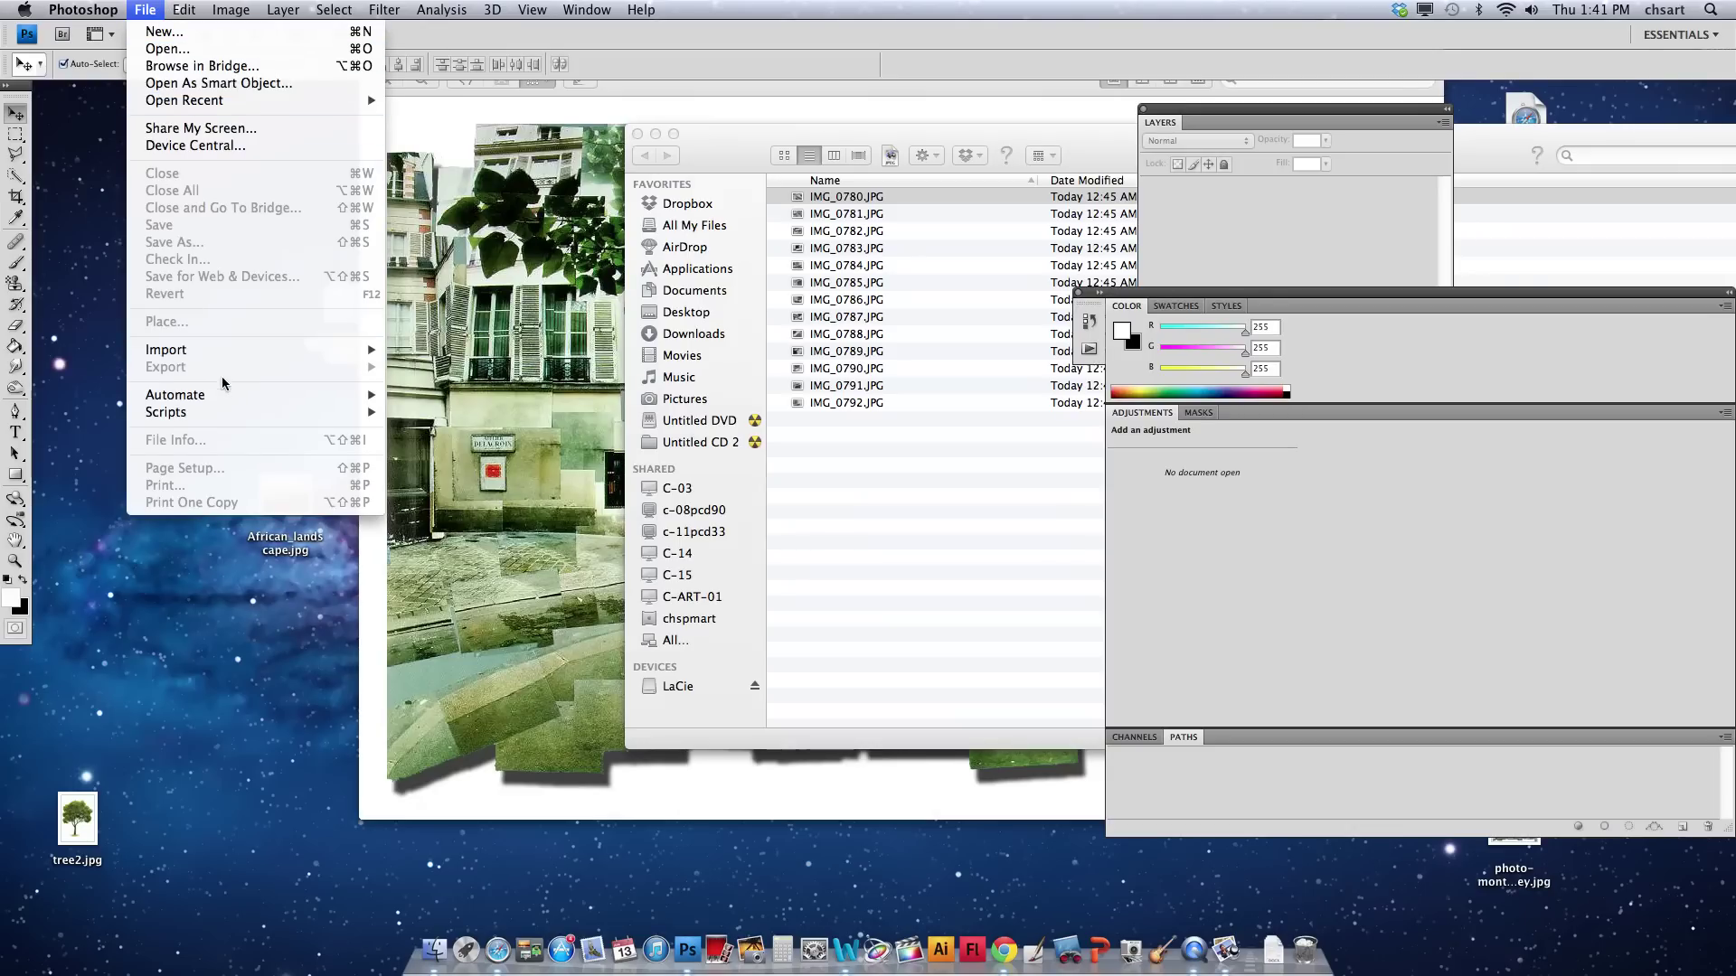
pyautogui.moveTo(243, 413)
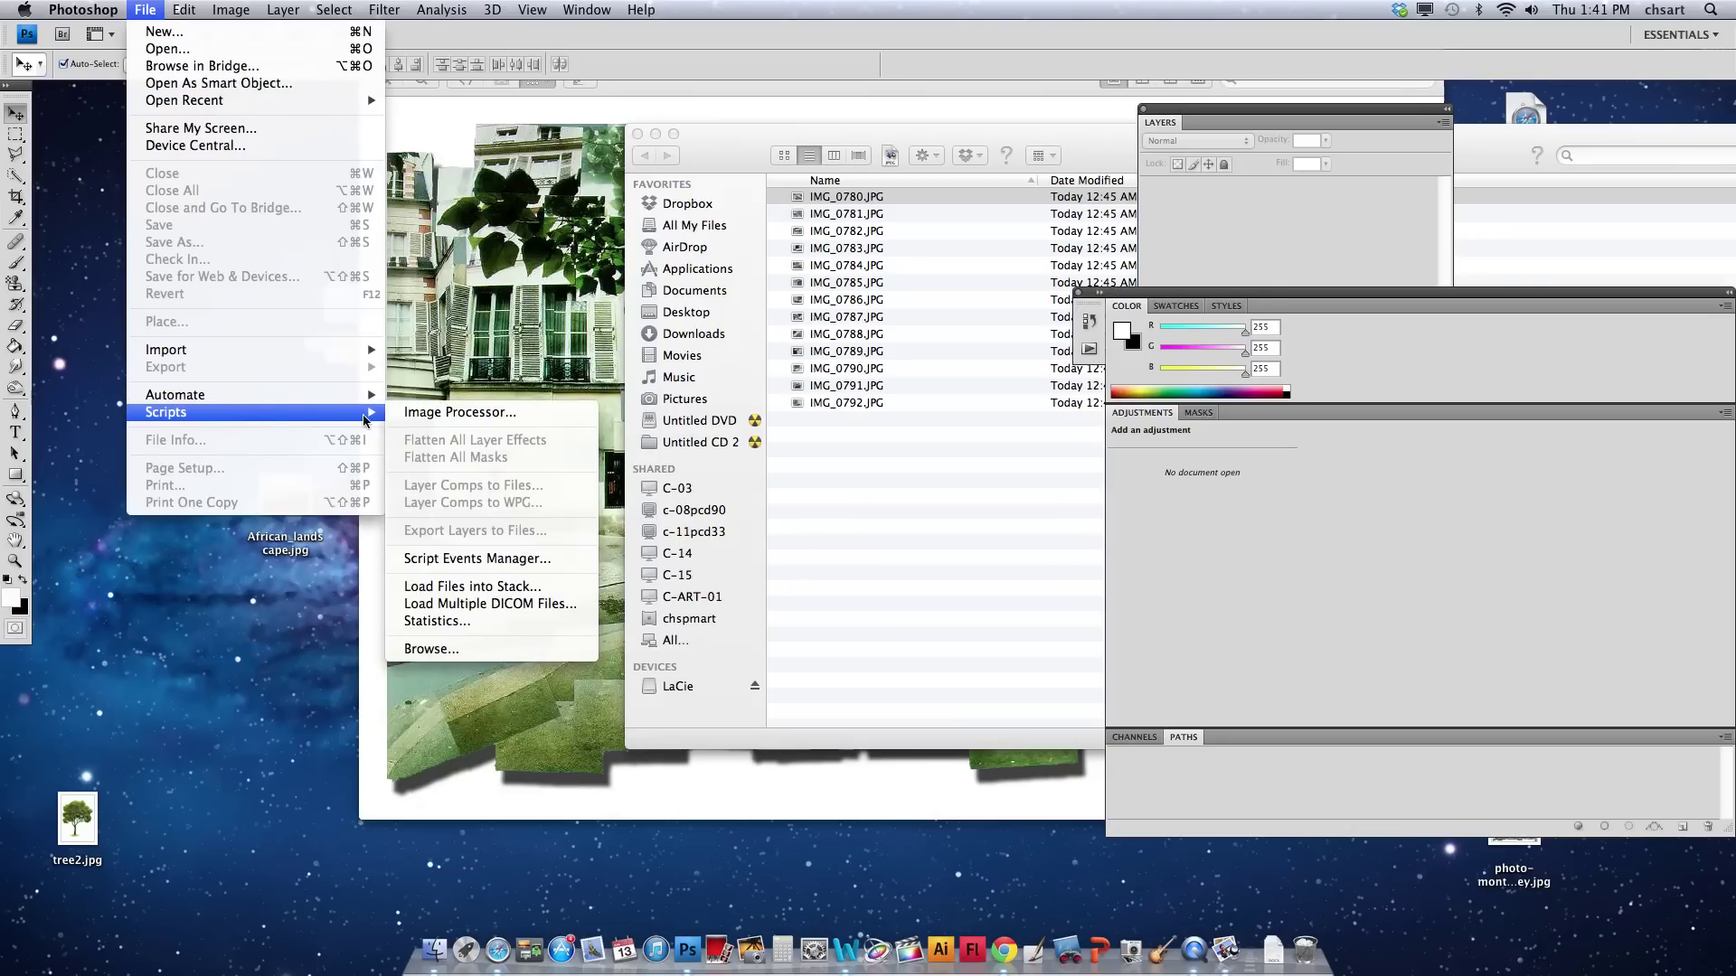
pyautogui.click(497, 414)
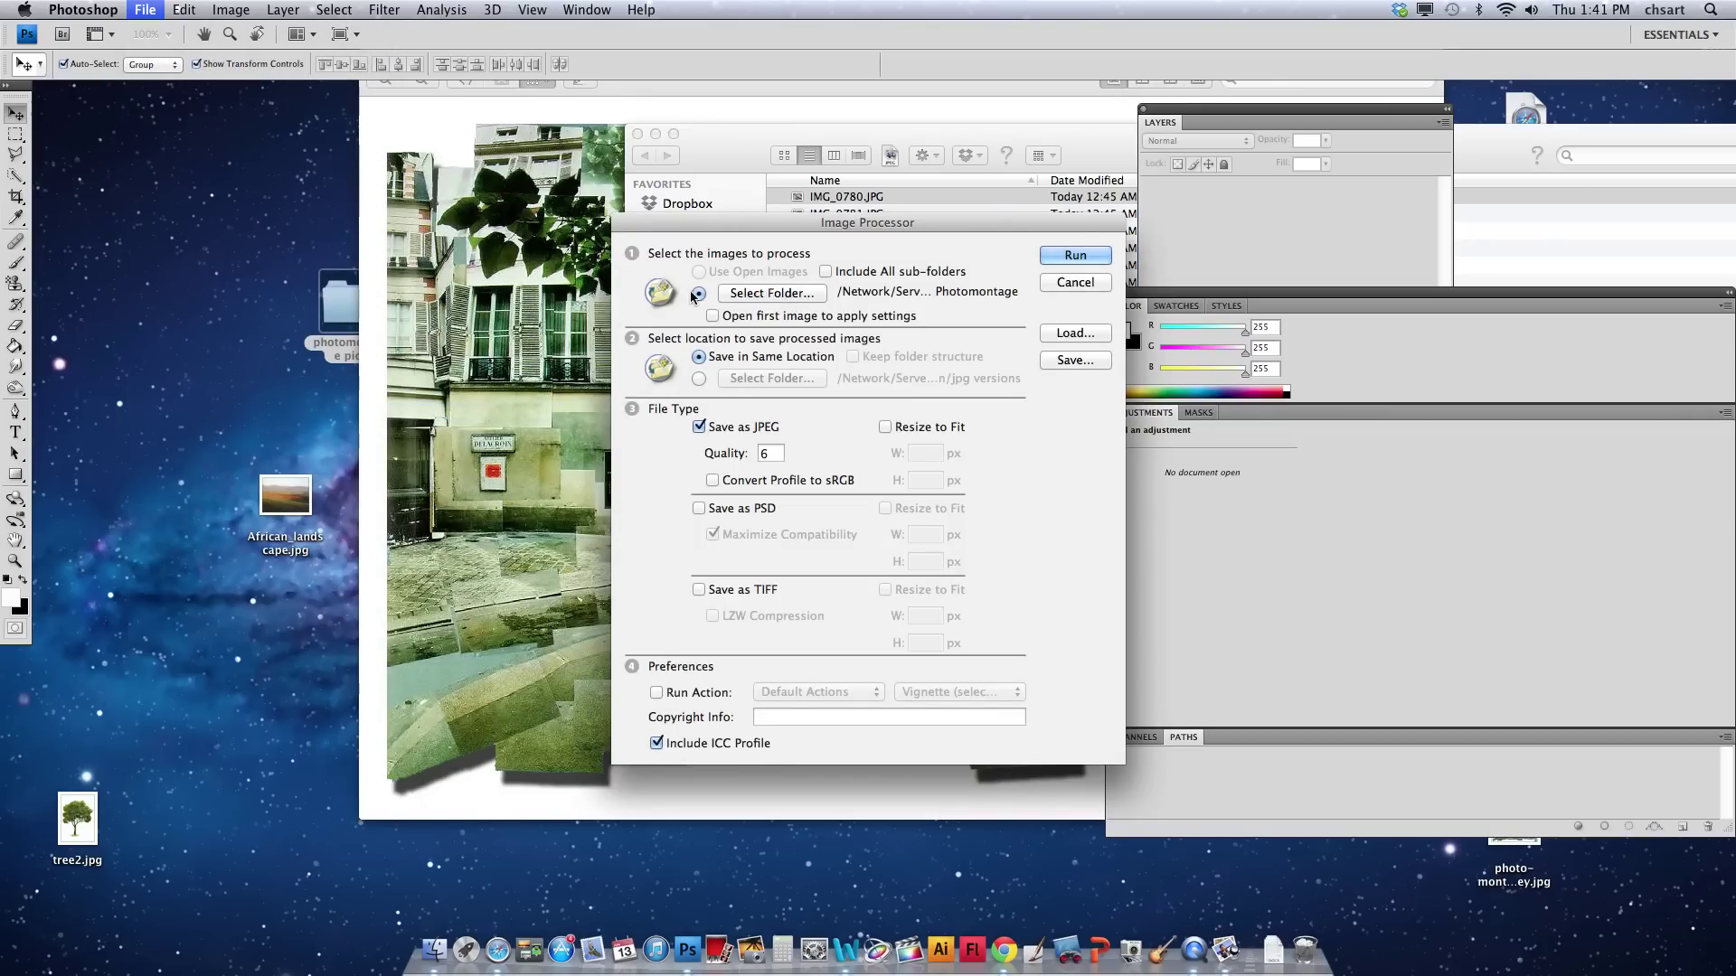
# Set the photomontage pics folder as the Image Processor source folder.
pyautogui.click(781, 295)
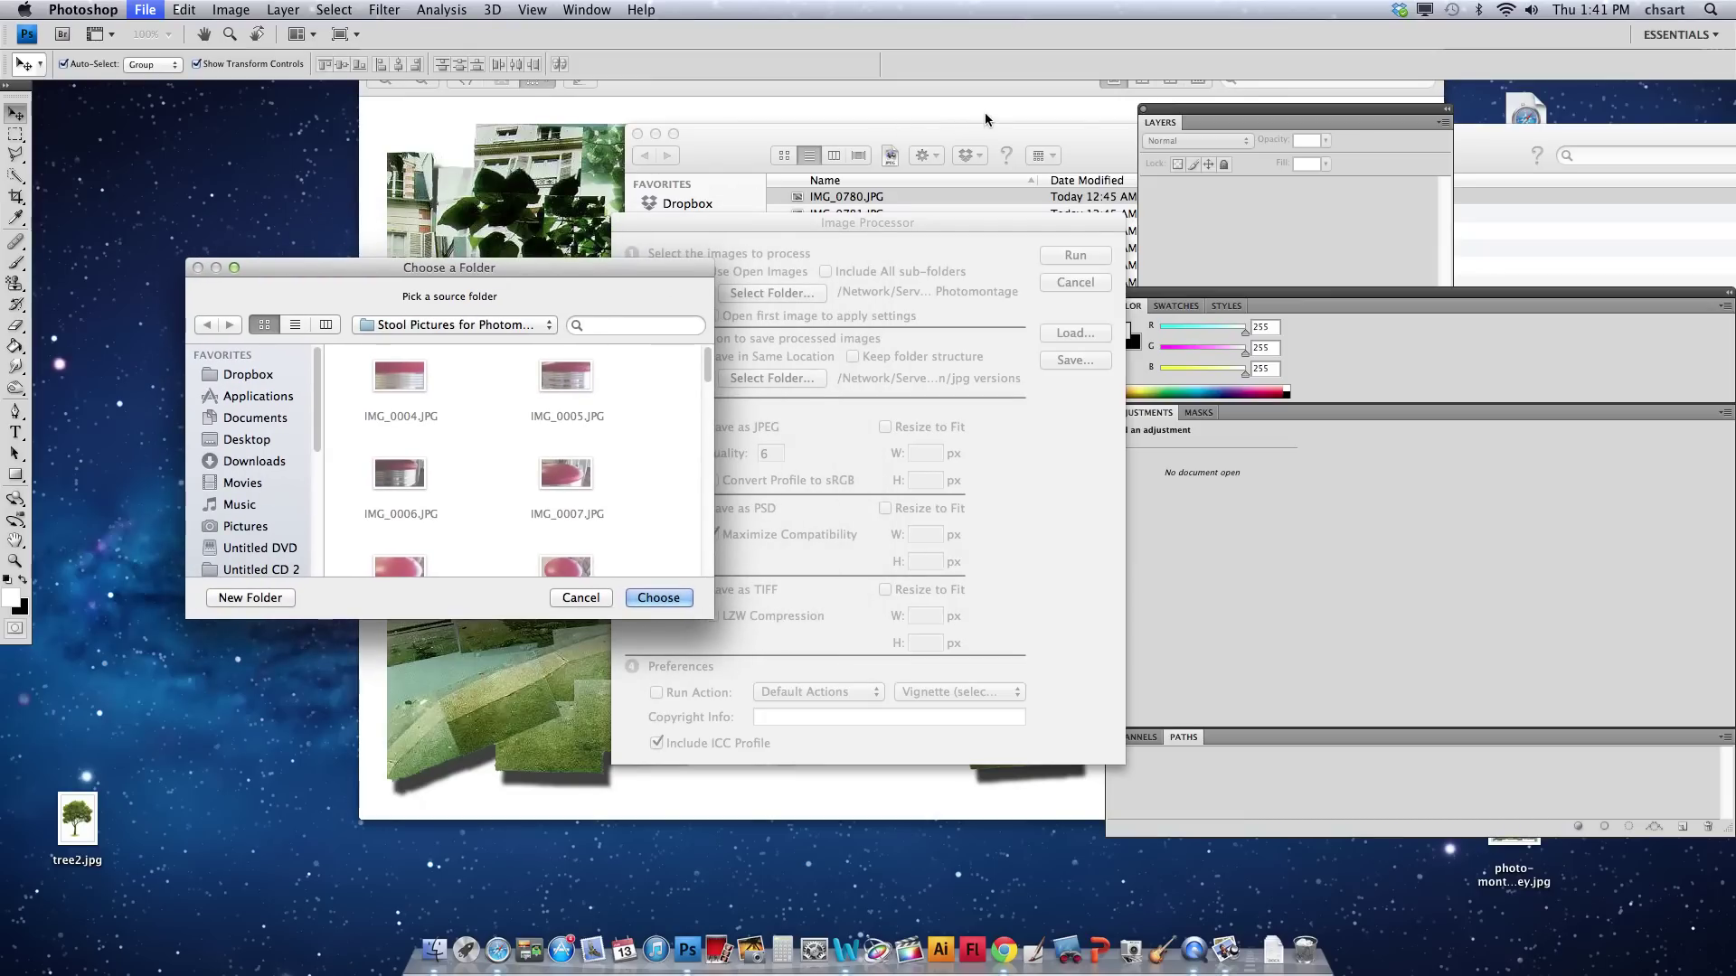
pyautogui.click(1089, 139)
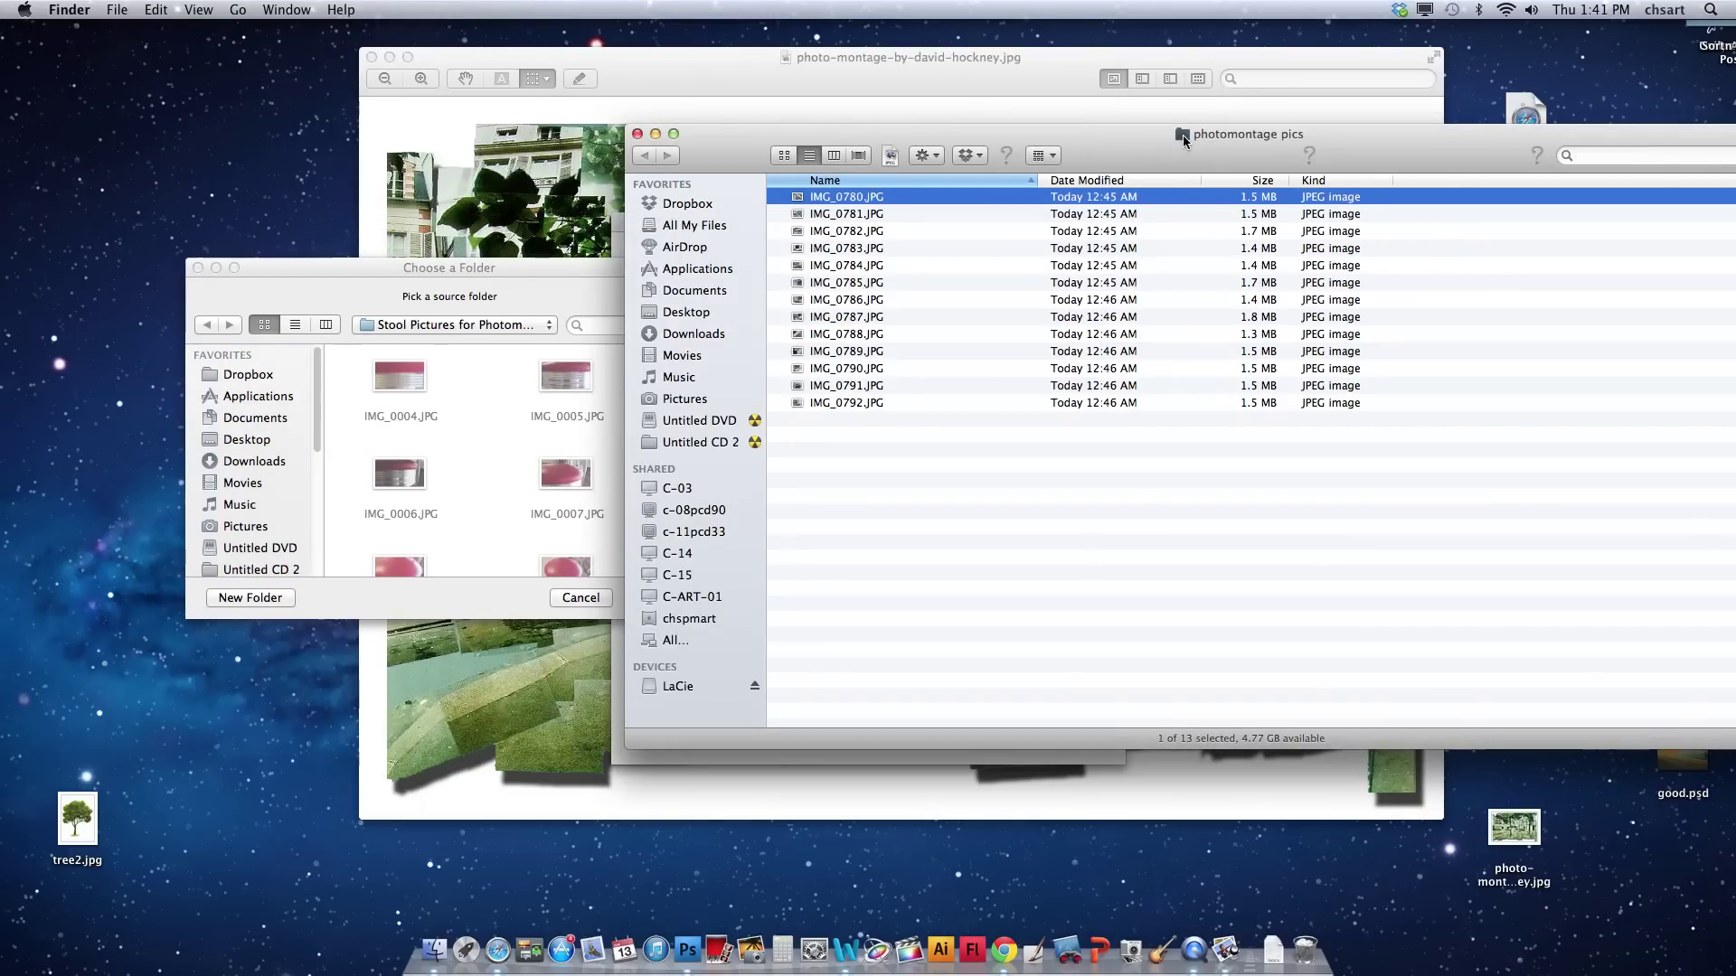
pyautogui.moveTo(1183, 134); pyautogui.dragTo(489, 452)
pyautogui.click(524, 264)
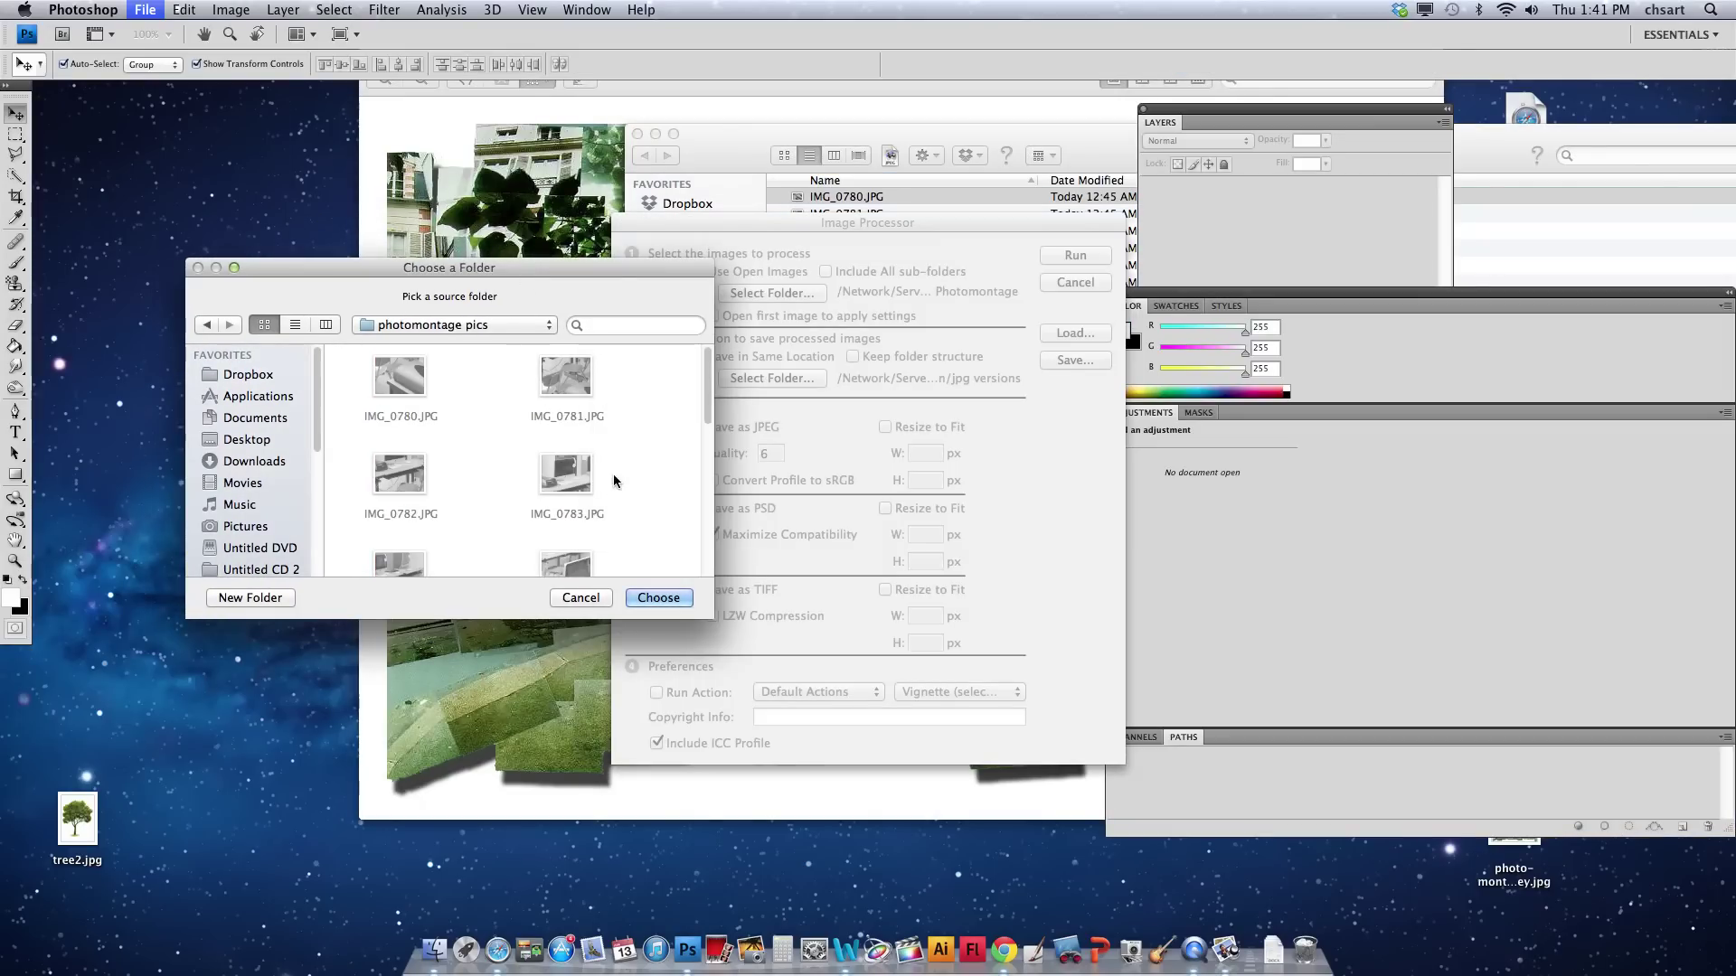
pyautogui.click(651, 600)
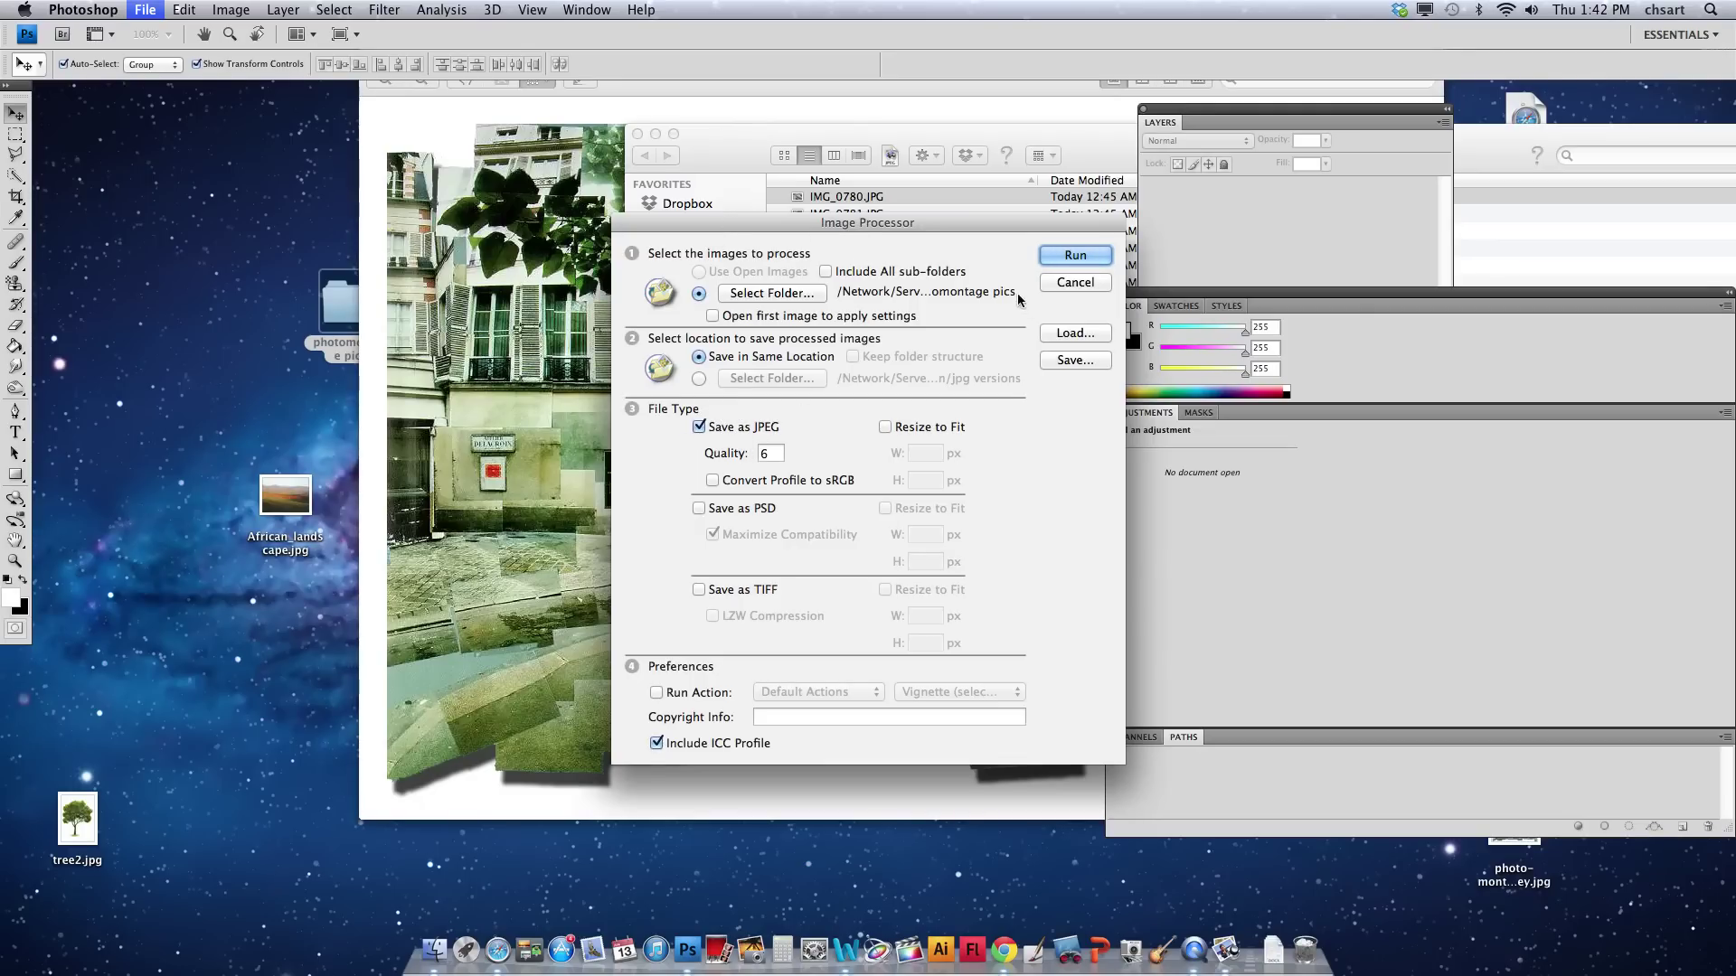
# Set the JPEG quality to 6.
pyautogui.doubleClick(764, 451)
pyautogui.write('12')
pyautogui.doubleClick(782, 452)
pyautogui.write('6')
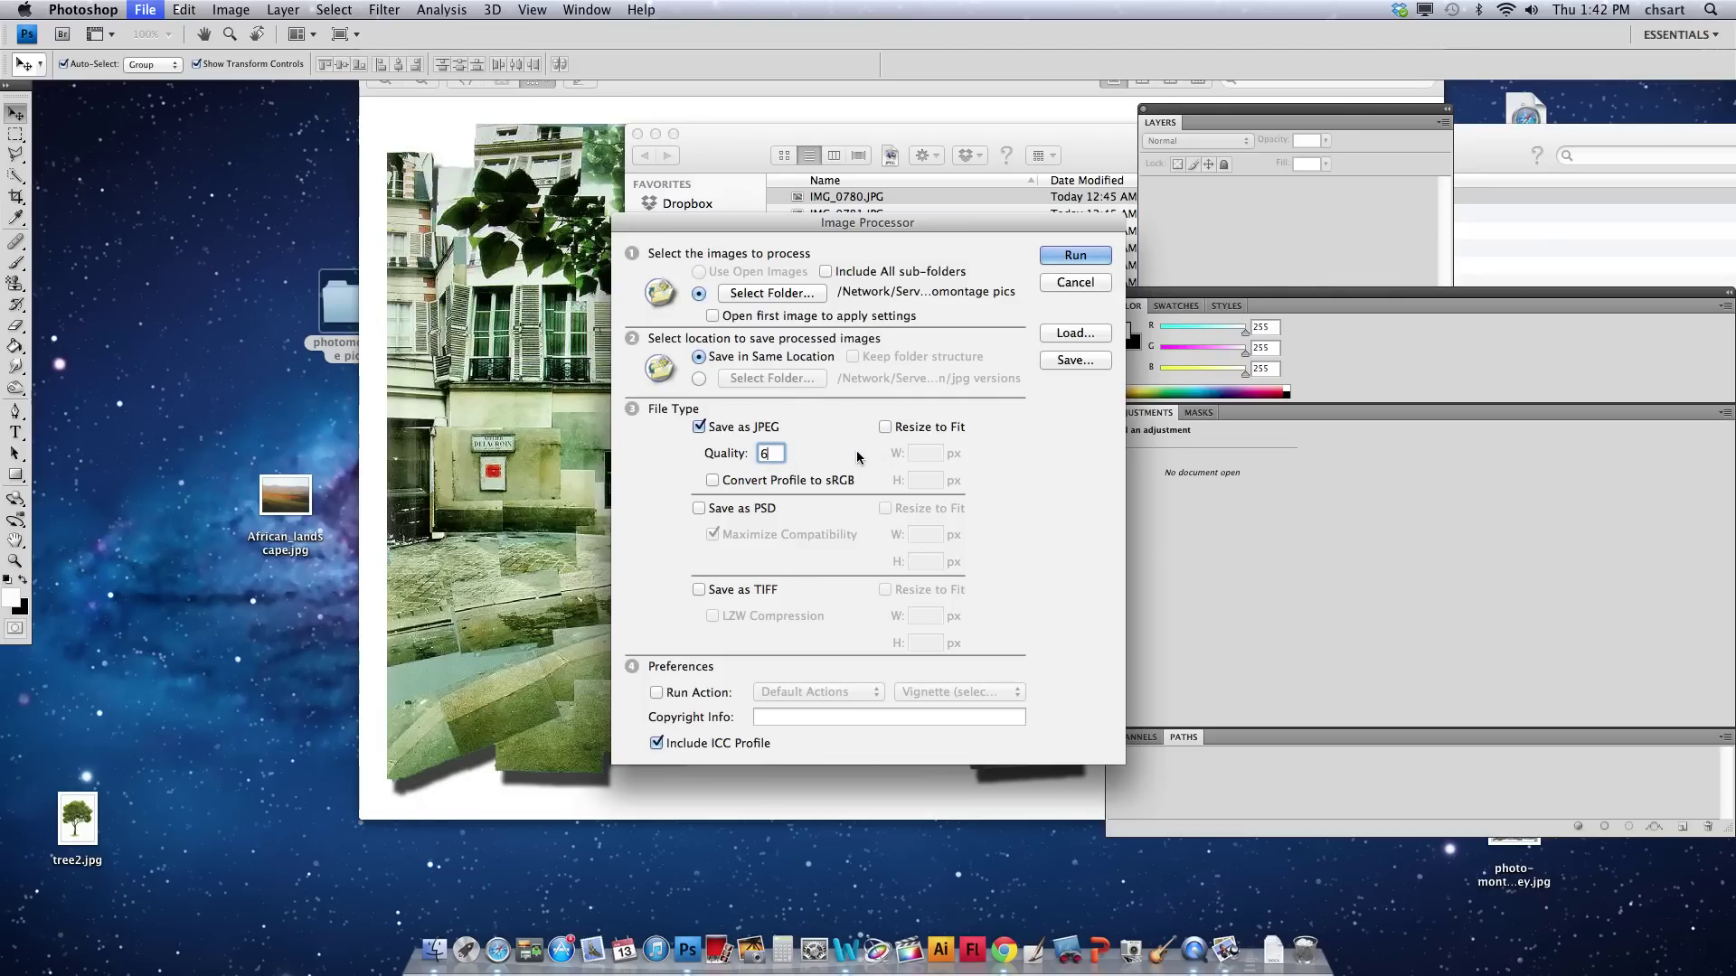
pyautogui.click(1009, 133)
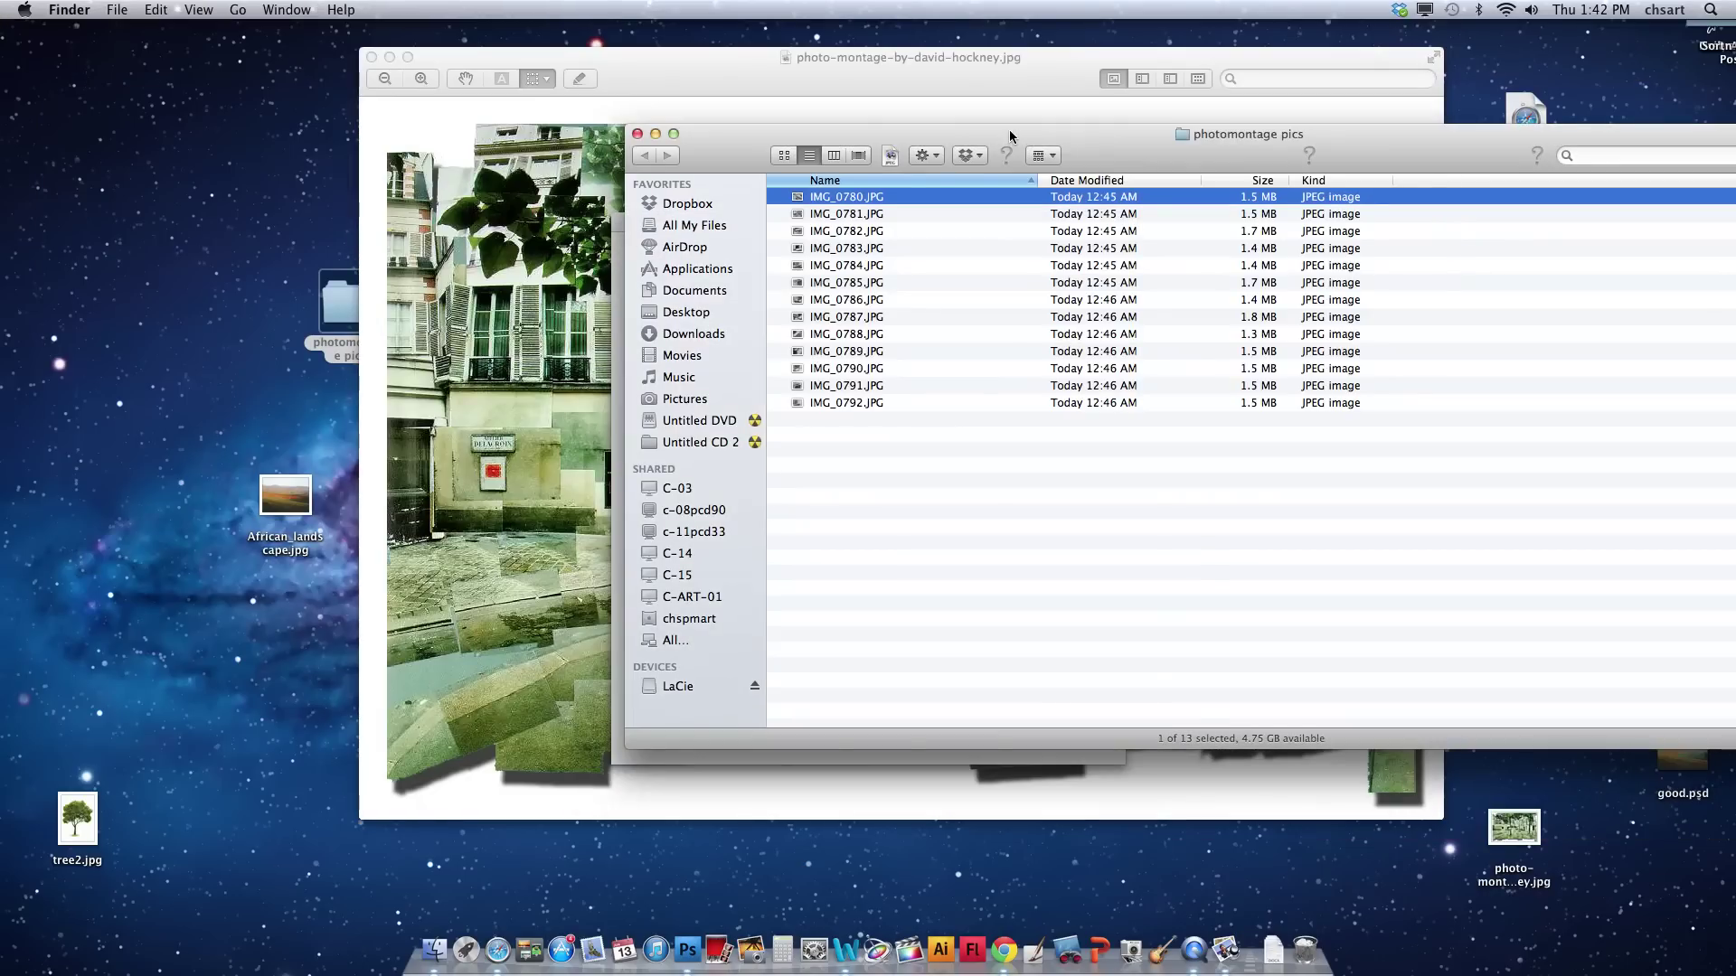
pyautogui.press('super+i')
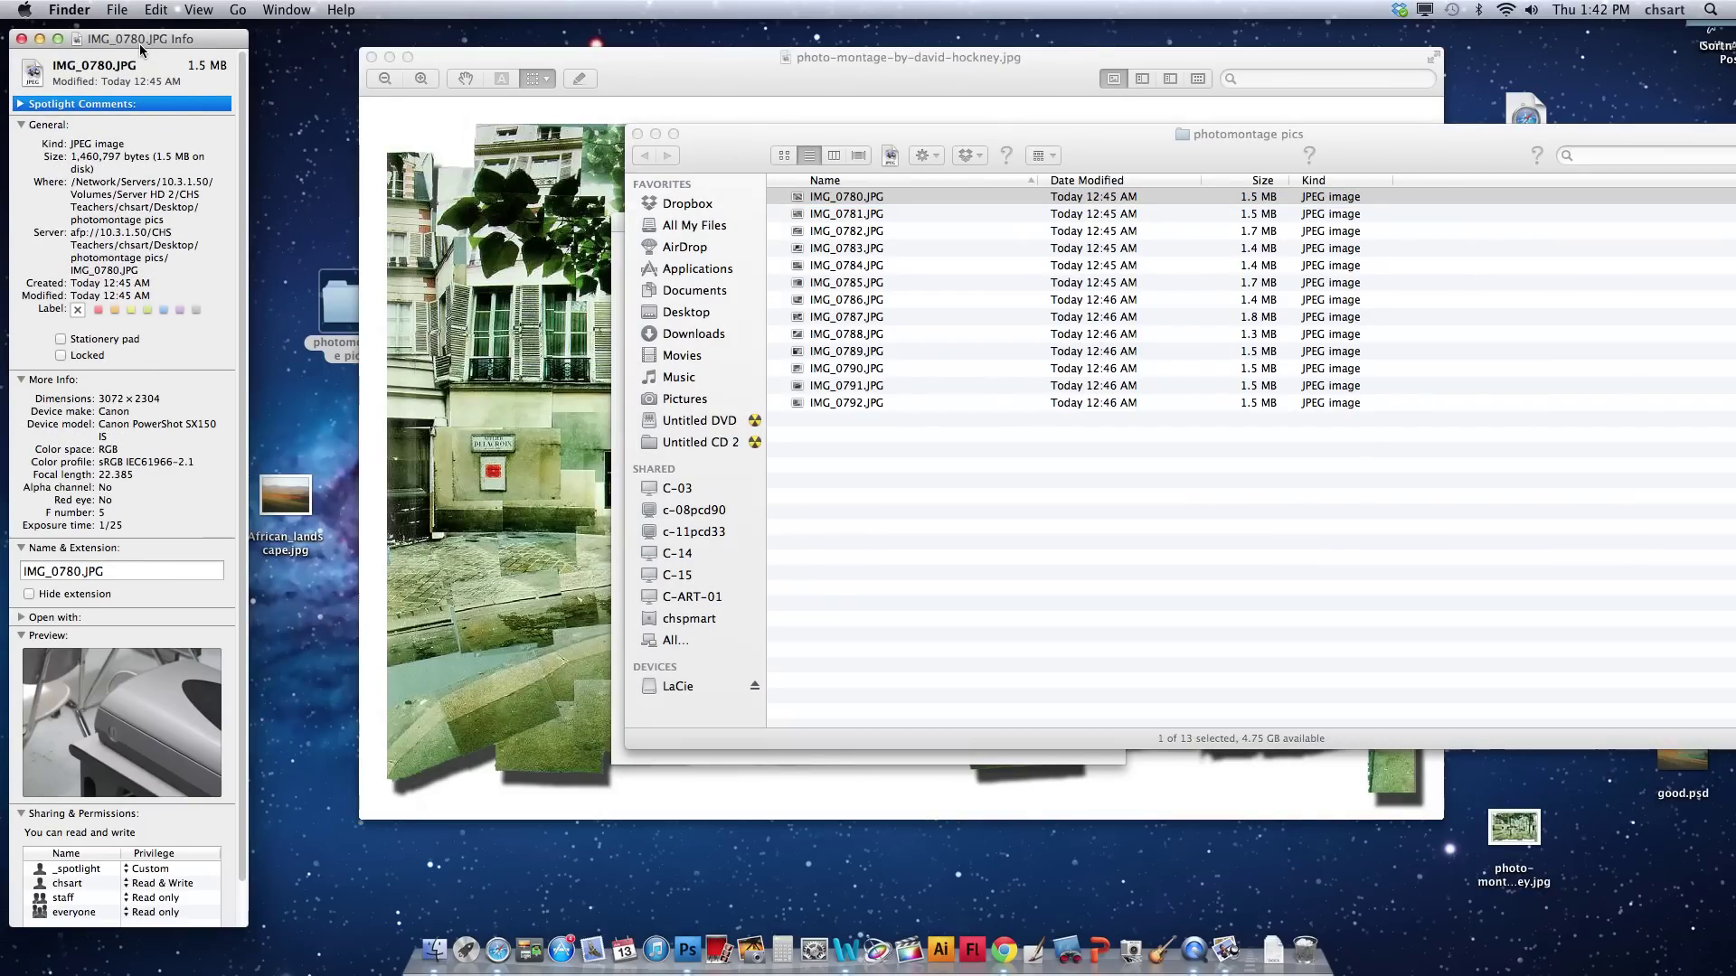
pyautogui.moveTo(139, 43); pyautogui.dragTo(504, 91)
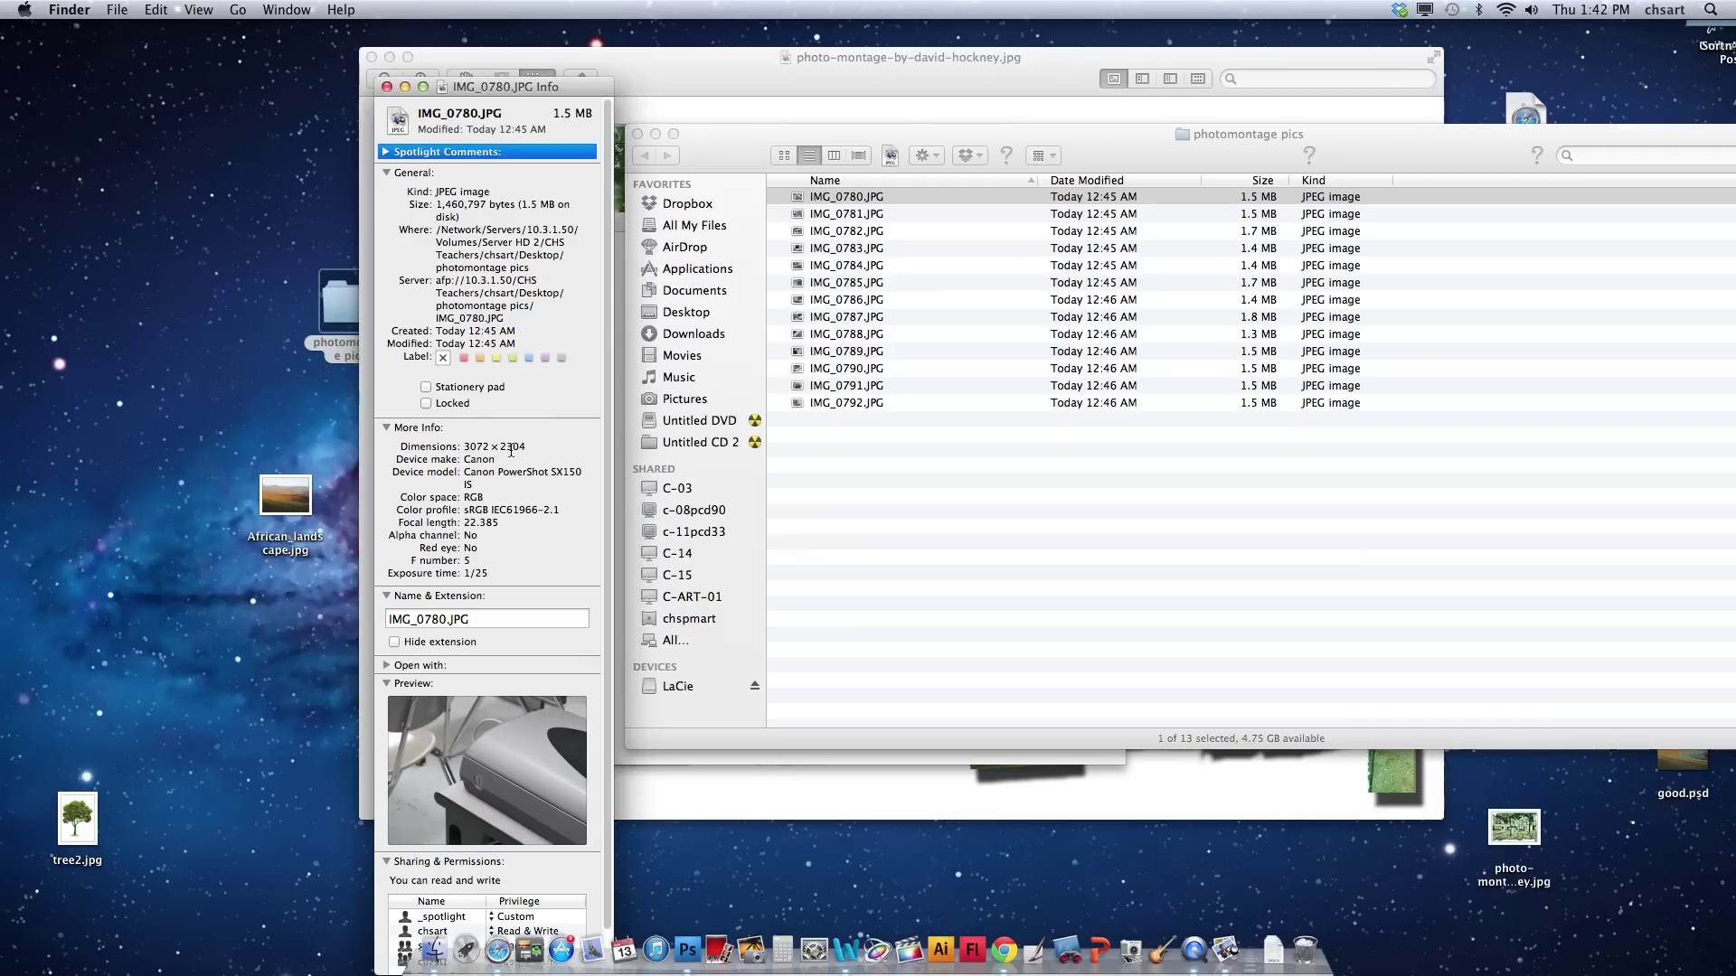
pyautogui.moveTo(530, 452); pyautogui.dragTo(449, 446)
pyautogui.click(387, 87)
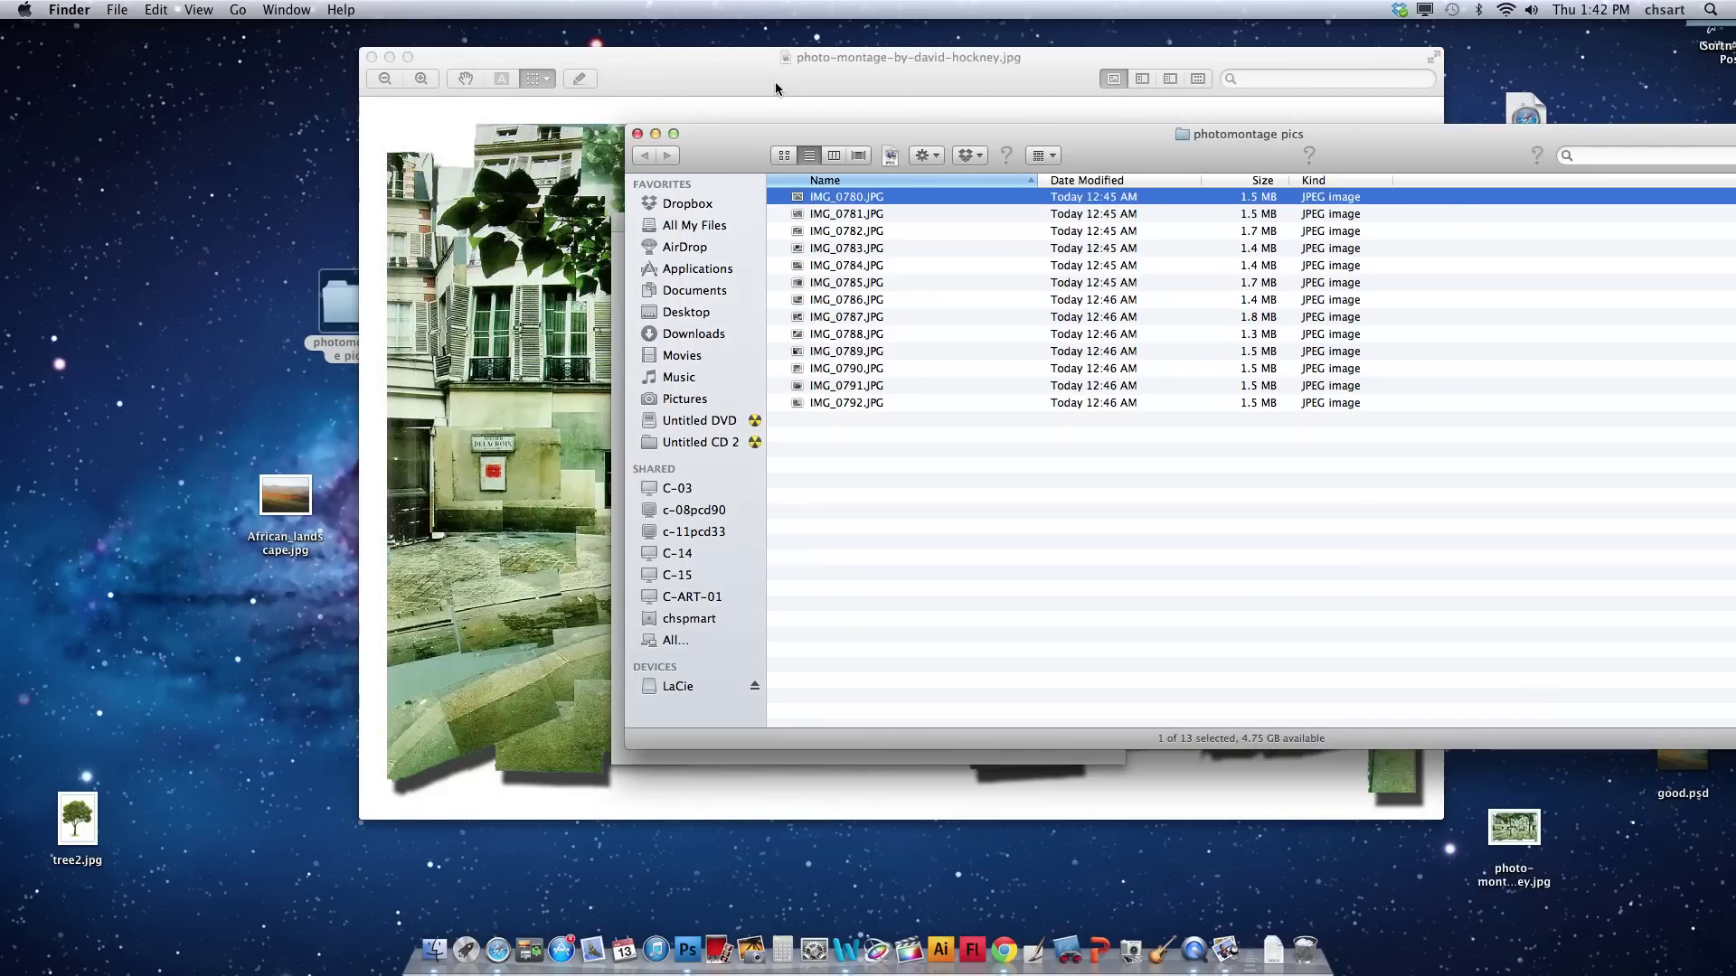
pyautogui.click(776, 83)
# Leave Resize to Fit off and run the Image Processor on the photomontage pics photos.
pyautogui.click(687, 949)
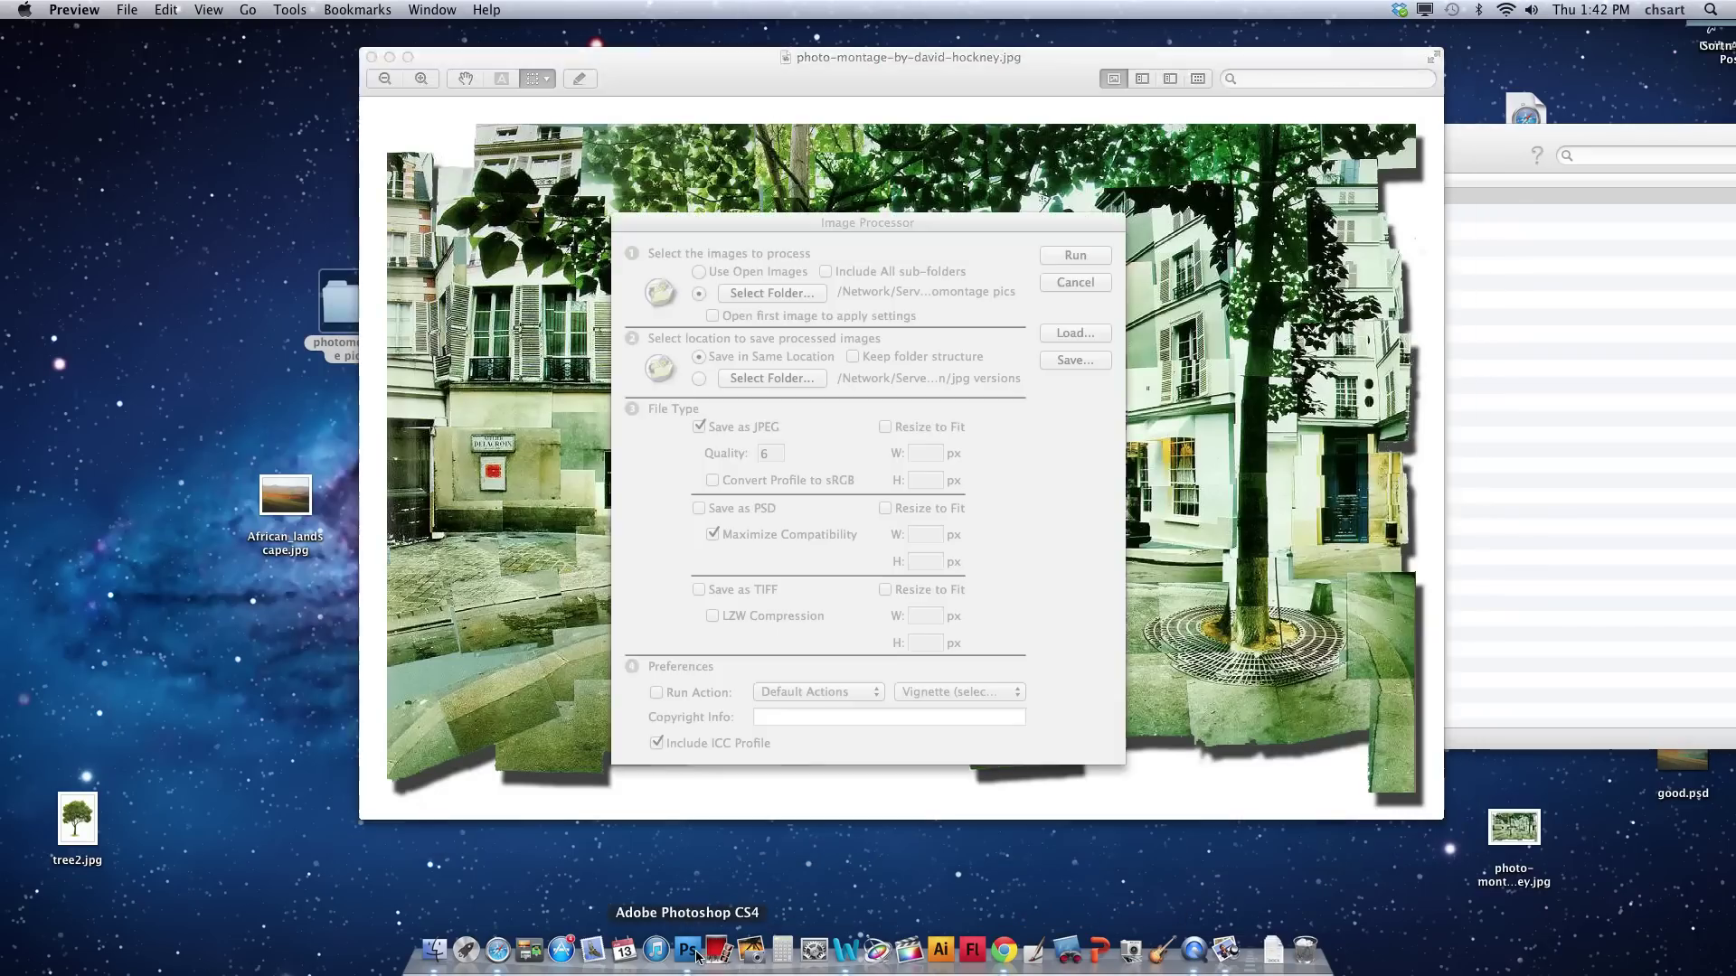
pyautogui.click(915, 430)
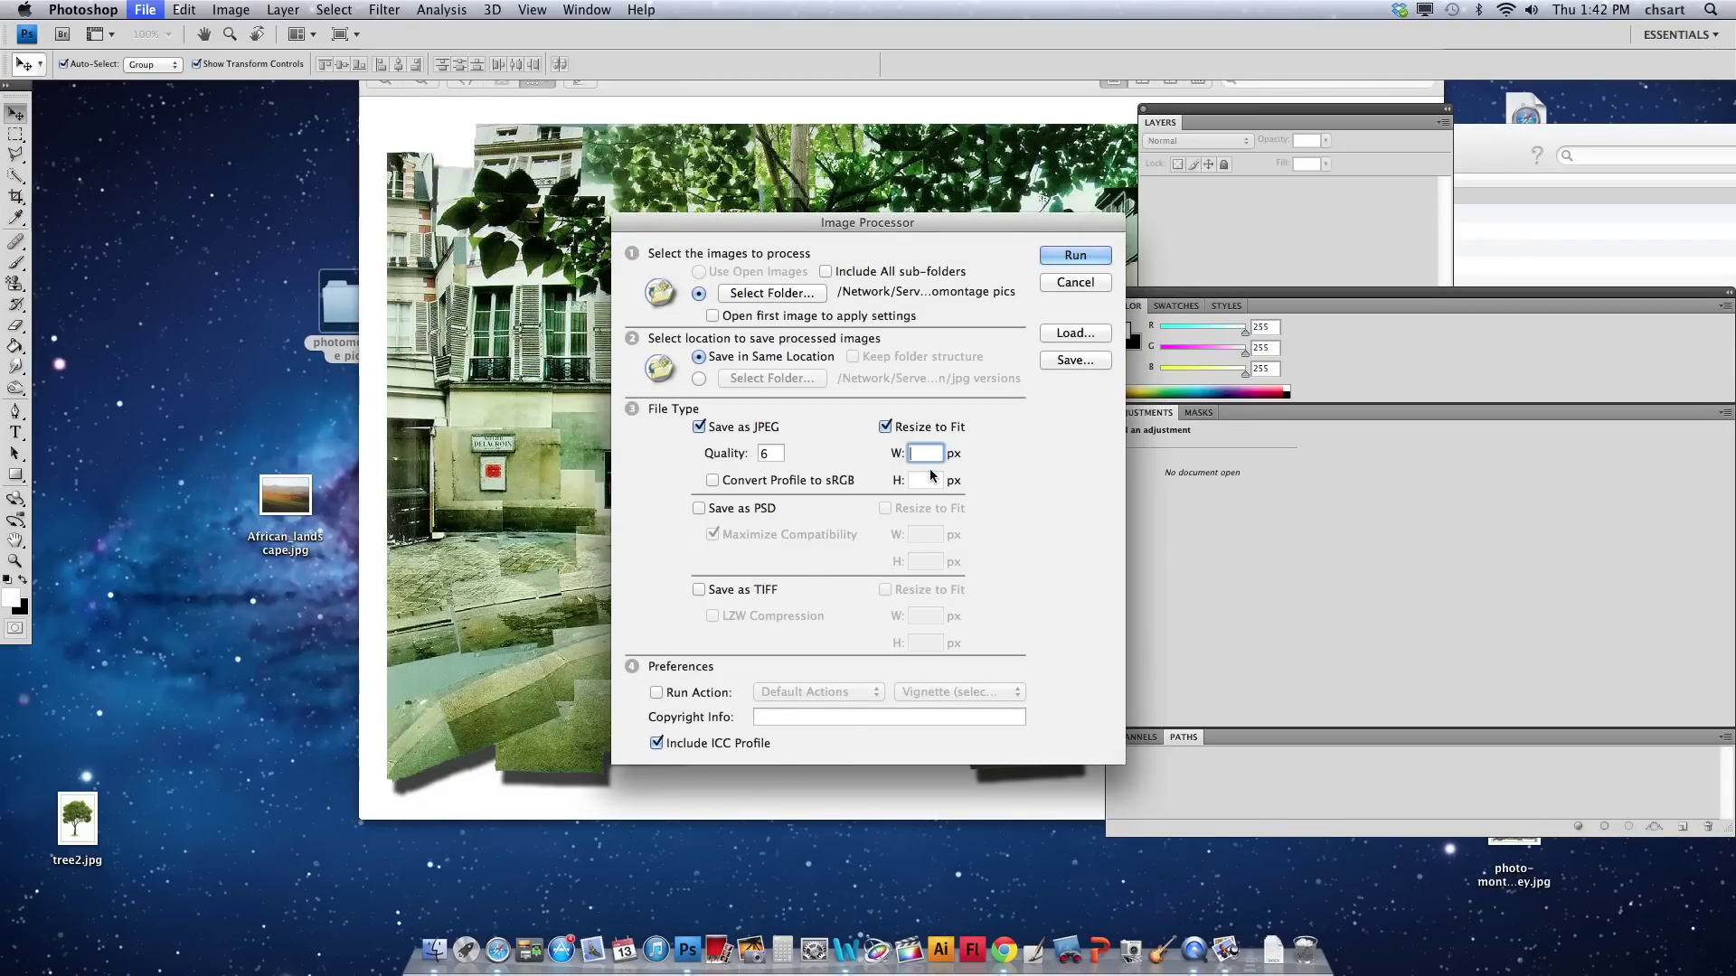
pyautogui.click(932, 476)
pyautogui.click(932, 453)
pyautogui.click(886, 427)
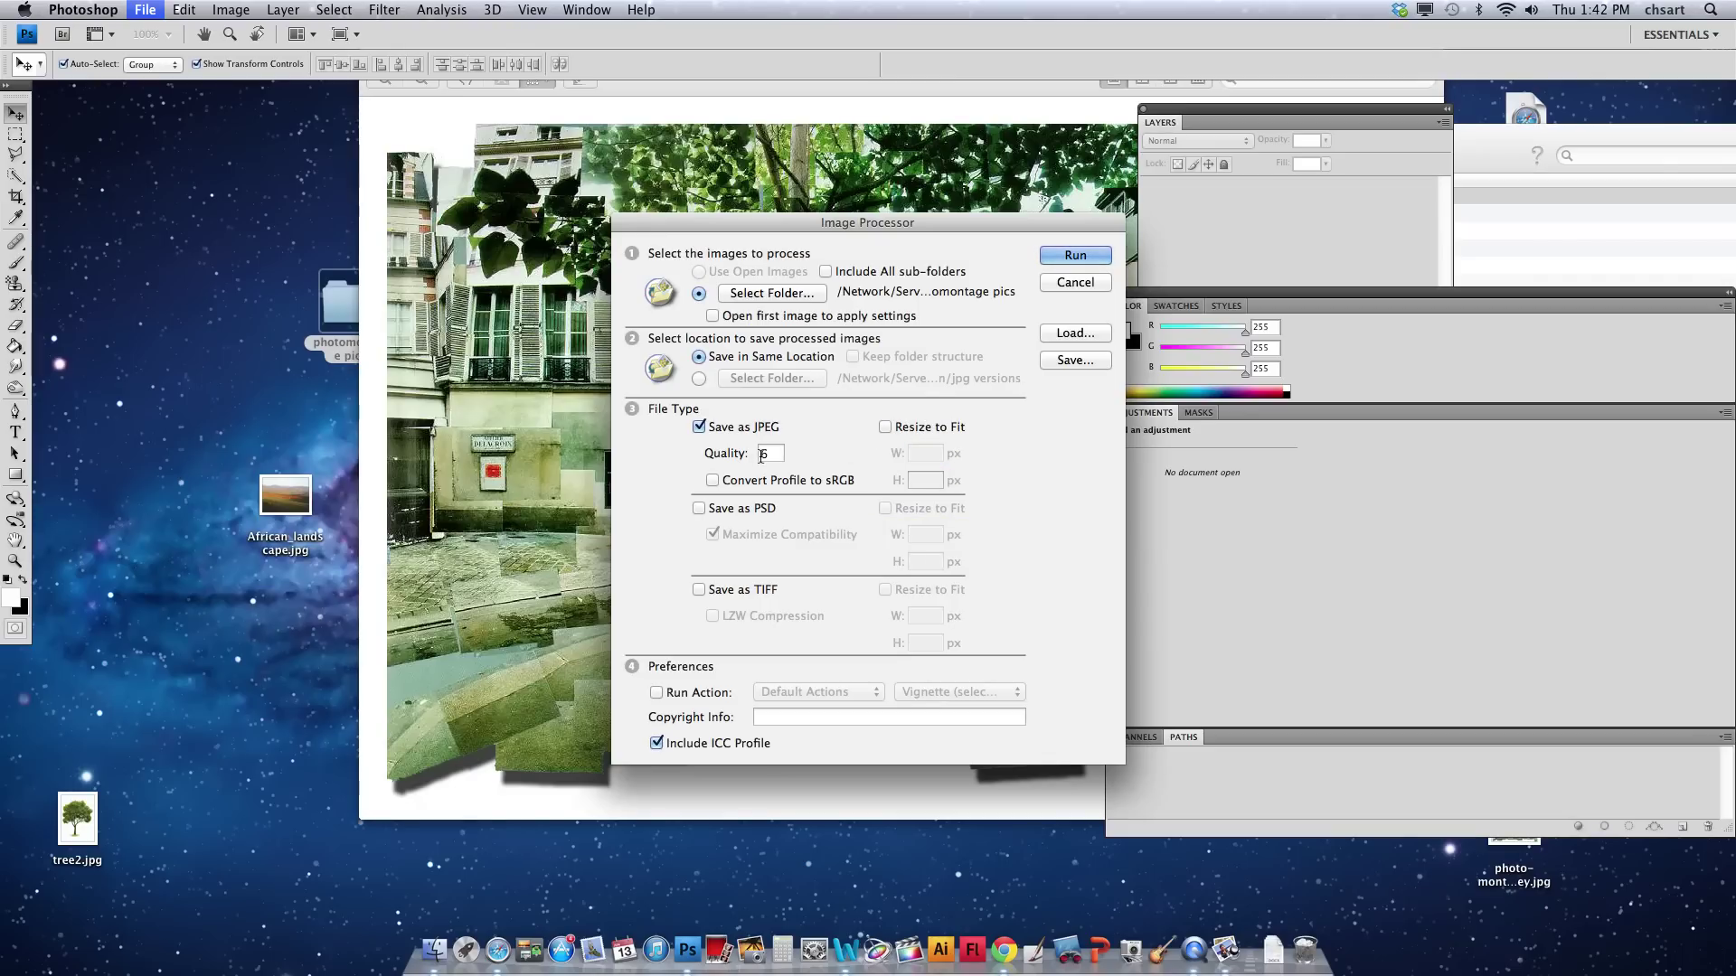
pyautogui.click(1073, 260)
pyautogui.click(1072, 258)
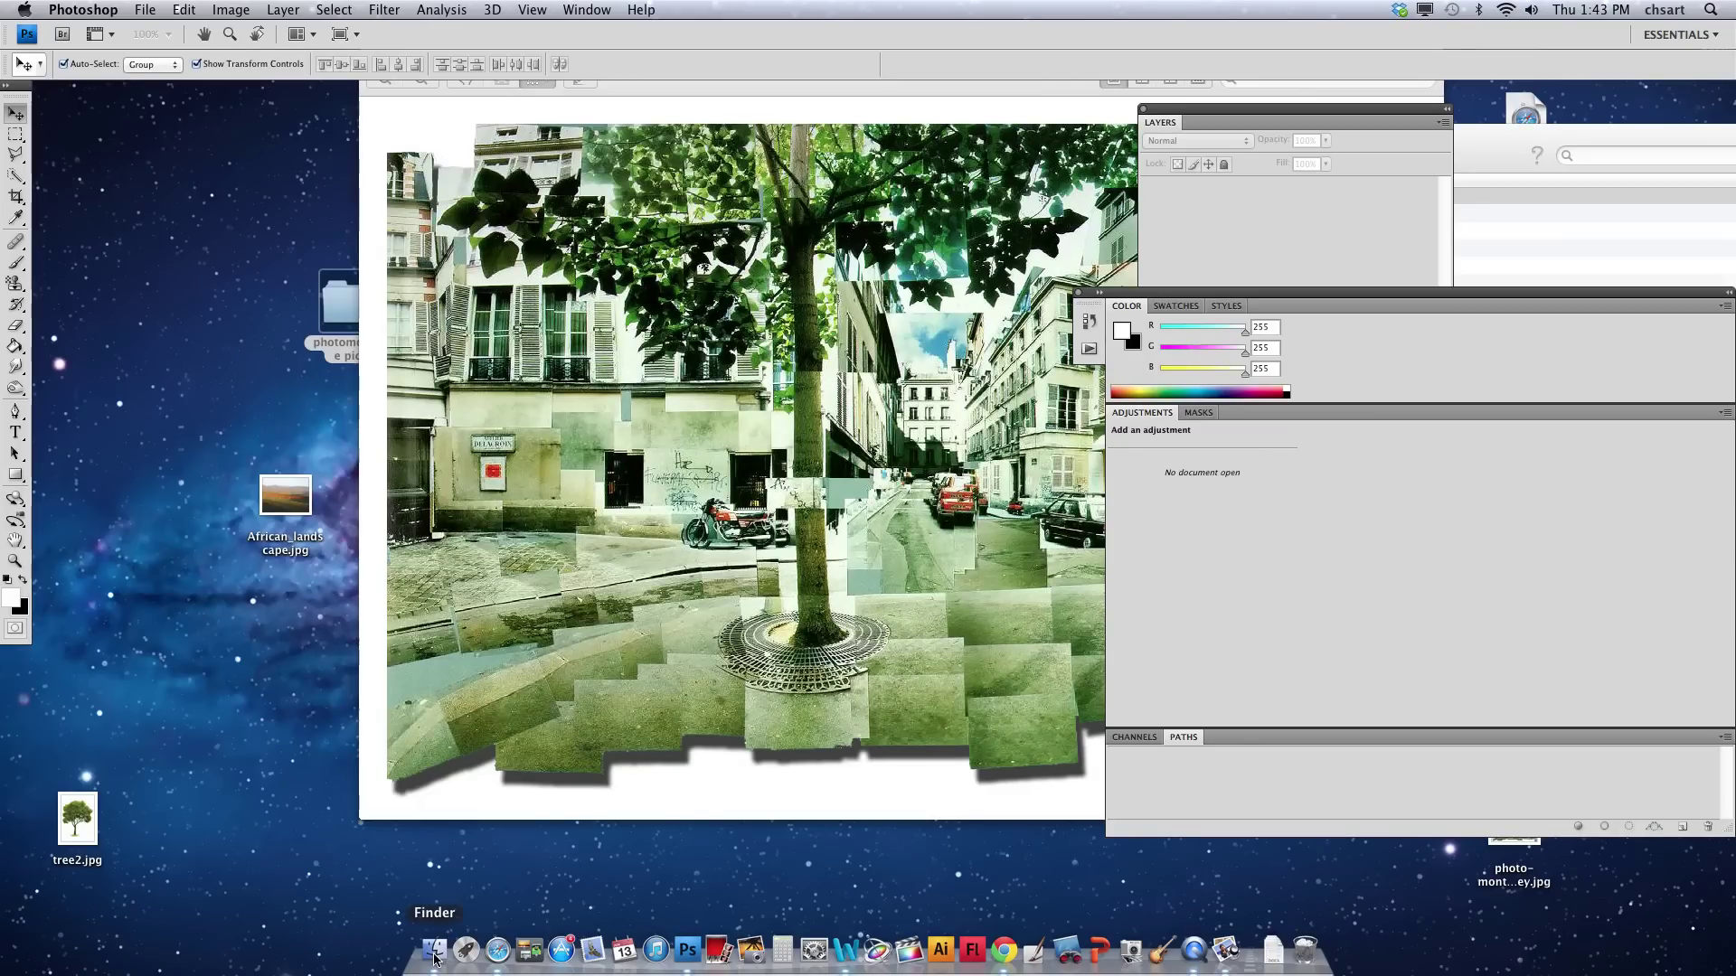
# Create a new 30 × 15 inch, 300 ppi document named Photomontage.
pyautogui.click(146, 9)
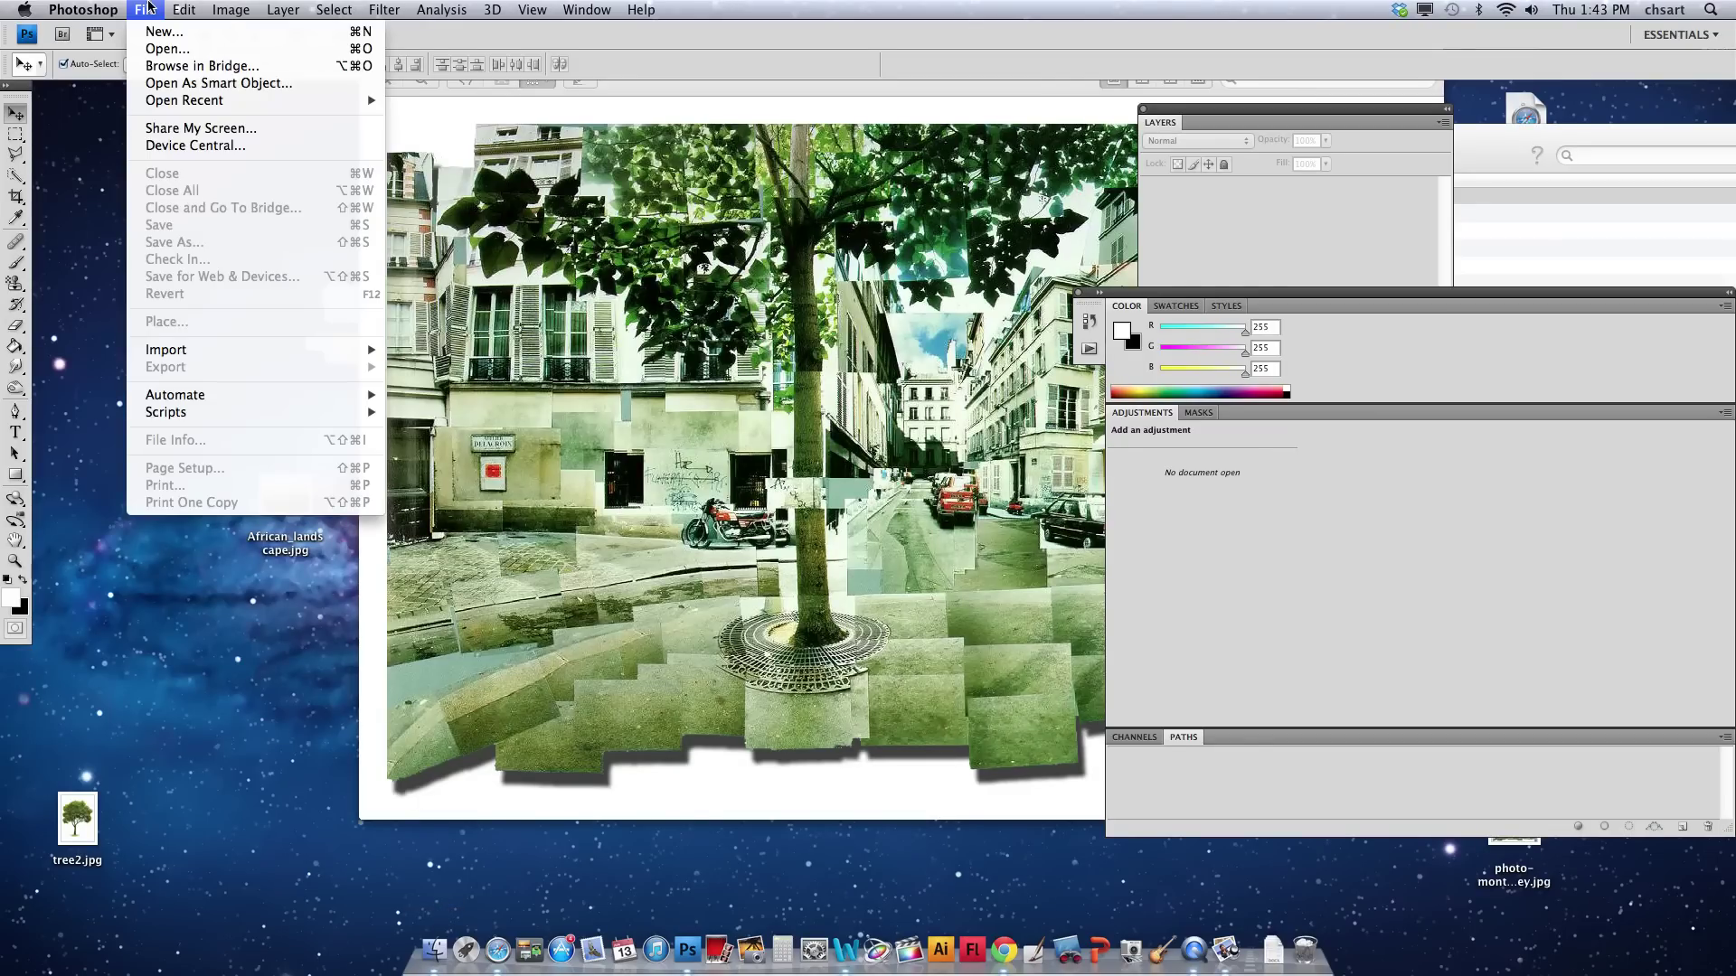
pyautogui.click(156, 34)
pyautogui.moveTo(442, 145); pyautogui.dragTo(687, 426)
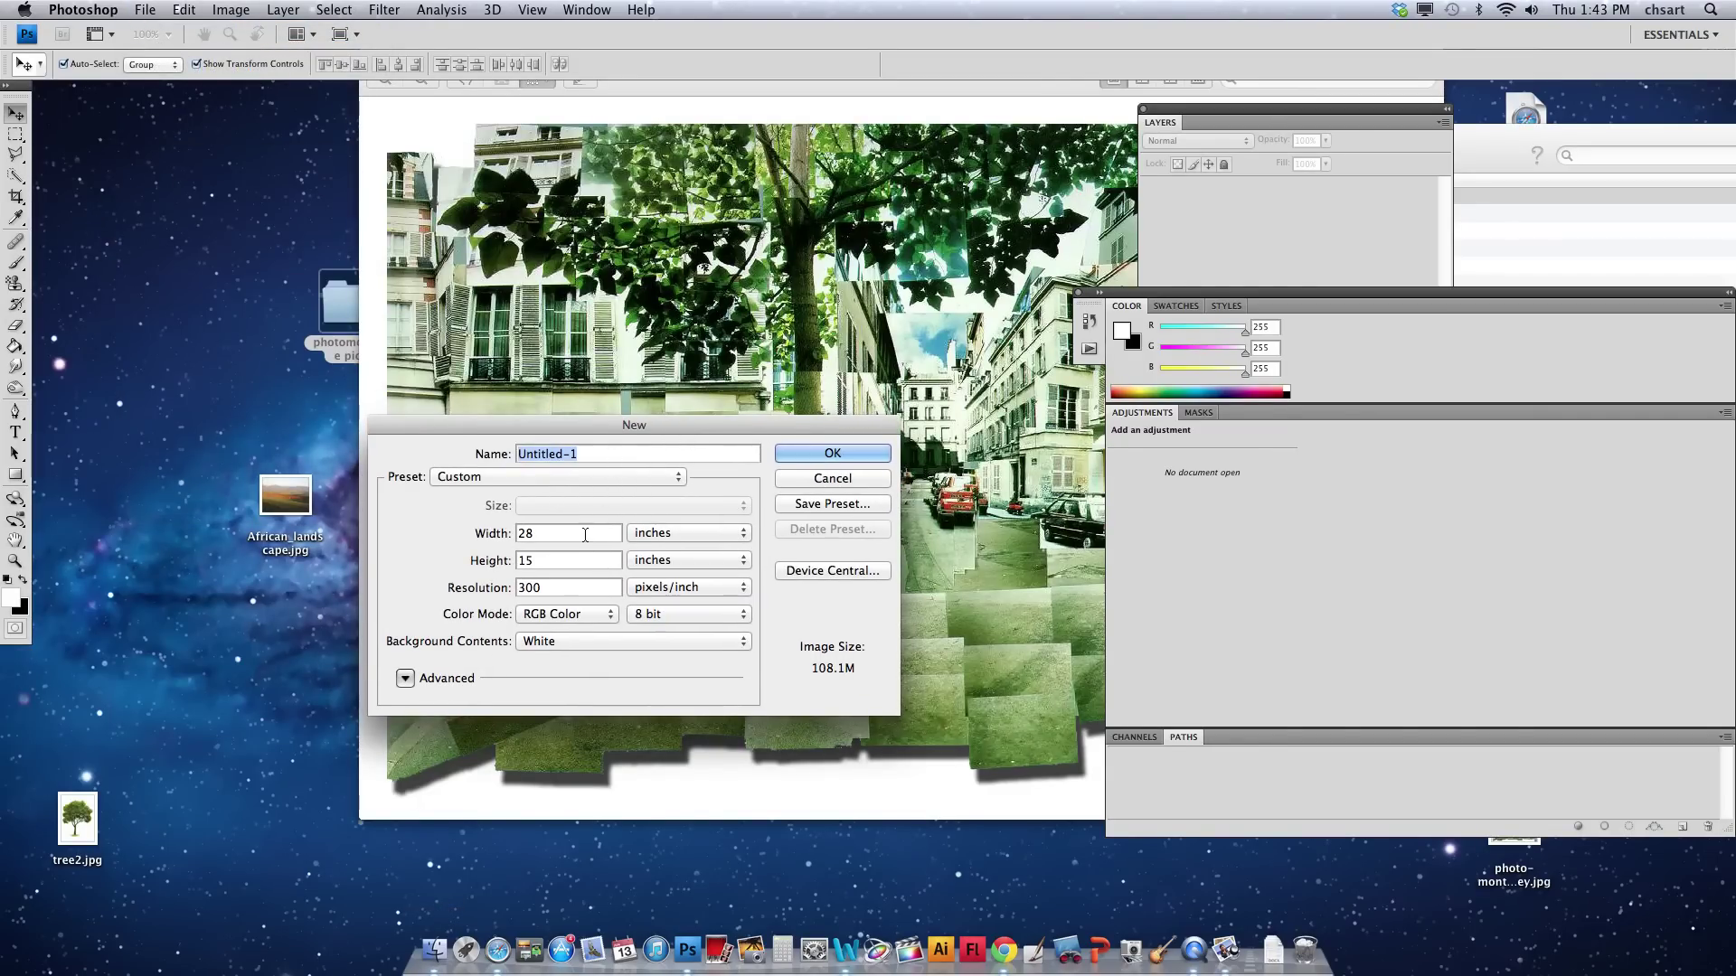
pyautogui.moveTo(555, 535); pyautogui.dragTo(462, 535)
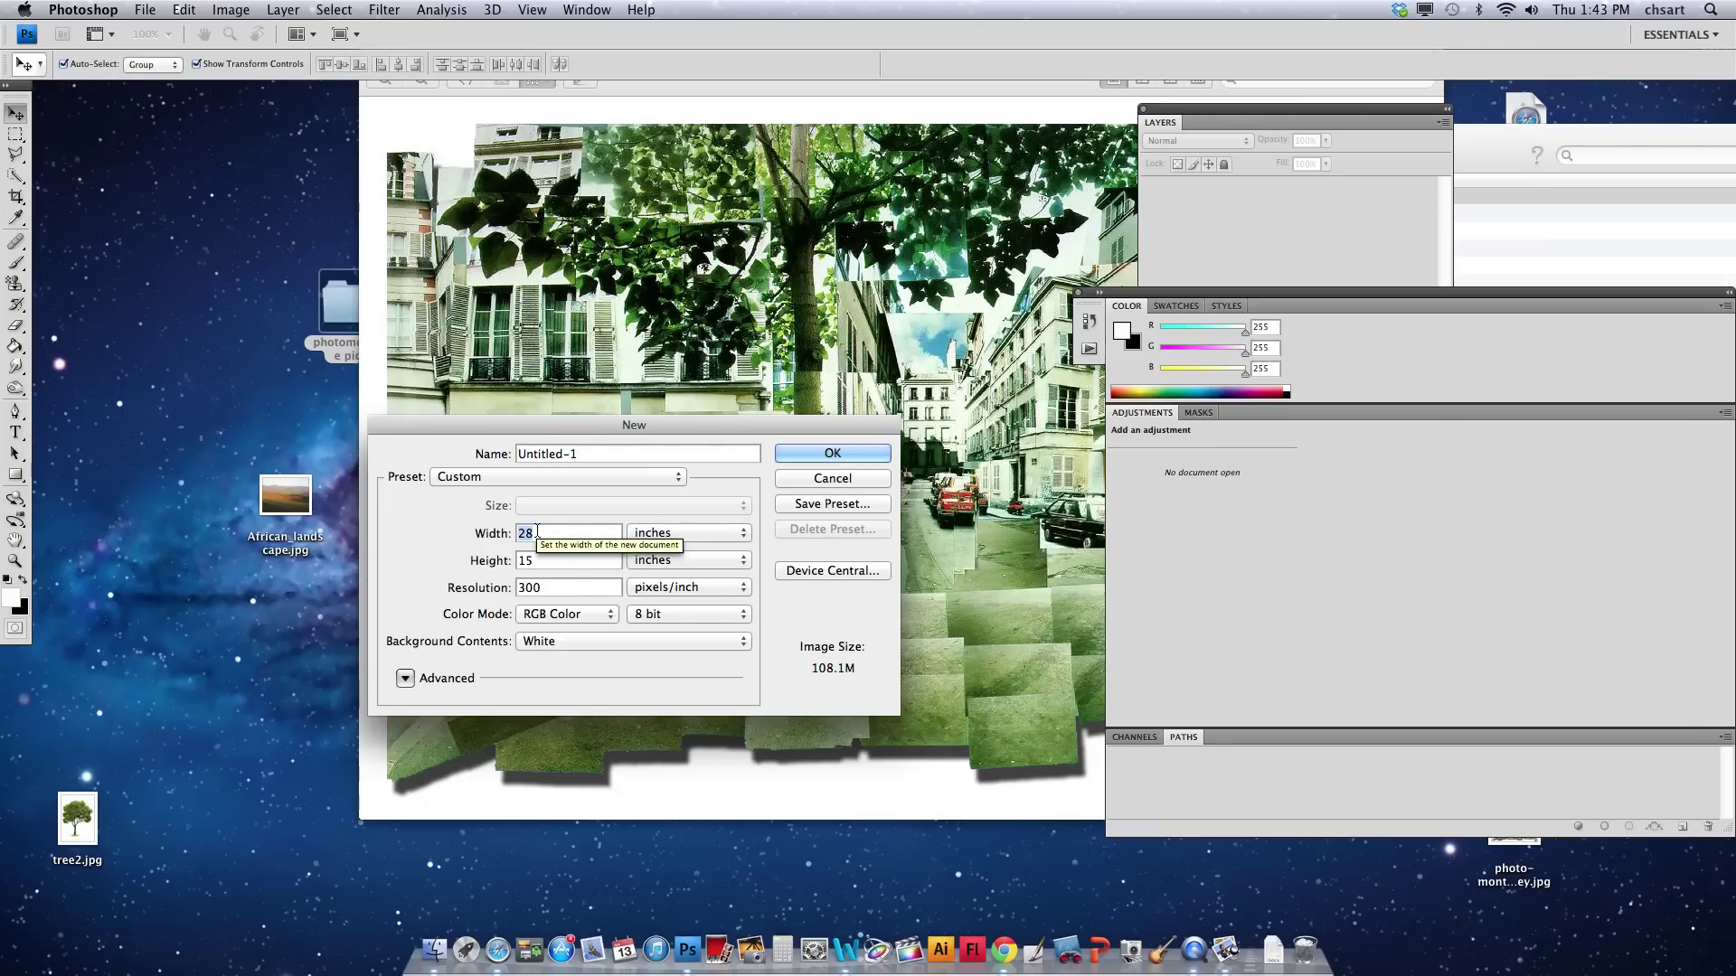
pyautogui.write('30')
pyautogui.press('Tab')
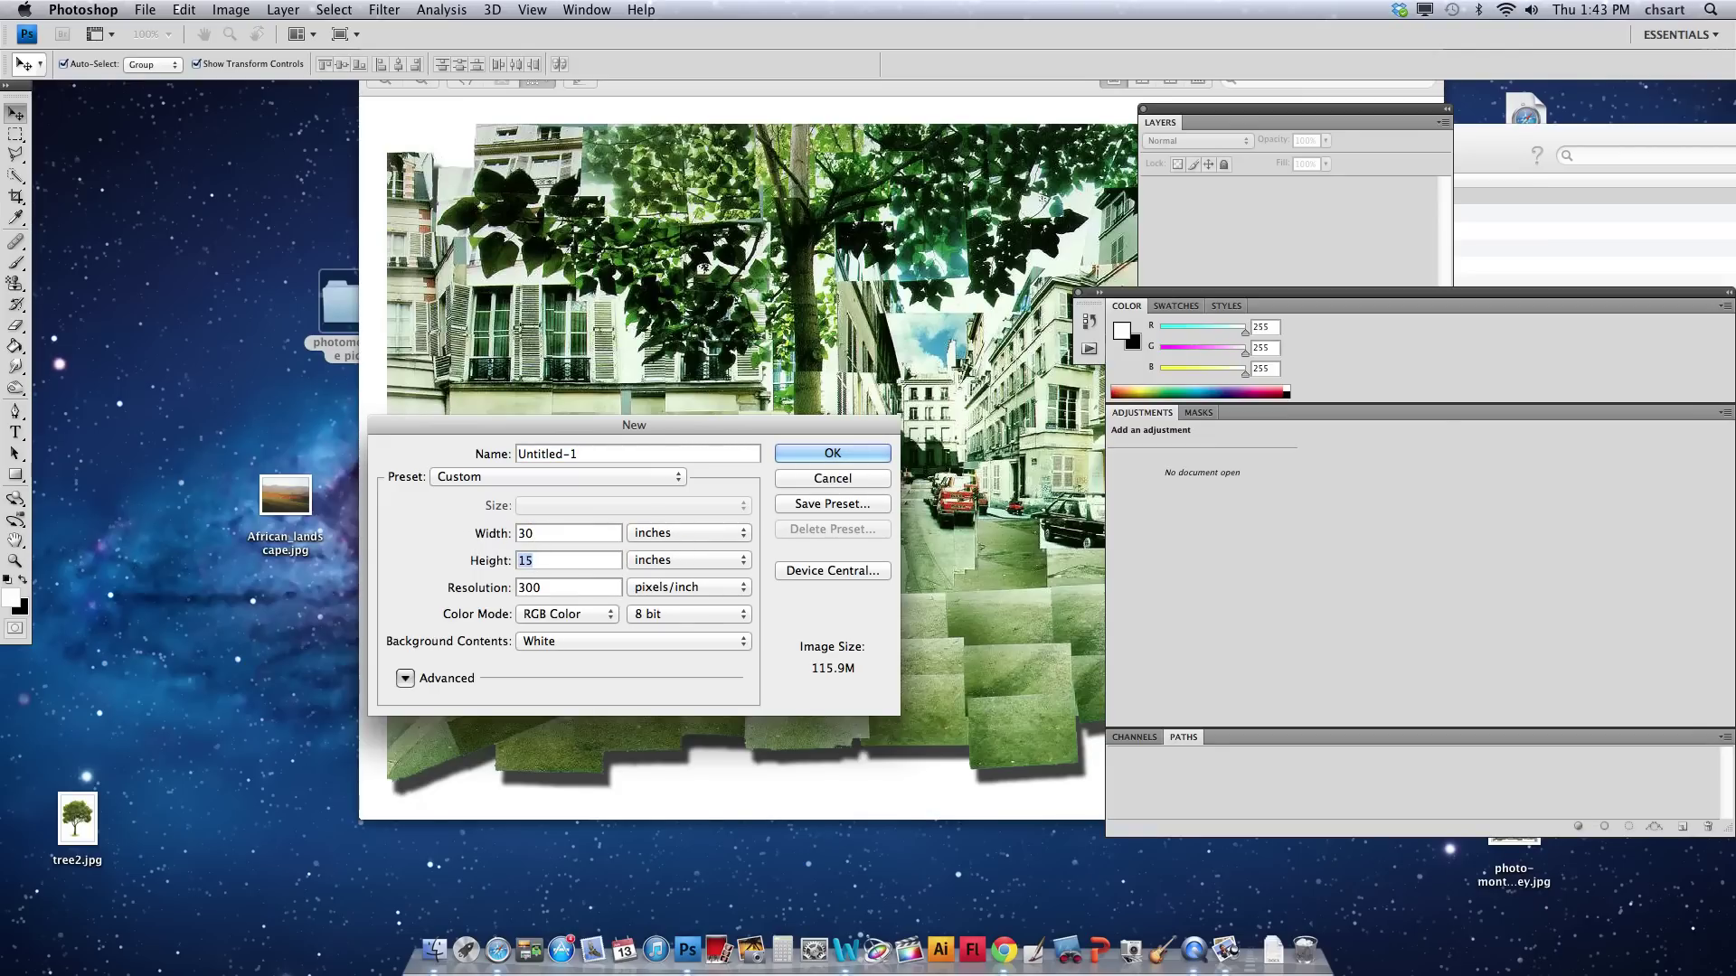
pyautogui.click(551, 585)
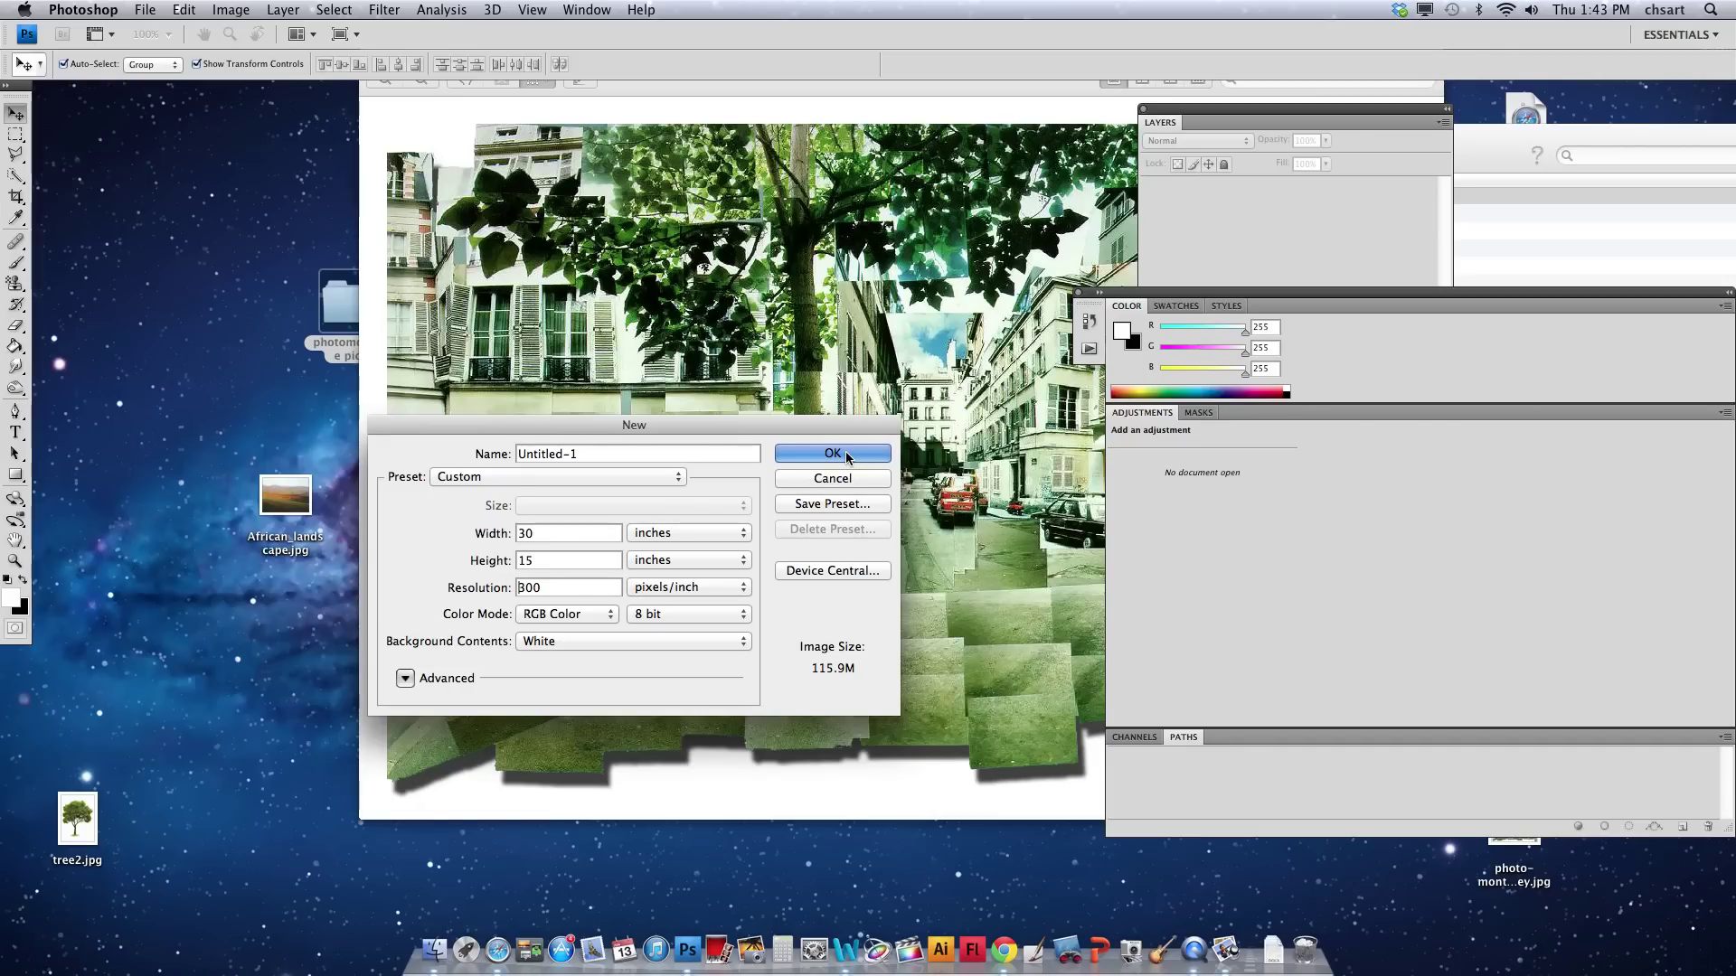
pyautogui.press('Tab')
pyautogui.write('Photo')
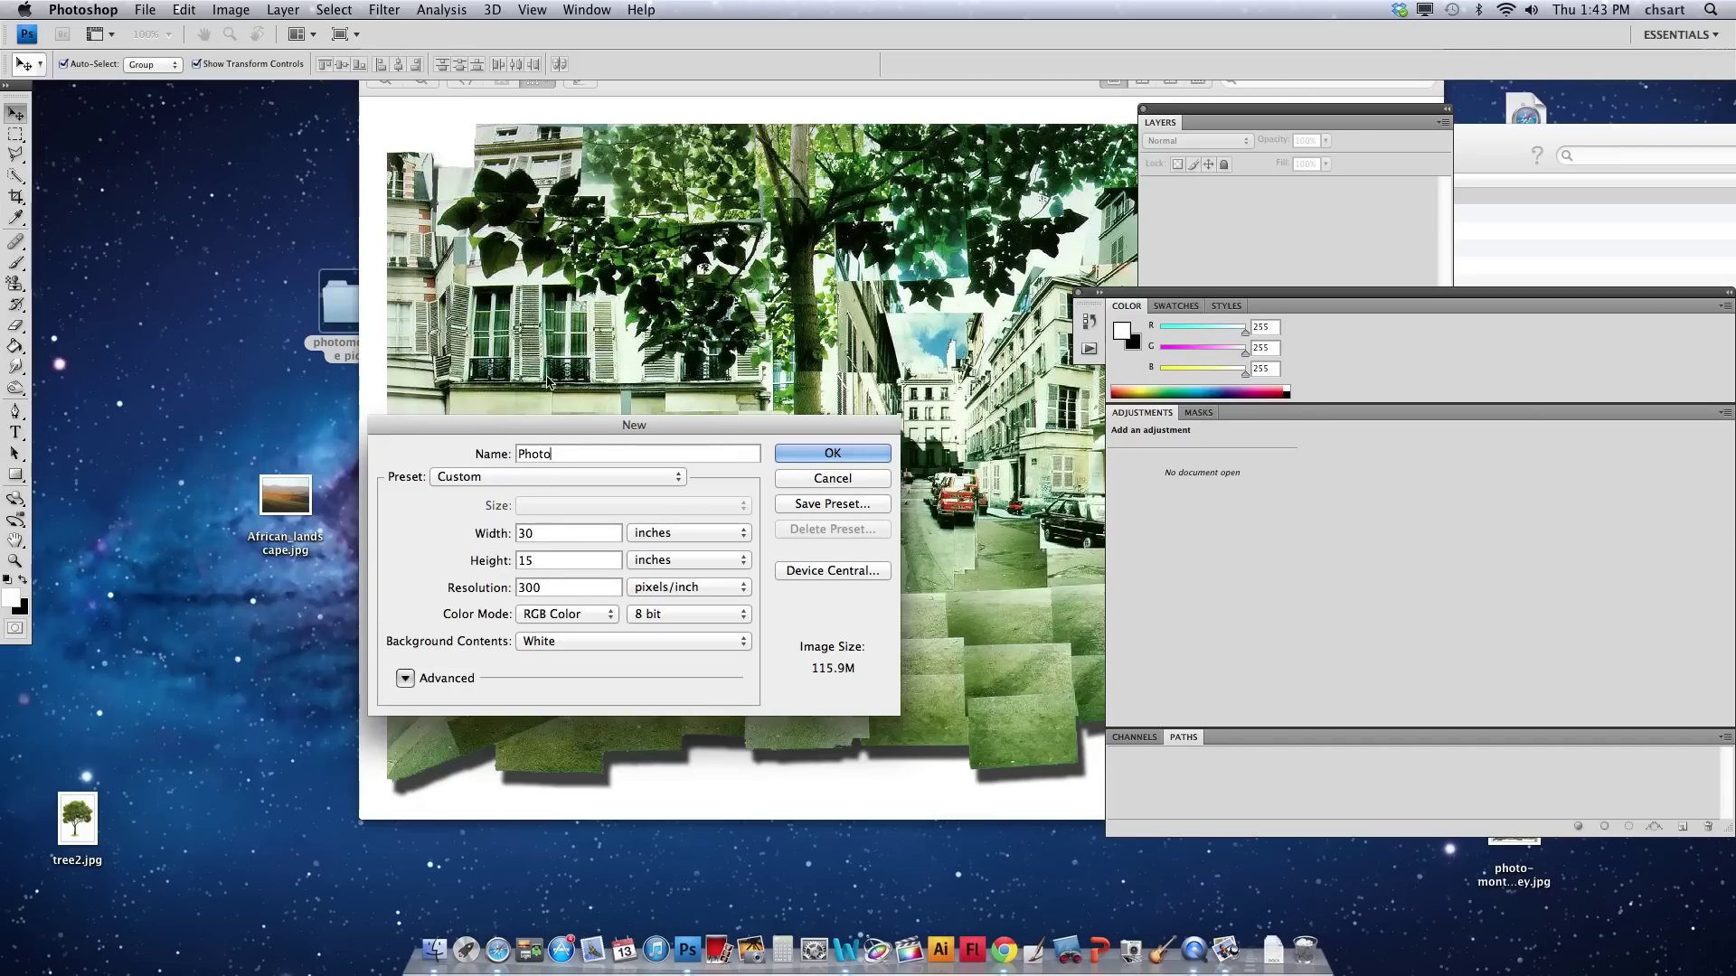
pyautogui.write('montage')
pyautogui.press('Return')
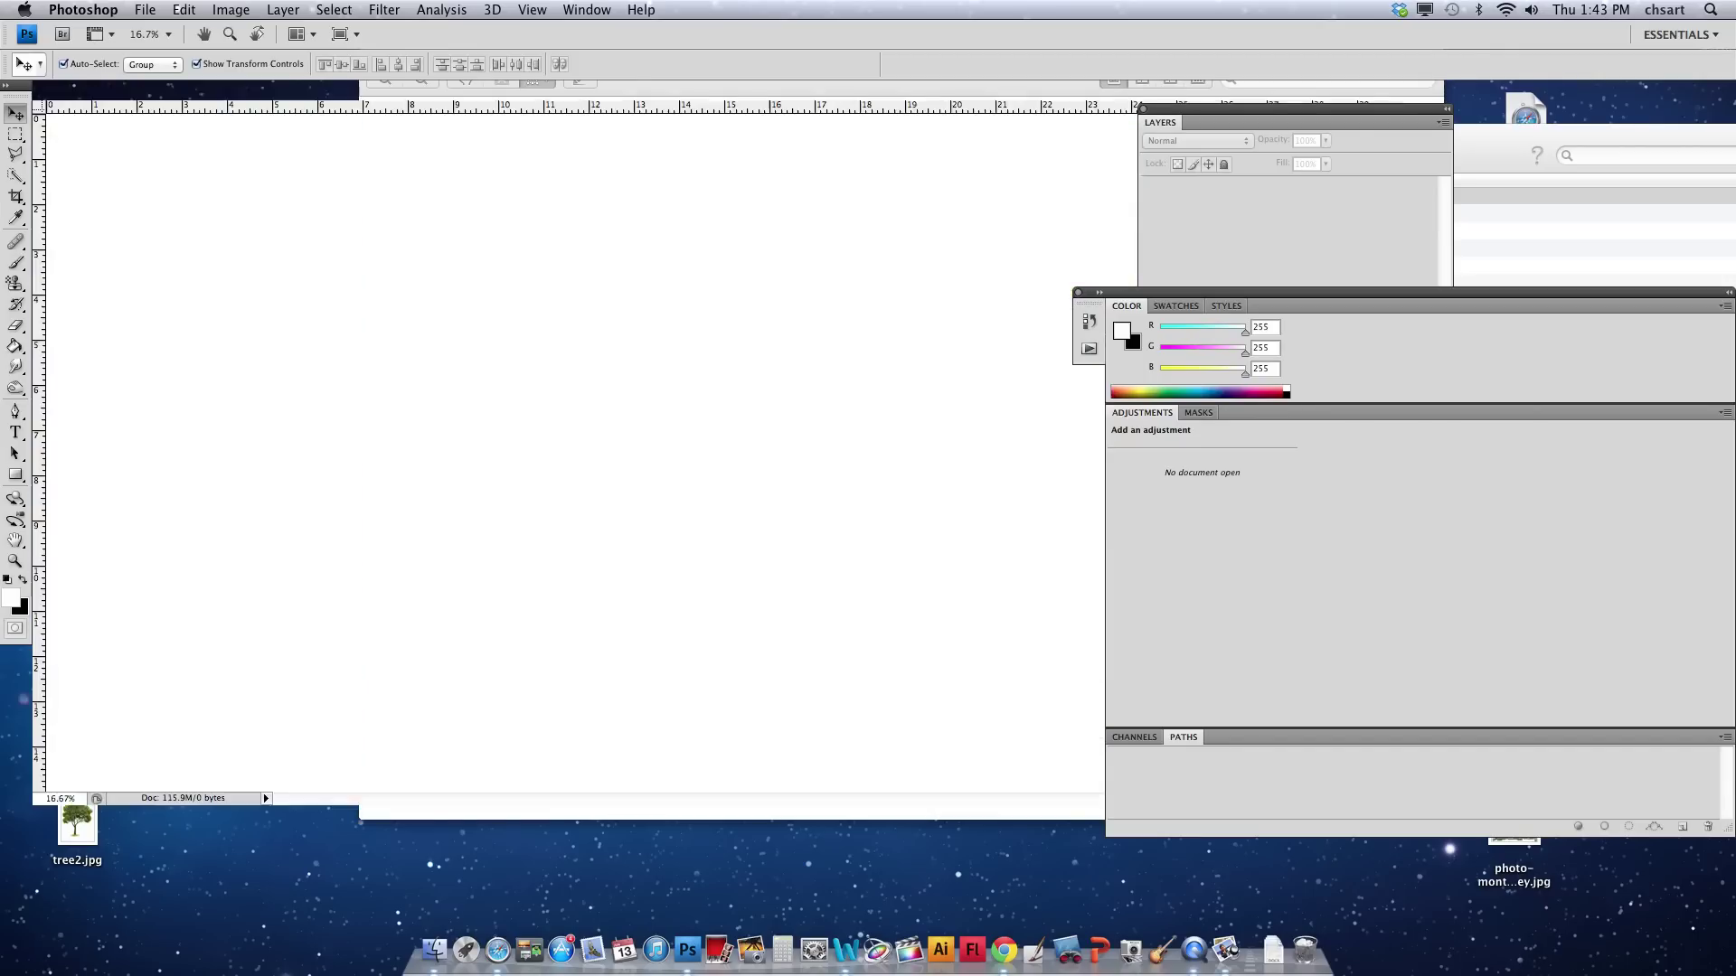
# Close the extra panels and reopen the Layers panel with F7.
pyautogui.click(1079, 293)
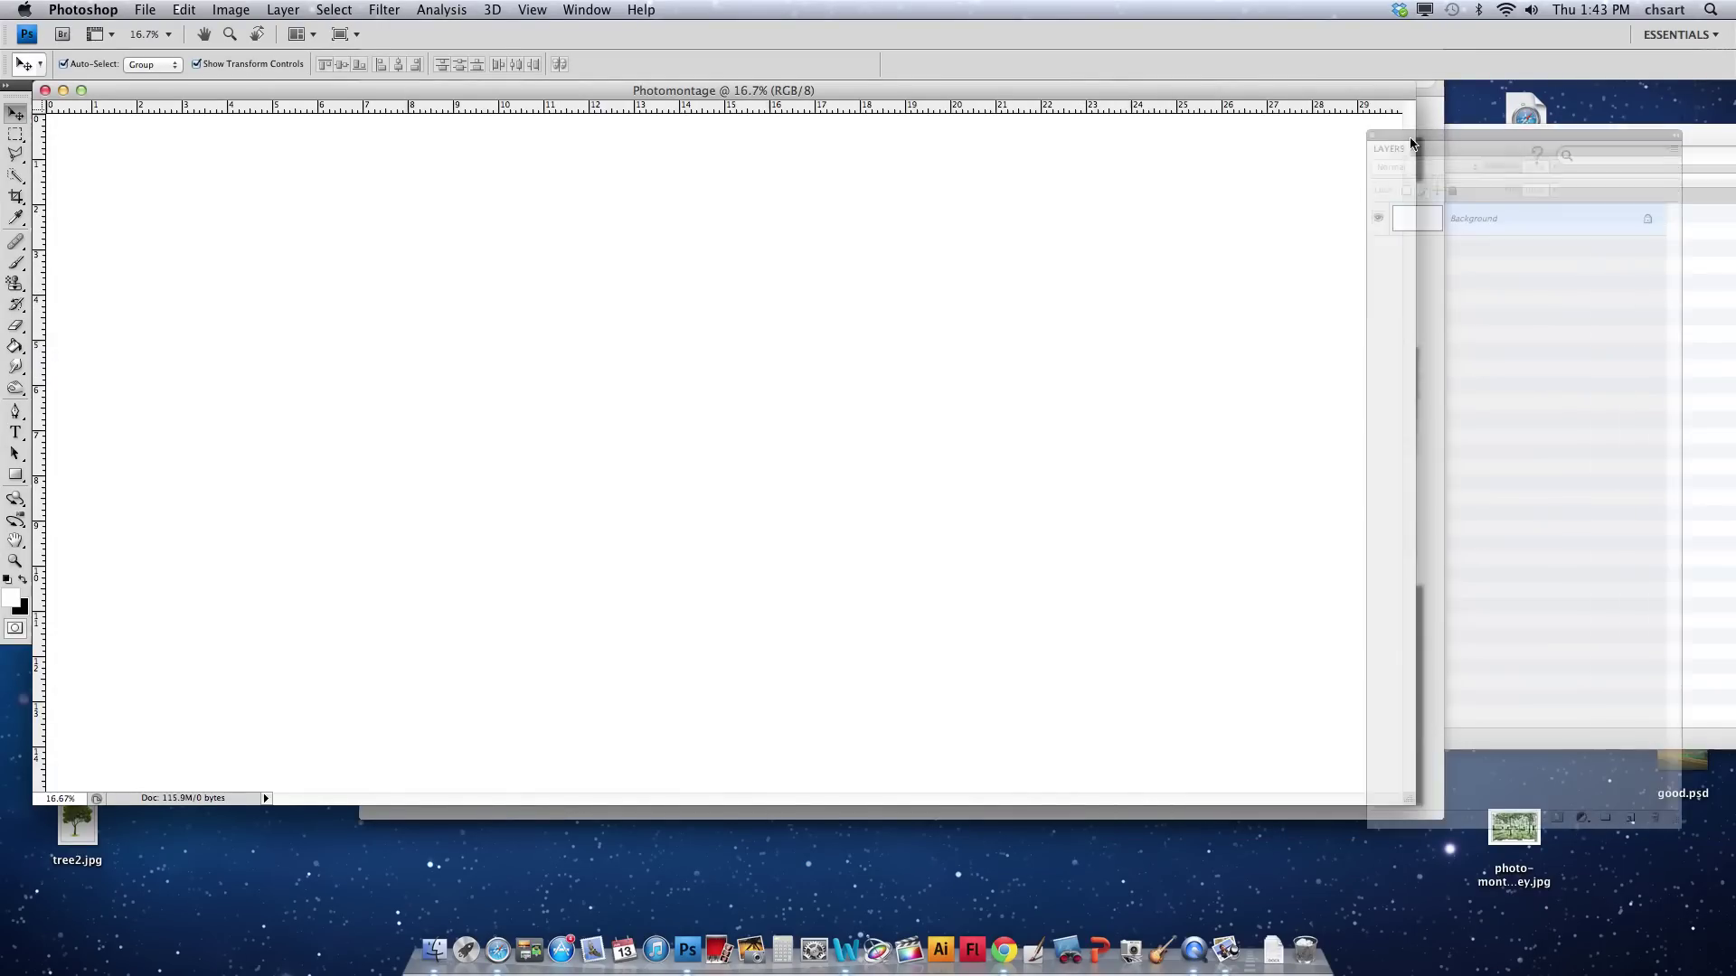
pyautogui.click(1144, 109)
pyautogui.press('F7')
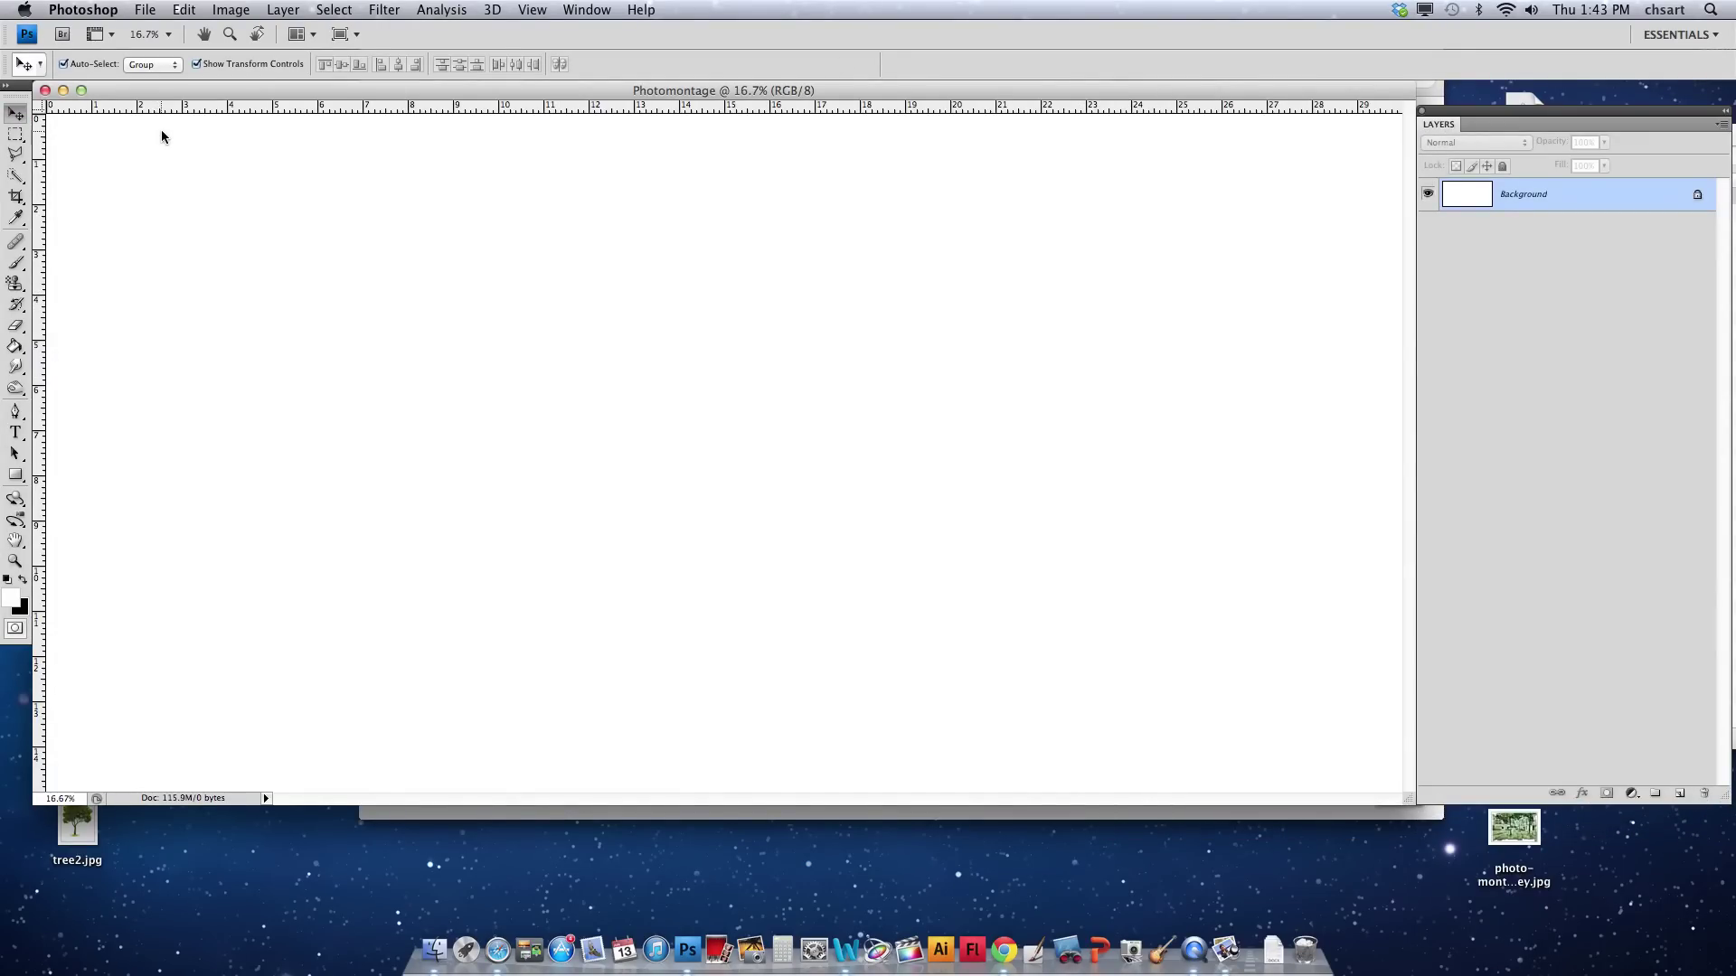
pyautogui.press('super+Tab')
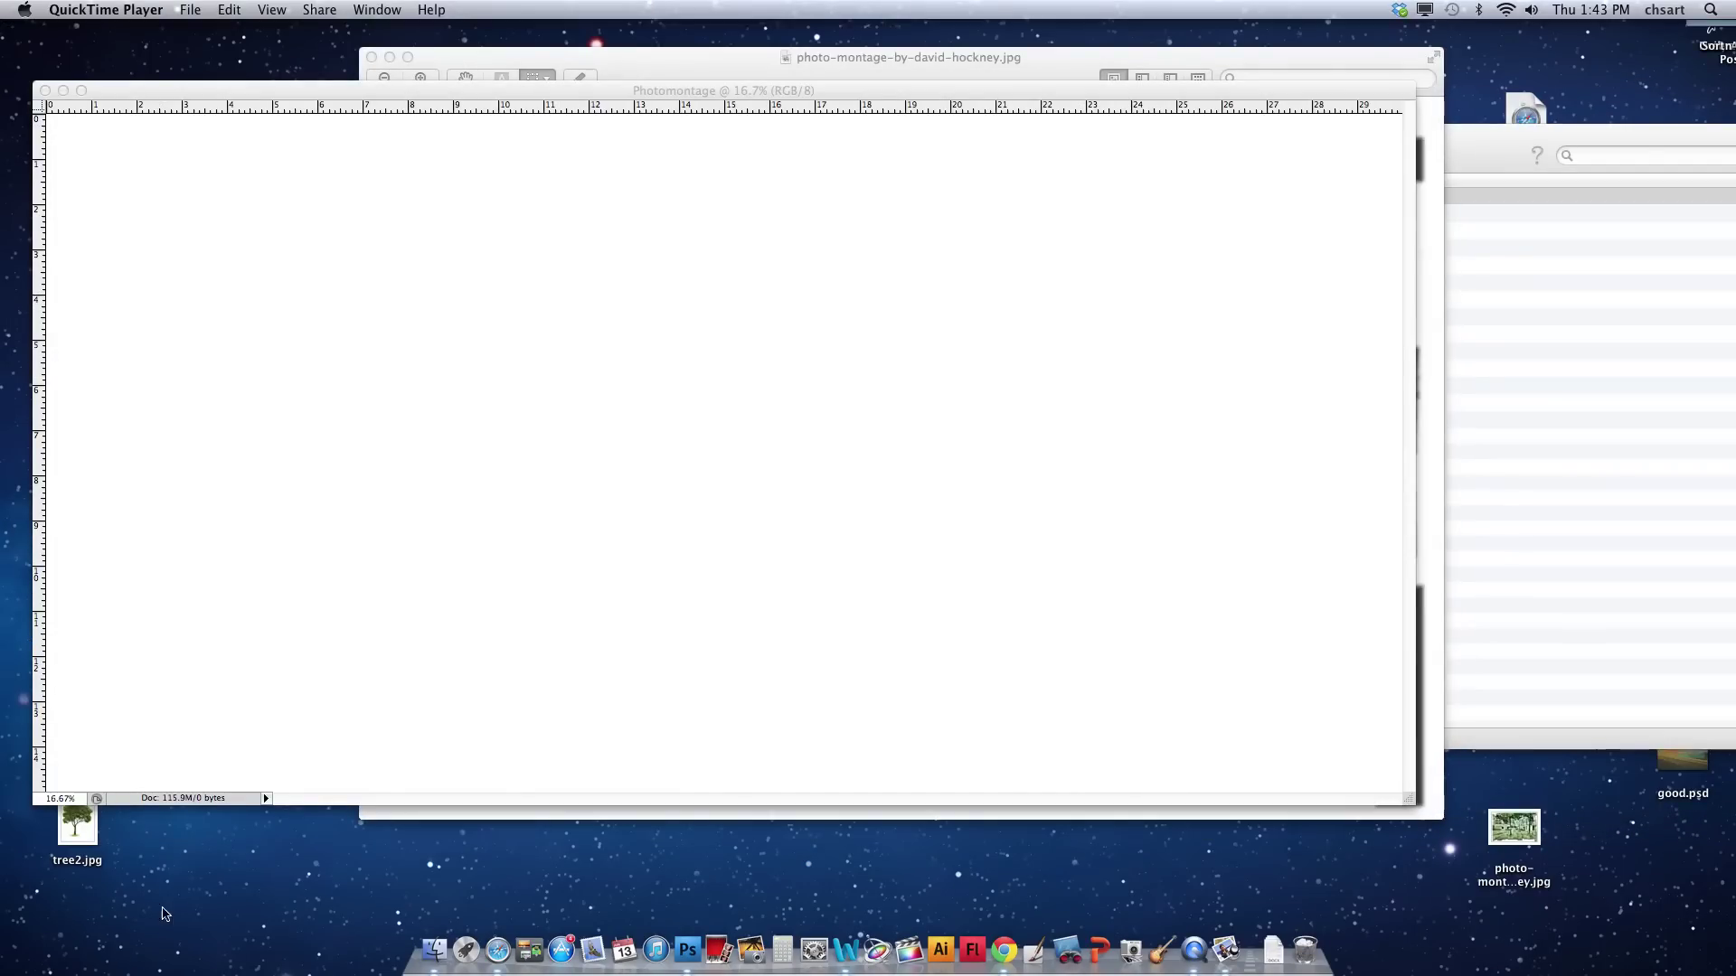
# Open the JPEG folder in photomontage pics, try dragging IMG_0788.jpg to the canvas, and return to Photoshop.
pyautogui.click(435, 951)
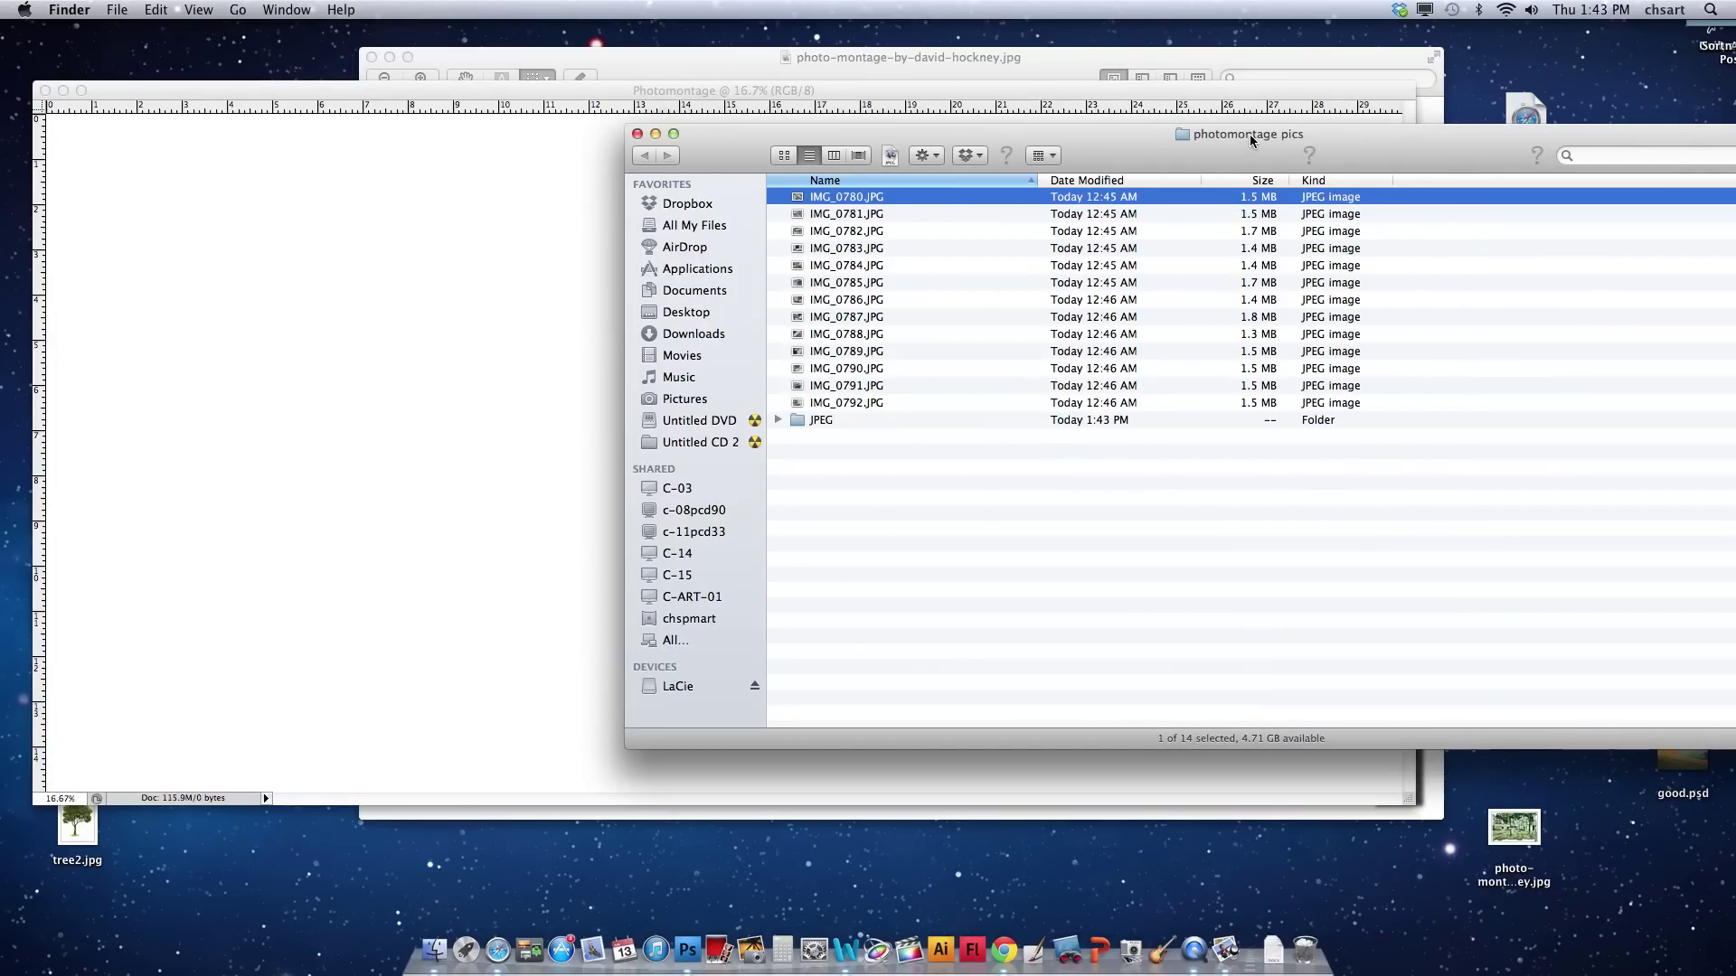
pyautogui.click(839, 422)
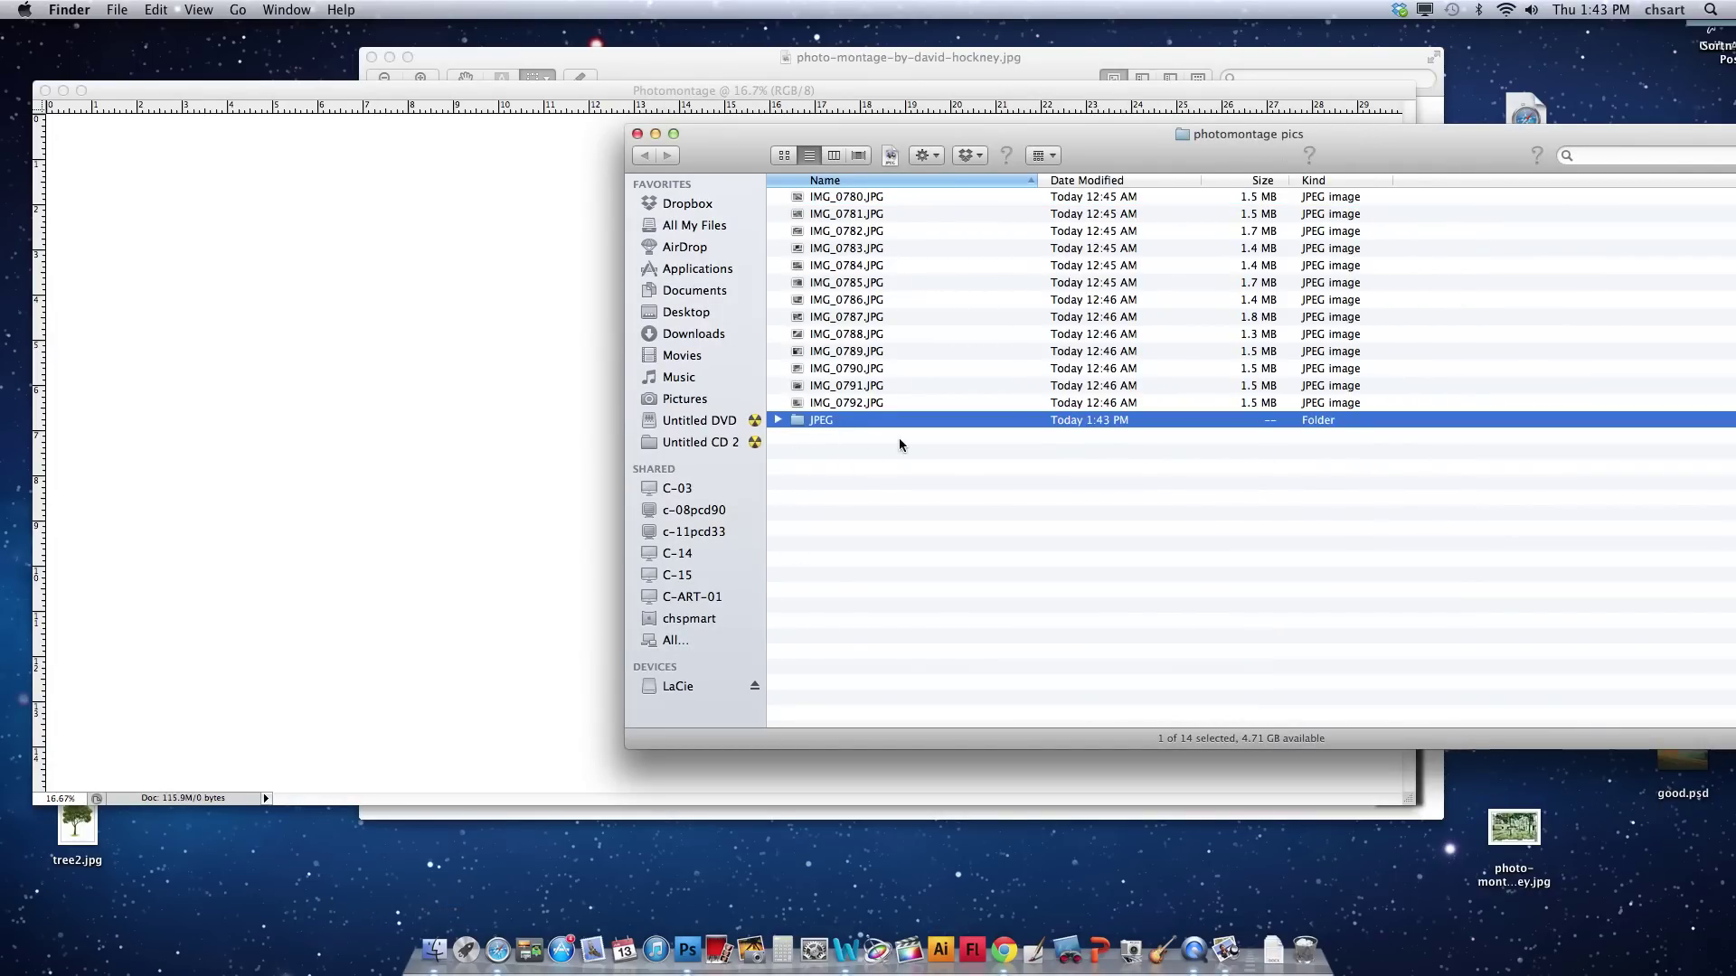
pyautogui.doubleClick(824, 423)
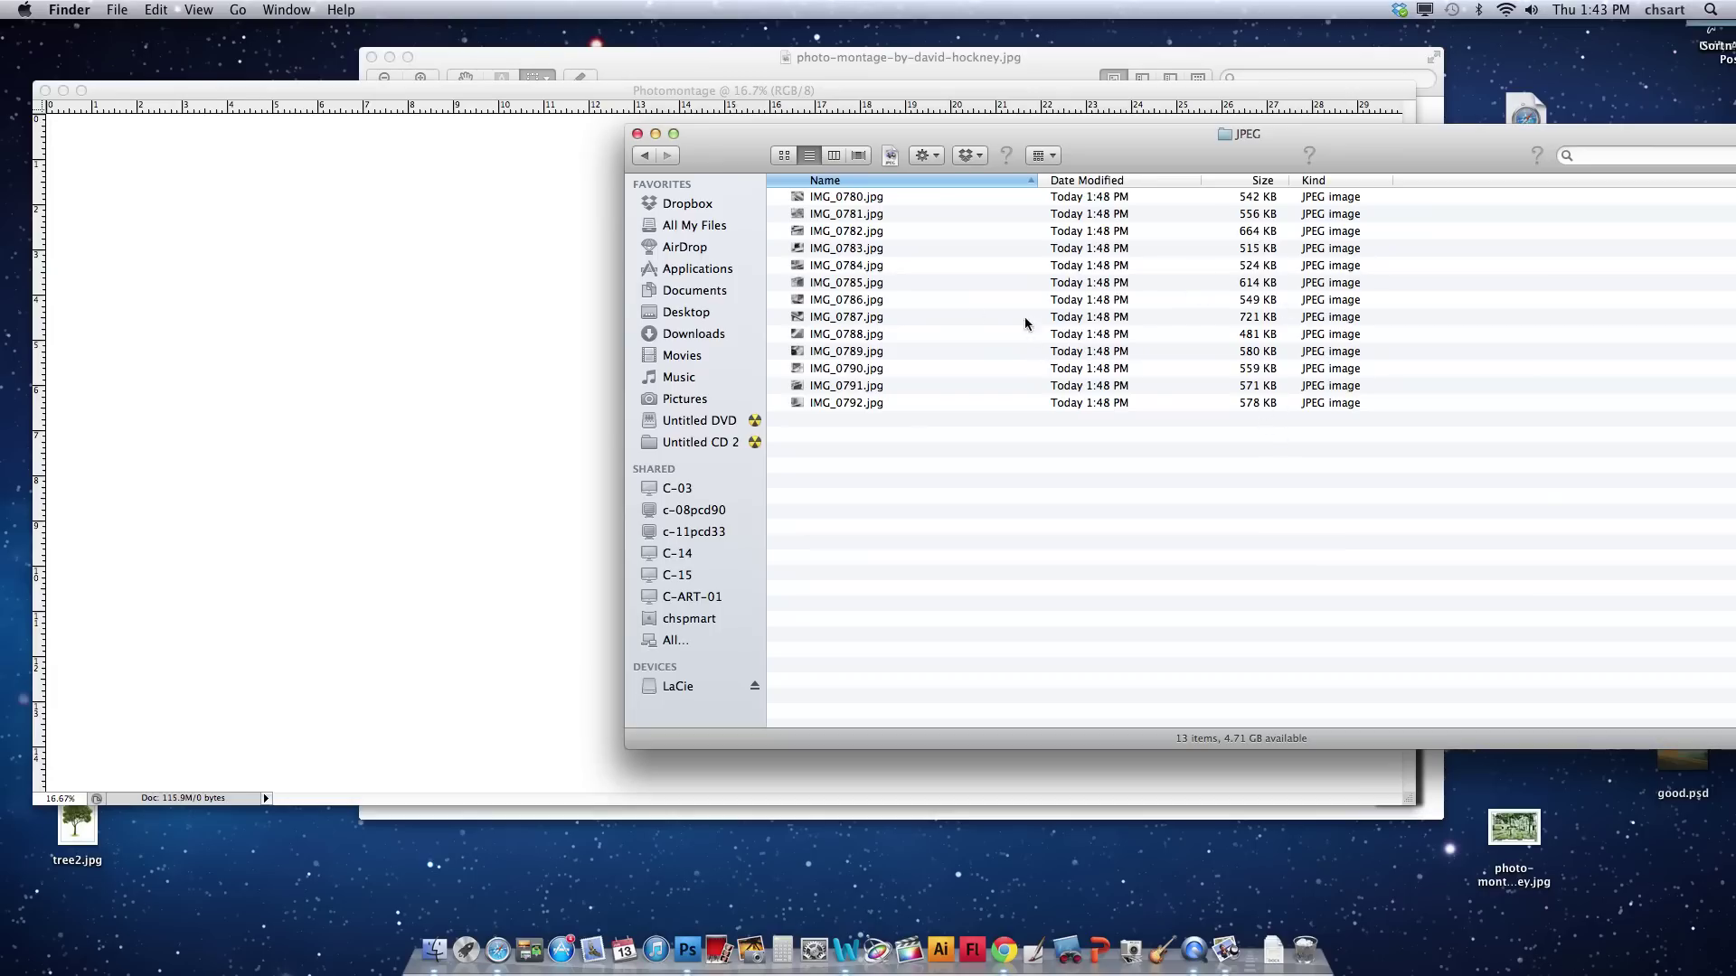
pyautogui.click(867, 337)
pyautogui.moveTo(845, 325); pyautogui.dragTo(368, 324)
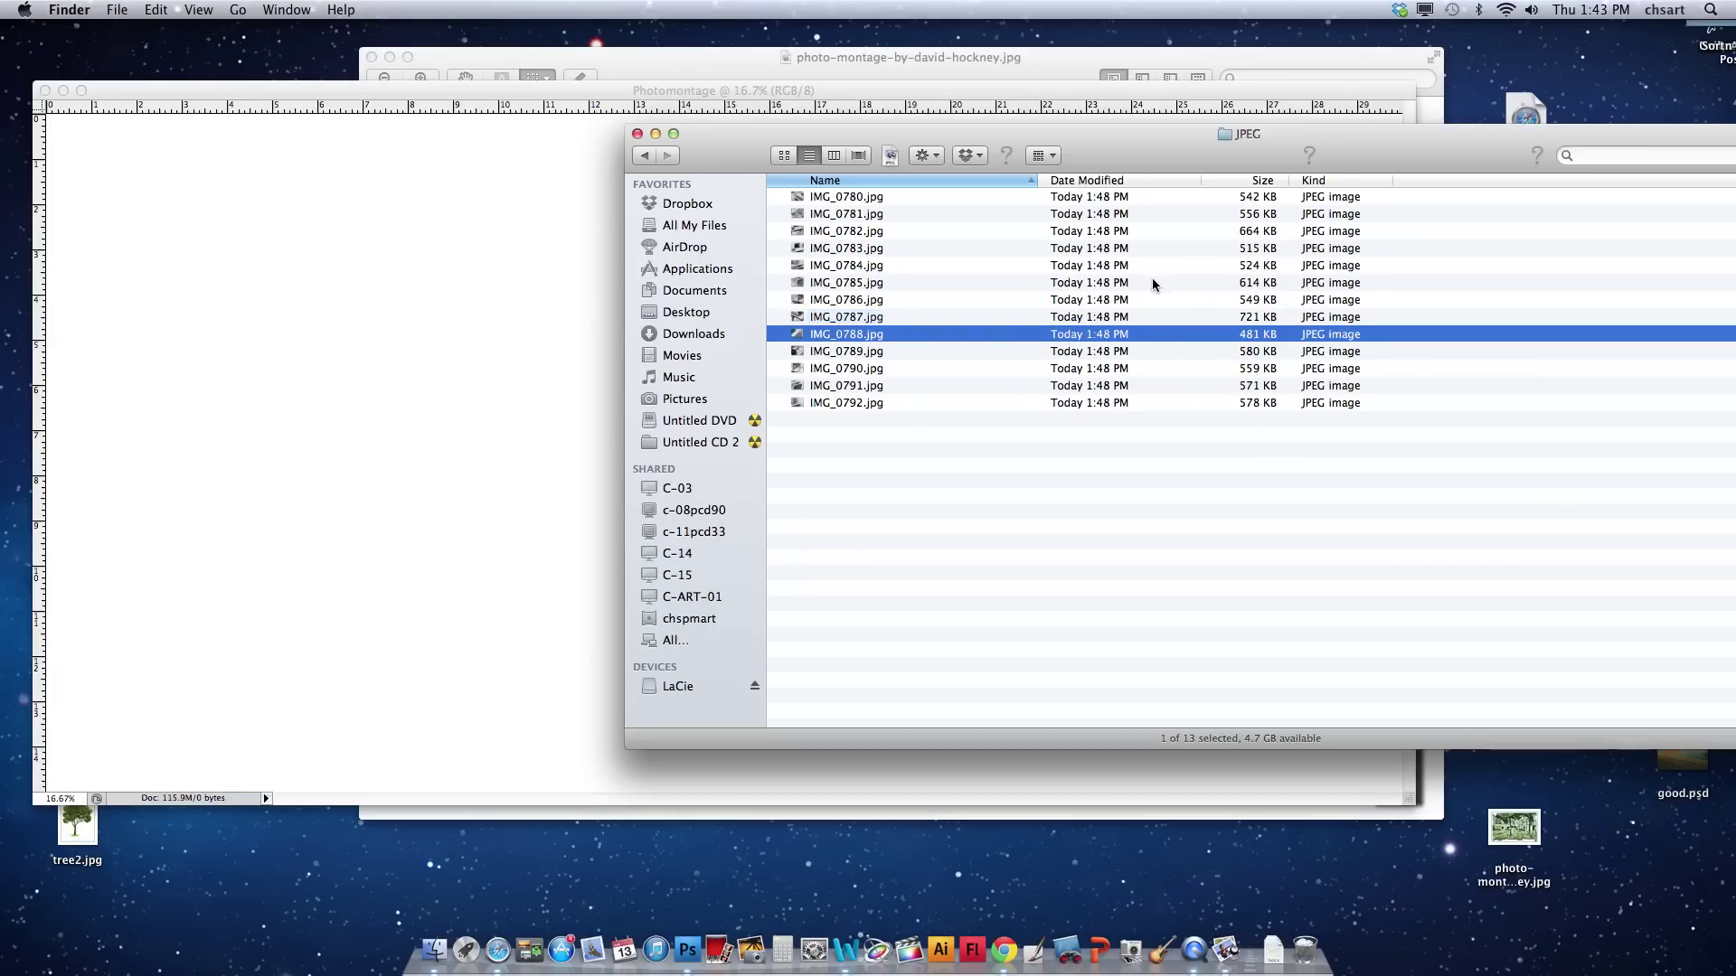
pyautogui.click(858, 302)
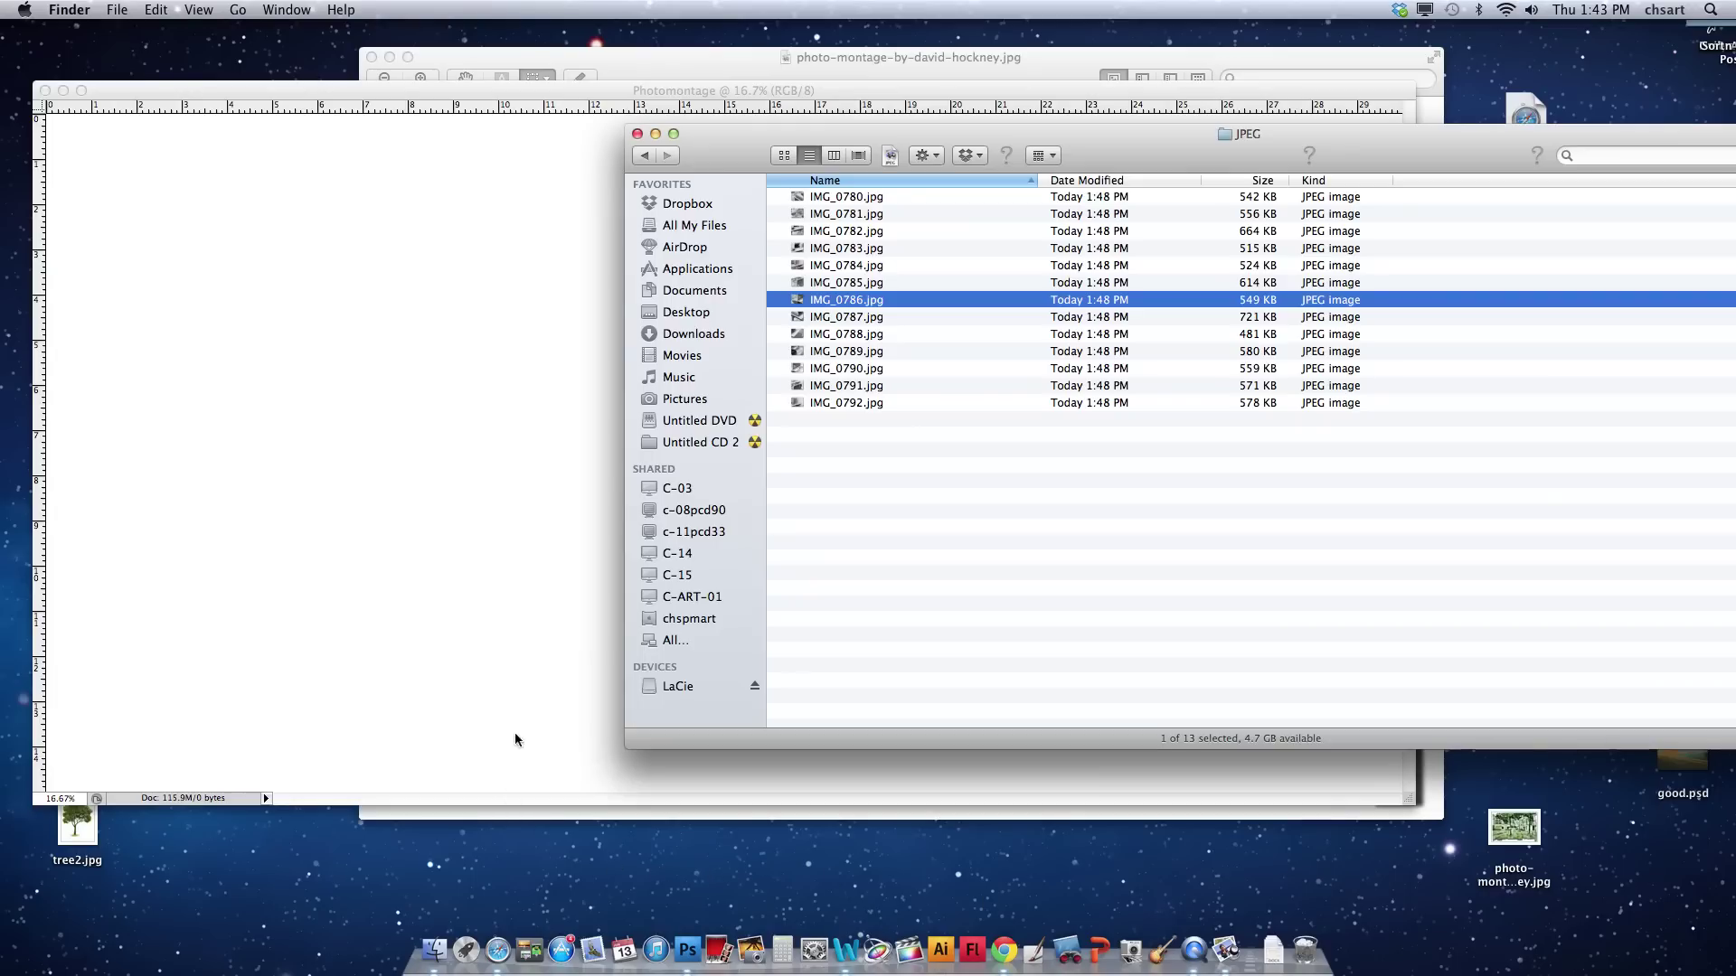
pyautogui.click(502, 295)
pyautogui.click(145, 10)
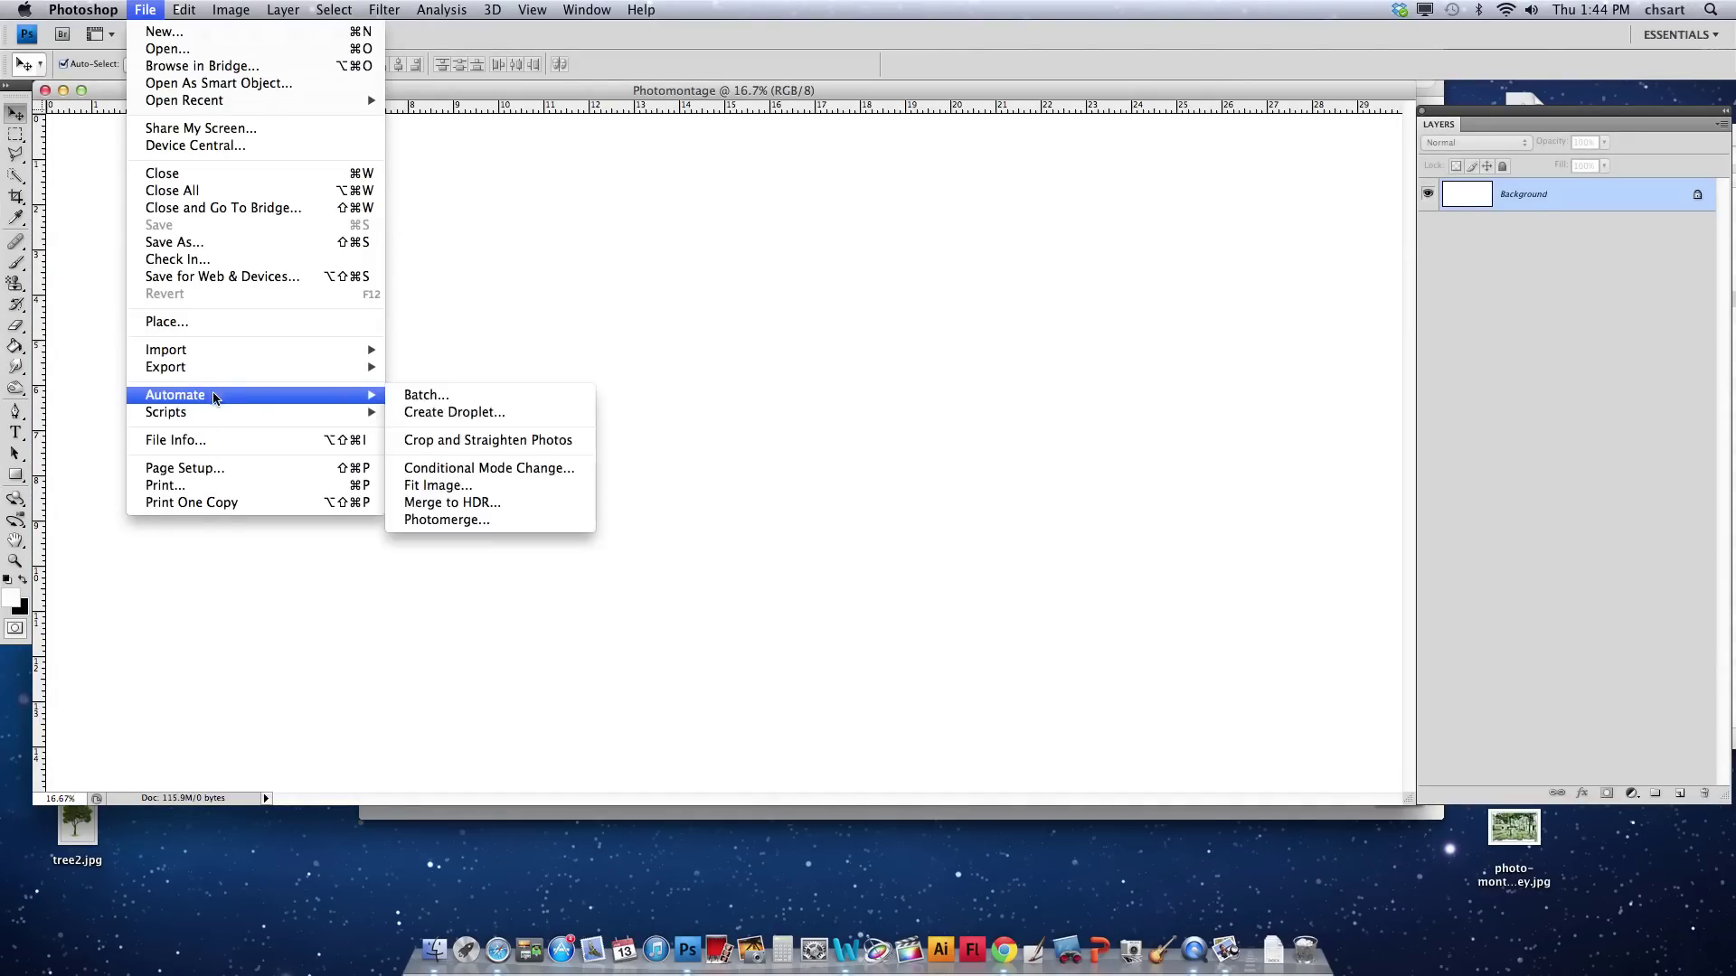
# Load all 13 JPEGs from the JPEG folder as layers using Load Files into Stack.
pyautogui.moveTo(213, 415)
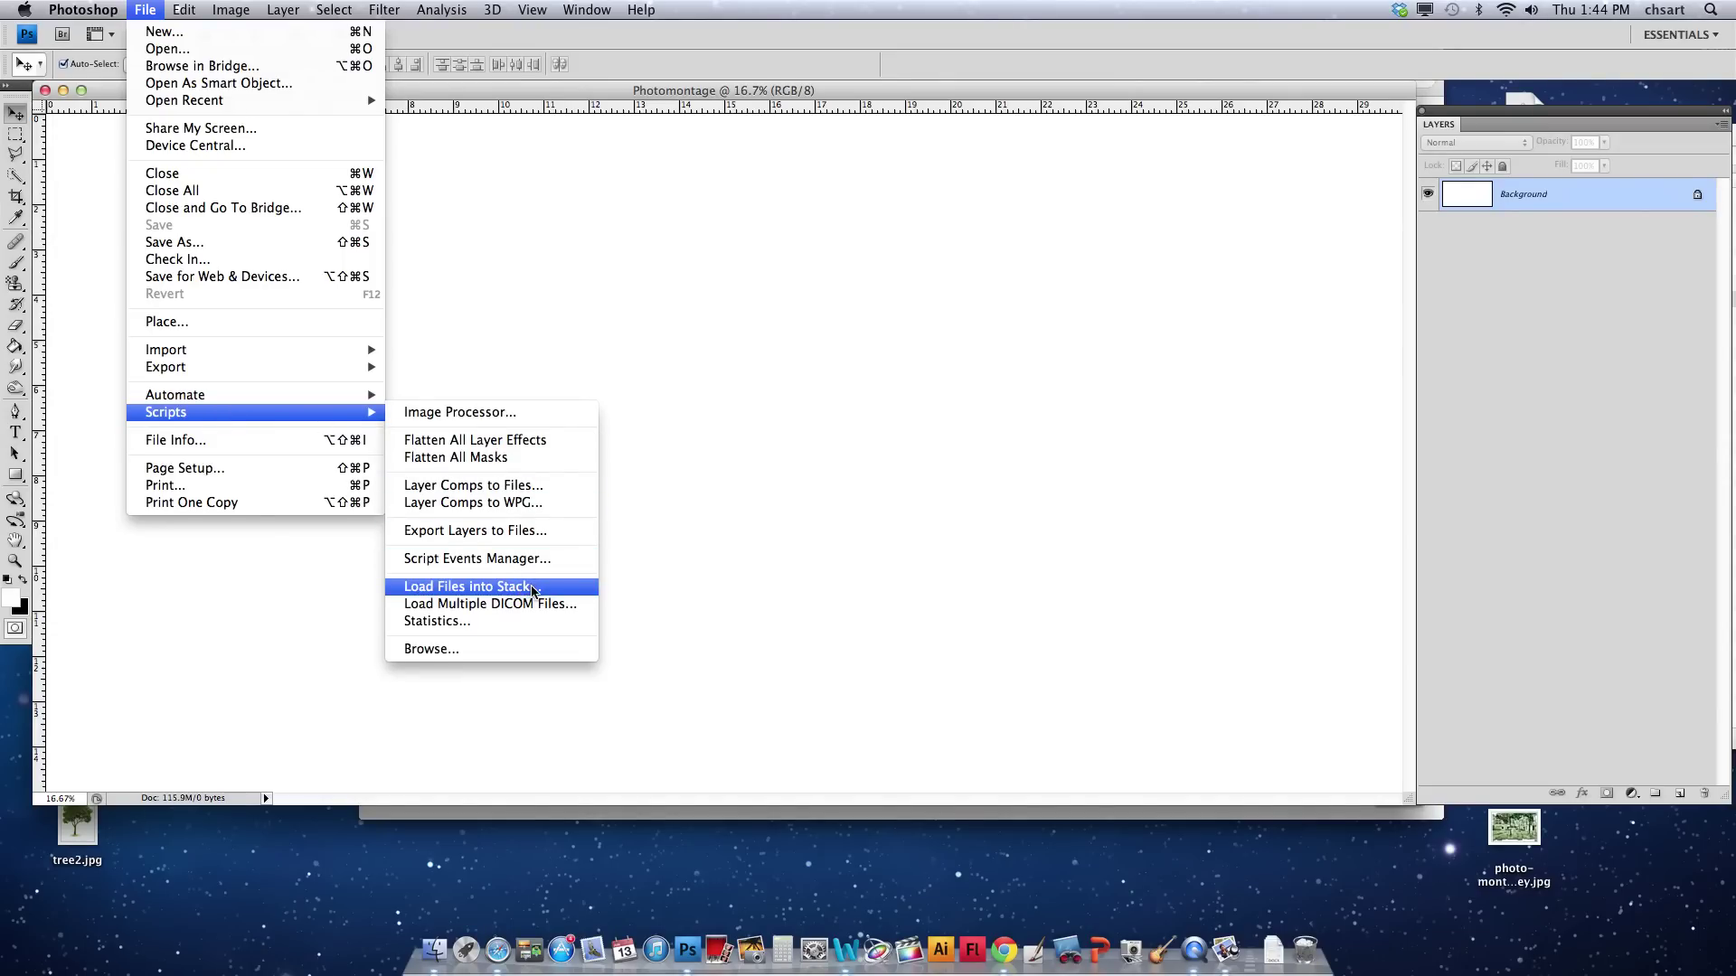
pyautogui.click(533, 588)
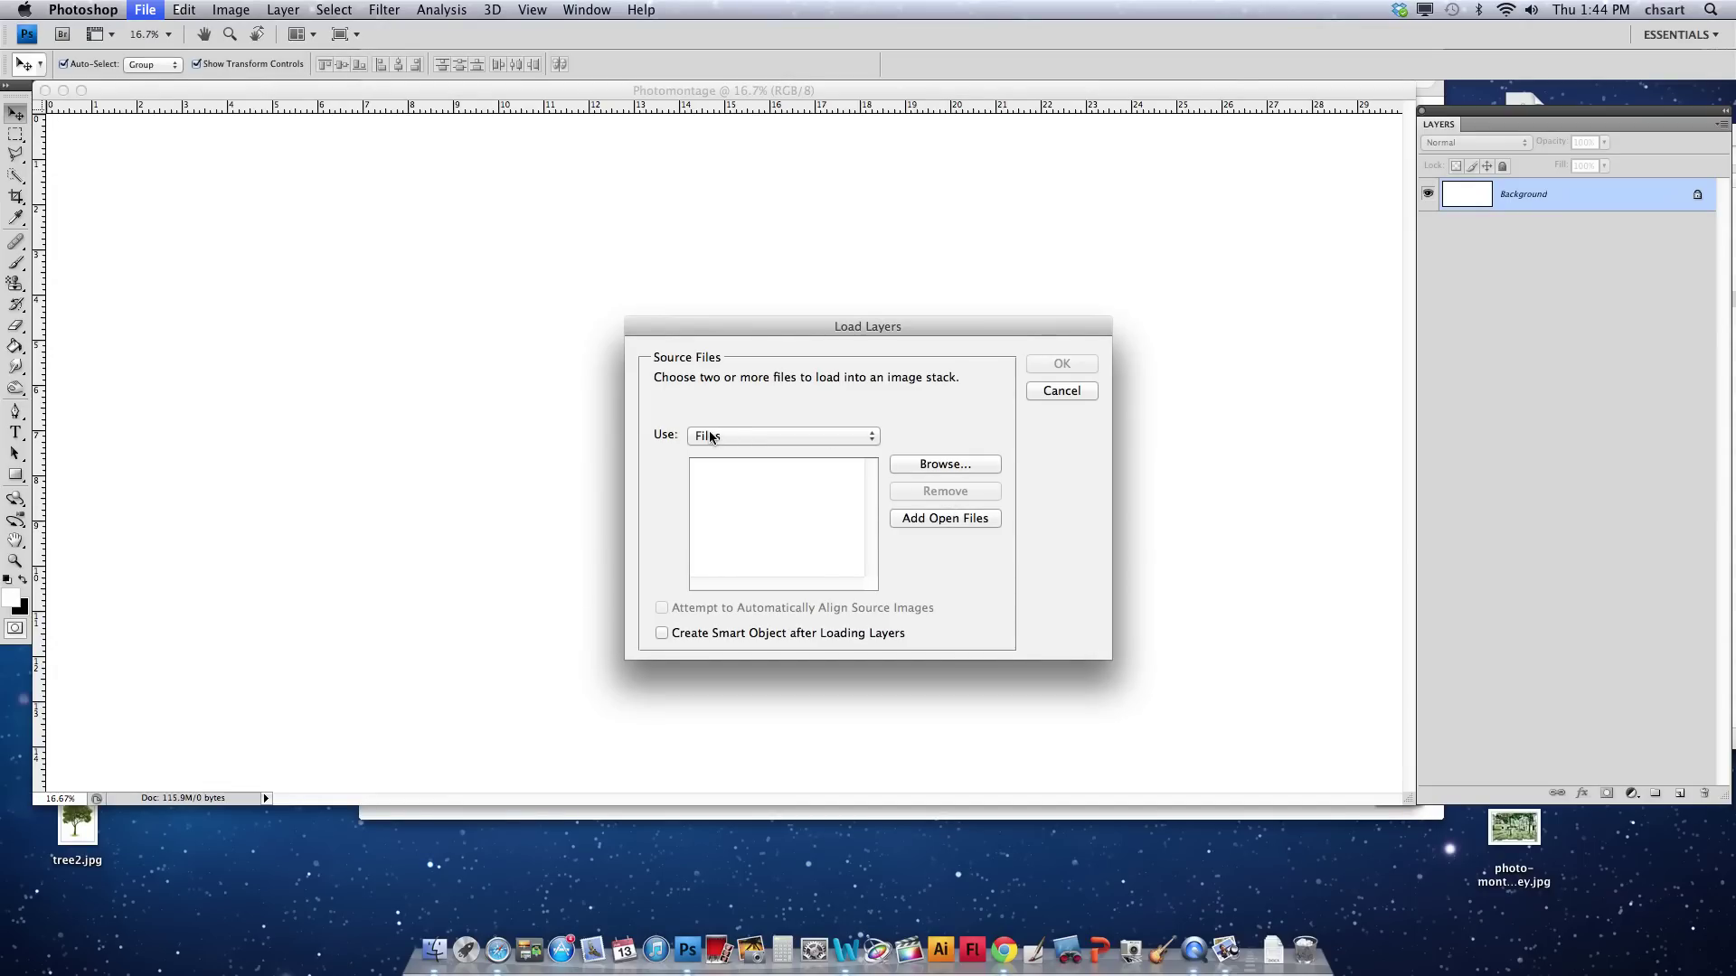
pyautogui.click(905, 462)
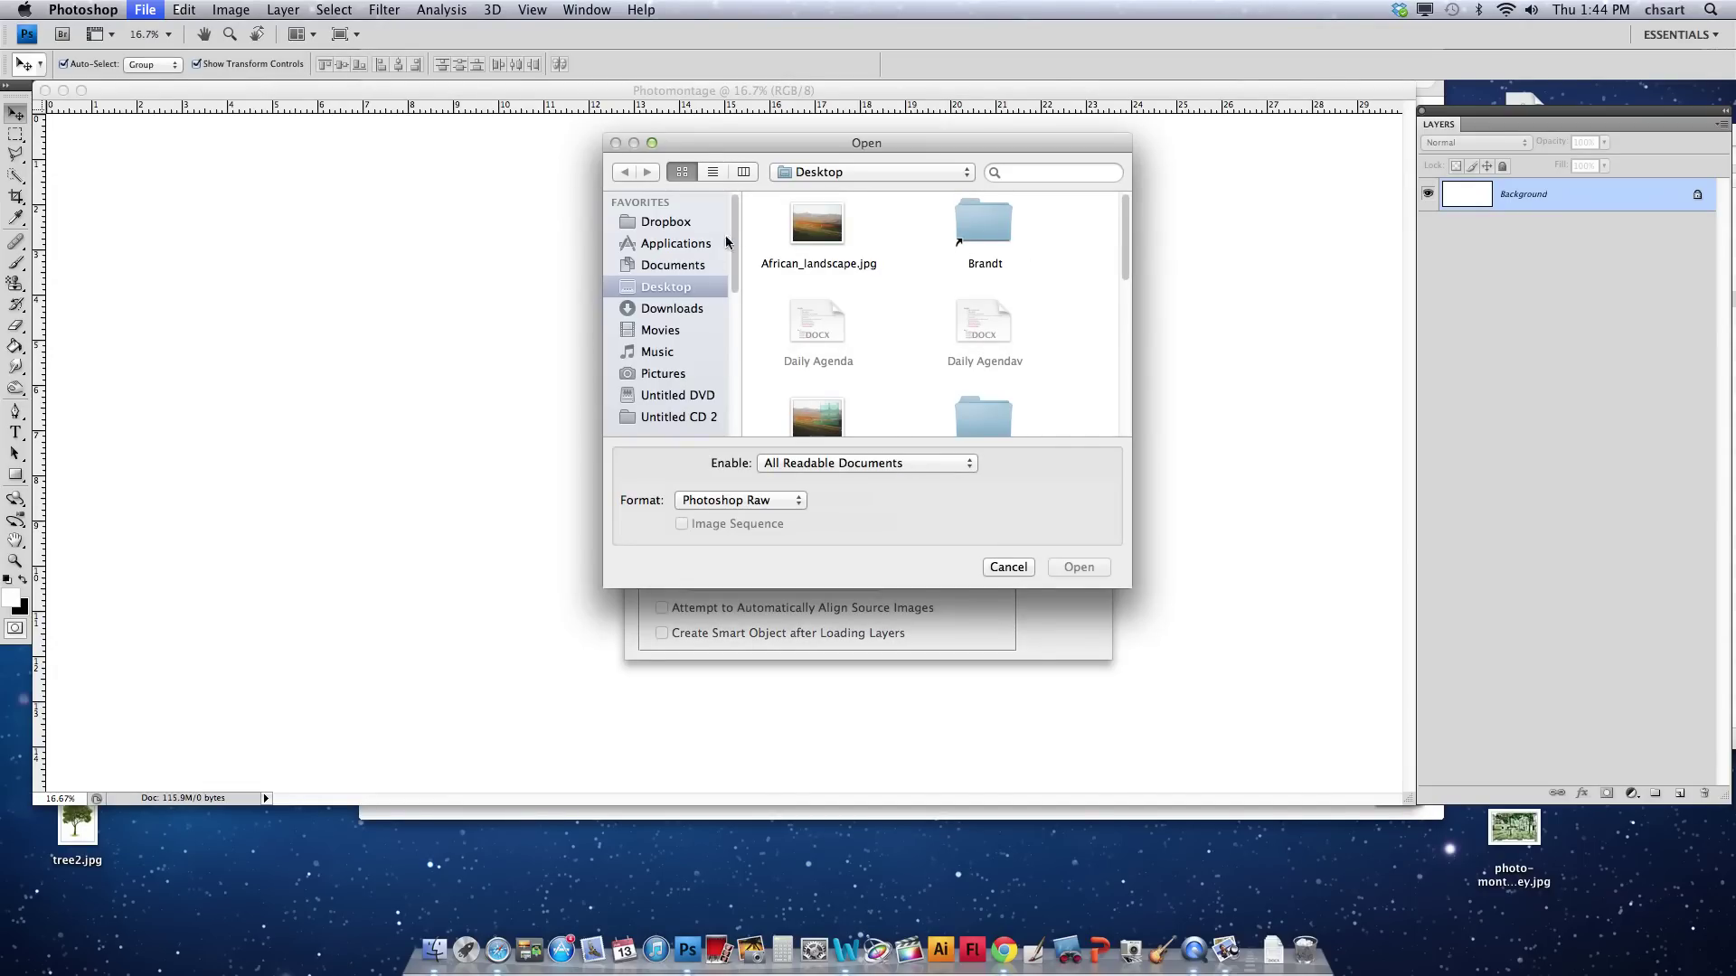
pyautogui.click(435, 950)
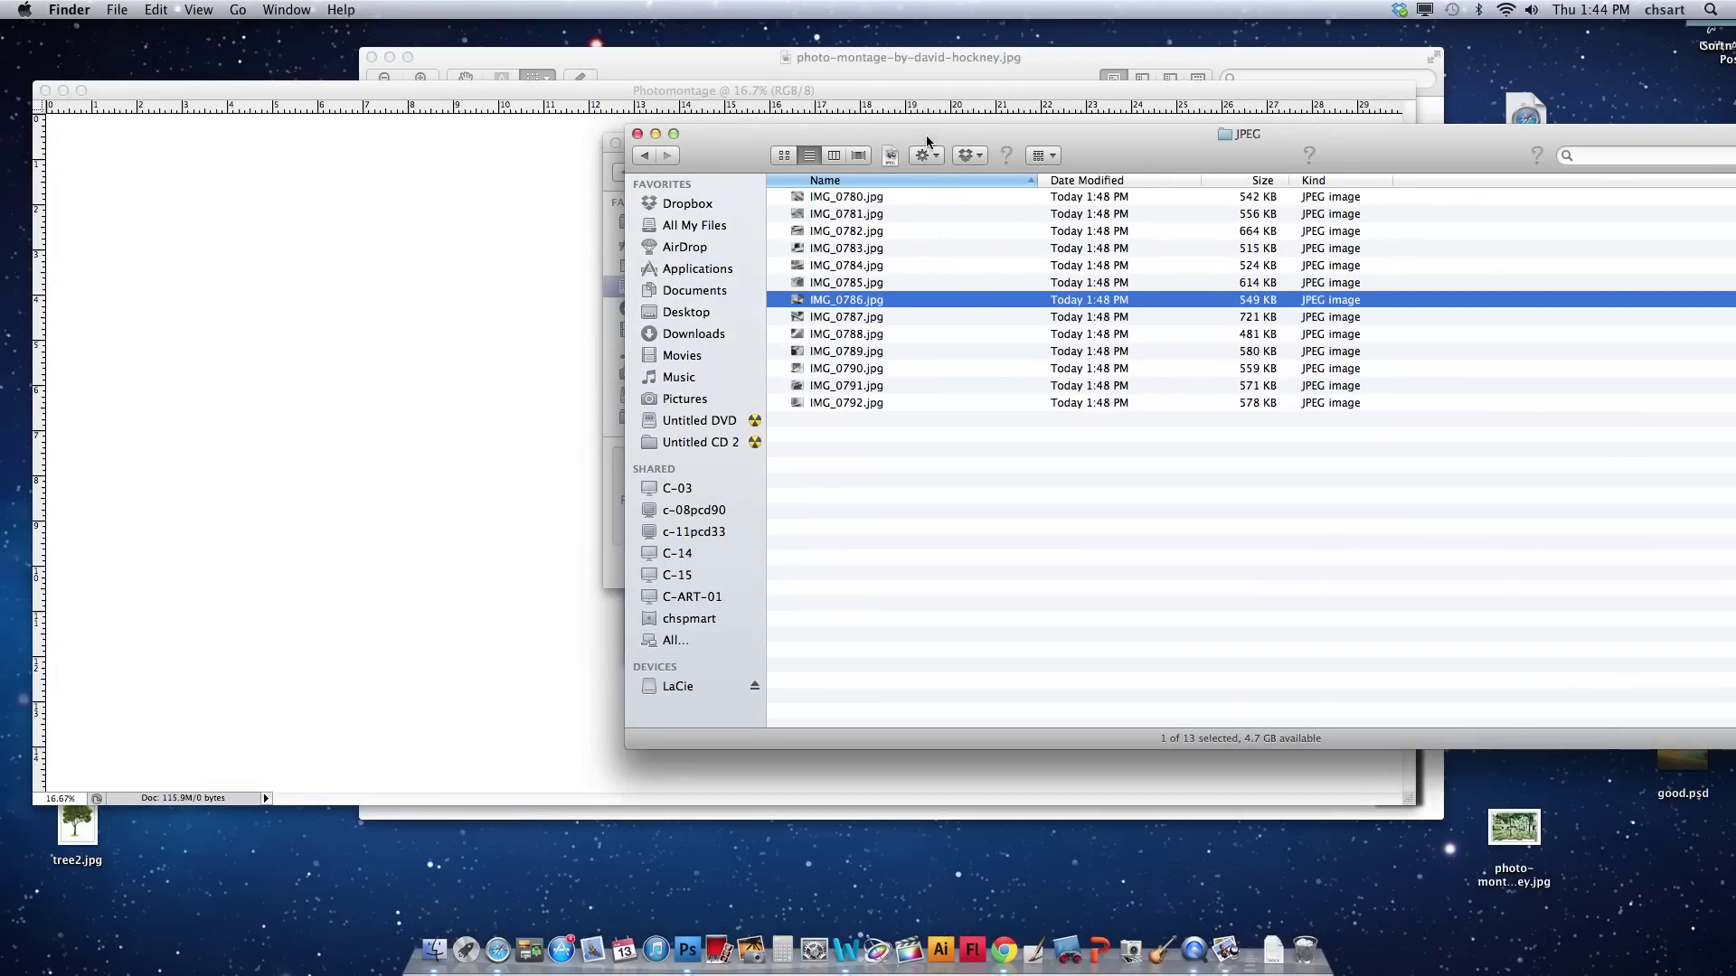
pyautogui.moveTo(927, 140); pyautogui.dragTo(1017, 316)
pyautogui.click(953, 143)
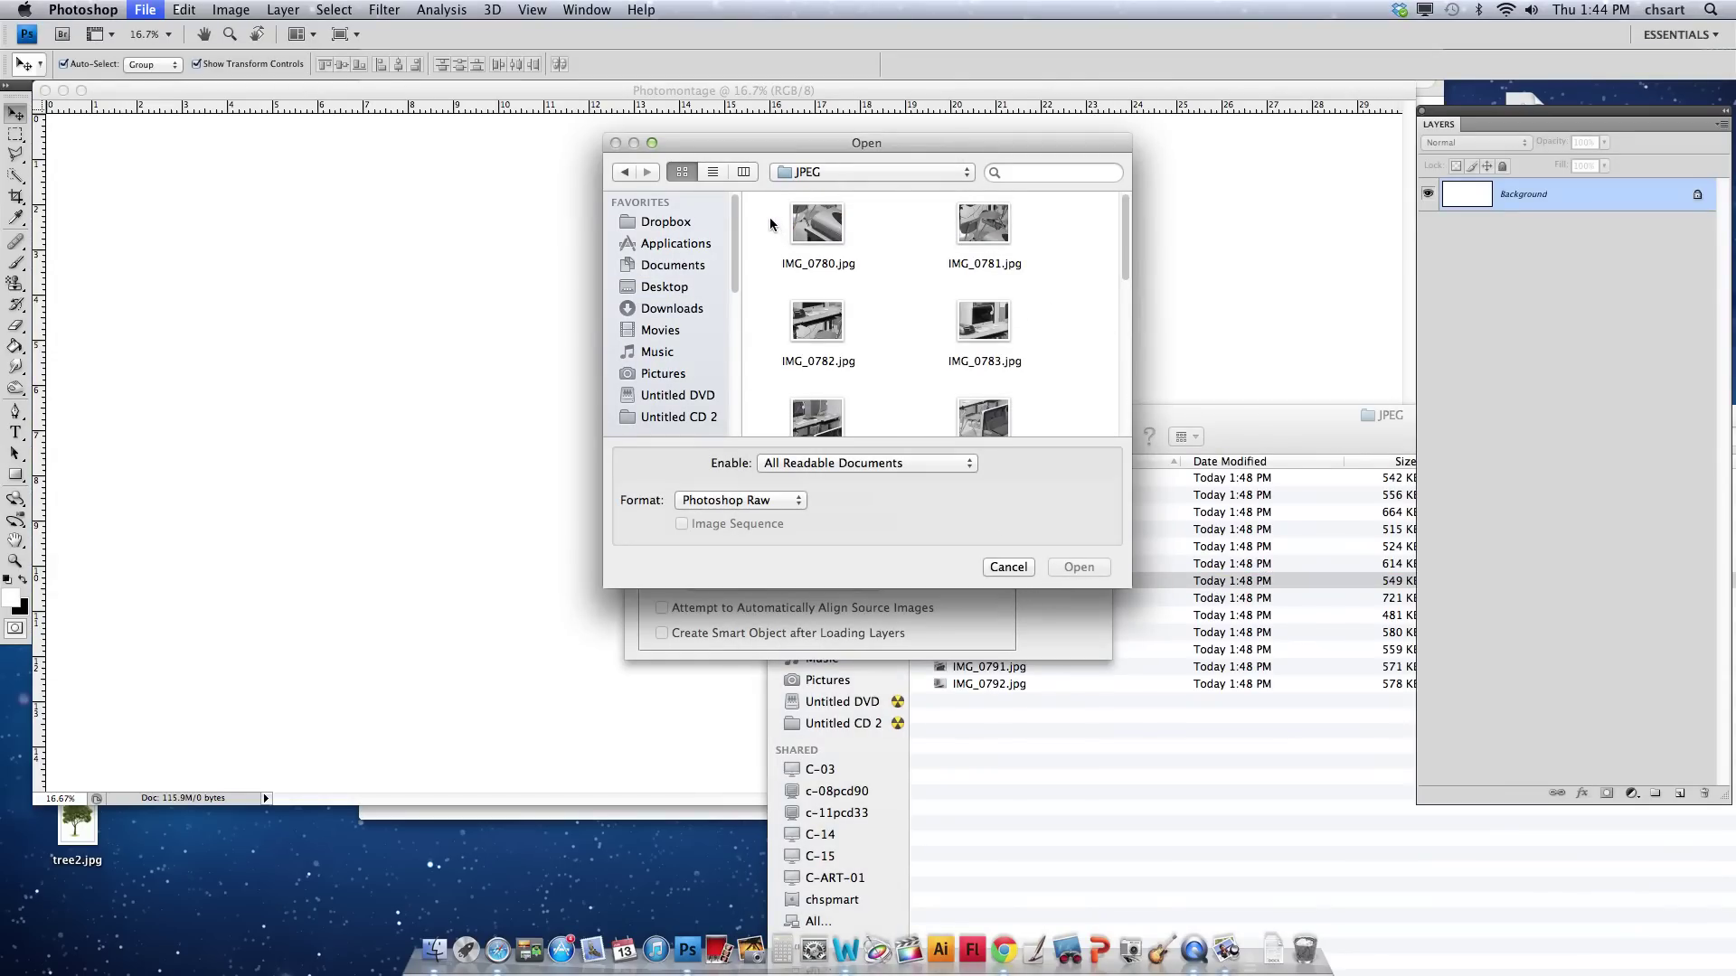
pyautogui.press('super+a')
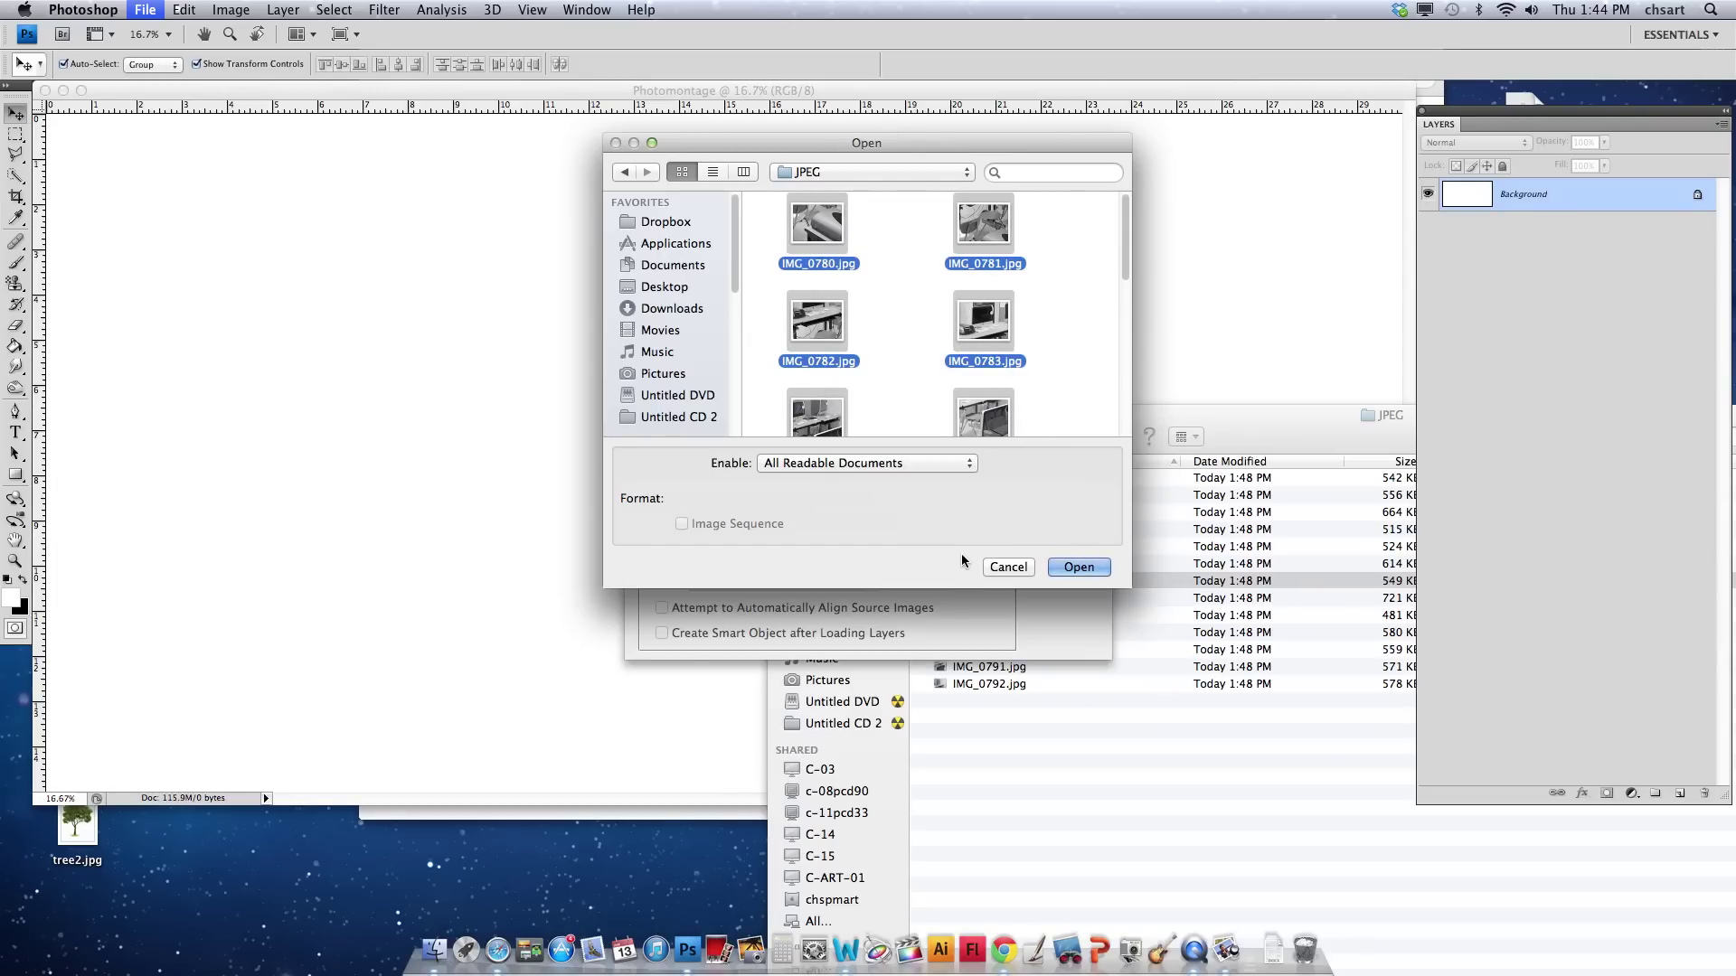
pyautogui.click(1064, 567)
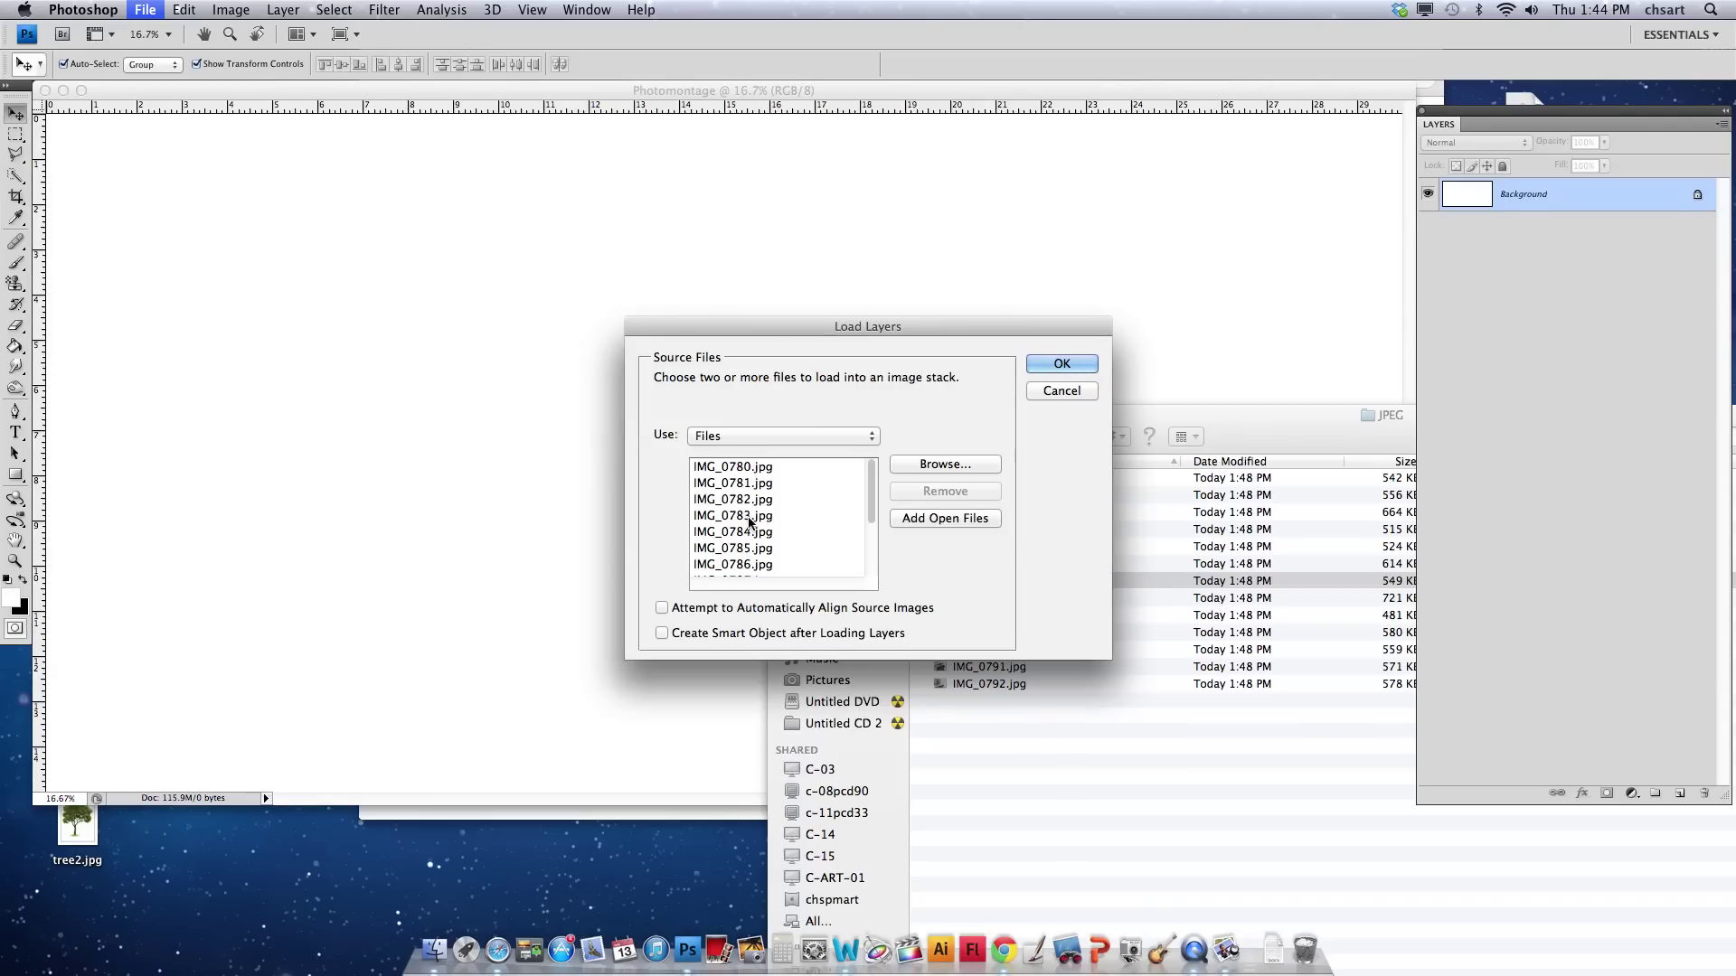
pyautogui.click(1062, 365)
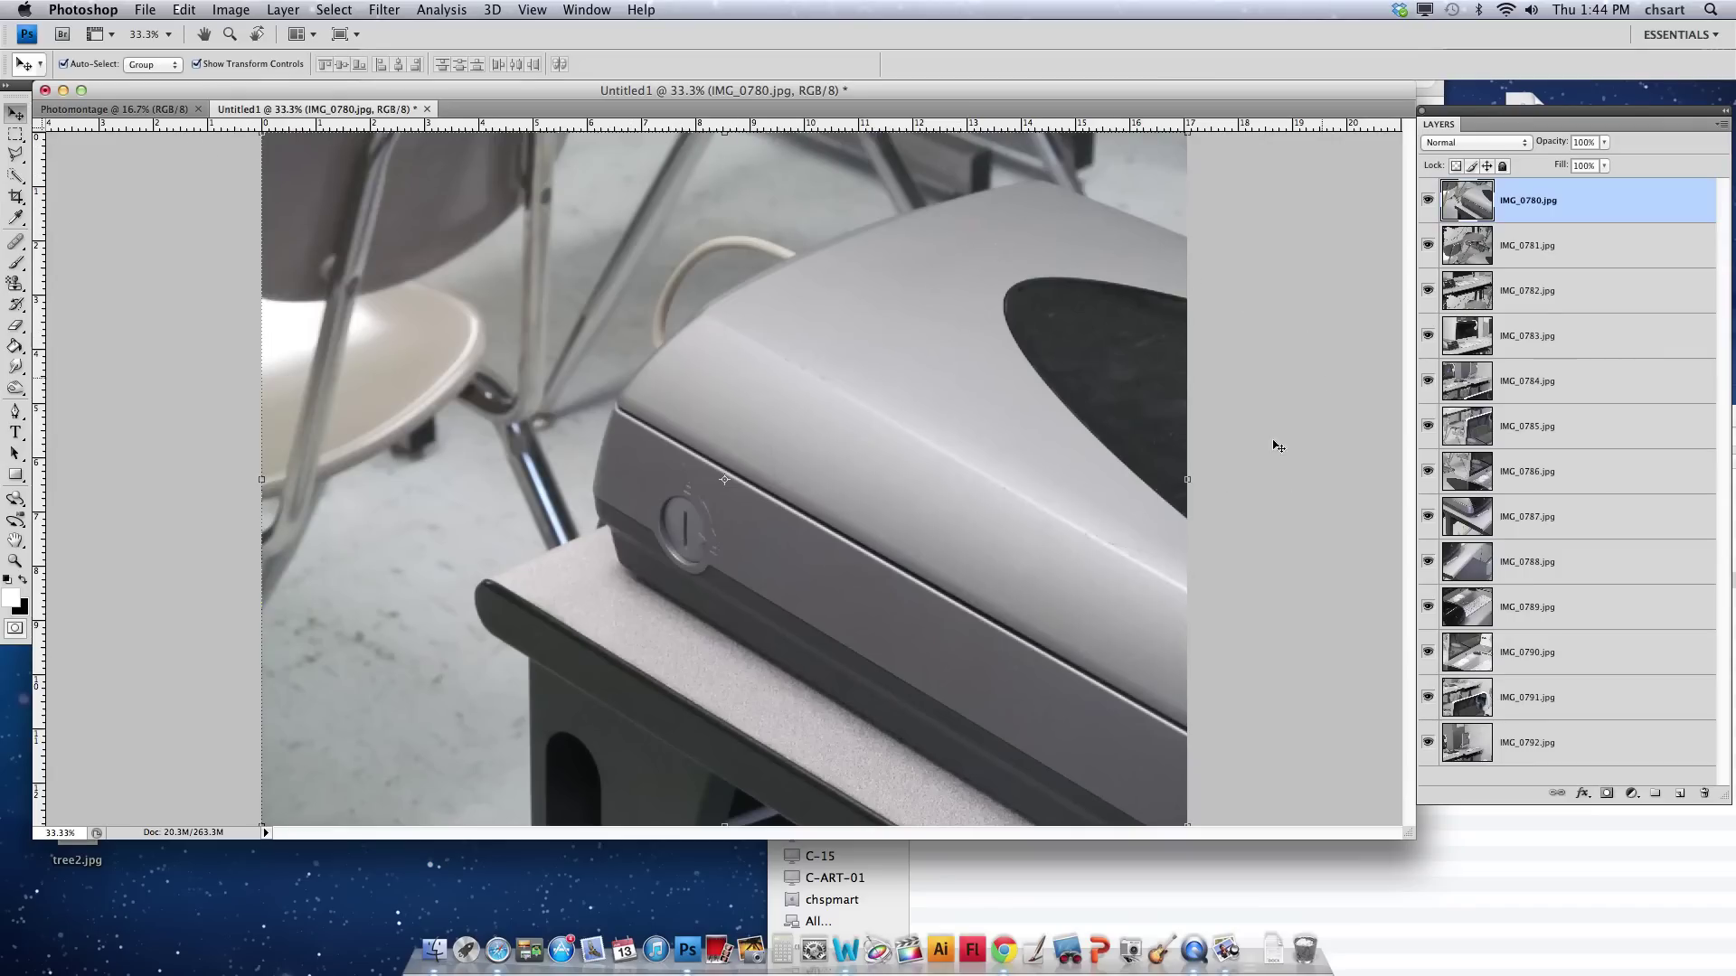
# Switch between the Photomontage and Untitled1 tabs and select all 13 photo layers.
pyautogui.click(113, 108)
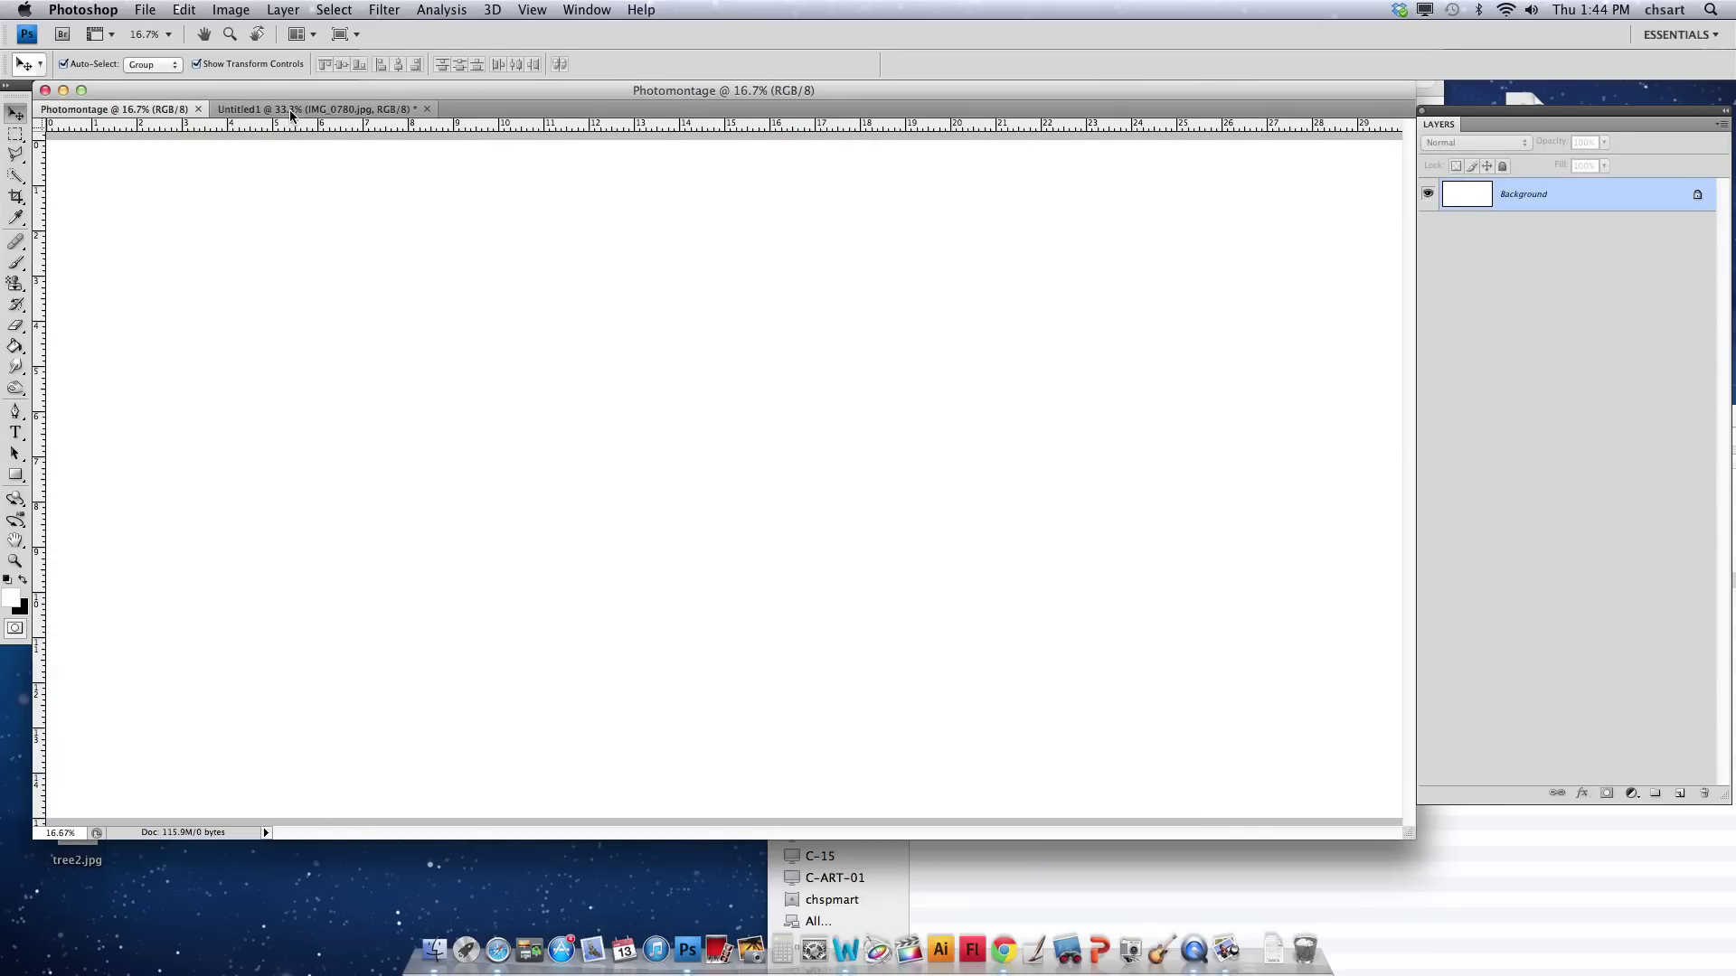
pyautogui.click(290, 111)
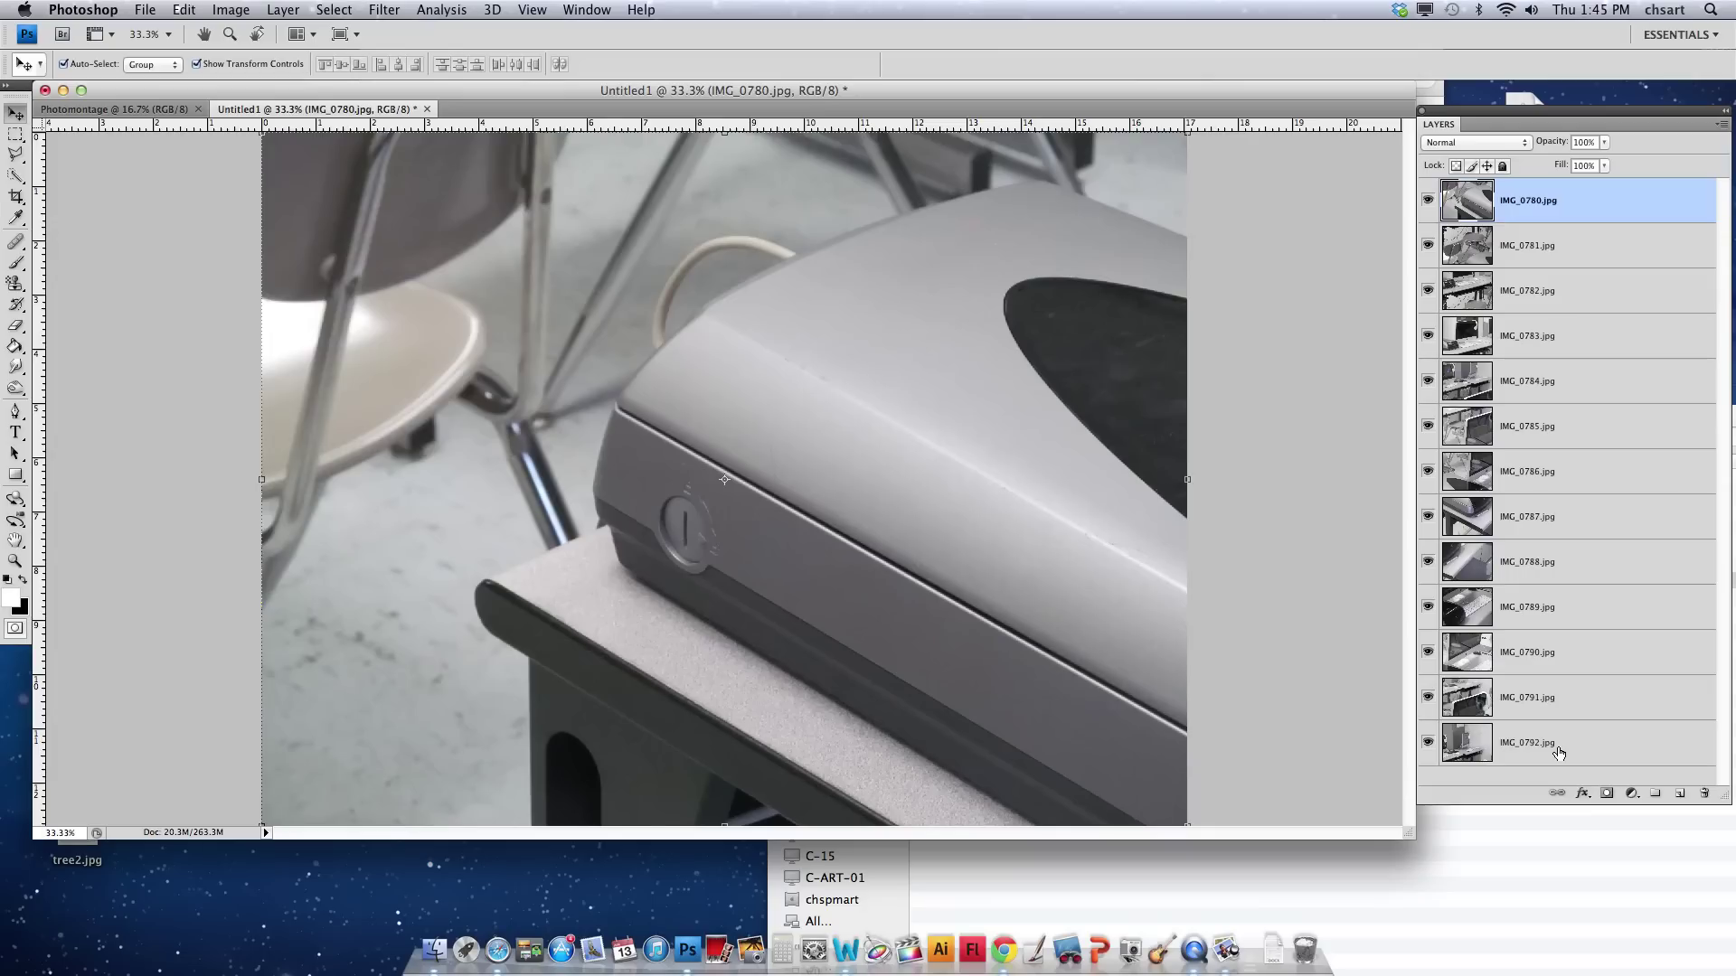
pyautogui.keyDown('shift'); pyautogui.click(1558, 752); pyautogui.keyUp('shift')
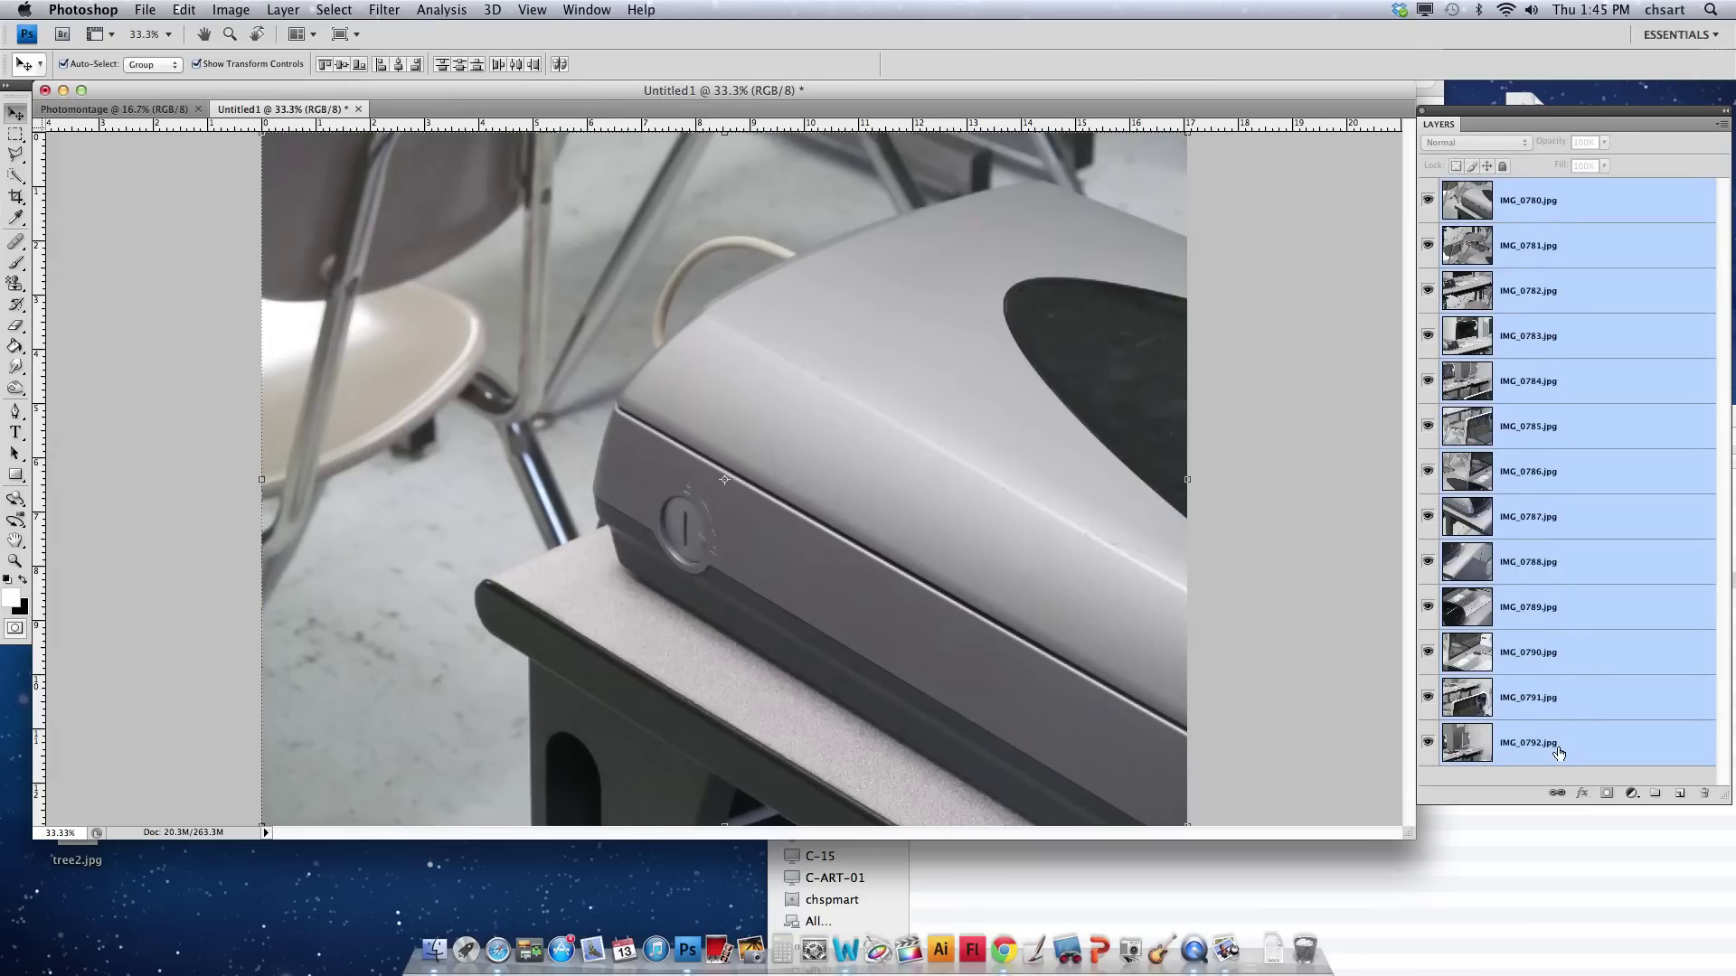
# Dismiss the layer context menu without changes and select the entire Untitled1 canvas.
pyautogui.rightClick(1549, 746)
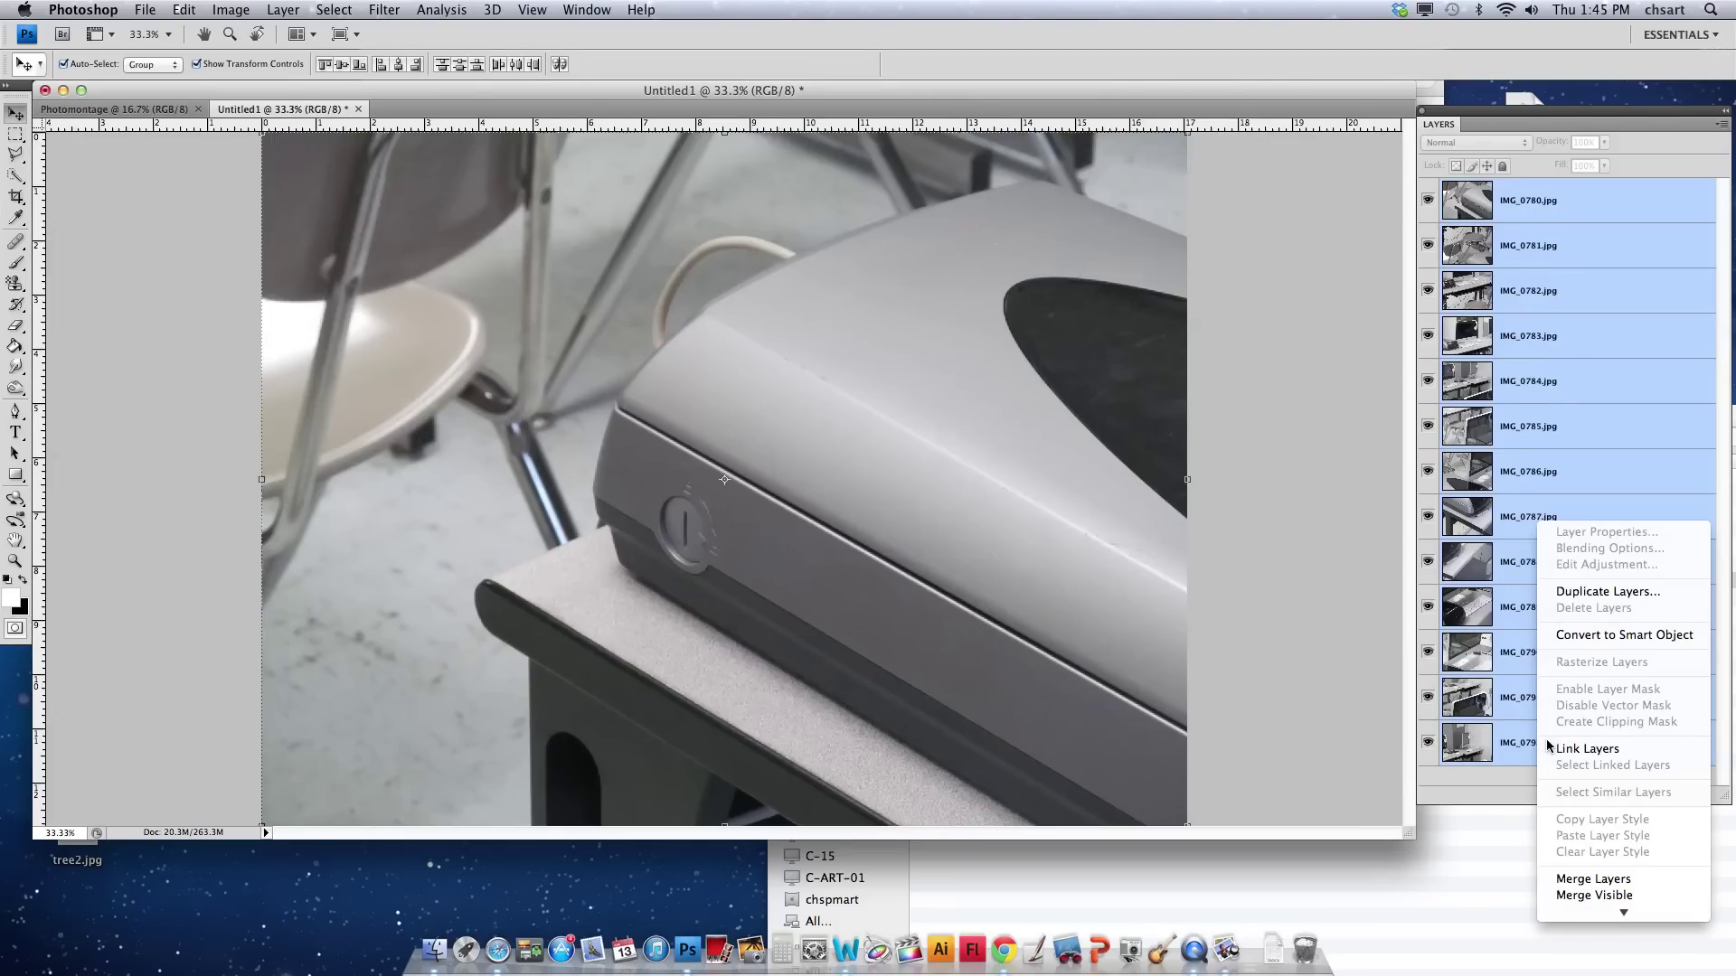
pyautogui.moveTo(1643, 972)
pyautogui.click(1489, 673)
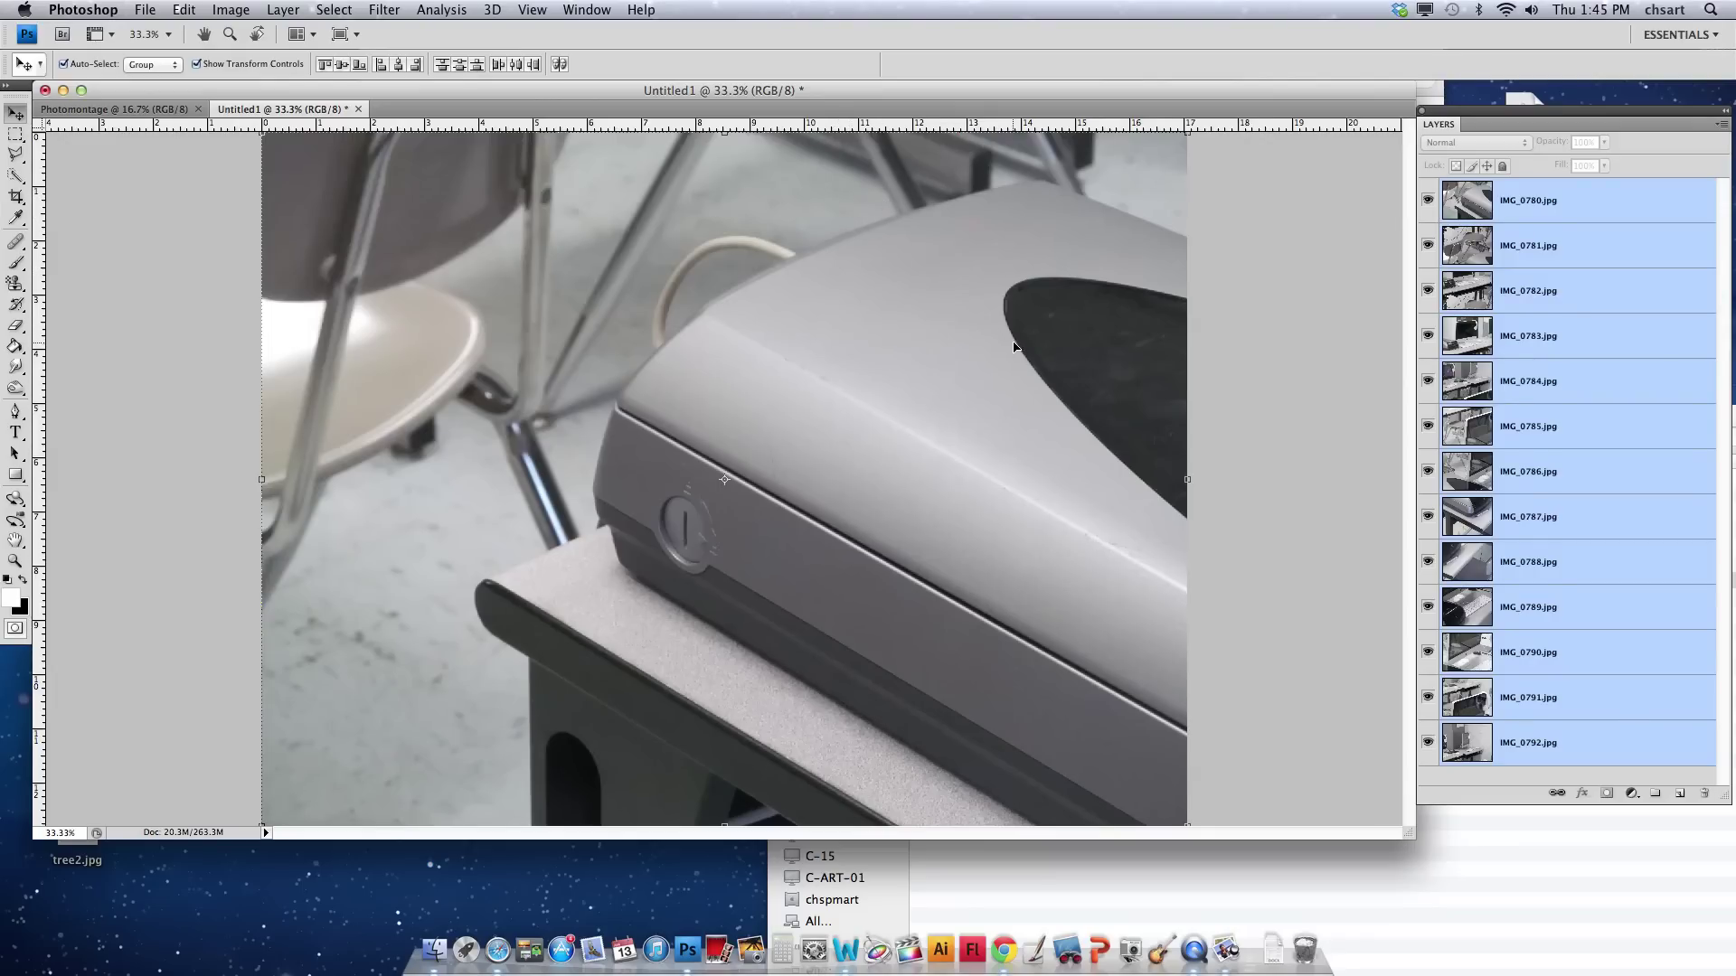
pyautogui.press('super+a')
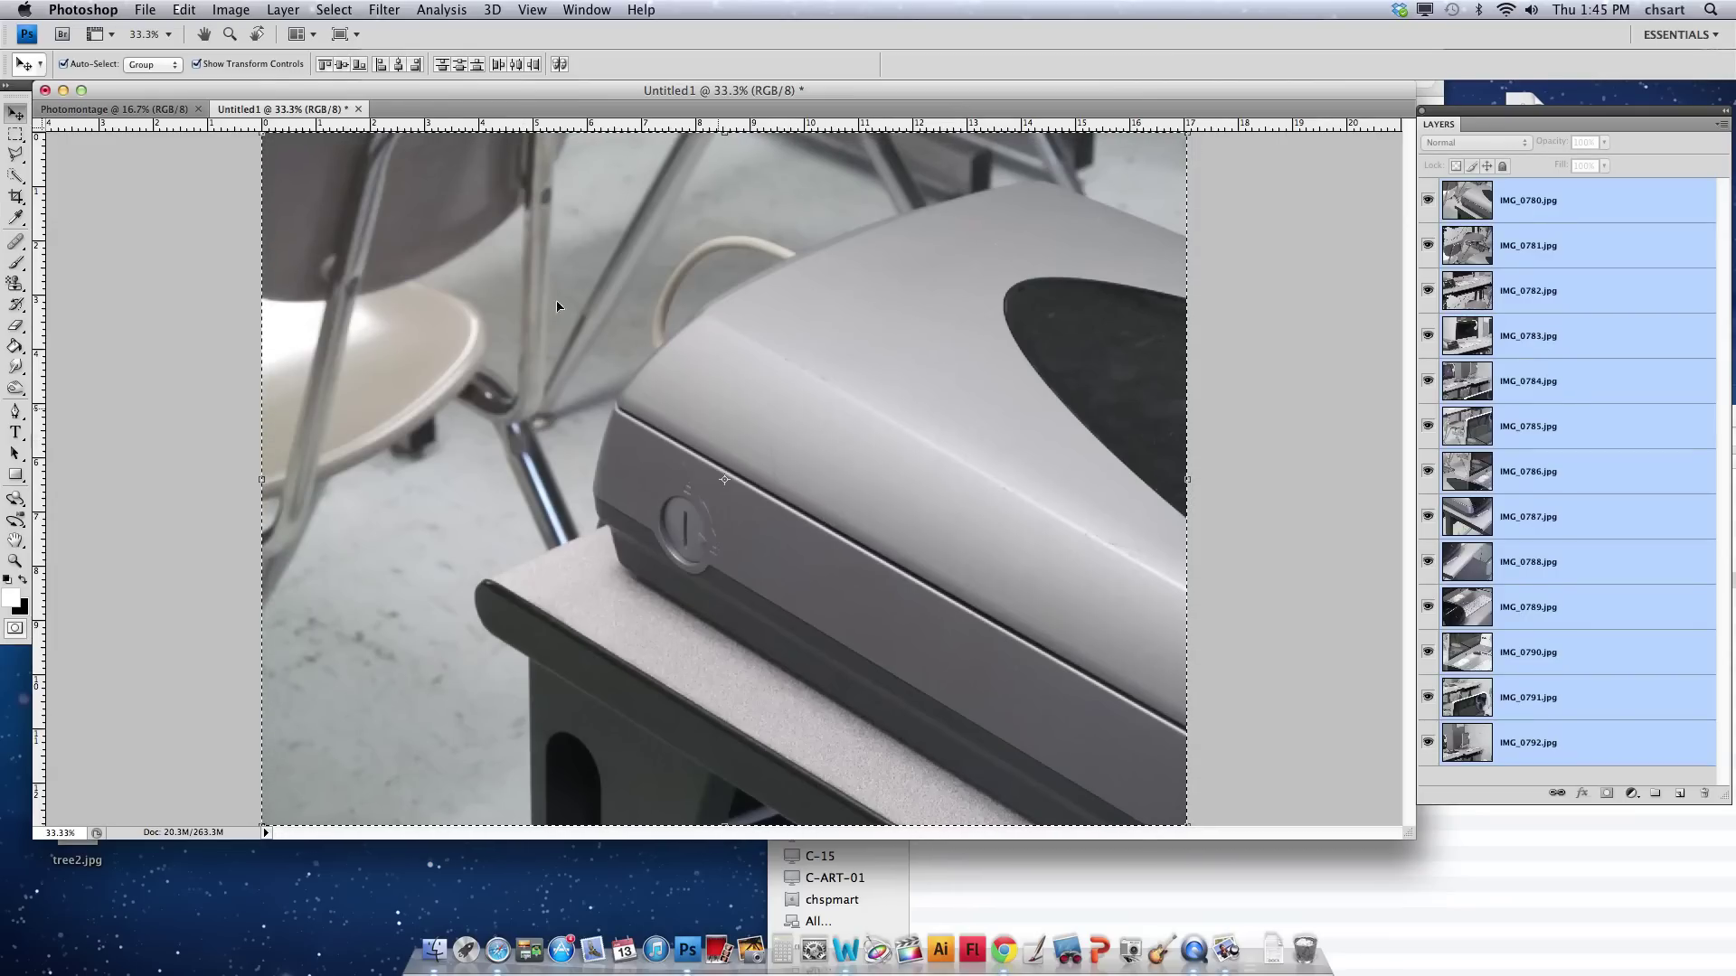
# Switch between the Photomontage and Untitled1 documents, ending back on Untitled1.
pyautogui.click(140, 107)
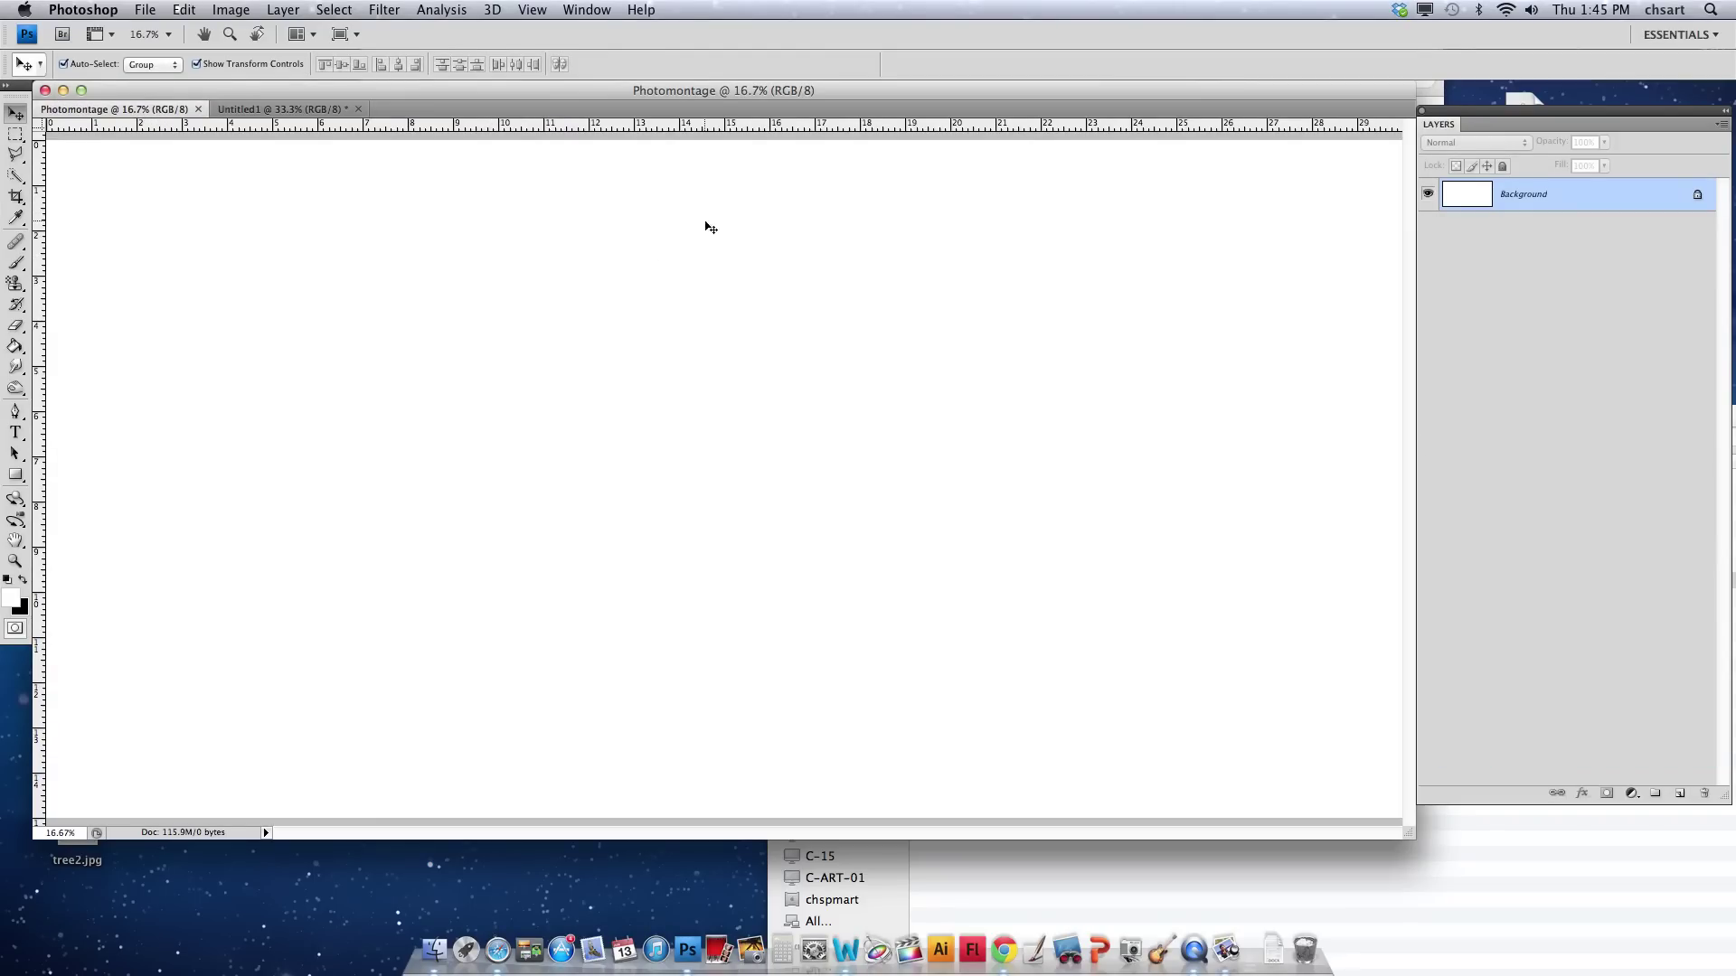
pyautogui.moveTo(793, 96); pyautogui.dragTo(829, 115)
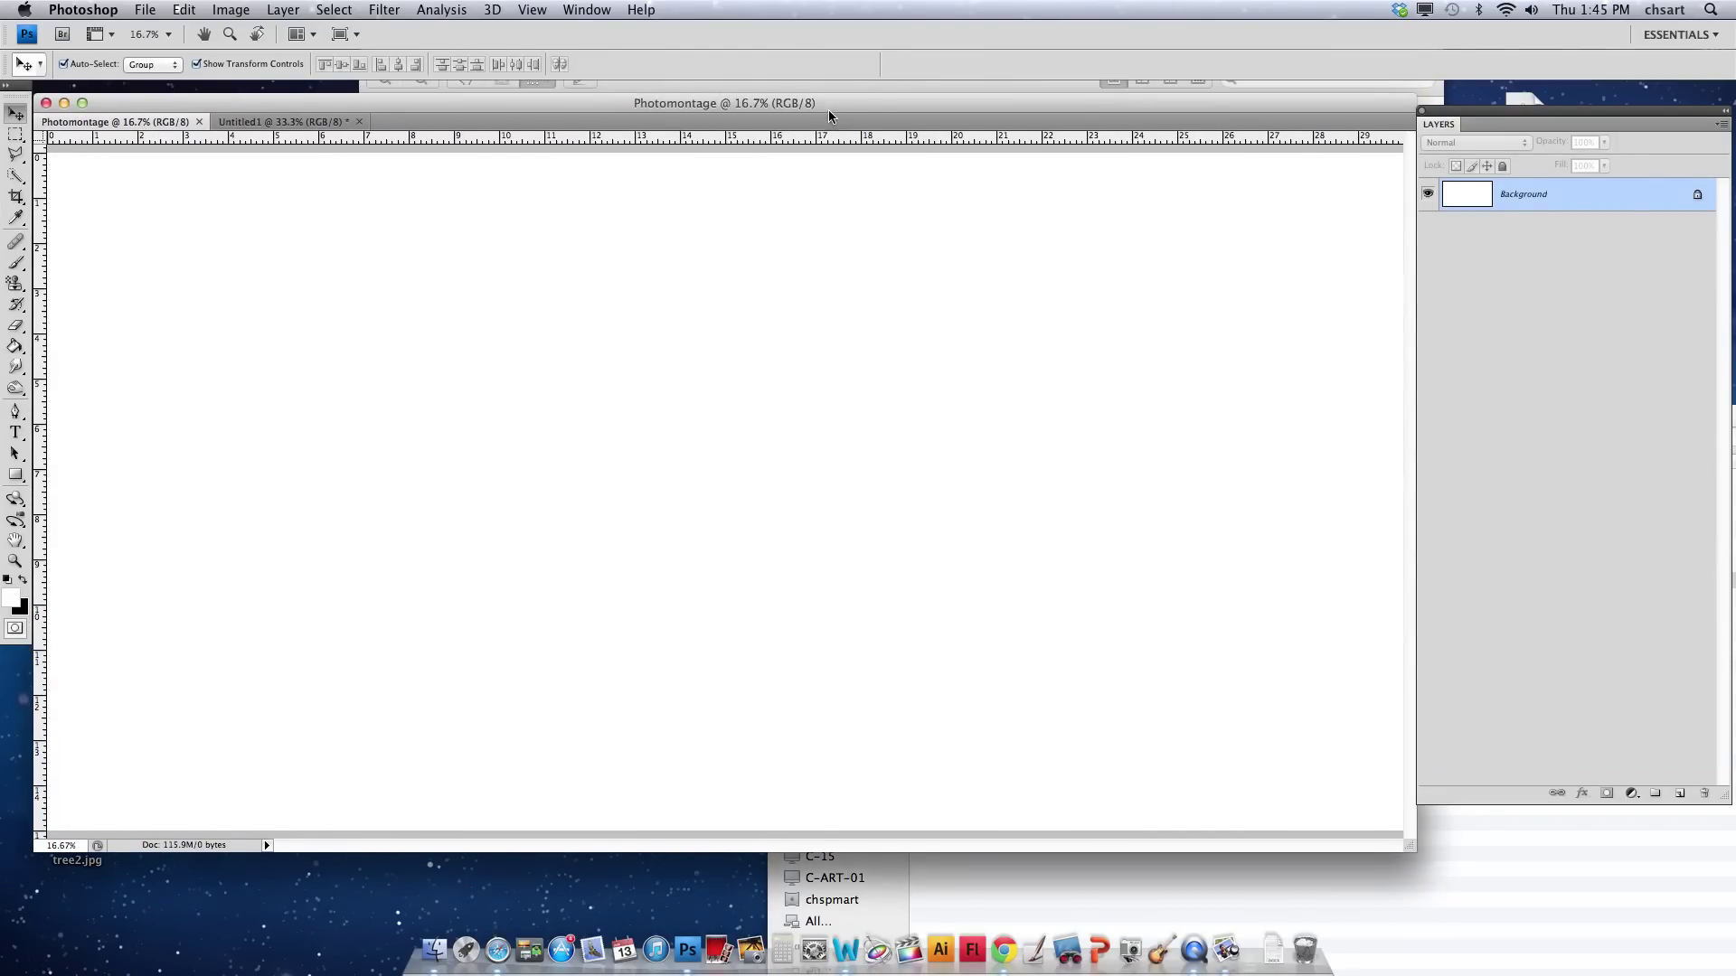
pyautogui.click(314, 118)
pyautogui.click(116, 123)
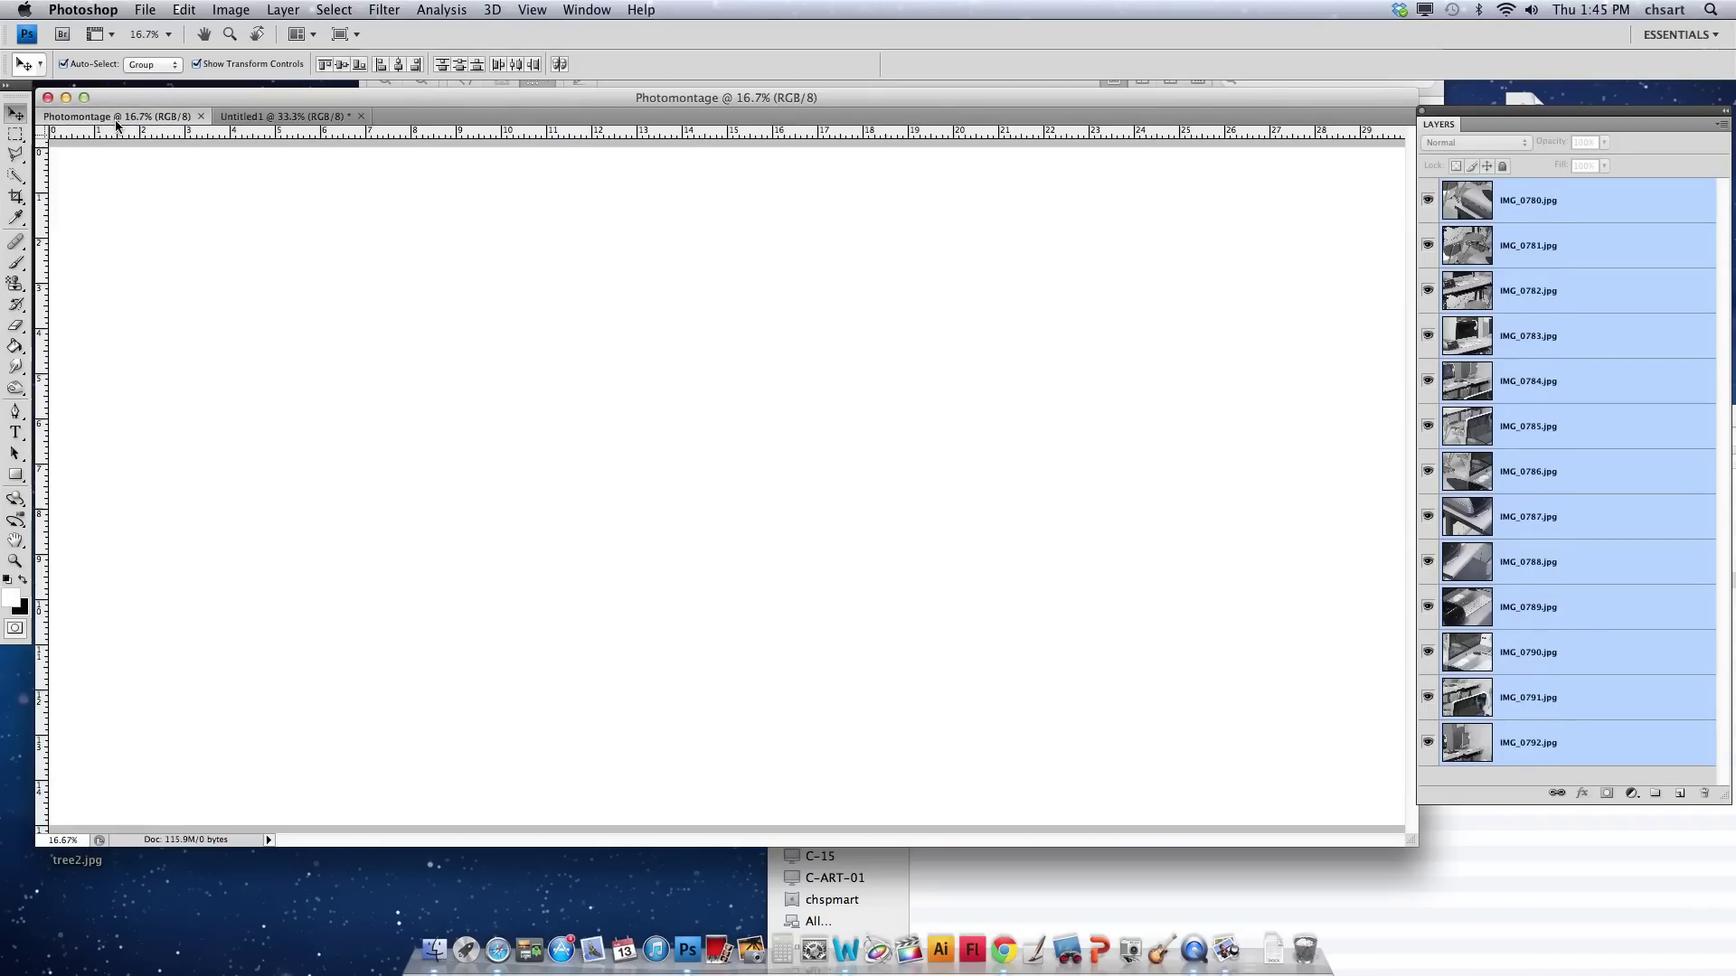
pyautogui.click(296, 118)
# Widen the Untitled1 canvas by 30 inches in Canvas Size, fit it on screen, and deselect layers.
pyautogui.click(230, 10)
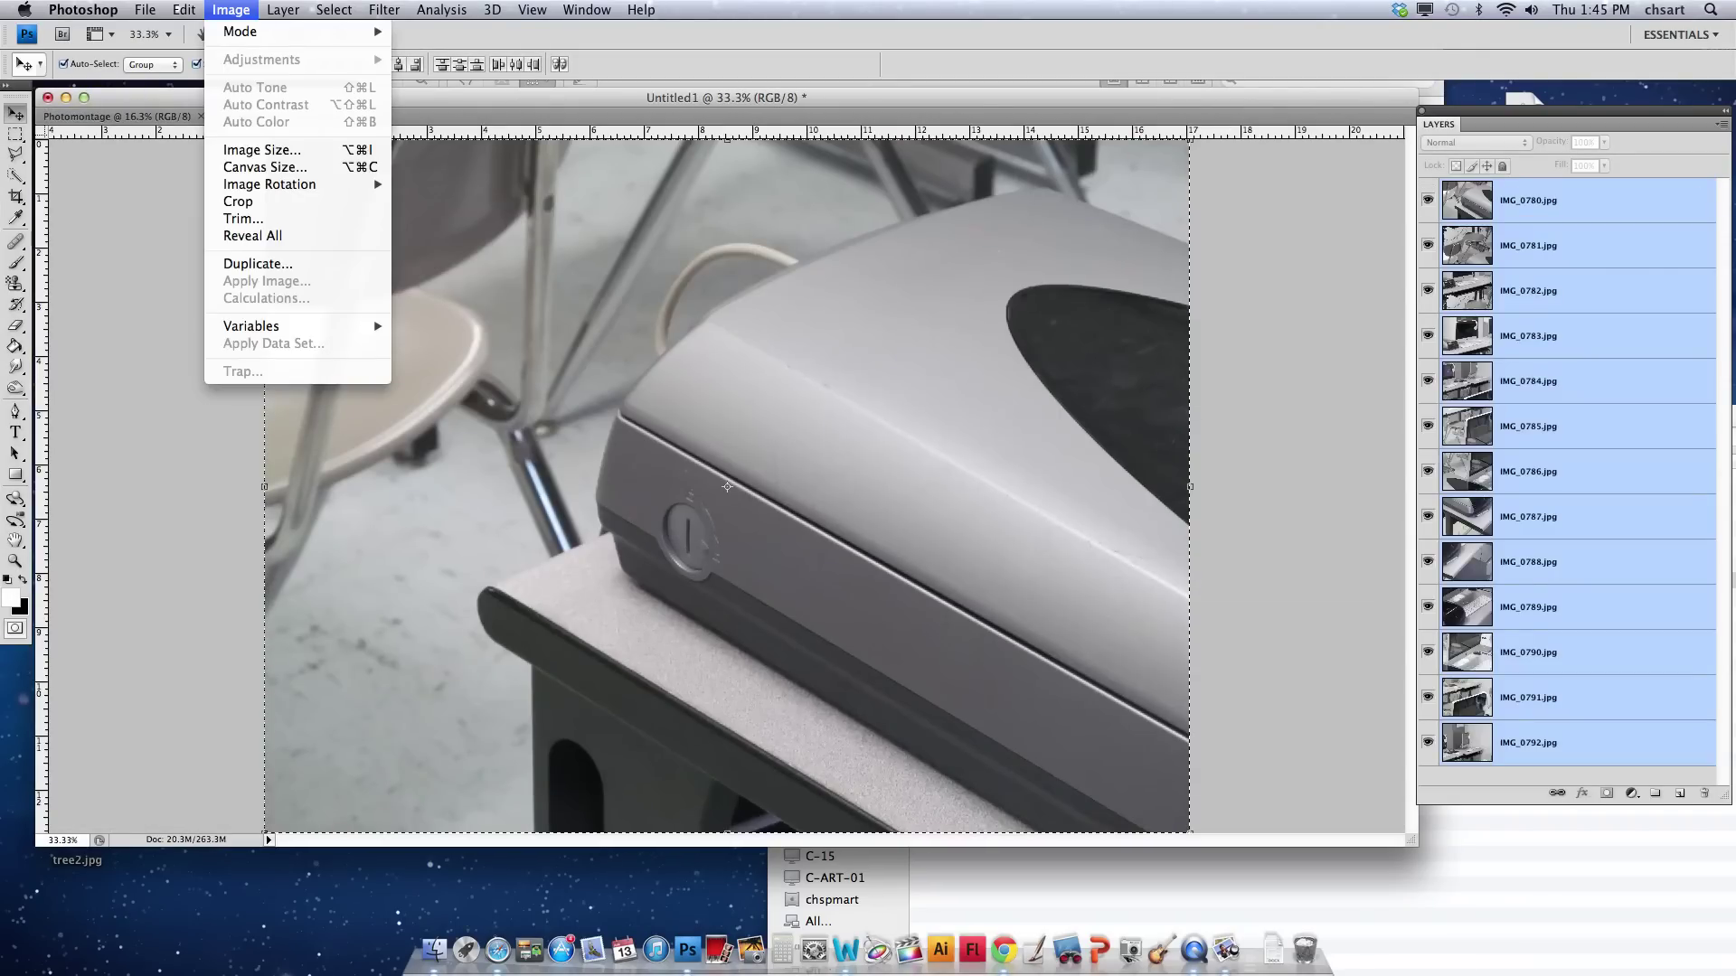
pyautogui.click(267, 168)
pyautogui.write('30')
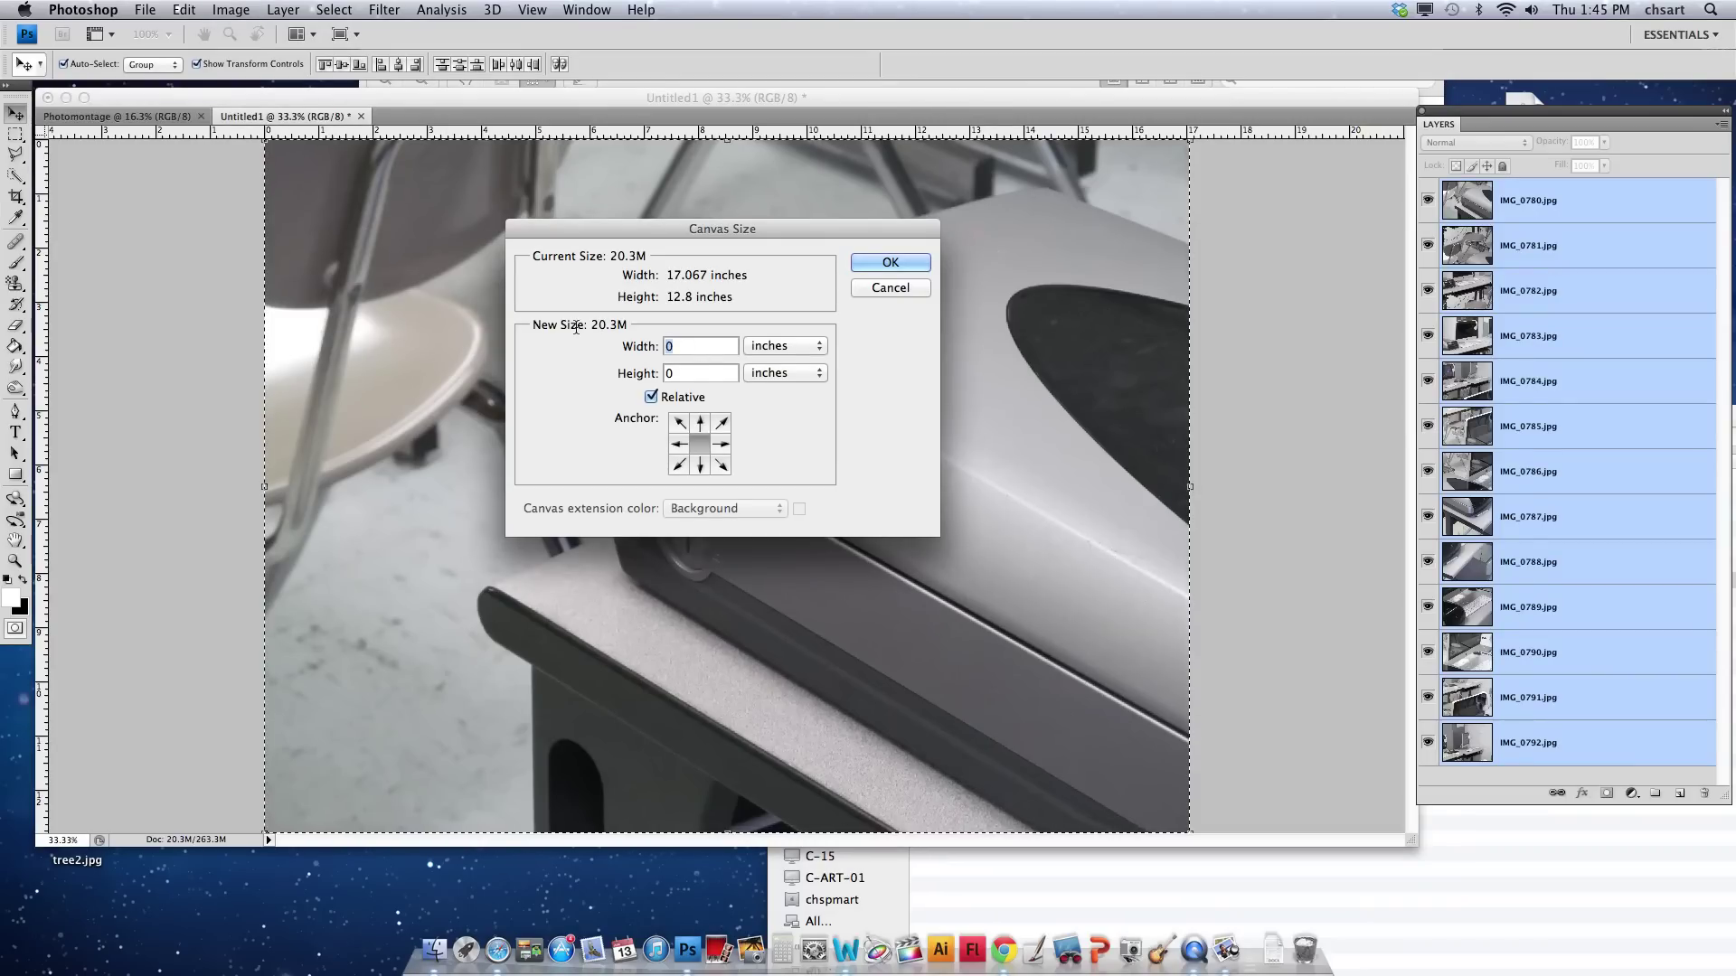
pyautogui.press('Return')
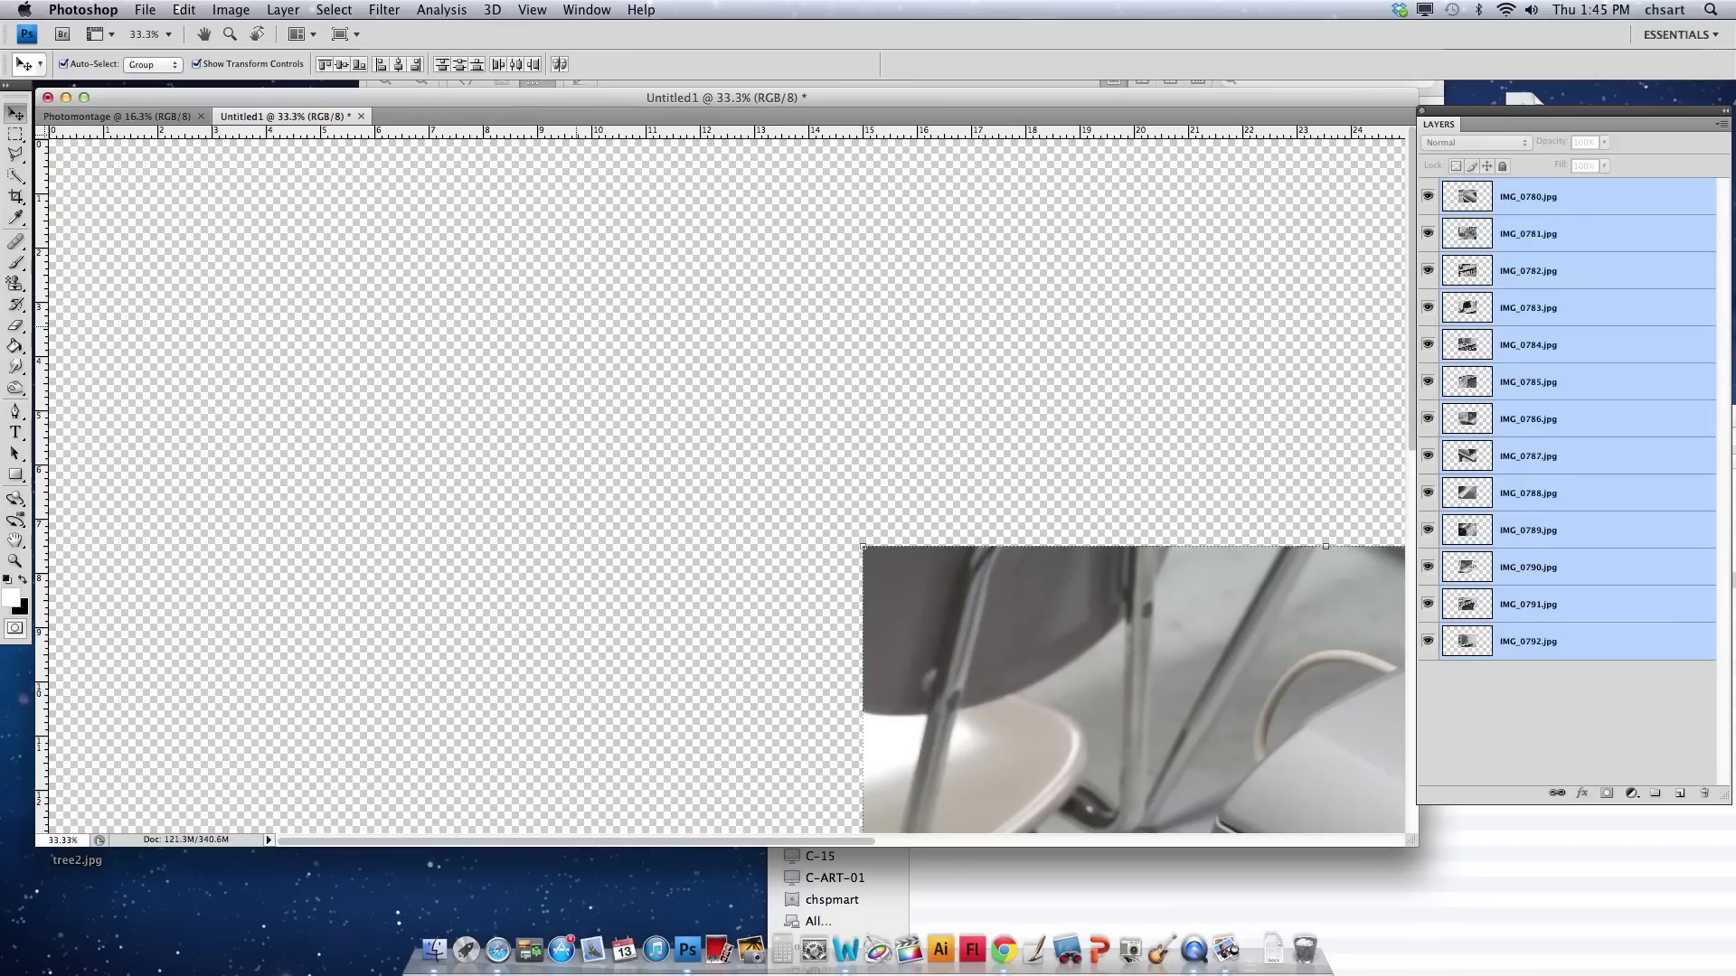
pyautogui.press('super+0')
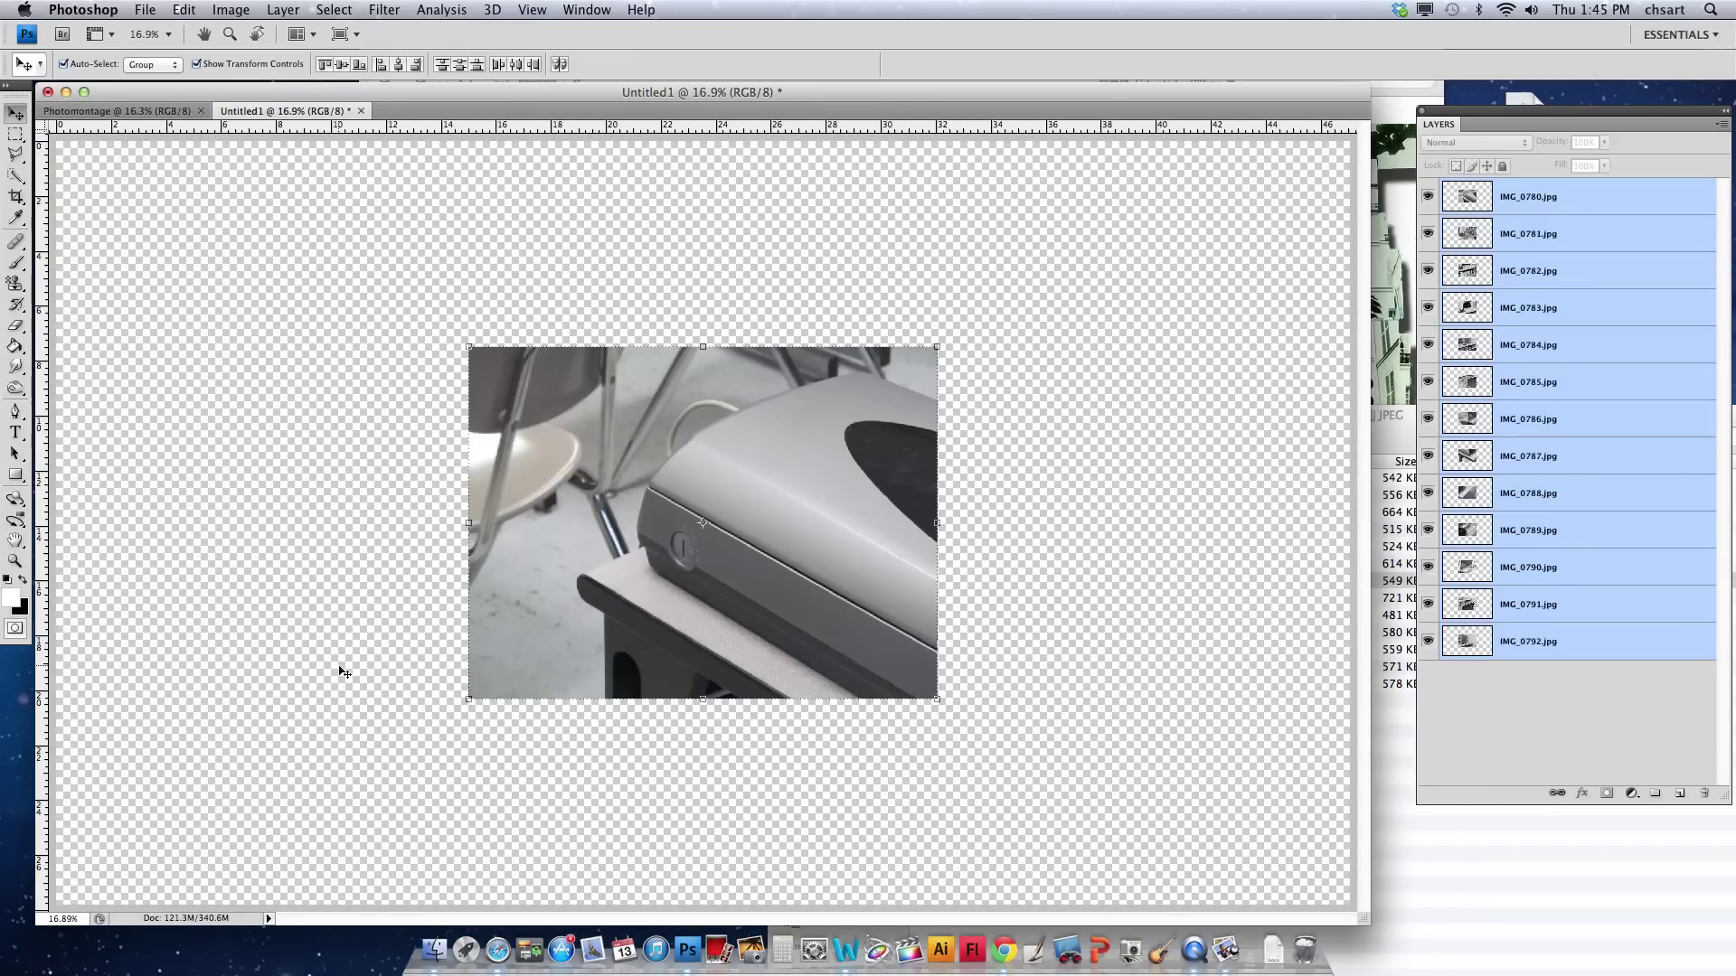
pyautogui.click(340, 431)
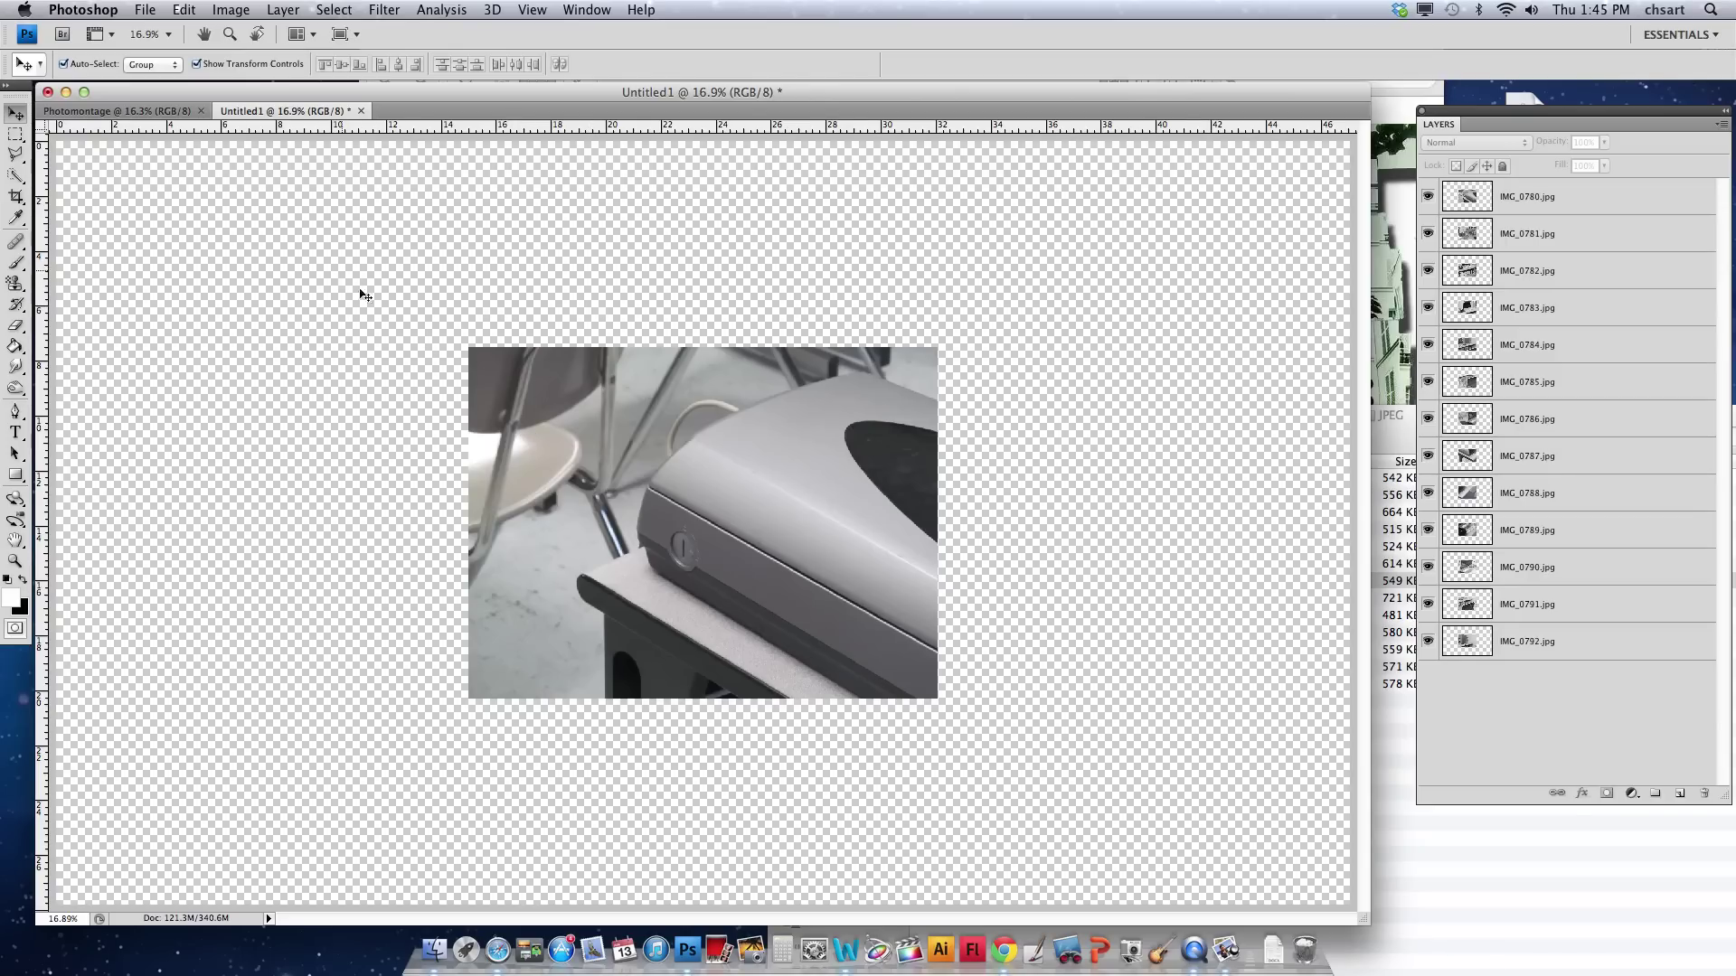
# Select all 13 photo layers and Free Transform them proportionally down to 36.9%.
pyautogui.moveTo(339, 268); pyautogui.dragTo(1137, 833)
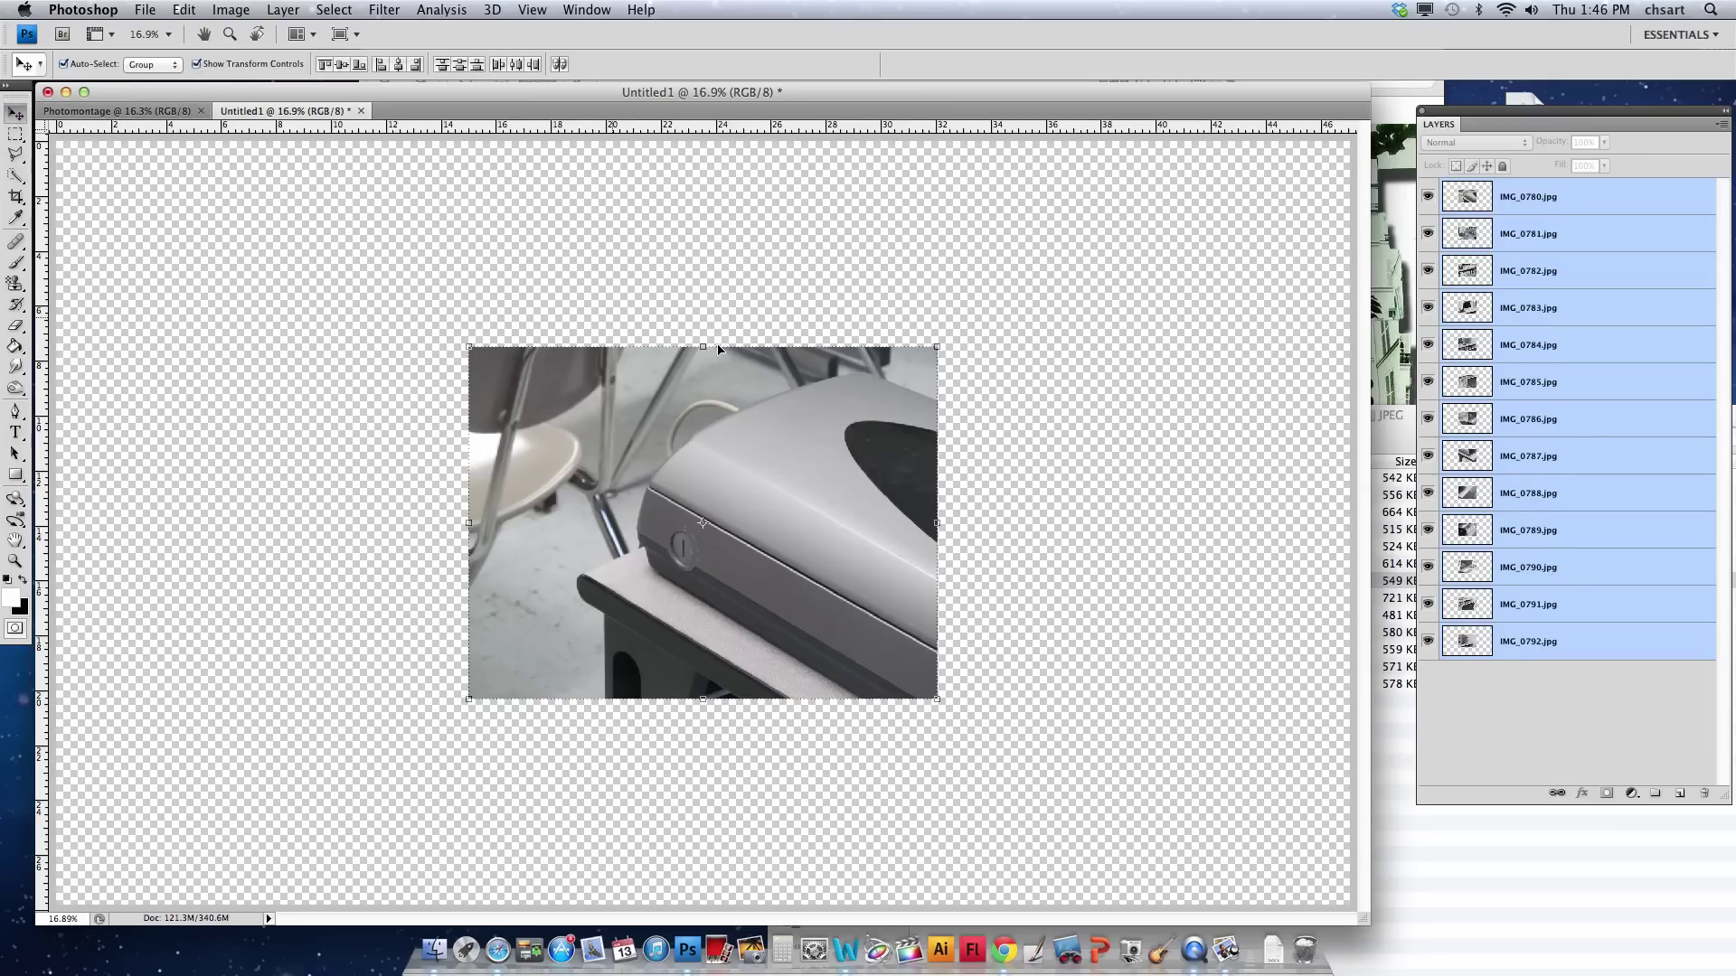
pyautogui.moveTo(941, 346); pyautogui.dragTo(548, 442)
pyautogui.press('shift')
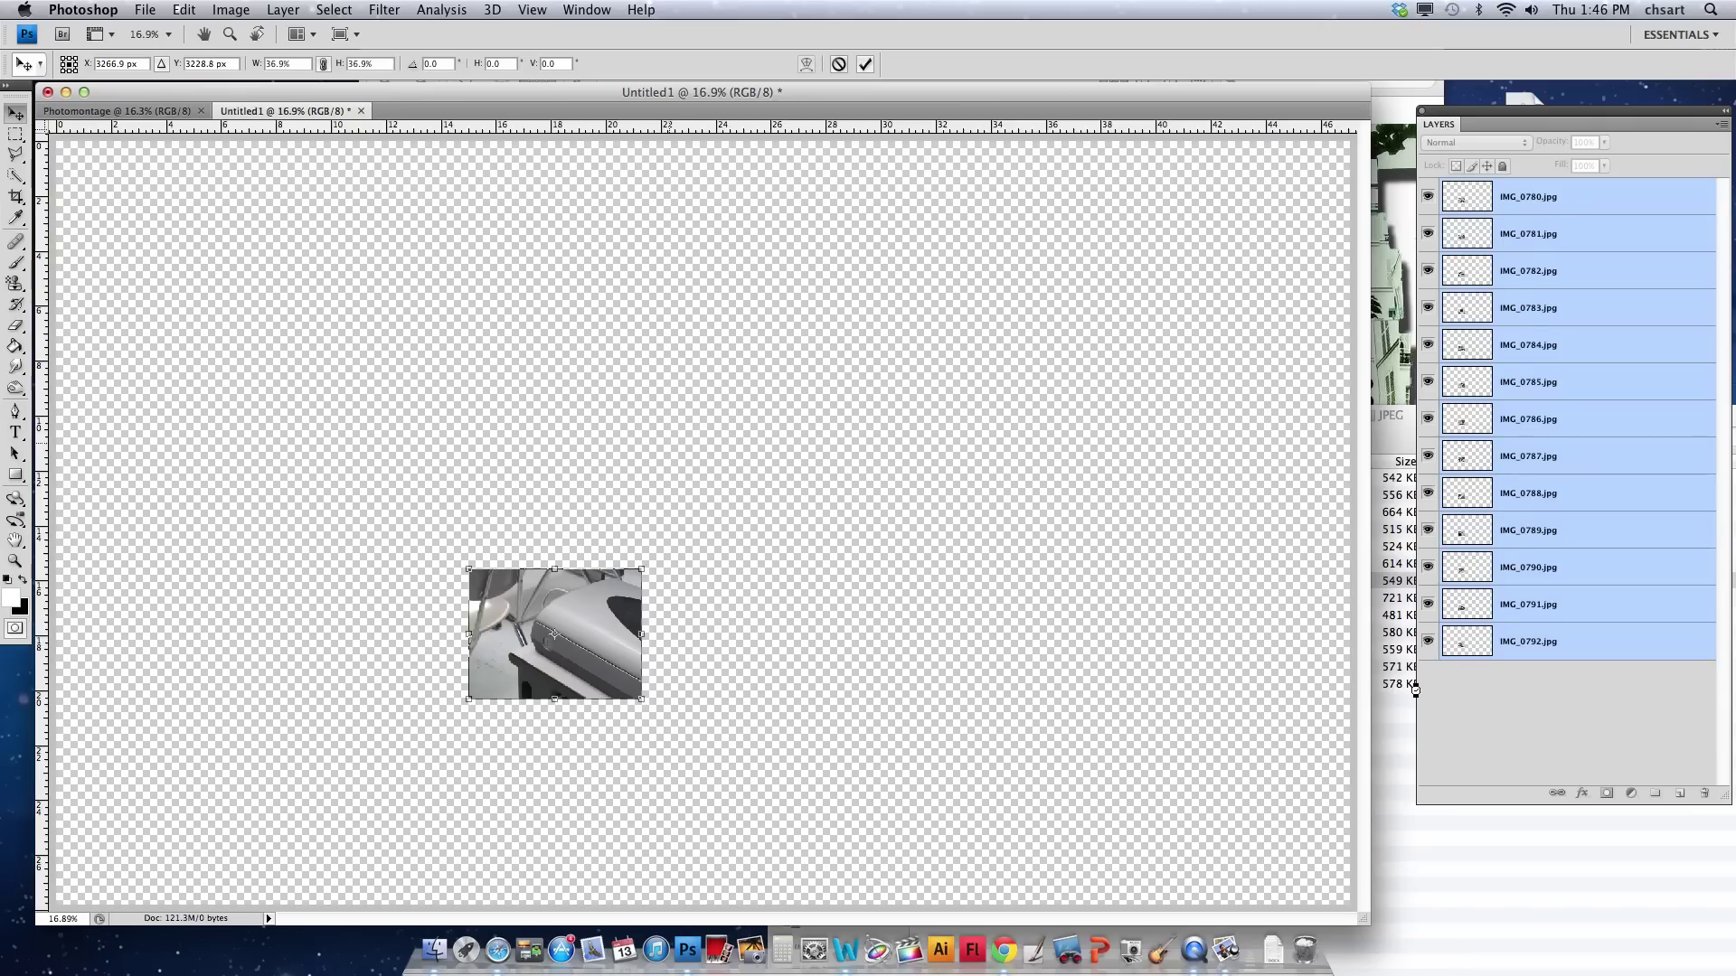
pyautogui.press('Return')
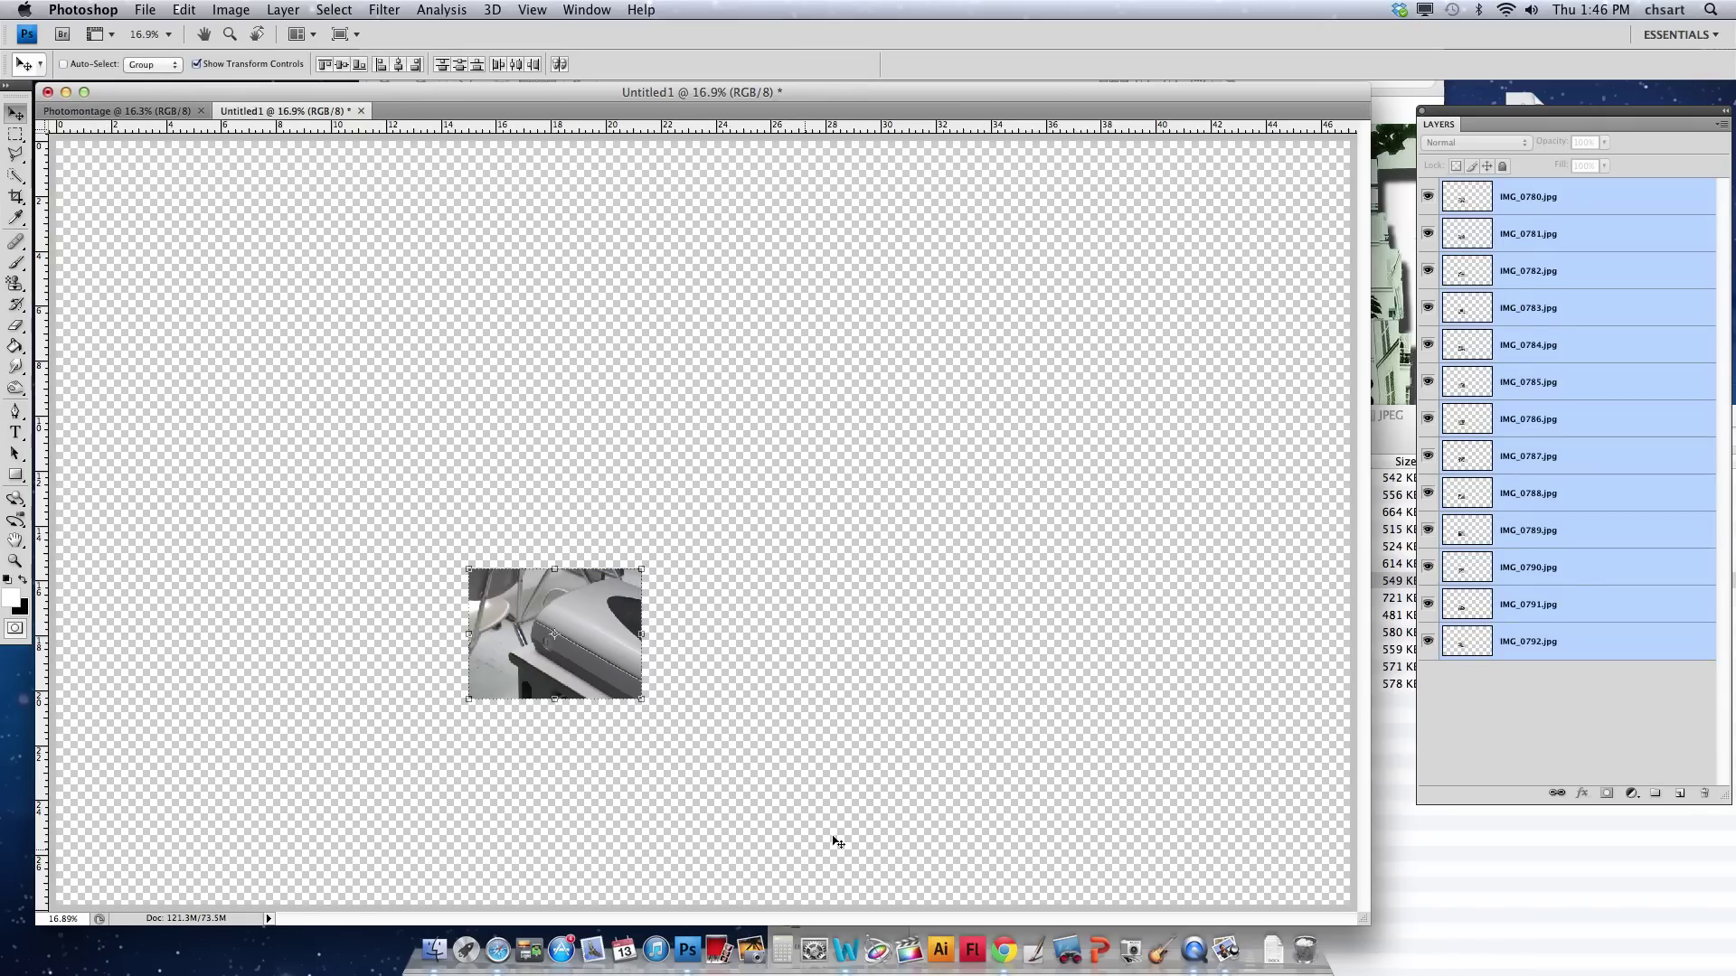
# Drag IMG_0780, IMG_0781 and IMG_0782 out of the stack, overlapping IMG_0782 with the monitor photo.
pyautogui.click(1546, 197)
pyautogui.moveTo(596, 610); pyautogui.dragTo(902, 438)
pyautogui.click(1534, 235)
pyautogui.moveTo(609, 607); pyautogui.dragTo(884, 619)
pyautogui.click(1506, 284)
pyautogui.moveTo(554, 633); pyautogui.dragTo(575, 726)
pyautogui.moveTo(578, 642); pyautogui.dragTo(572, 685)
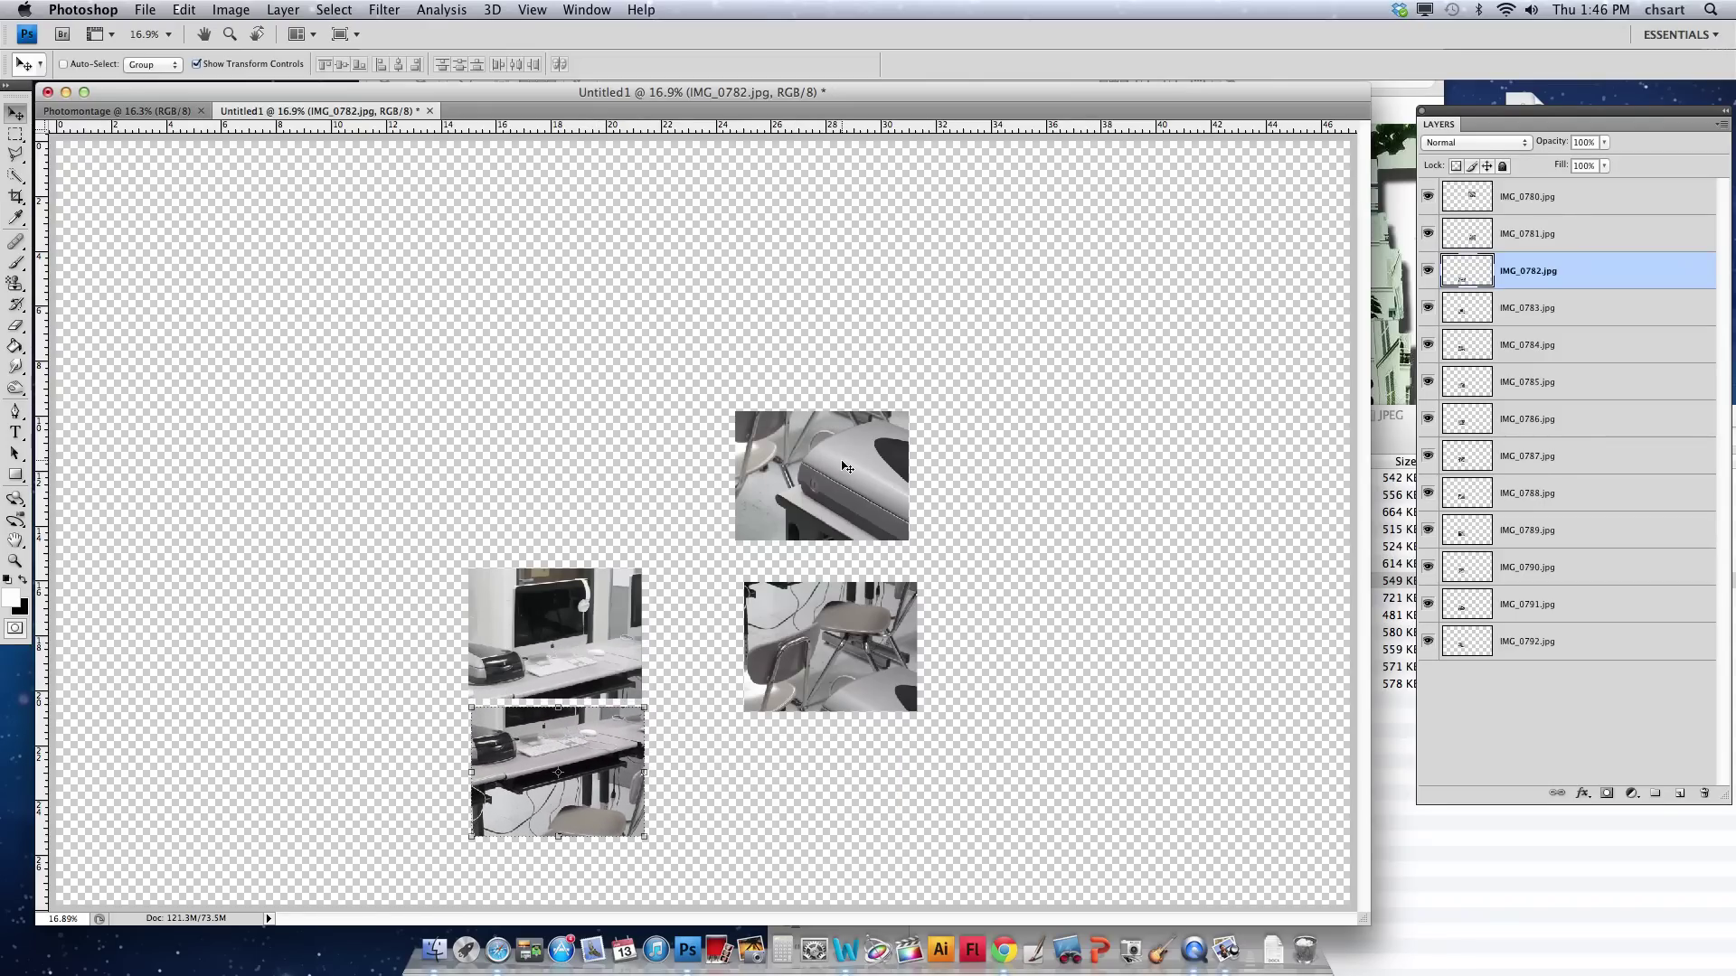
pyautogui.moveTo(555, 787)
pyautogui.mouseDown()
pyautogui.moveTo(538, 719)
pyautogui.moveTo(578, 767)
pyautogui.mouseUp()
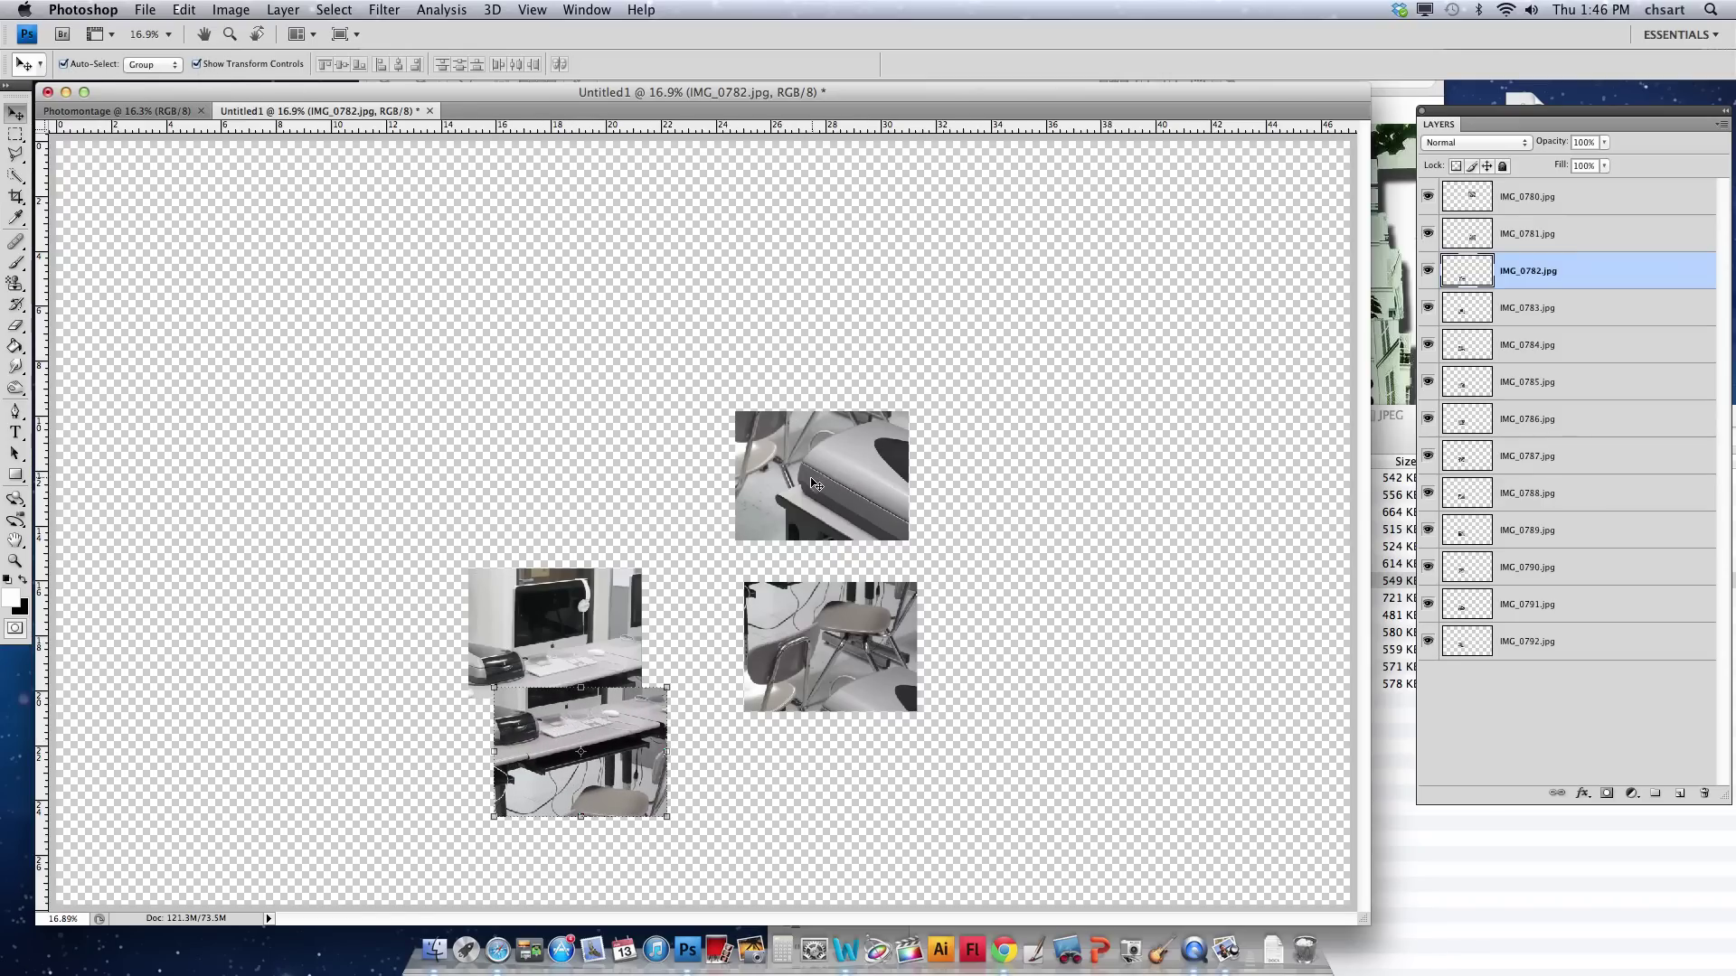
# Move the printer, chair and iMac desk pieces up and to the right.
pyautogui.moveTo(814, 484); pyautogui.dragTo(989, 386)
pyautogui.moveTo(846, 674); pyautogui.dragTo(1001, 608)
pyautogui.moveTo(549, 619); pyautogui.dragTo(610, 461)
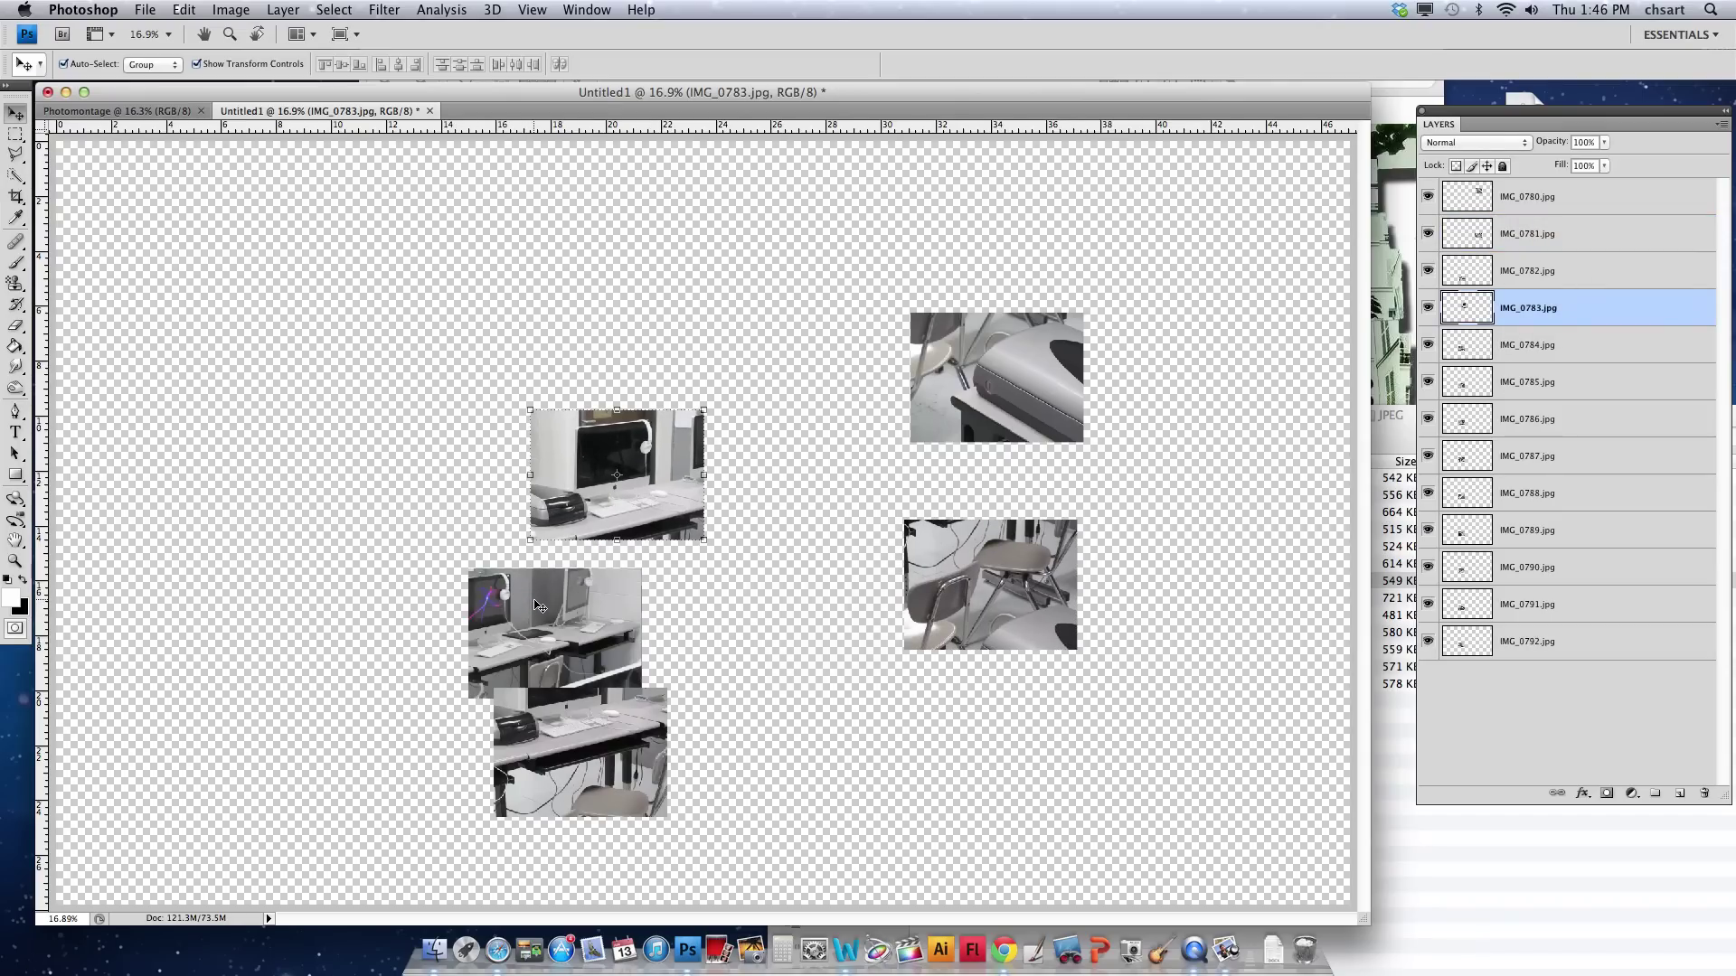
# Spread the iMac desk, IMG_0784, chair, printer, monitor and IMG_0792 pieces across the canvas.
pyautogui.moveTo(574, 441); pyautogui.dragTo(676, 333)
pyautogui.moveTo(509, 624); pyautogui.dragTo(733, 506)
pyautogui.moveTo(646, 385); pyautogui.dragTo(505, 374)
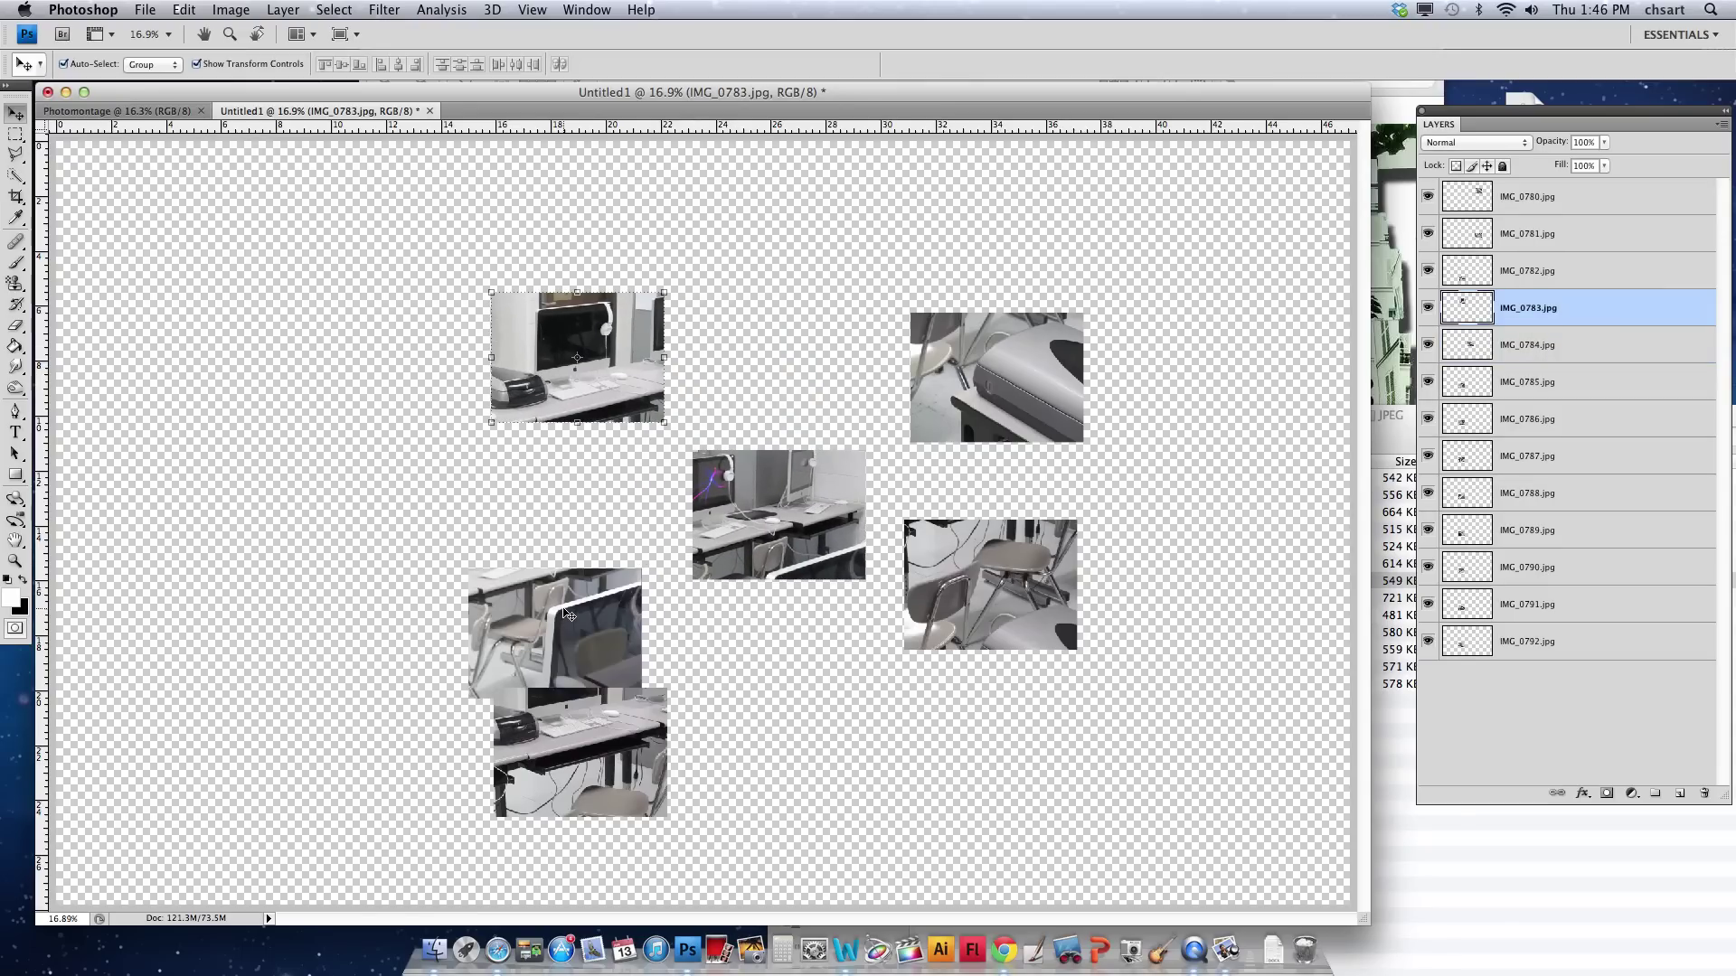
pyautogui.moveTo(567, 615); pyautogui.dragTo(1177, 468)
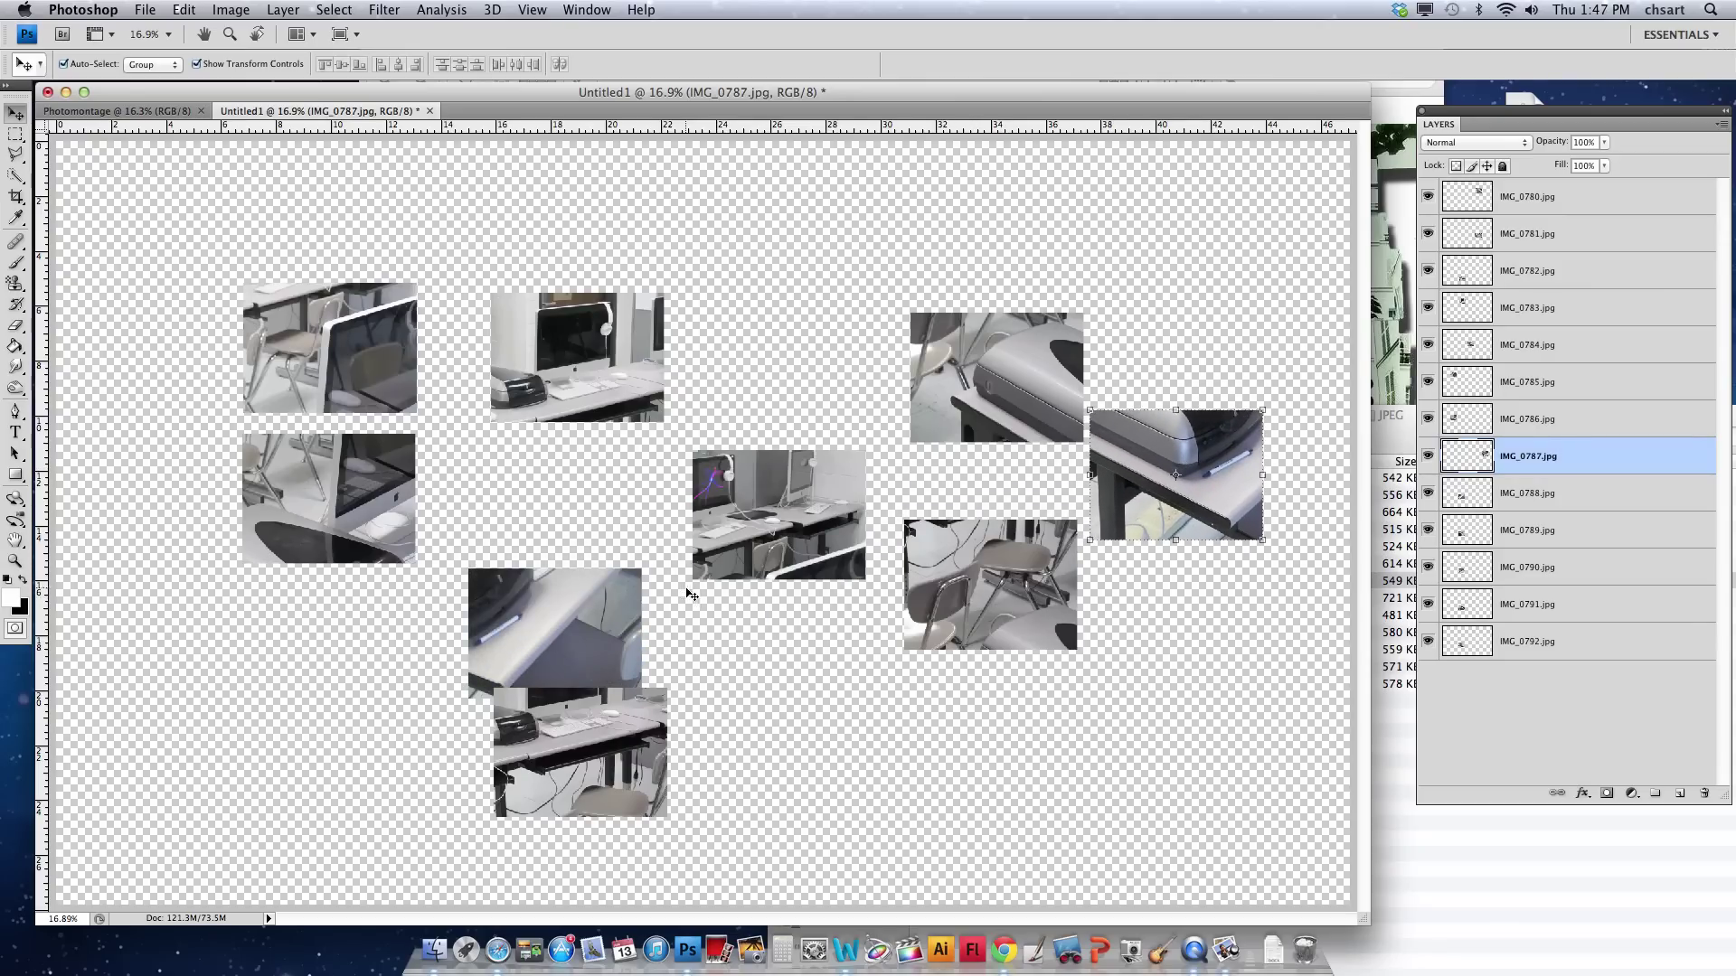
pyautogui.moveTo(556, 630); pyautogui.dragTo(1161, 324)
pyautogui.moveTo(577, 628); pyautogui.dragTo(417, 463)
pyautogui.moveTo(553, 648); pyautogui.dragTo(446, 266)
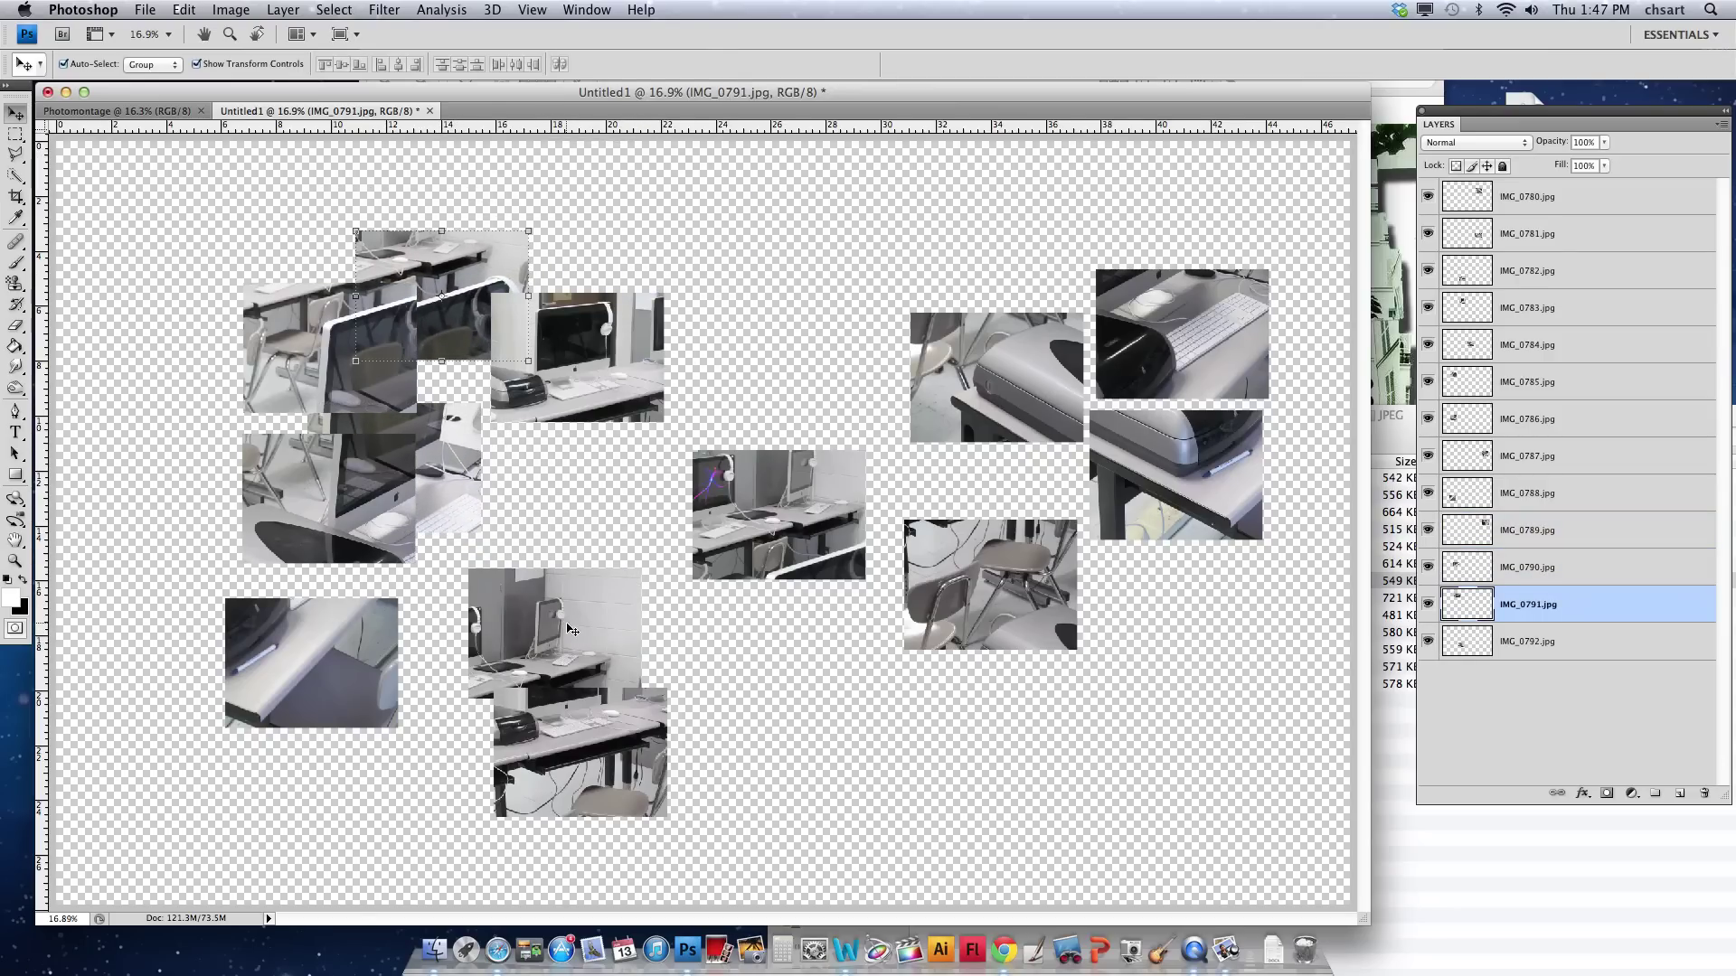
pyautogui.moveTo(570, 630); pyautogui.dragTo(803, 326)
# Cluster the chair, IMG_0786 and IMG_0783 photos, and place printer pieces IMG_0788 and IMG_0787 toward the right.
pyautogui.moveTo(368, 338); pyautogui.dragTo(290, 296)
pyautogui.moveTo(328, 496); pyautogui.dragTo(251, 455)
pyautogui.moveTo(377, 468); pyautogui.dragTo(415, 447)
pyautogui.moveTo(571, 371); pyautogui.dragTo(623, 310)
pyautogui.moveTo(337, 691); pyautogui.dragTo(1280, 660)
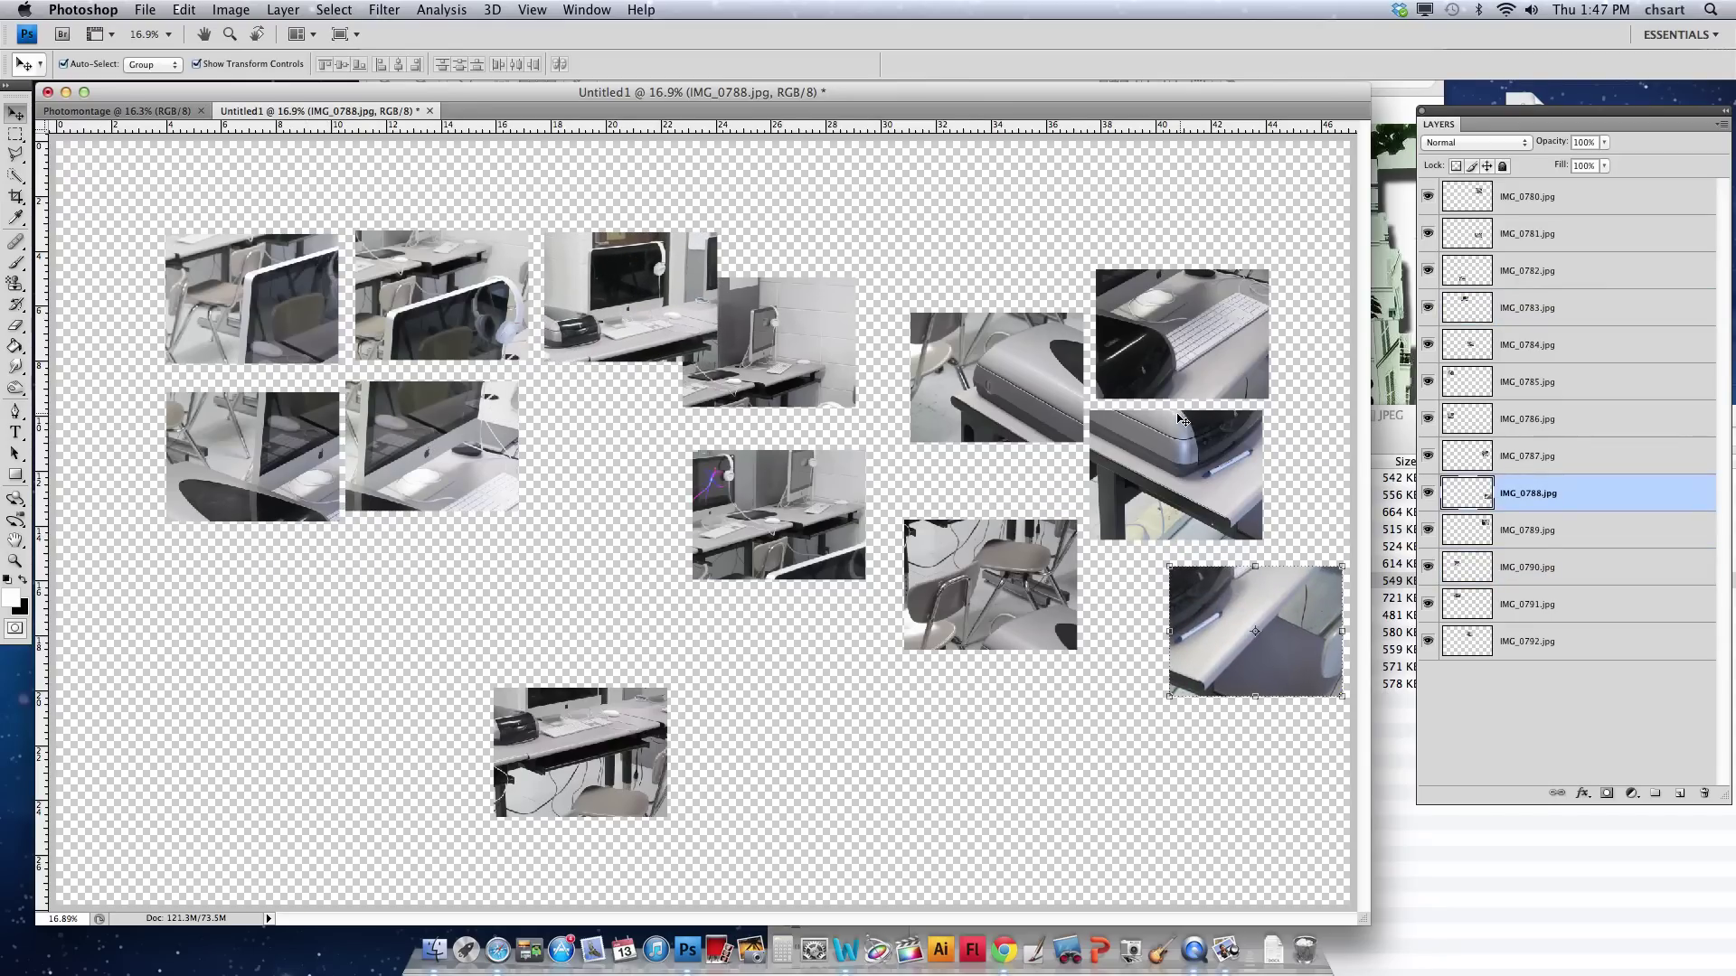
pyautogui.moveTo(1182, 422); pyautogui.dragTo(843, 777)
pyautogui.moveTo(1053, 723); pyautogui.dragTo(1126, 504)
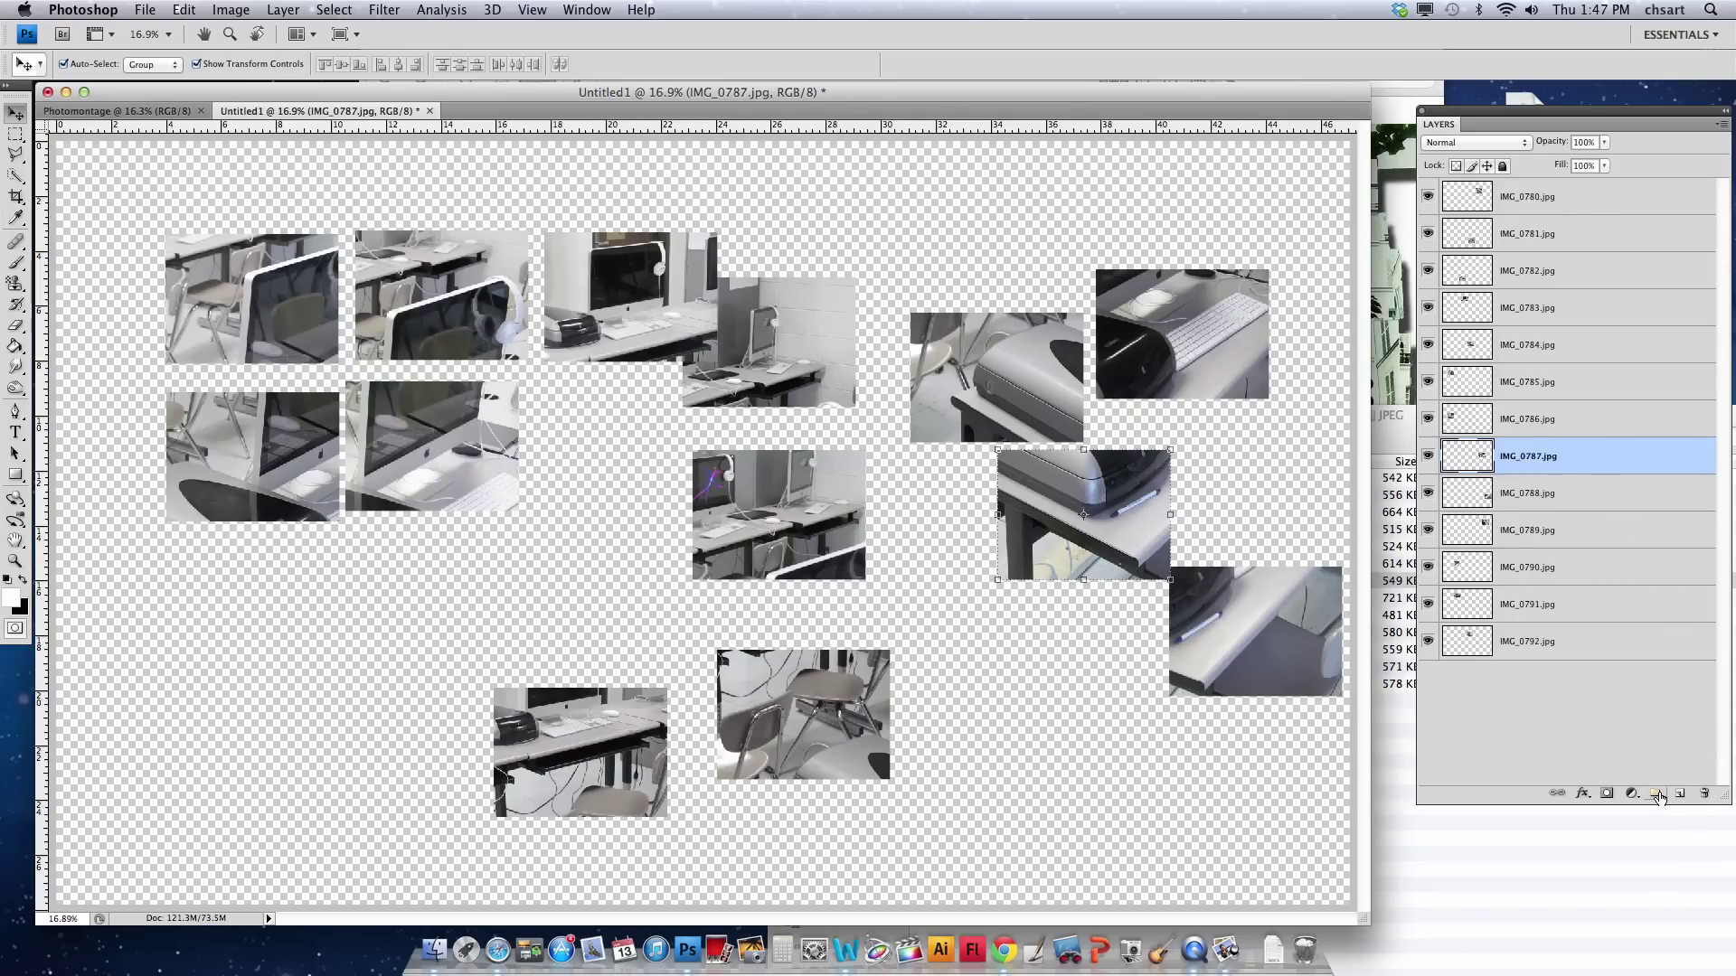
# Create two layer groups named 'Right' and 'Left'.
pyautogui.click(1656, 794)
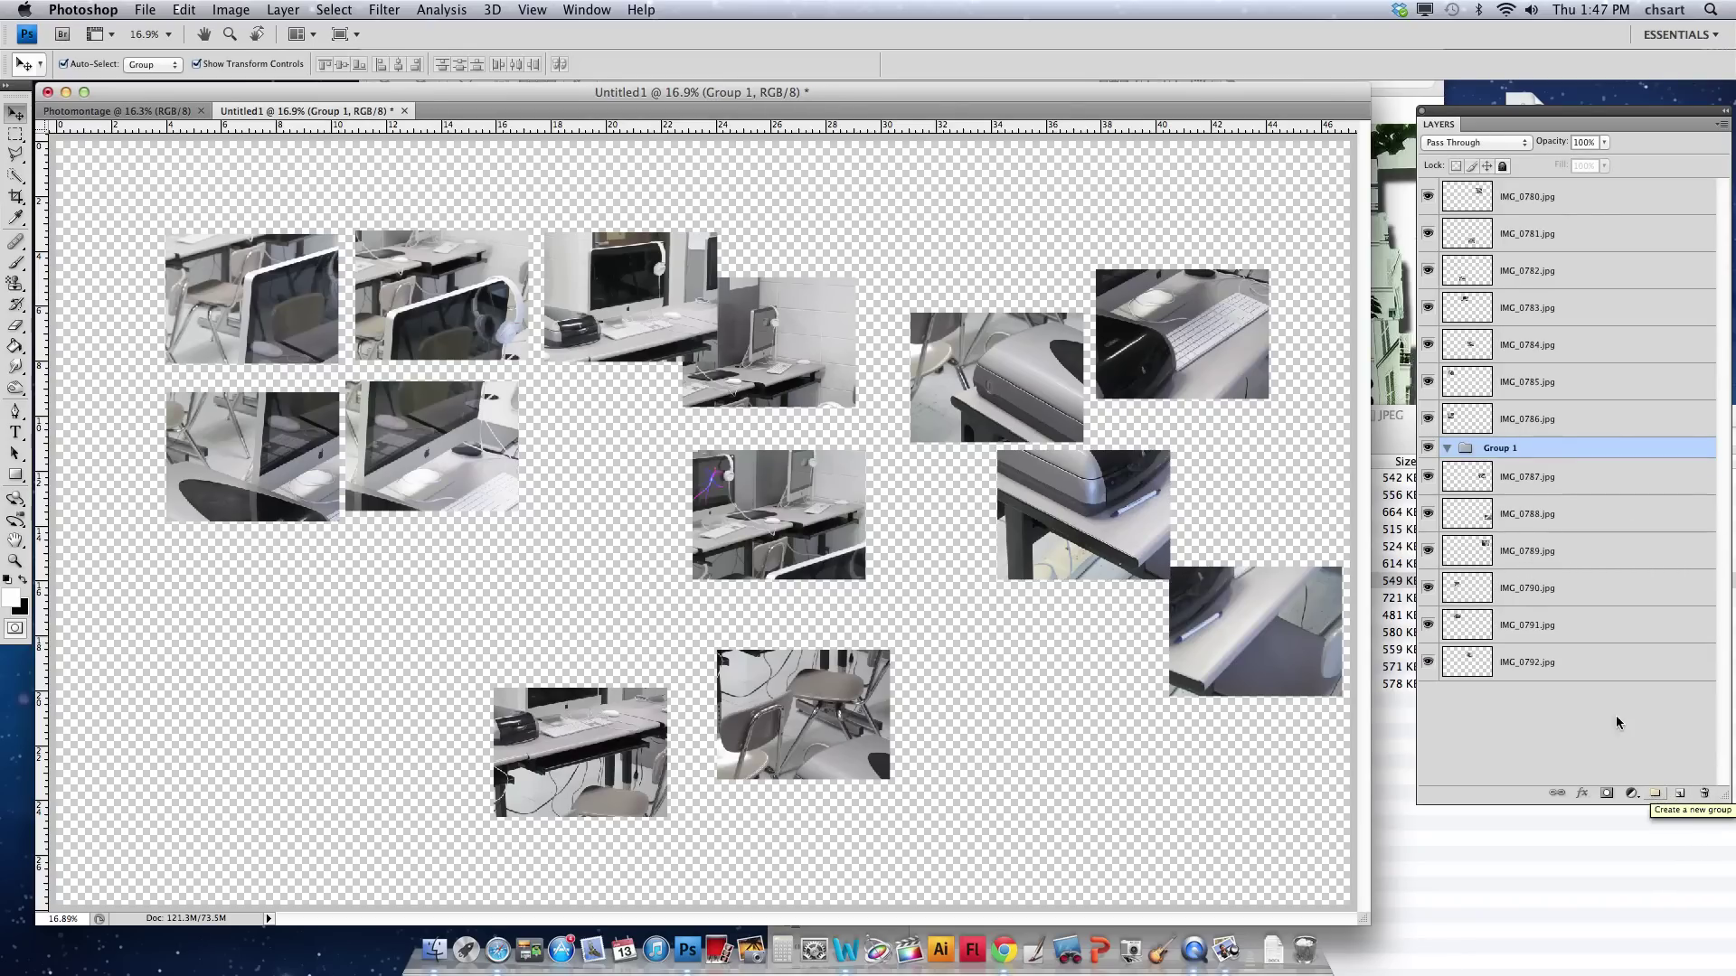
pyautogui.doubleClick(1501, 449)
pyautogui.write('Right')
pyautogui.press('Return')
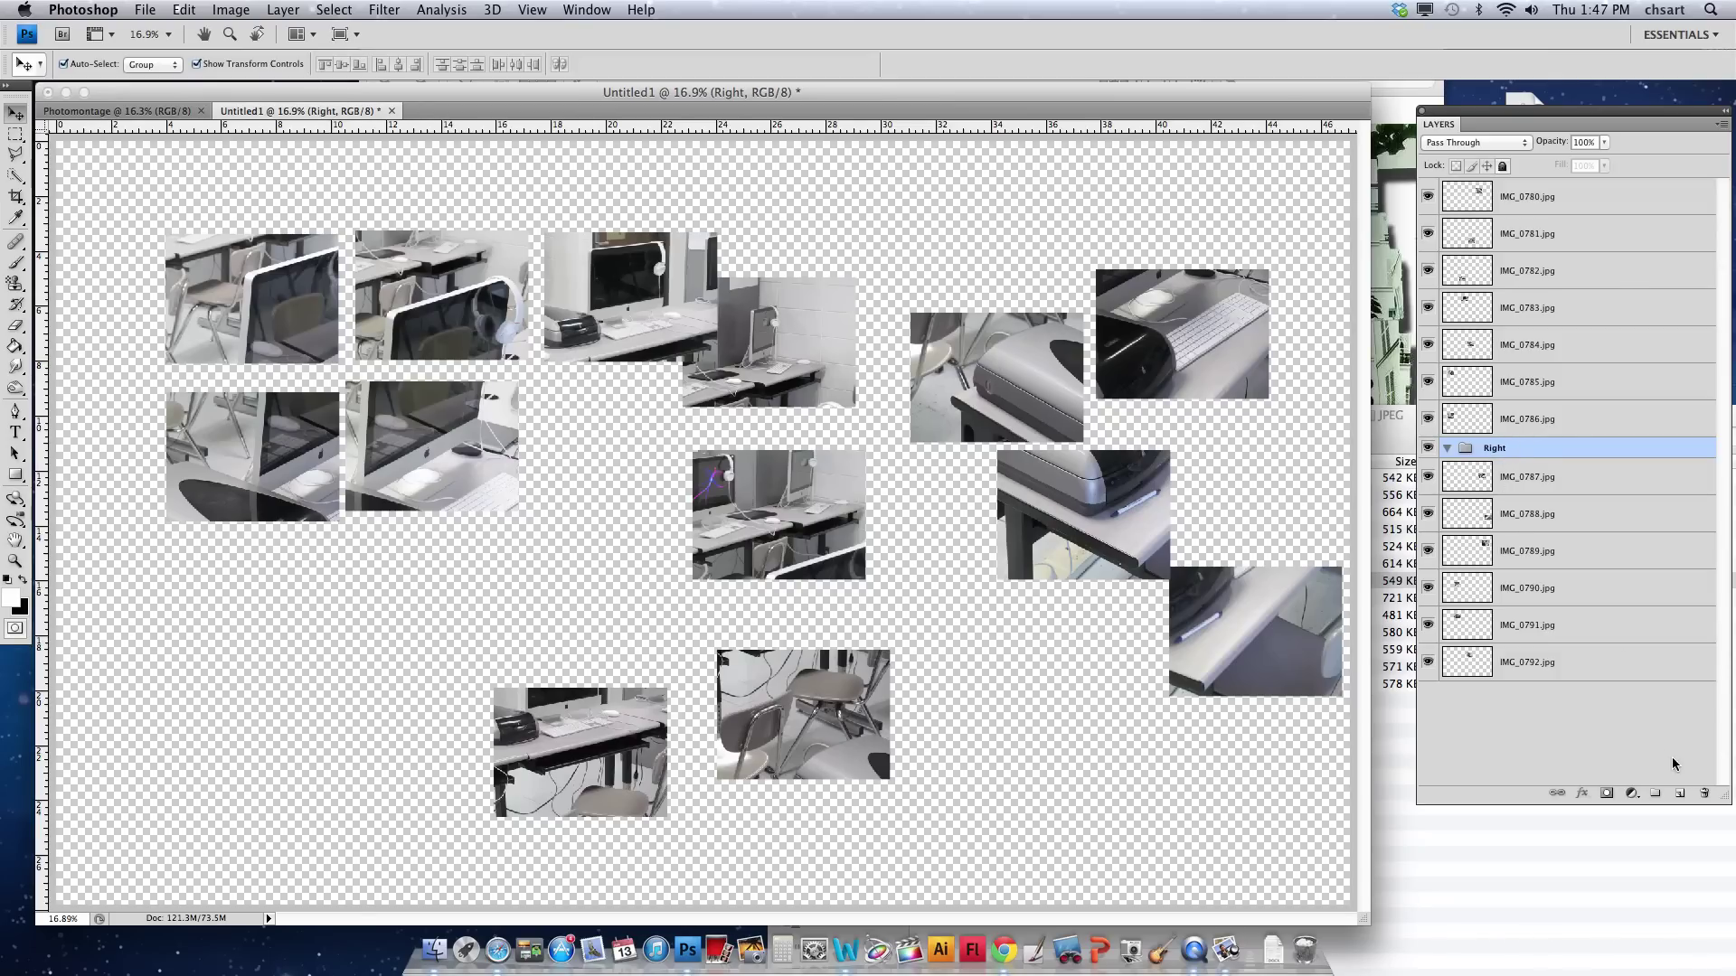
pyautogui.click(1656, 794)
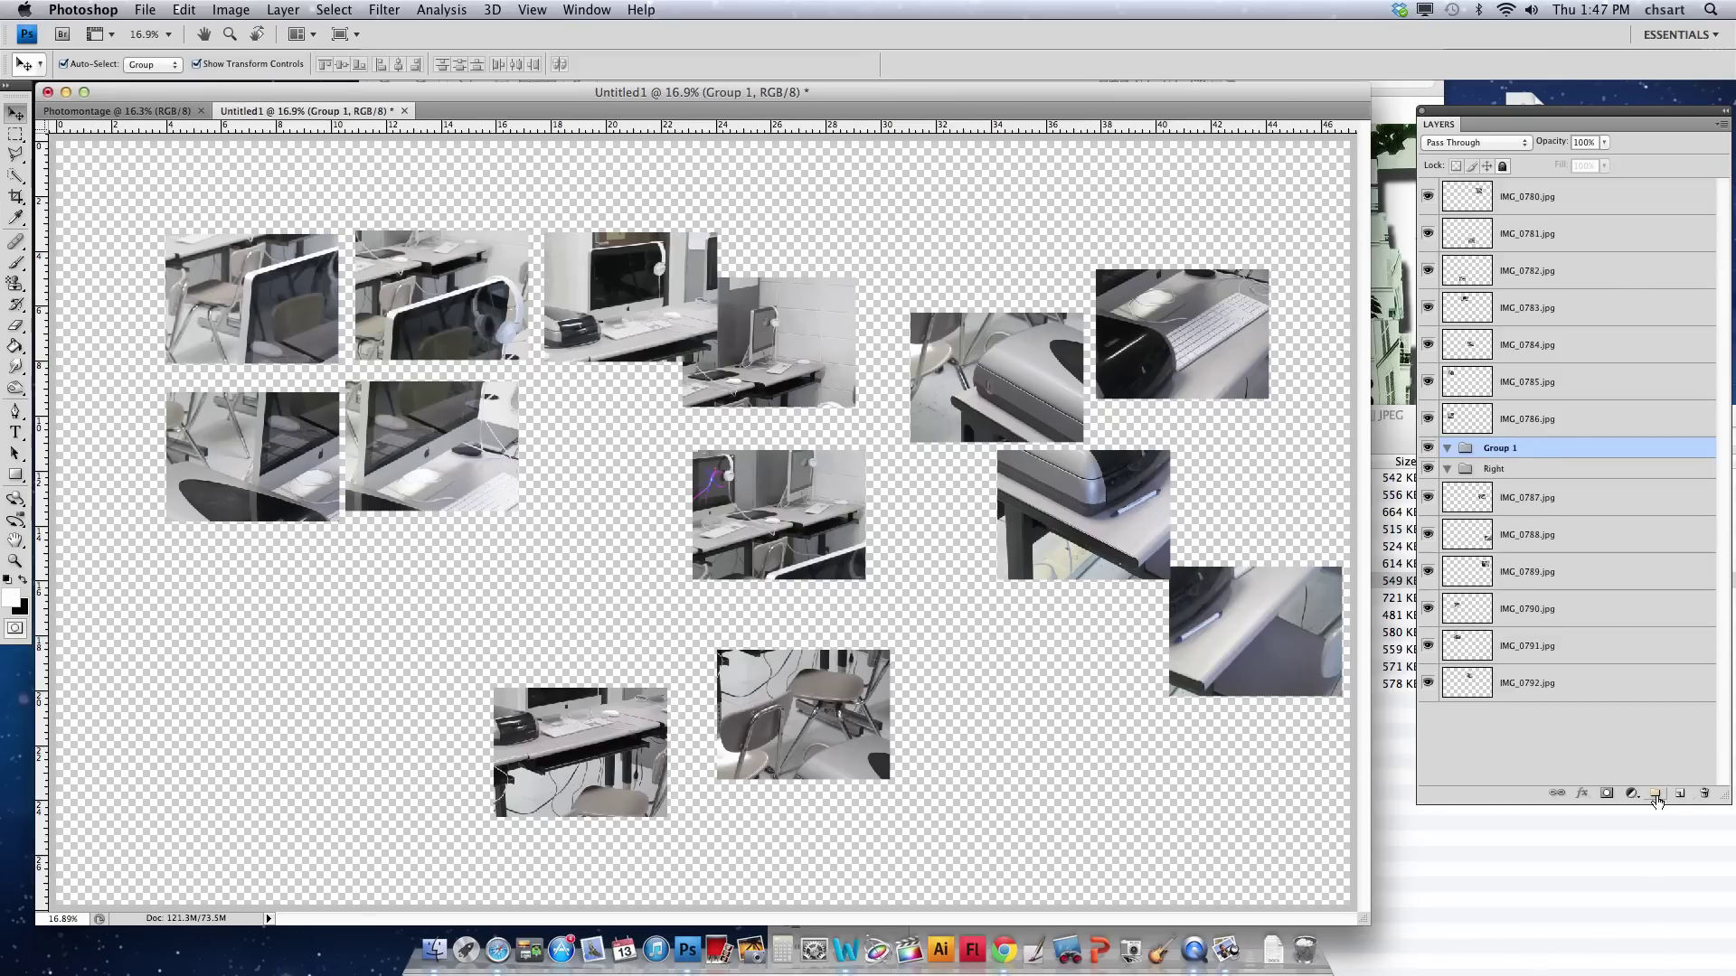
pyautogui.doubleClick(1501, 450)
pyautogui.write('Left')
pyautogui.press('Return')
# Move the five upper-left photos into the Left group and verify its contents.
pyautogui.click(590, 499)
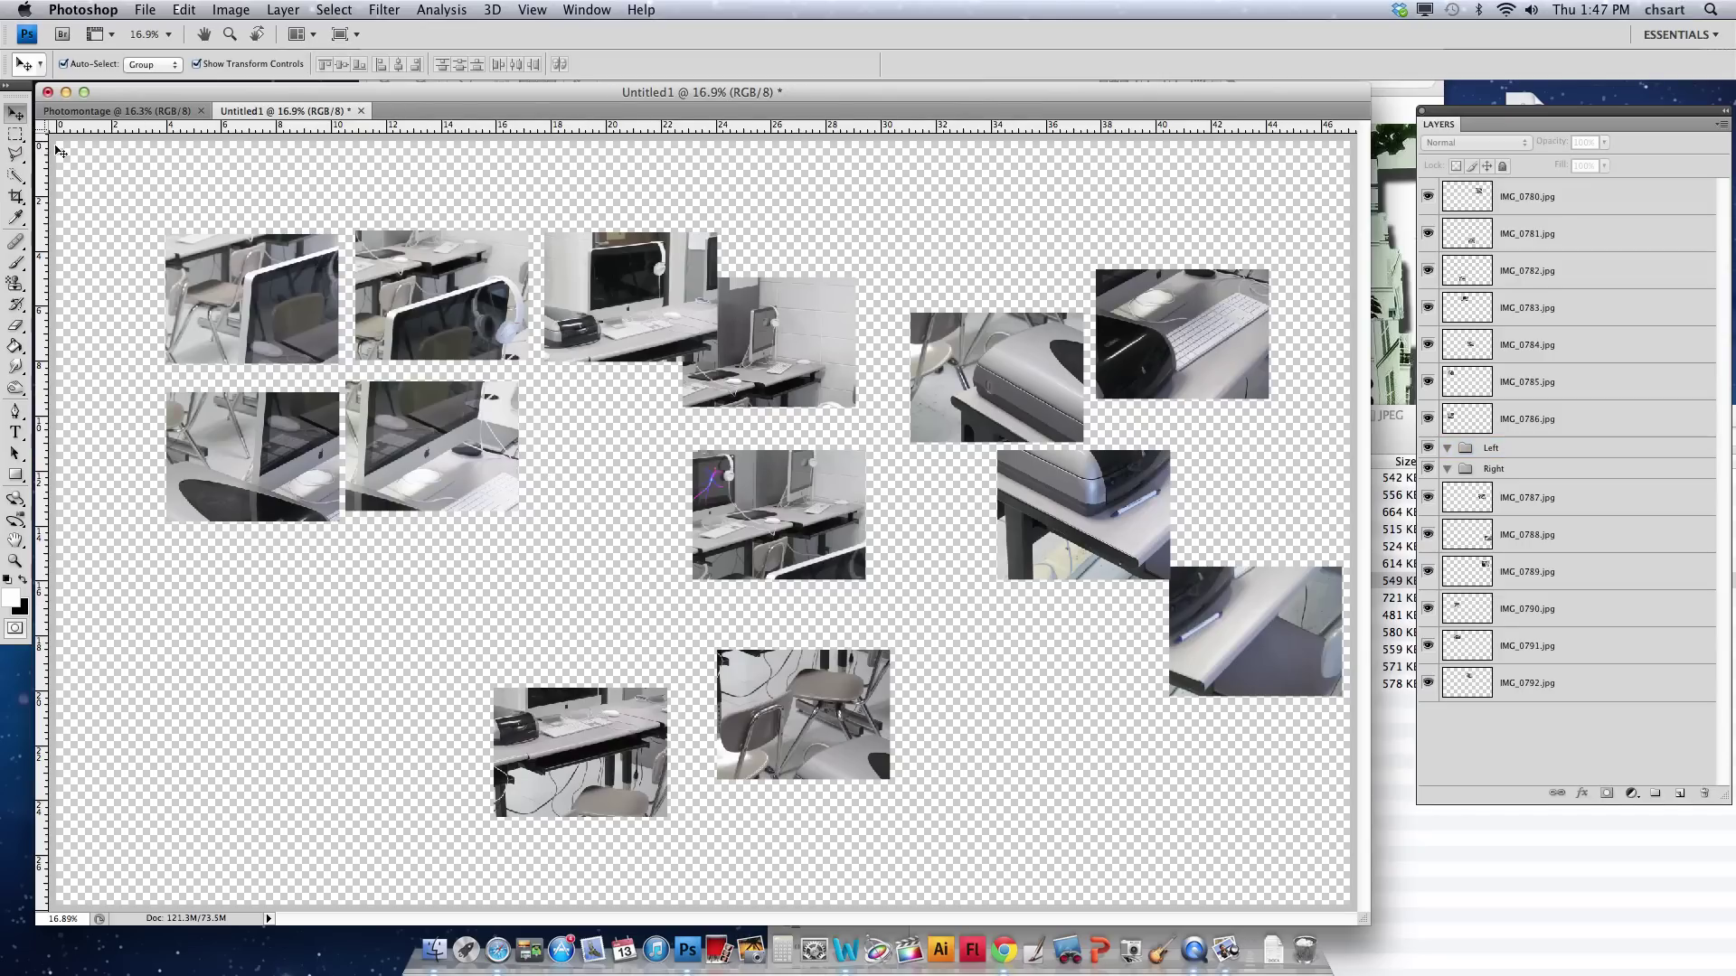
pyautogui.moveTo(127, 210); pyautogui.dragTo(583, 525)
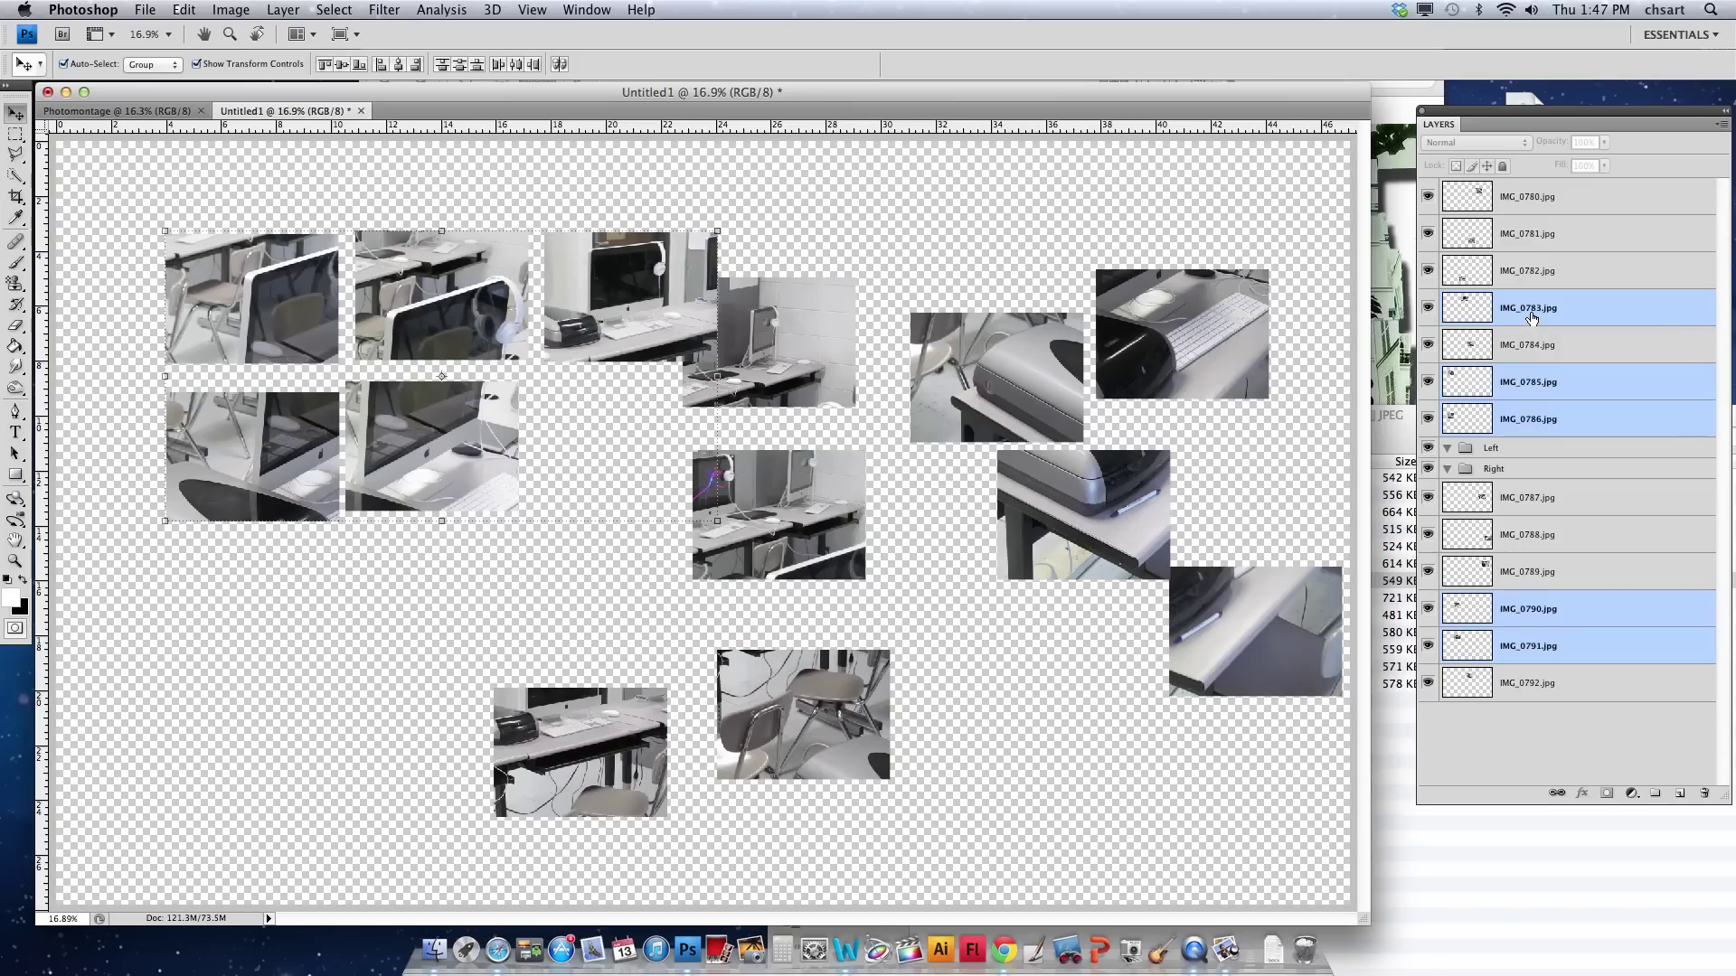
pyautogui.moveTo(1531, 314); pyautogui.dragTo(1509, 449)
pyautogui.click(1429, 338)
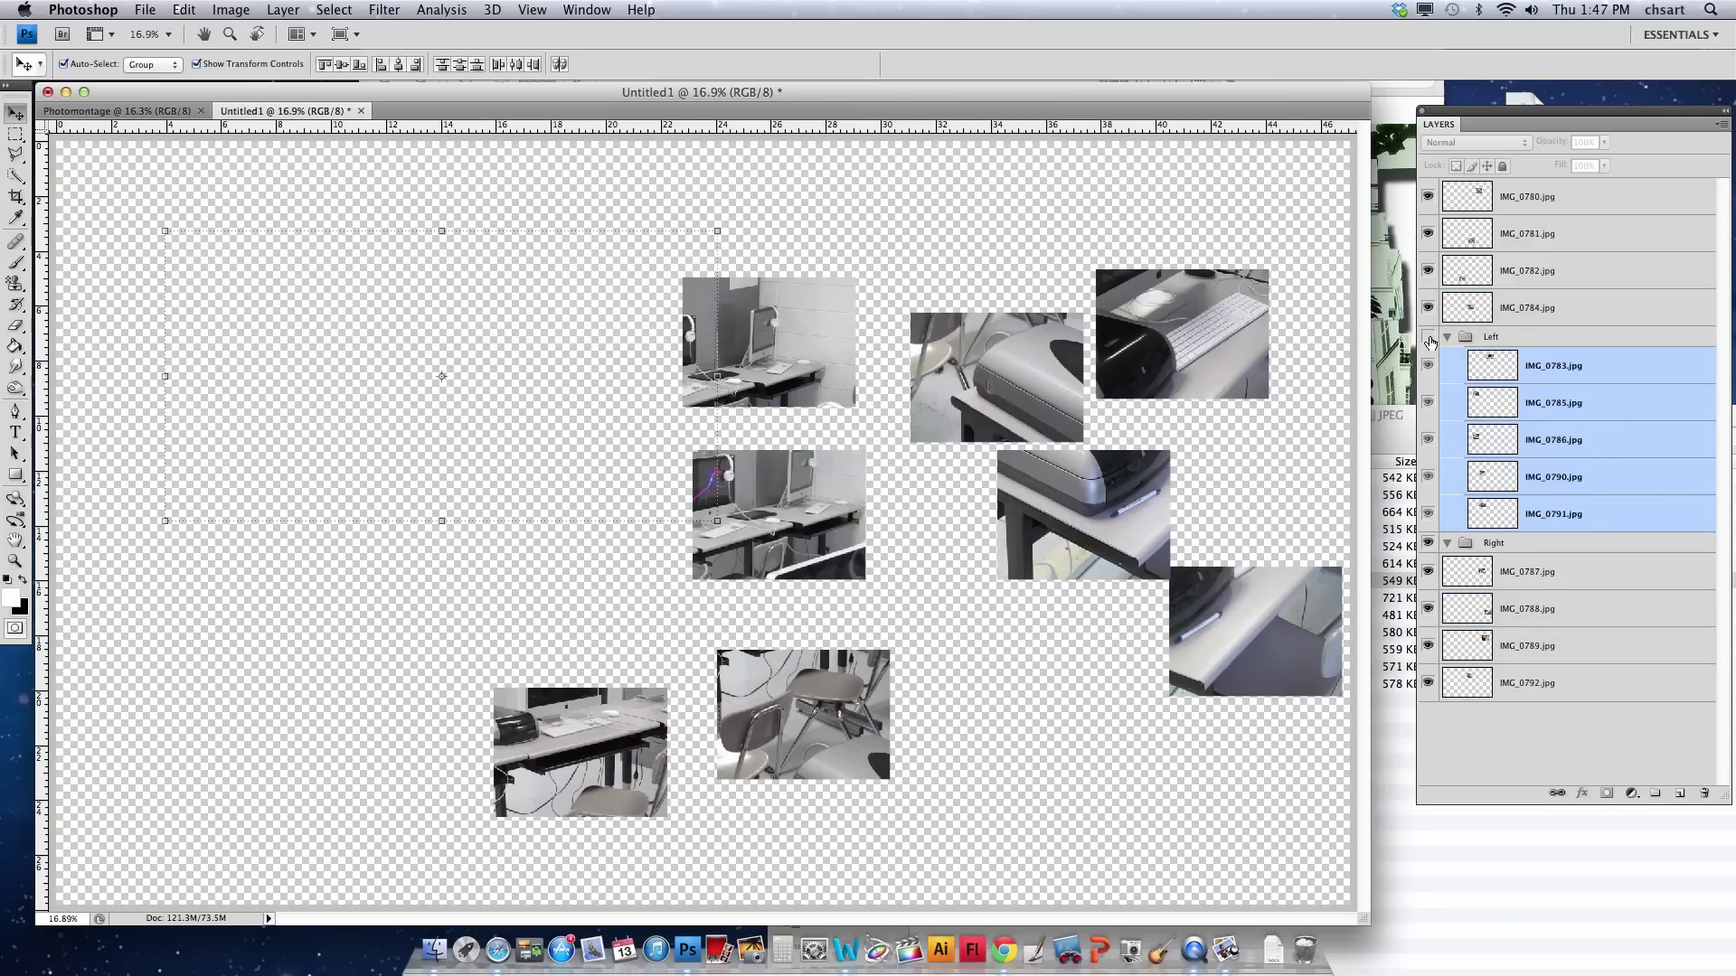
pyautogui.click(1429, 337)
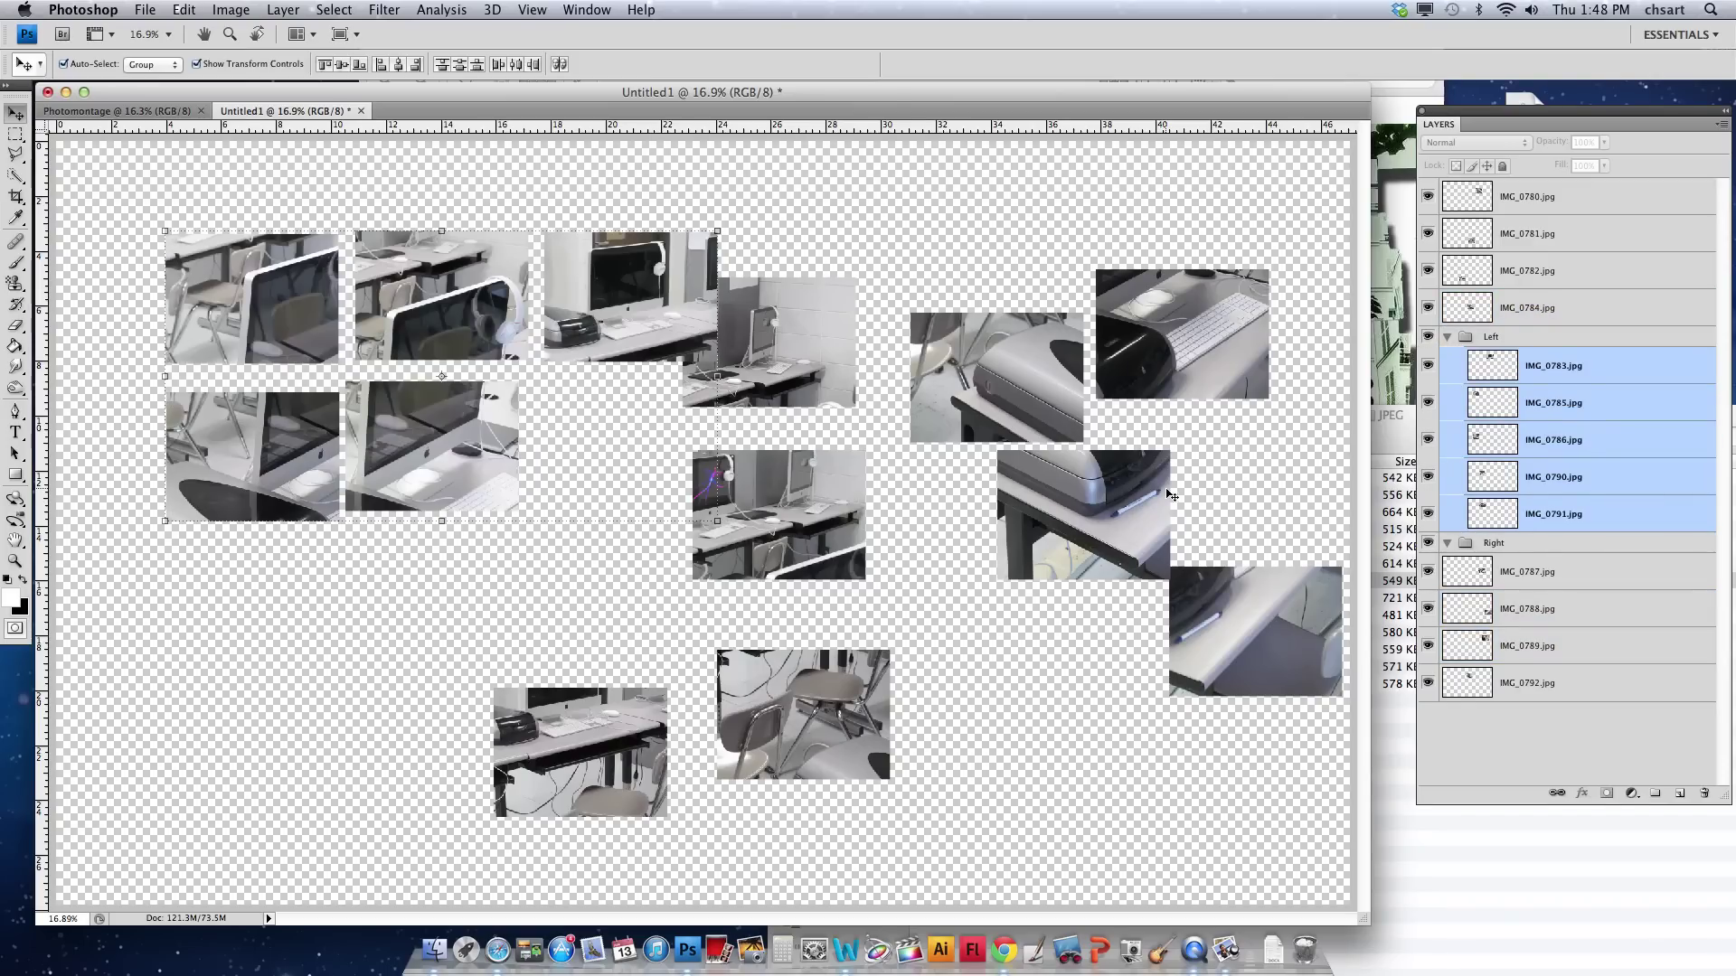
# Add IMG_0782 to Left, hide Left, and move the remaining seven photos into Right.
pyautogui.click(606, 758)
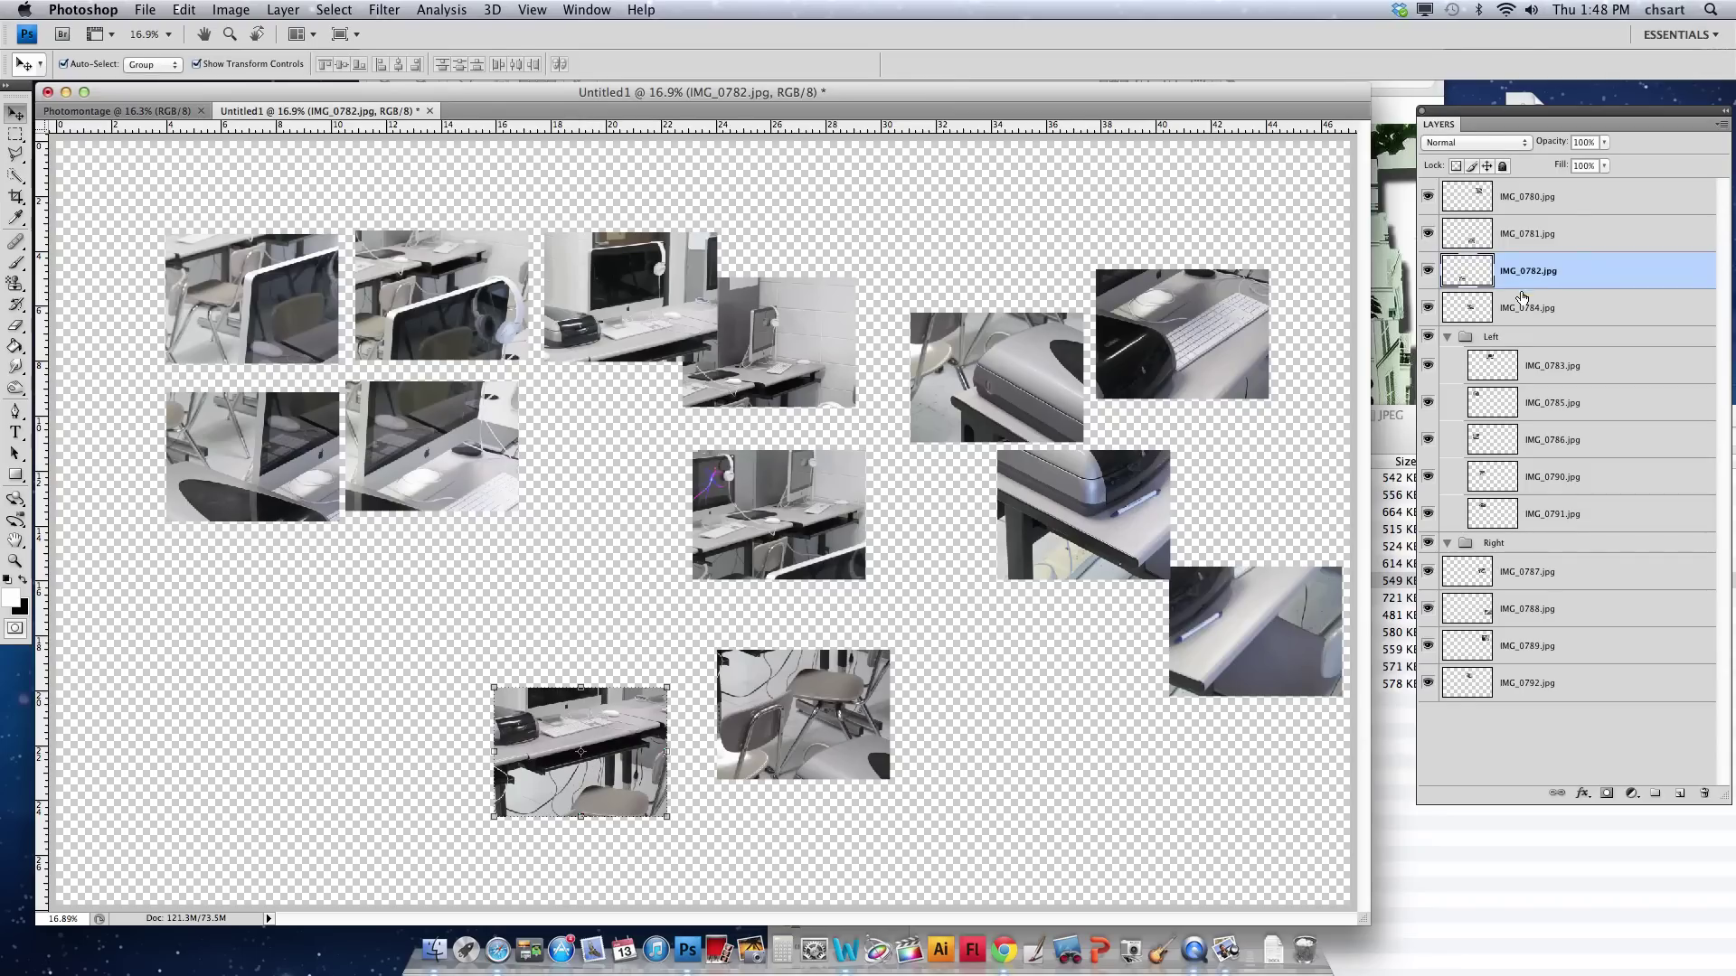
pyautogui.moveTo(1523, 295); pyautogui.dragTo(1514, 340)
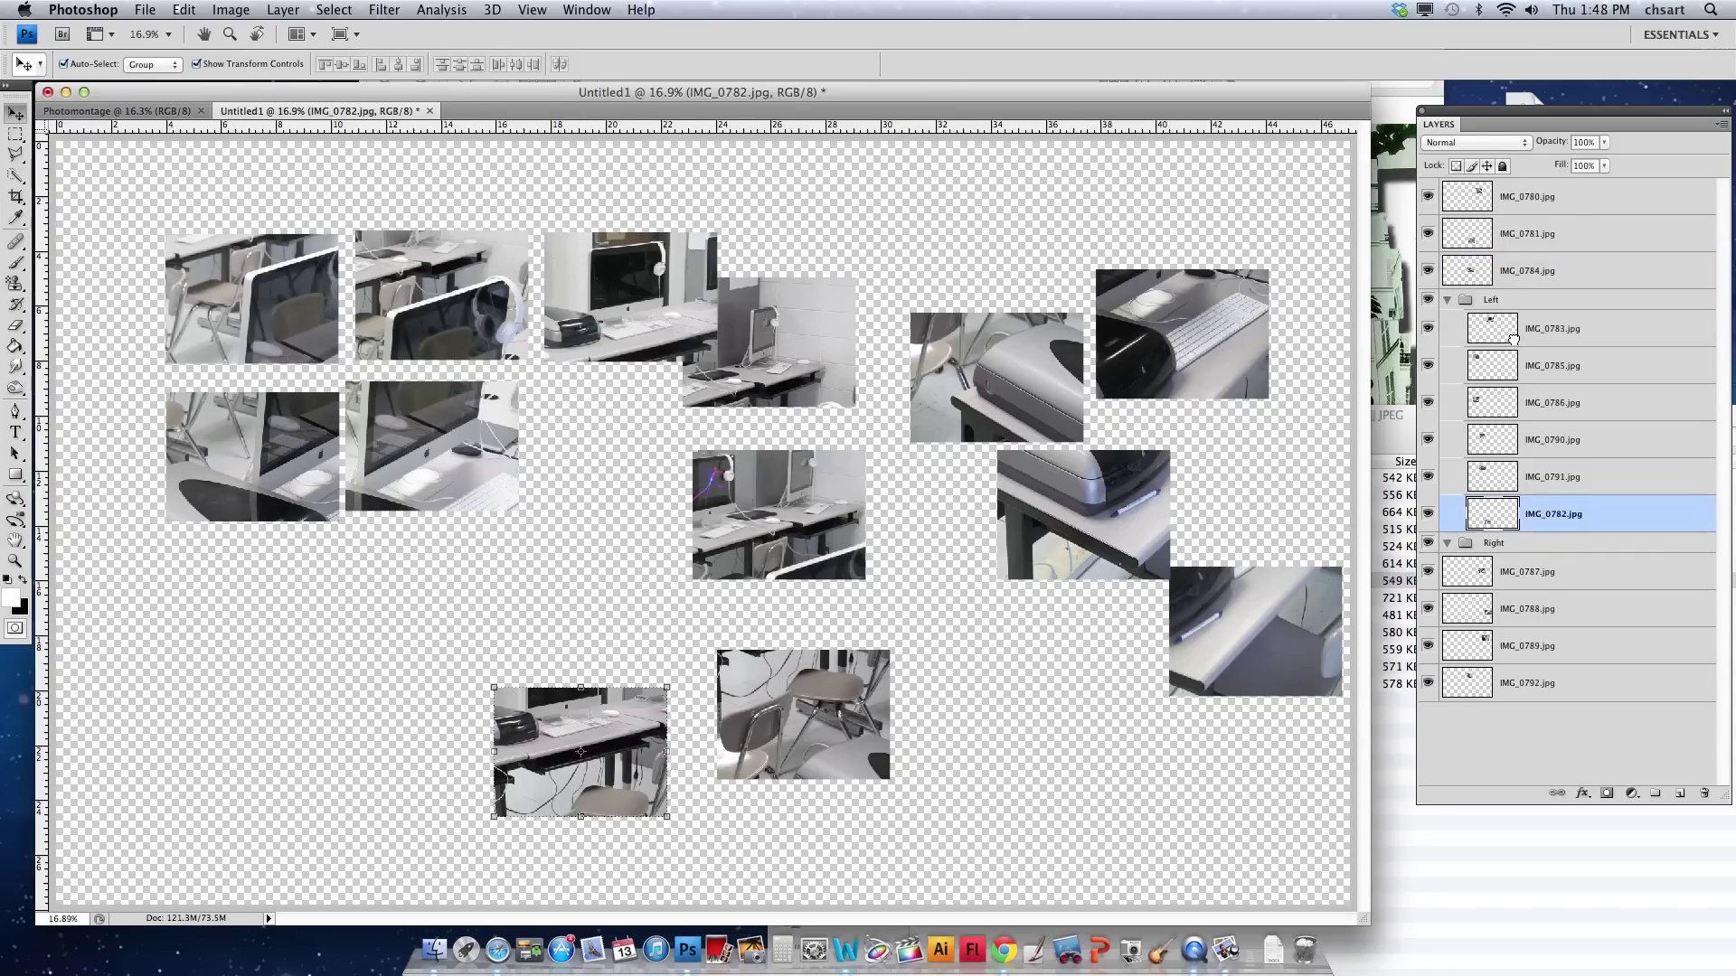
pyautogui.click(1430, 304)
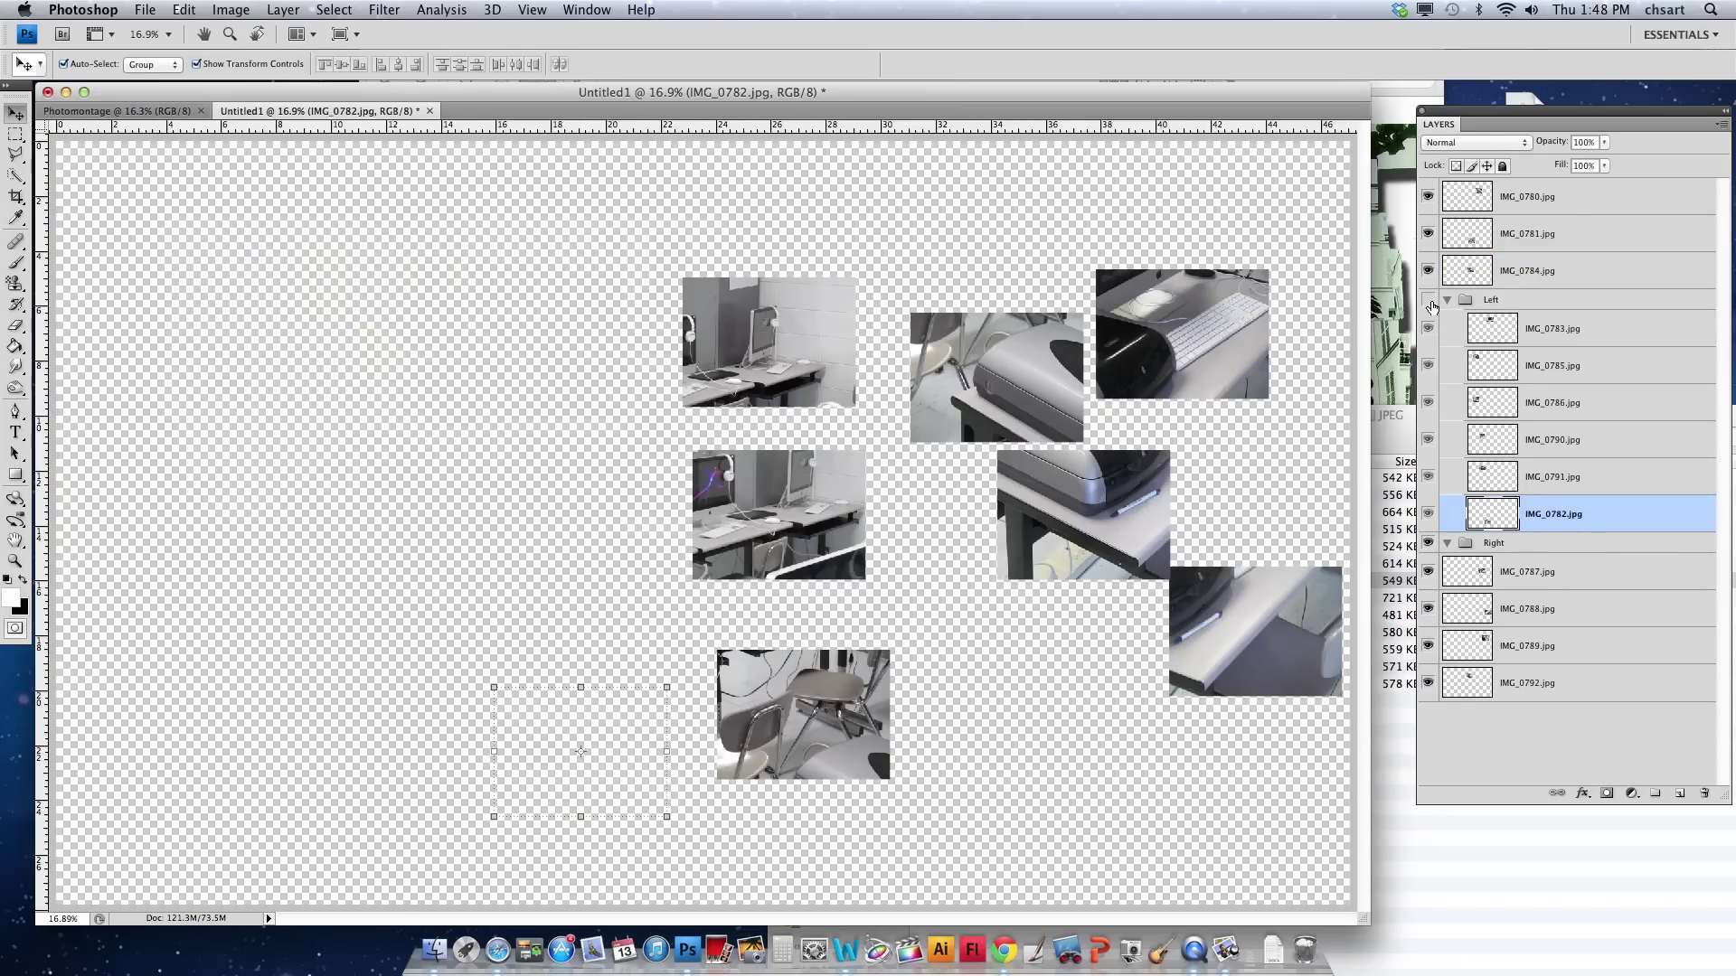
pyautogui.moveTo(627, 181); pyautogui.dragTo(1287, 684)
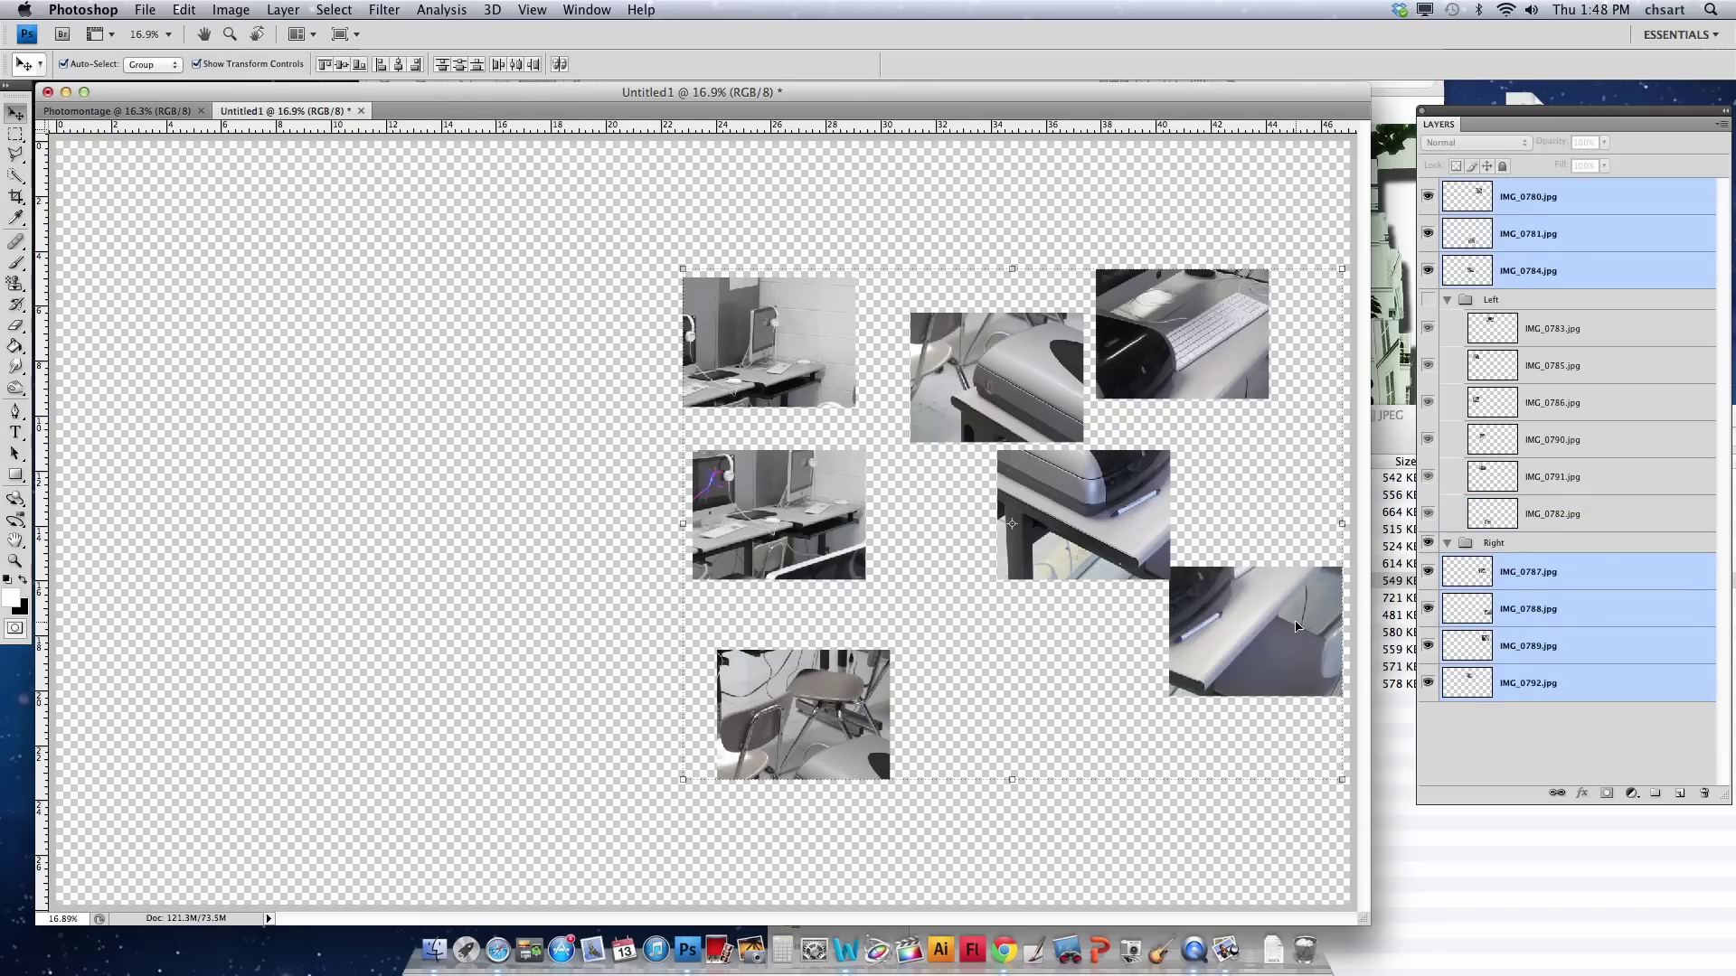
pyautogui.moveTo(1487, 573); pyautogui.dragTo(1469, 543)
# Collapse the Right group, show the Left group and hide the Right group.
pyautogui.click(1448, 433)
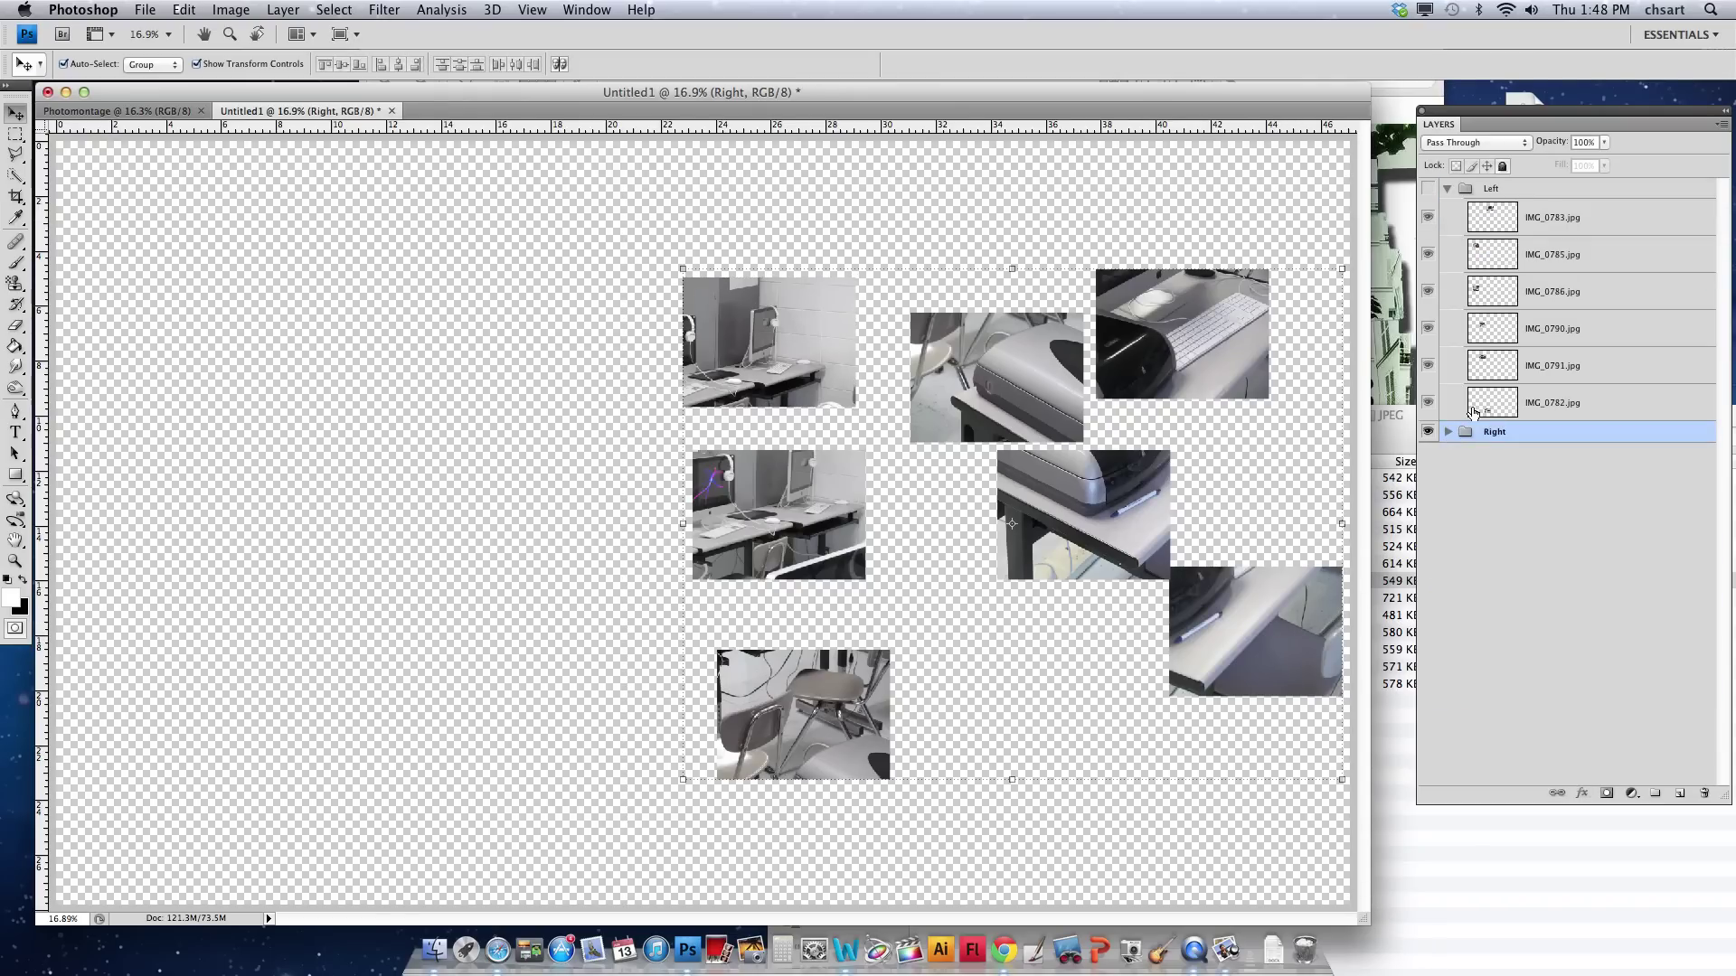
pyautogui.click(1429, 189)
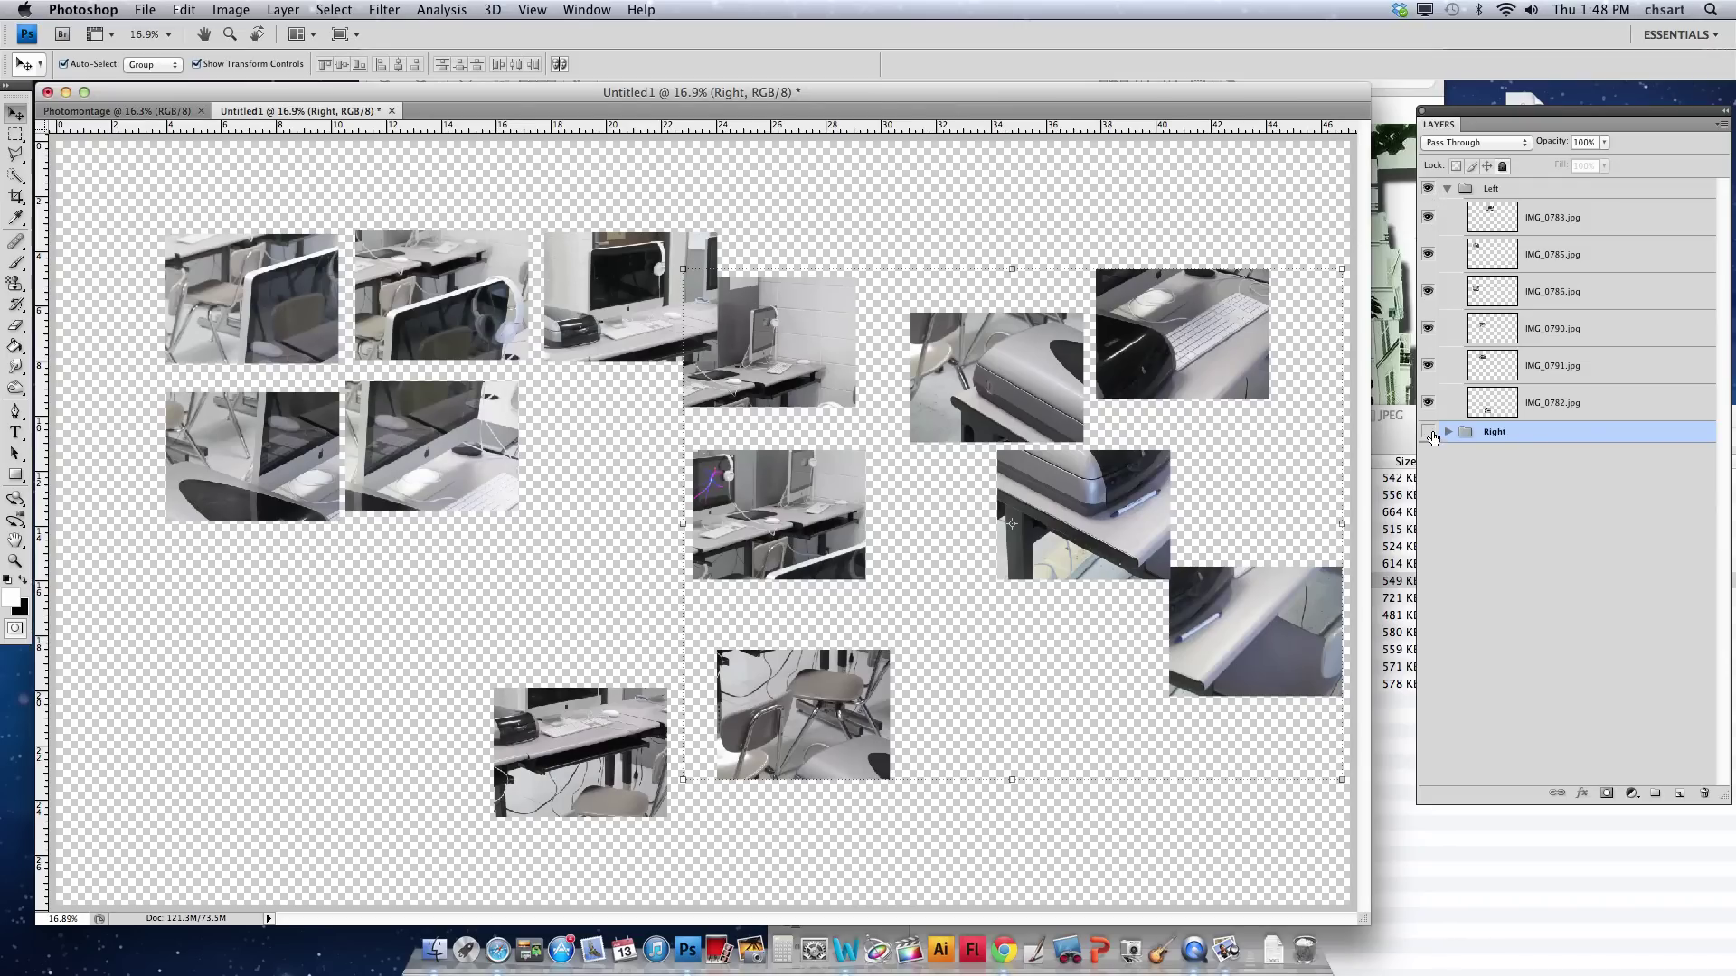
pyautogui.click(1430, 433)
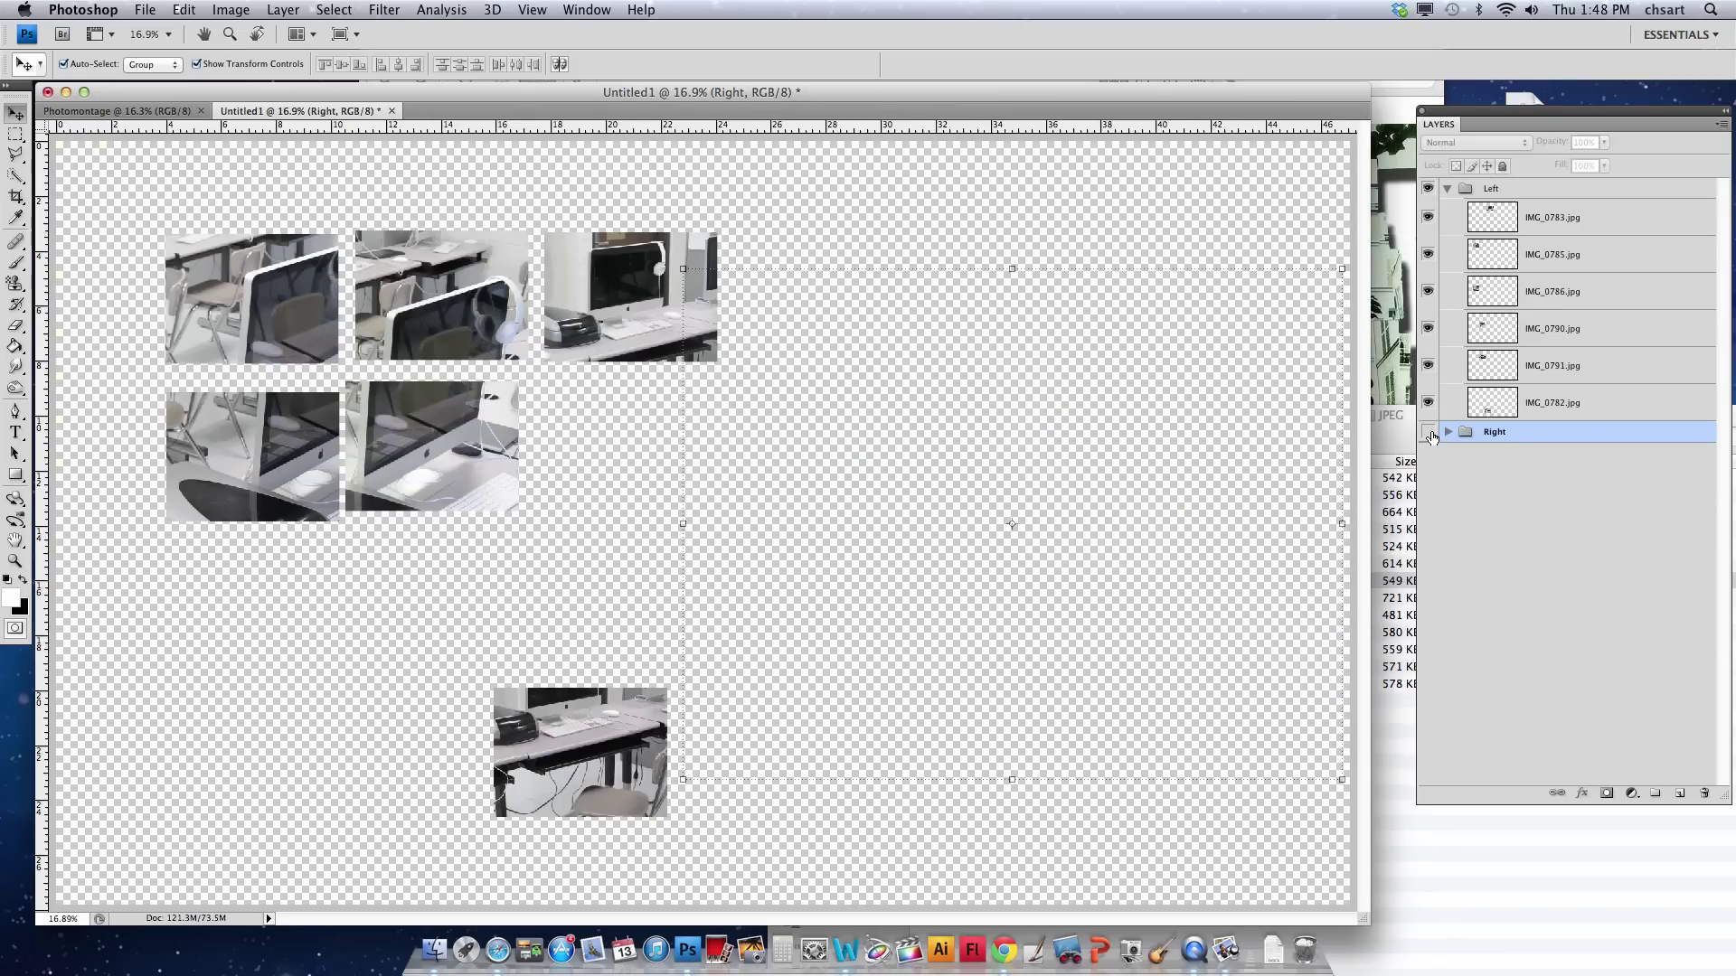
pyautogui.click(833, 214)
# Drag the whole Left group's photos slightly right and up into one cluster.
pyautogui.click(463, 444)
pyautogui.moveTo(419, 419); pyautogui.dragTo(455, 414)
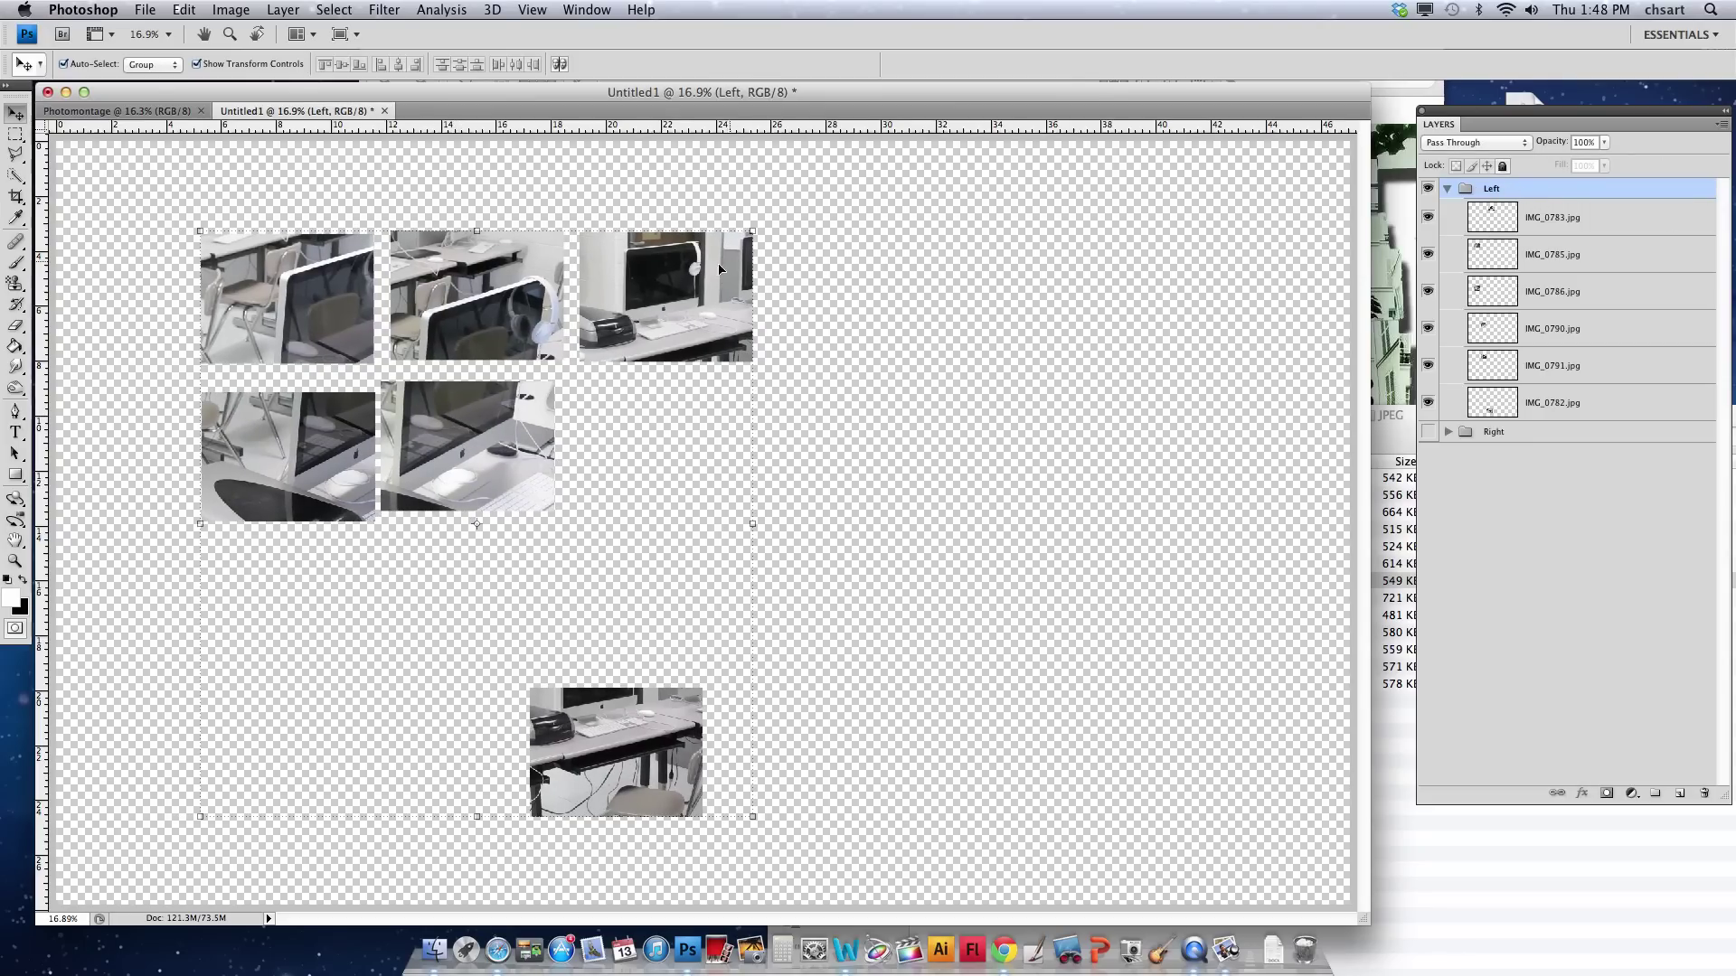
pyautogui.moveTo(711, 271); pyautogui.dragTo(726, 233)
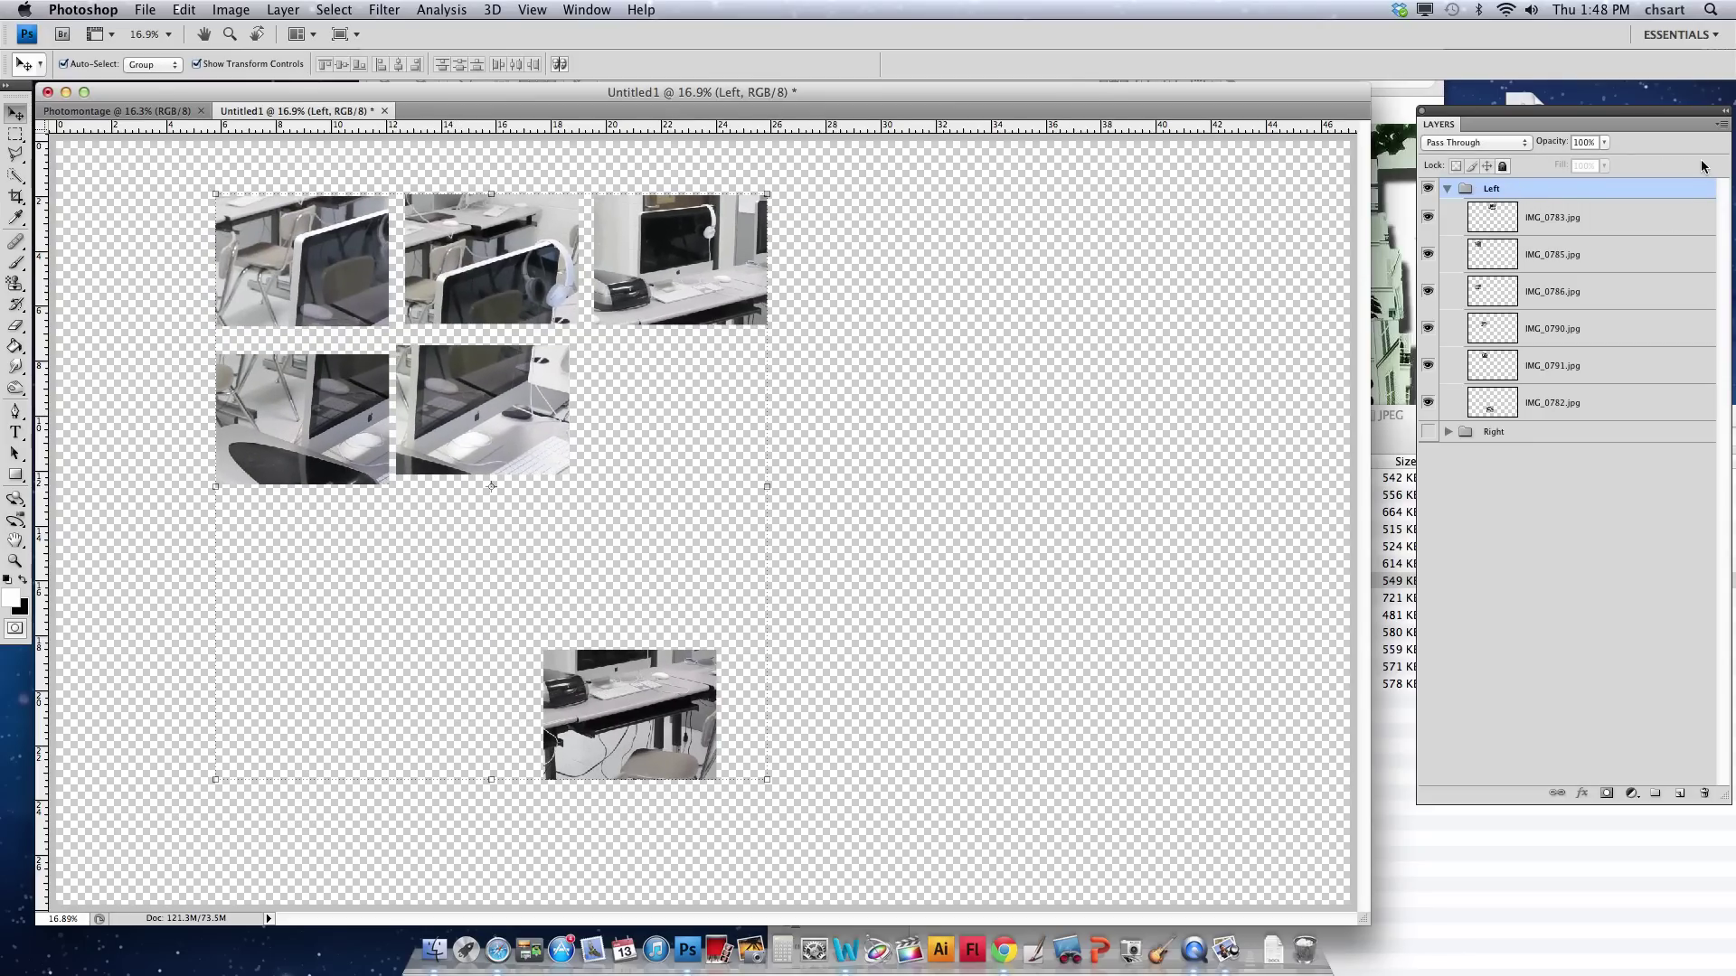
pyautogui.click(1535, 222)
pyautogui.click(524, 378)
pyautogui.moveTo(313, 401); pyautogui.dragTo(396, 424)
pyautogui.click(1085, 348)
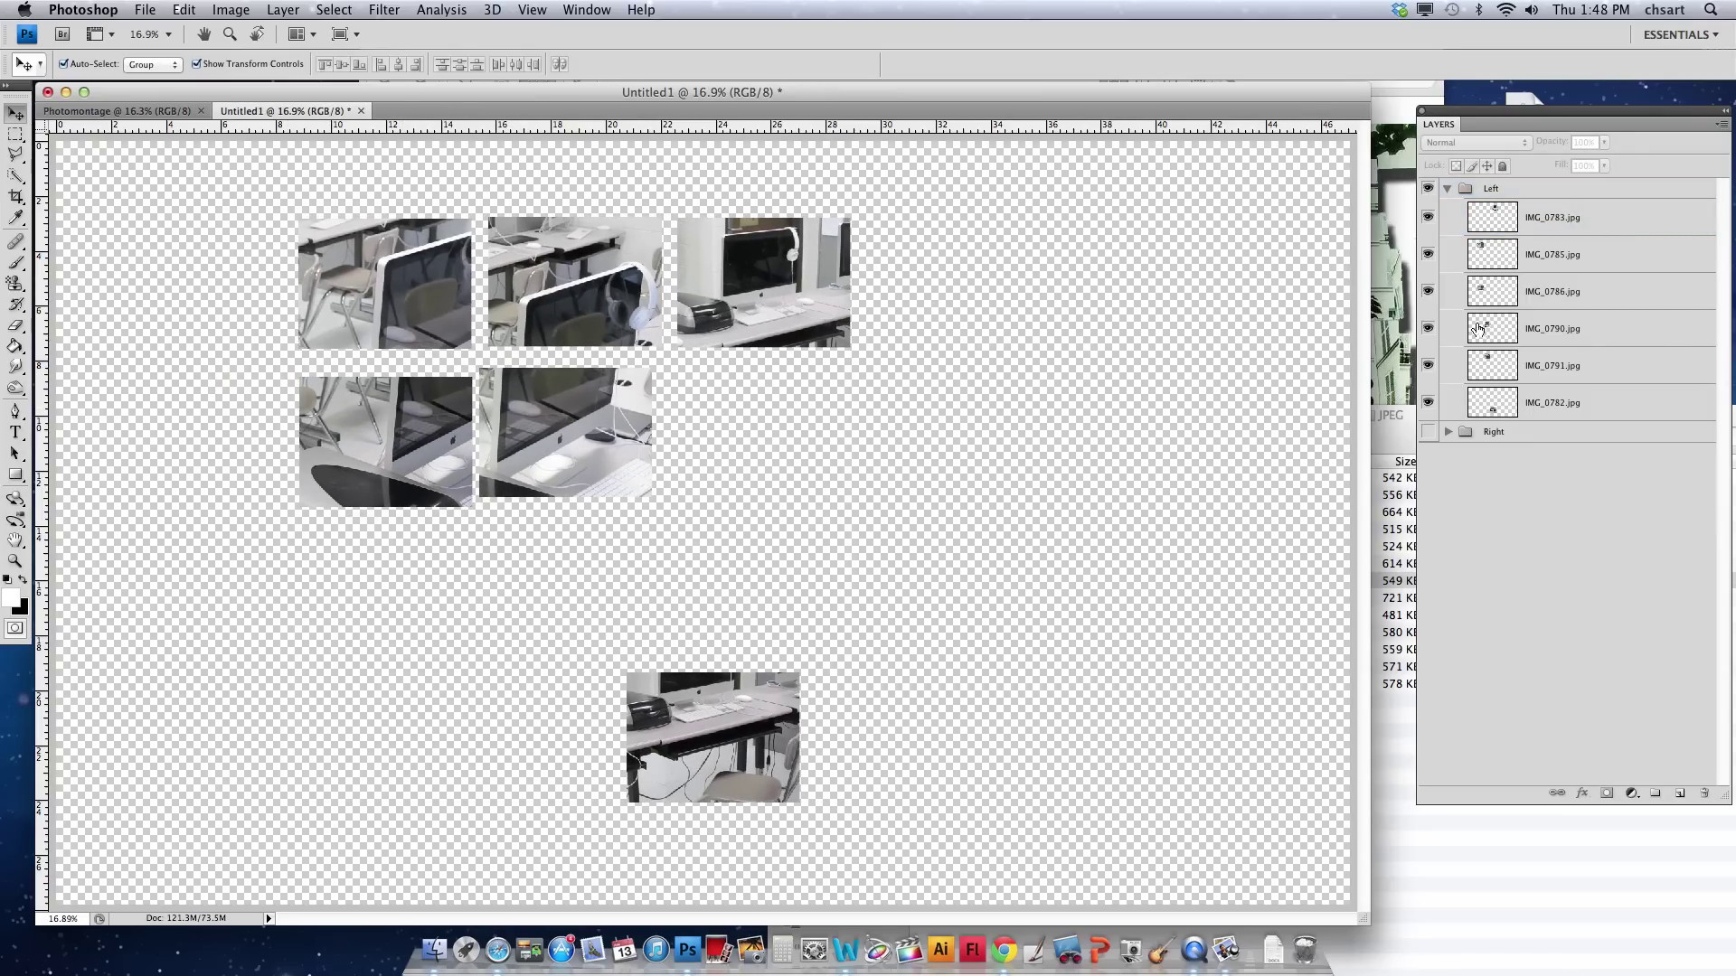
pyautogui.click(1588, 321)
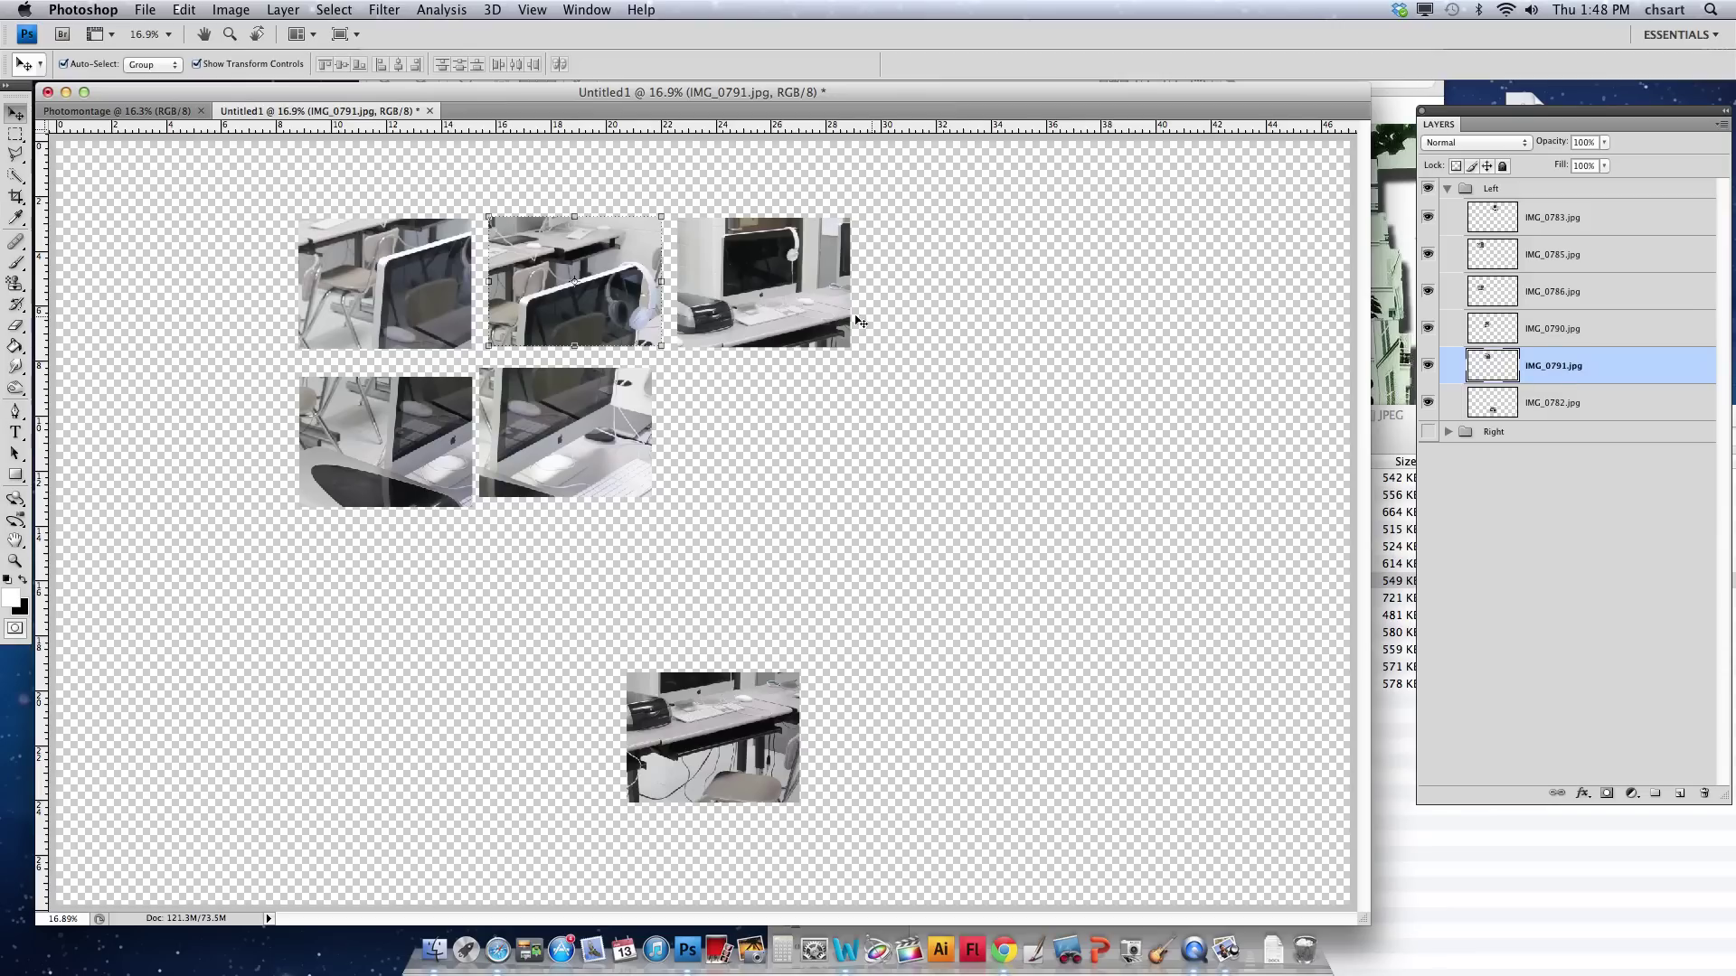
pyautogui.moveTo(701, 309); pyautogui.dragTo(646, 305)
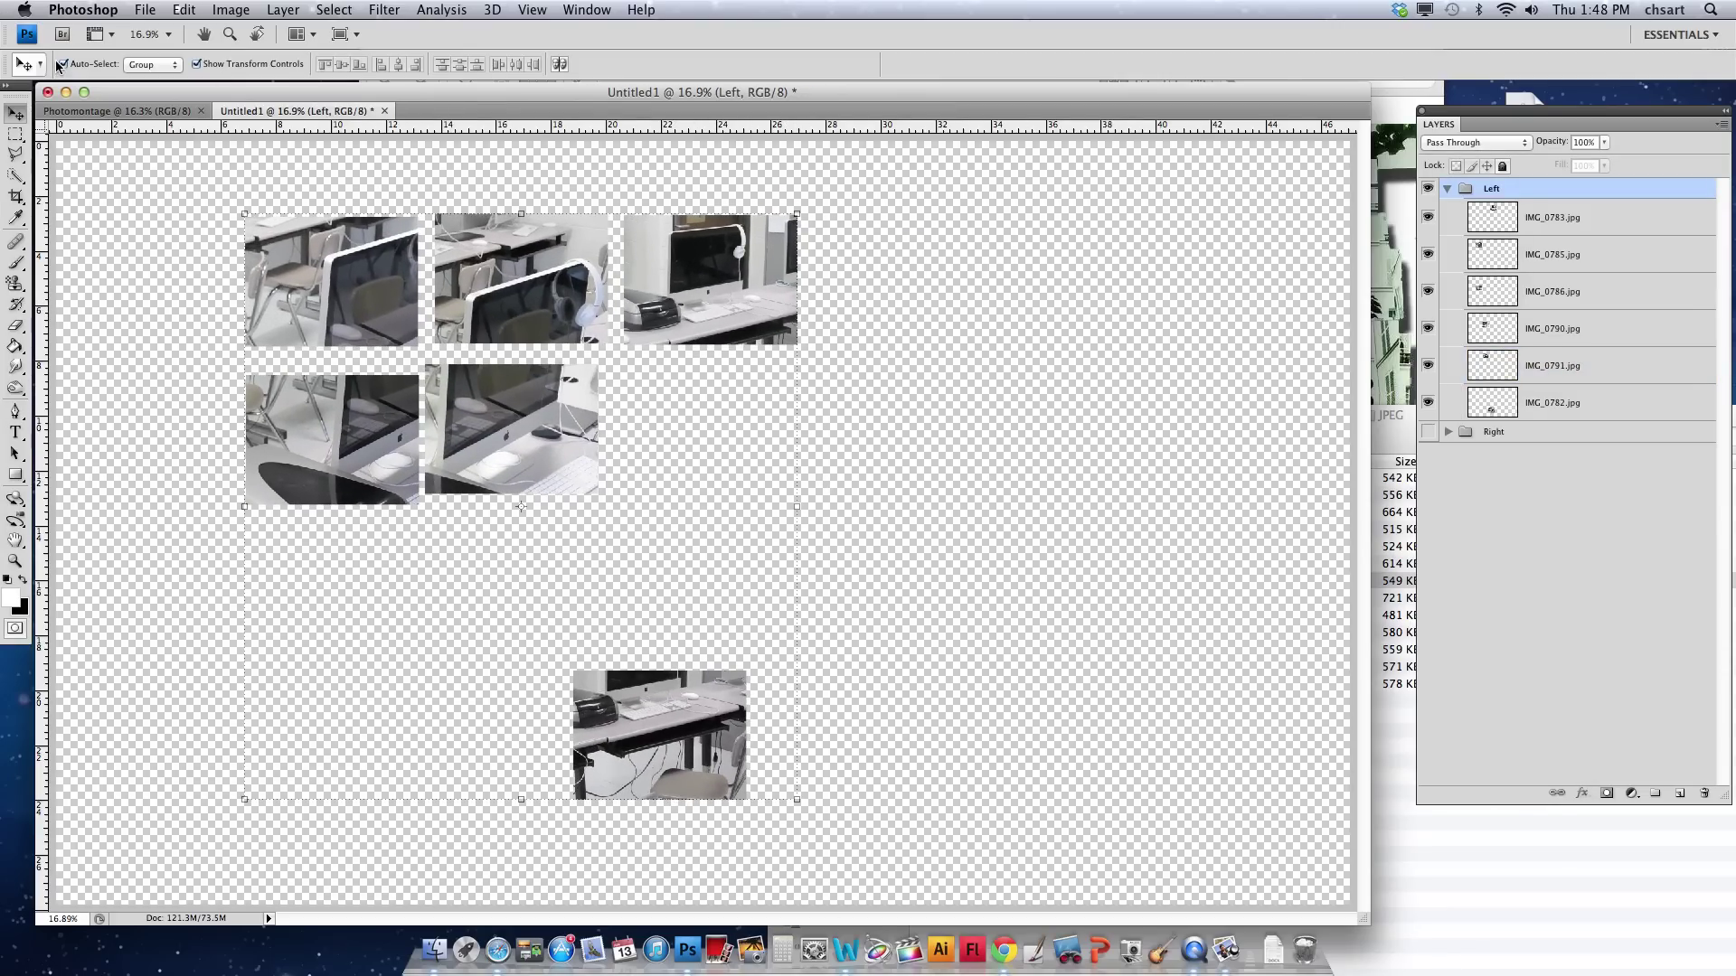
pyautogui.click(143, 65)
# Set Auto-Select to Layer and overlap IMG_0791, the chairs, IMG_0786, IMG_0783 and IMG_0782 into a cluster.
pyautogui.click(138, 78)
pyautogui.click(853, 415)
pyautogui.moveTo(543, 283)
pyautogui.mouseDown()
pyautogui.moveTo(542, 304)
pyautogui.moveTo(520, 301)
pyautogui.mouseUp()
pyautogui.moveTo(338, 263); pyautogui.dragTo(461, 327)
pyautogui.moveTo(328, 439); pyautogui.dragTo(431, 440)
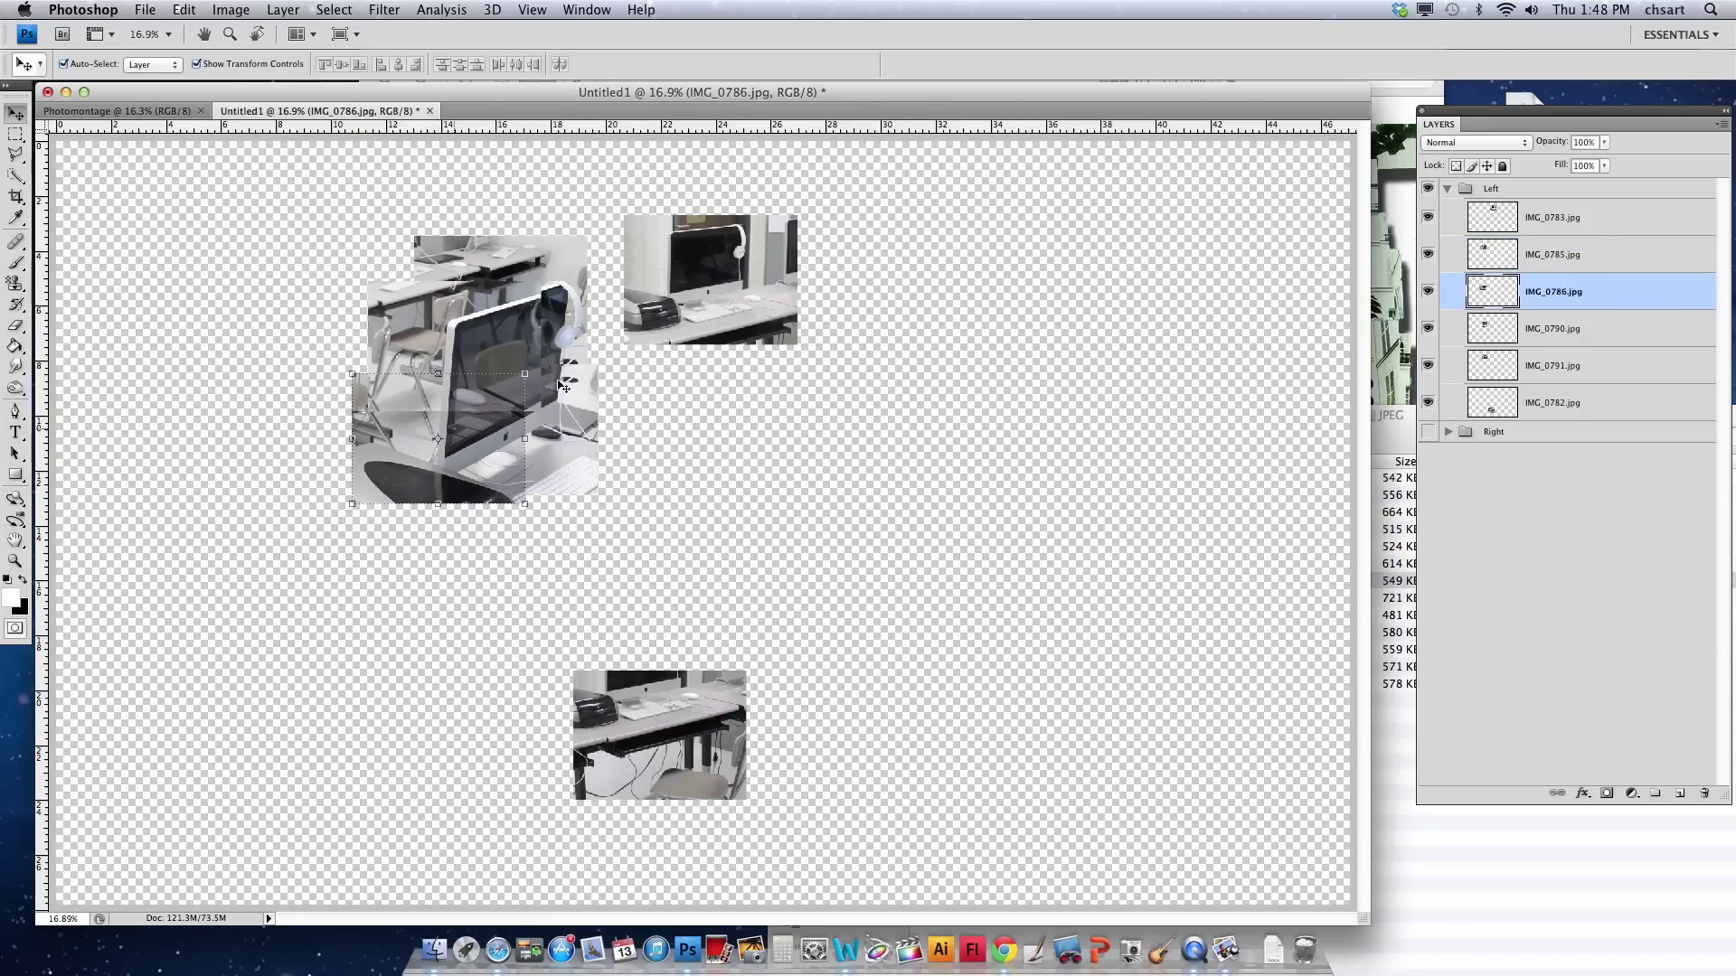
pyautogui.moveTo(673, 281); pyautogui.dragTo(820, 488)
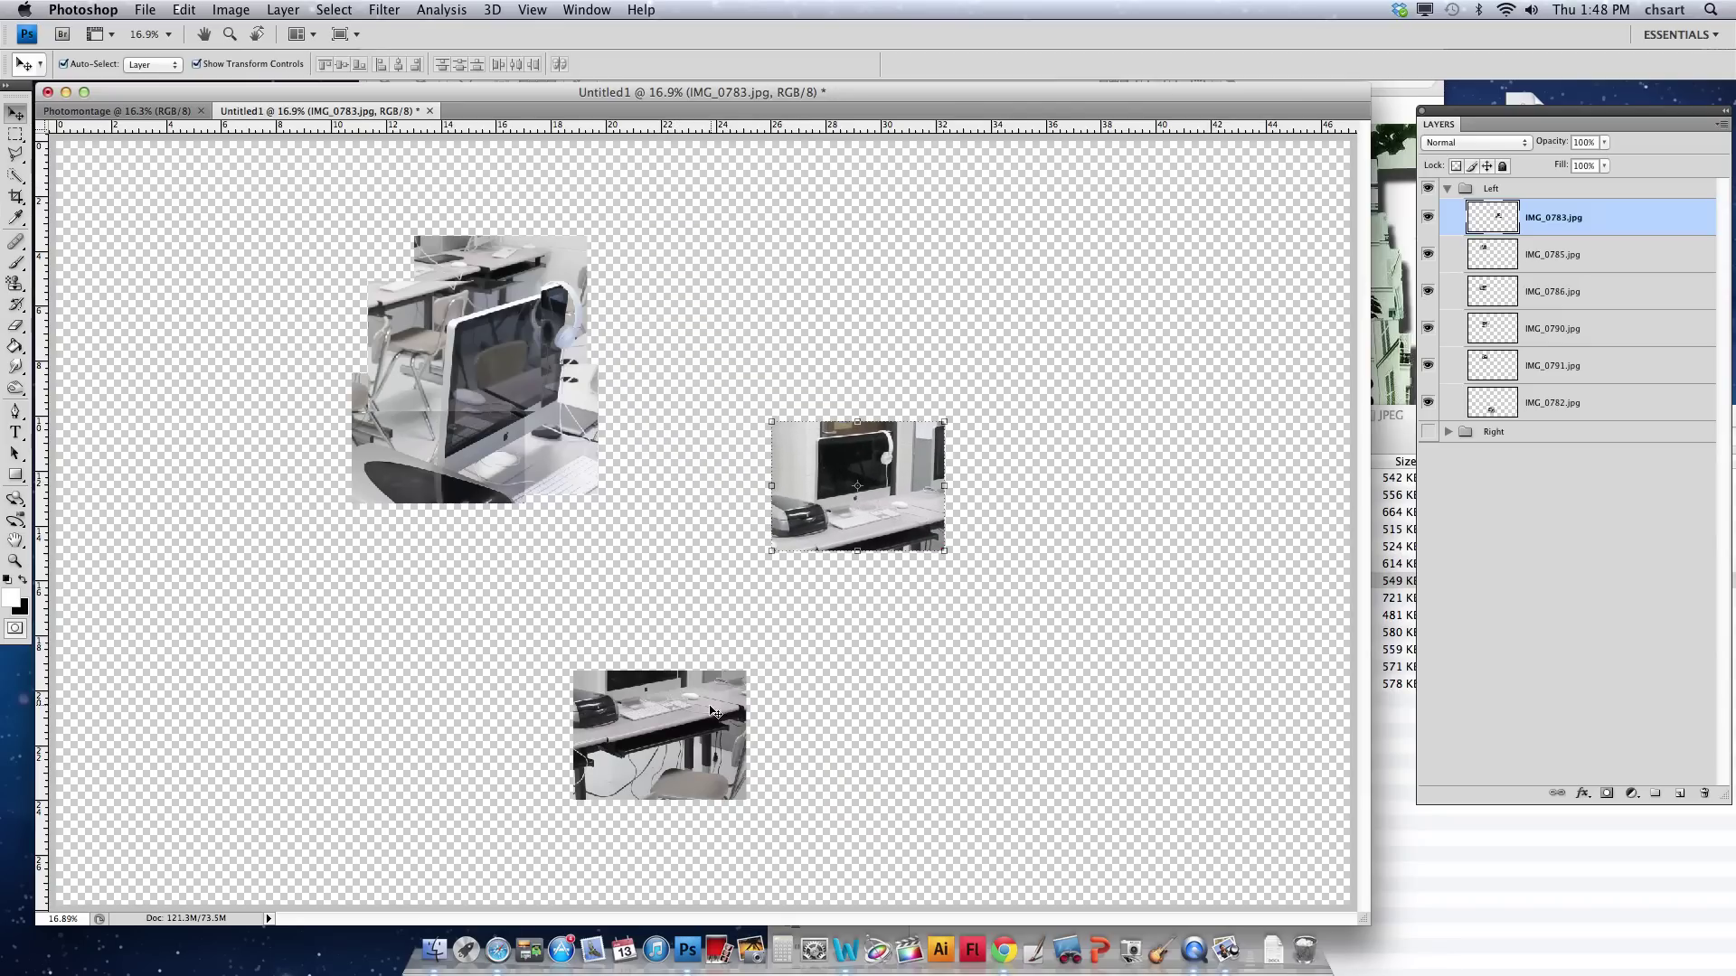
pyautogui.moveTo(713, 715); pyautogui.dragTo(421, 257)
# Place IMG_0783 at the cluster's upper left and move it to the bottom of the Left group.
pyautogui.moveTo(854, 502); pyautogui.dragTo(360, 274)
pyautogui.moveTo(1563, 234); pyautogui.dragTo(1570, 410)
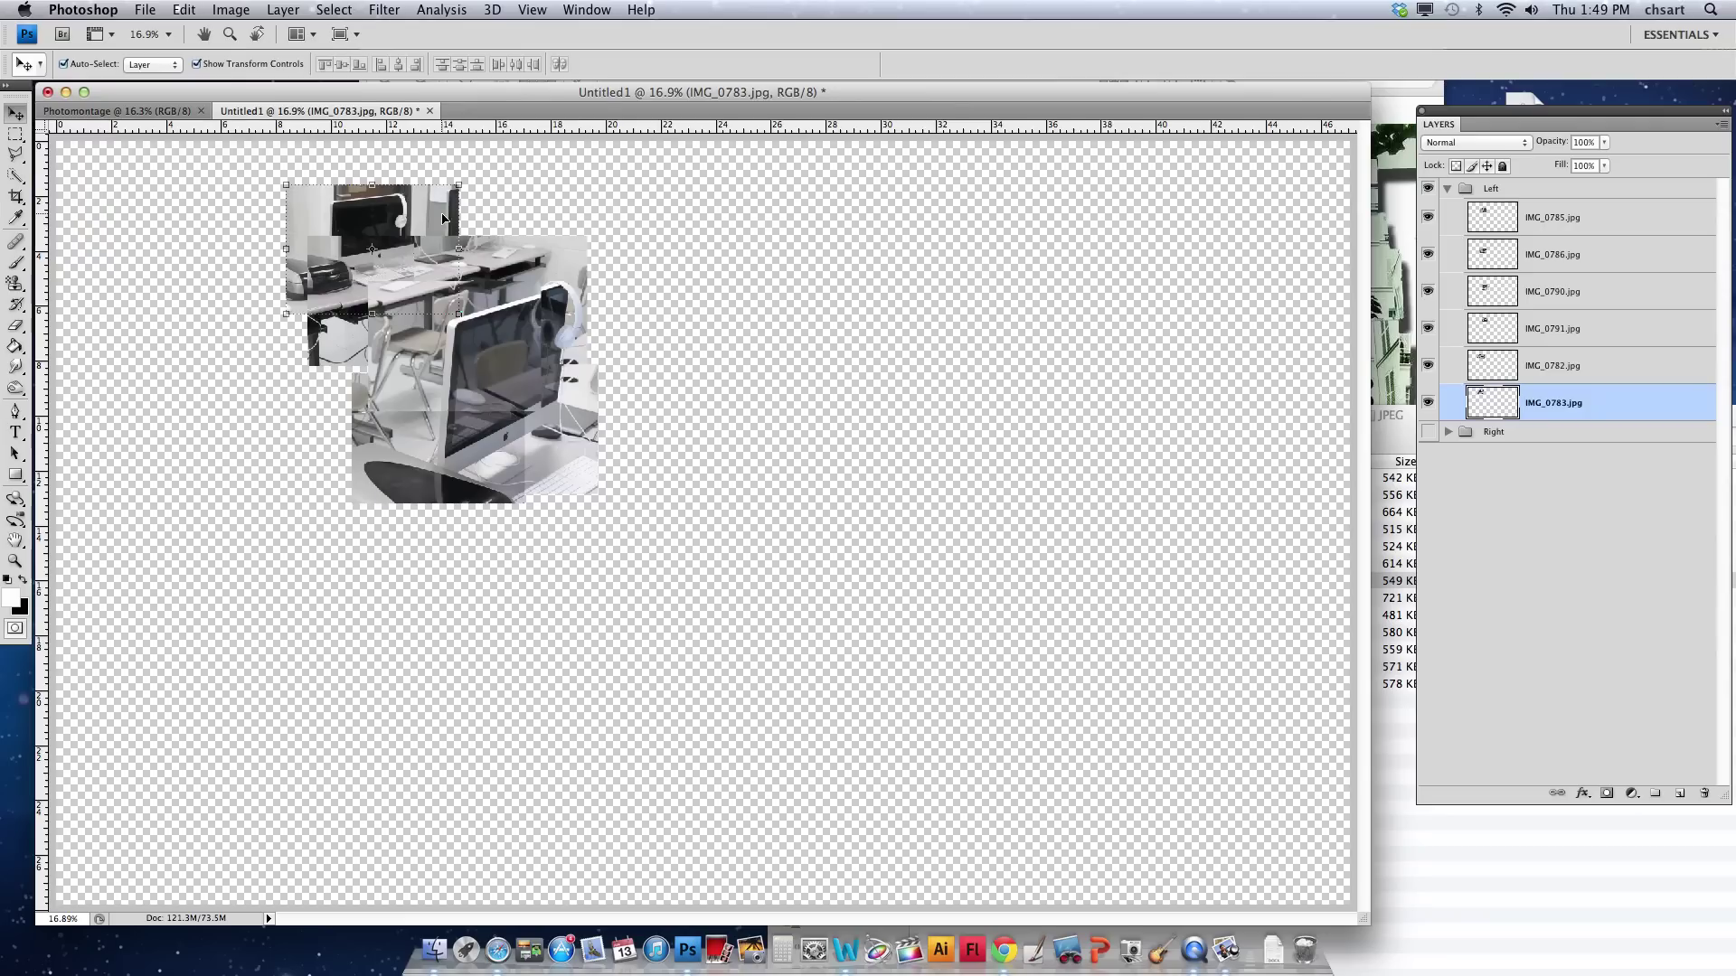
pyautogui.moveTo(417, 219); pyautogui.dragTo(424, 219)
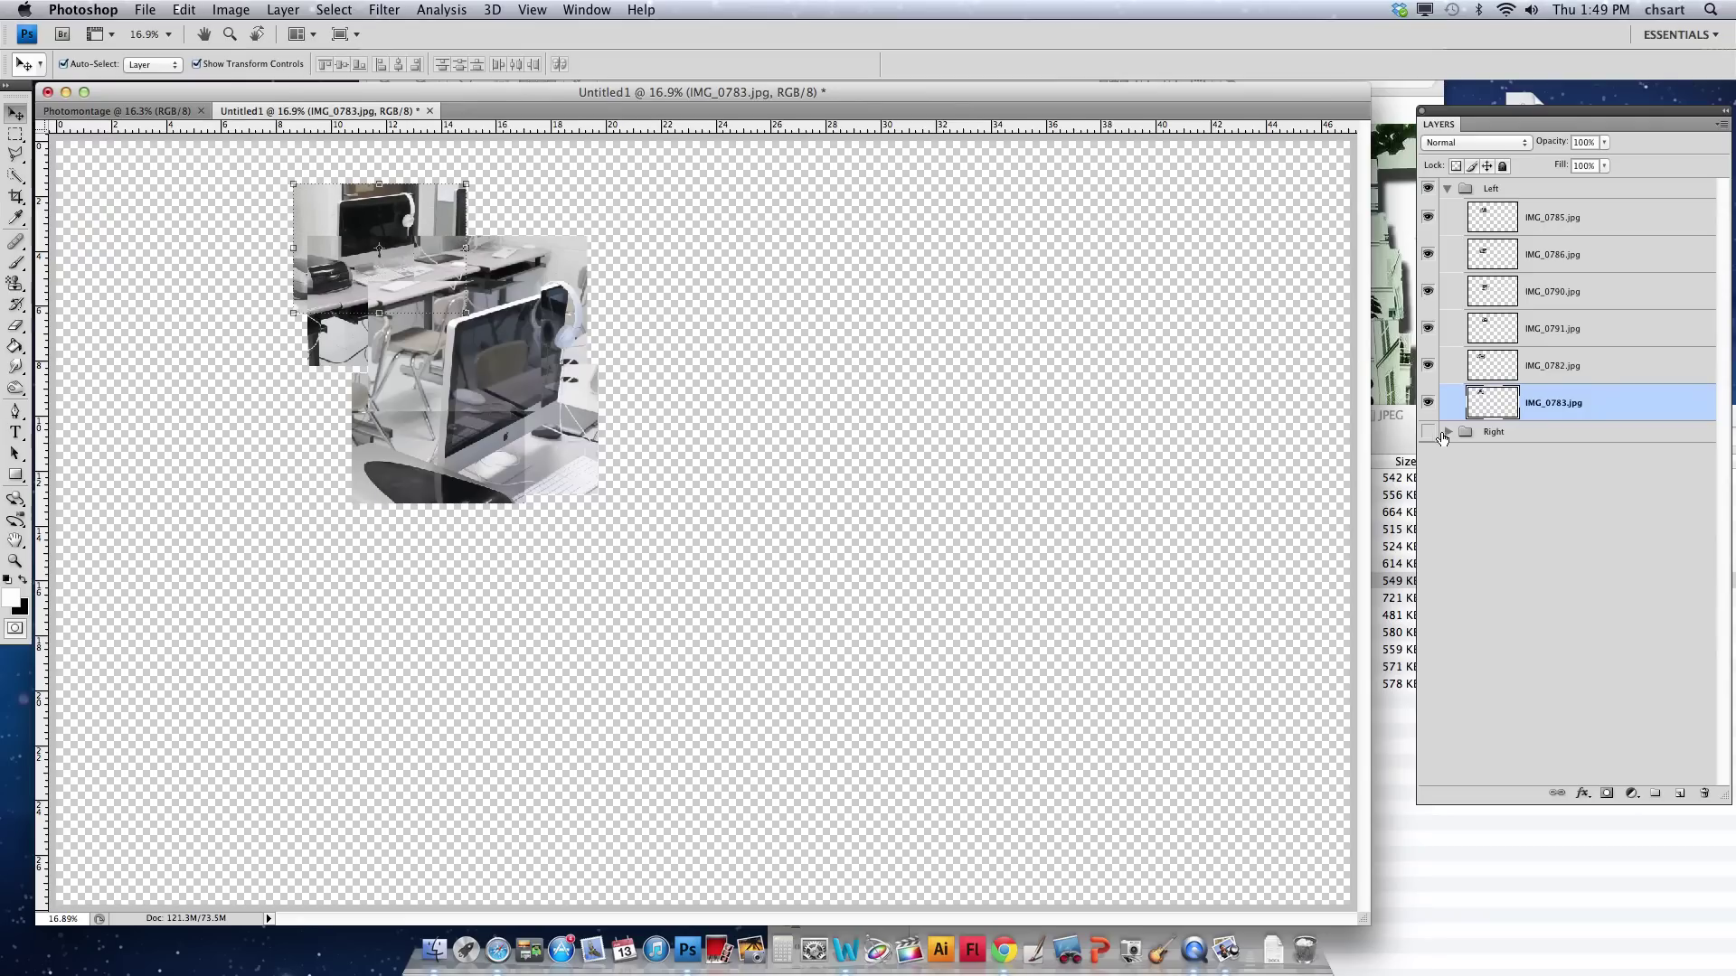
# Show Right, hide Left, then overlap the two desk photos at upper left and stack two printer pieces.
pyautogui.click(1429, 433)
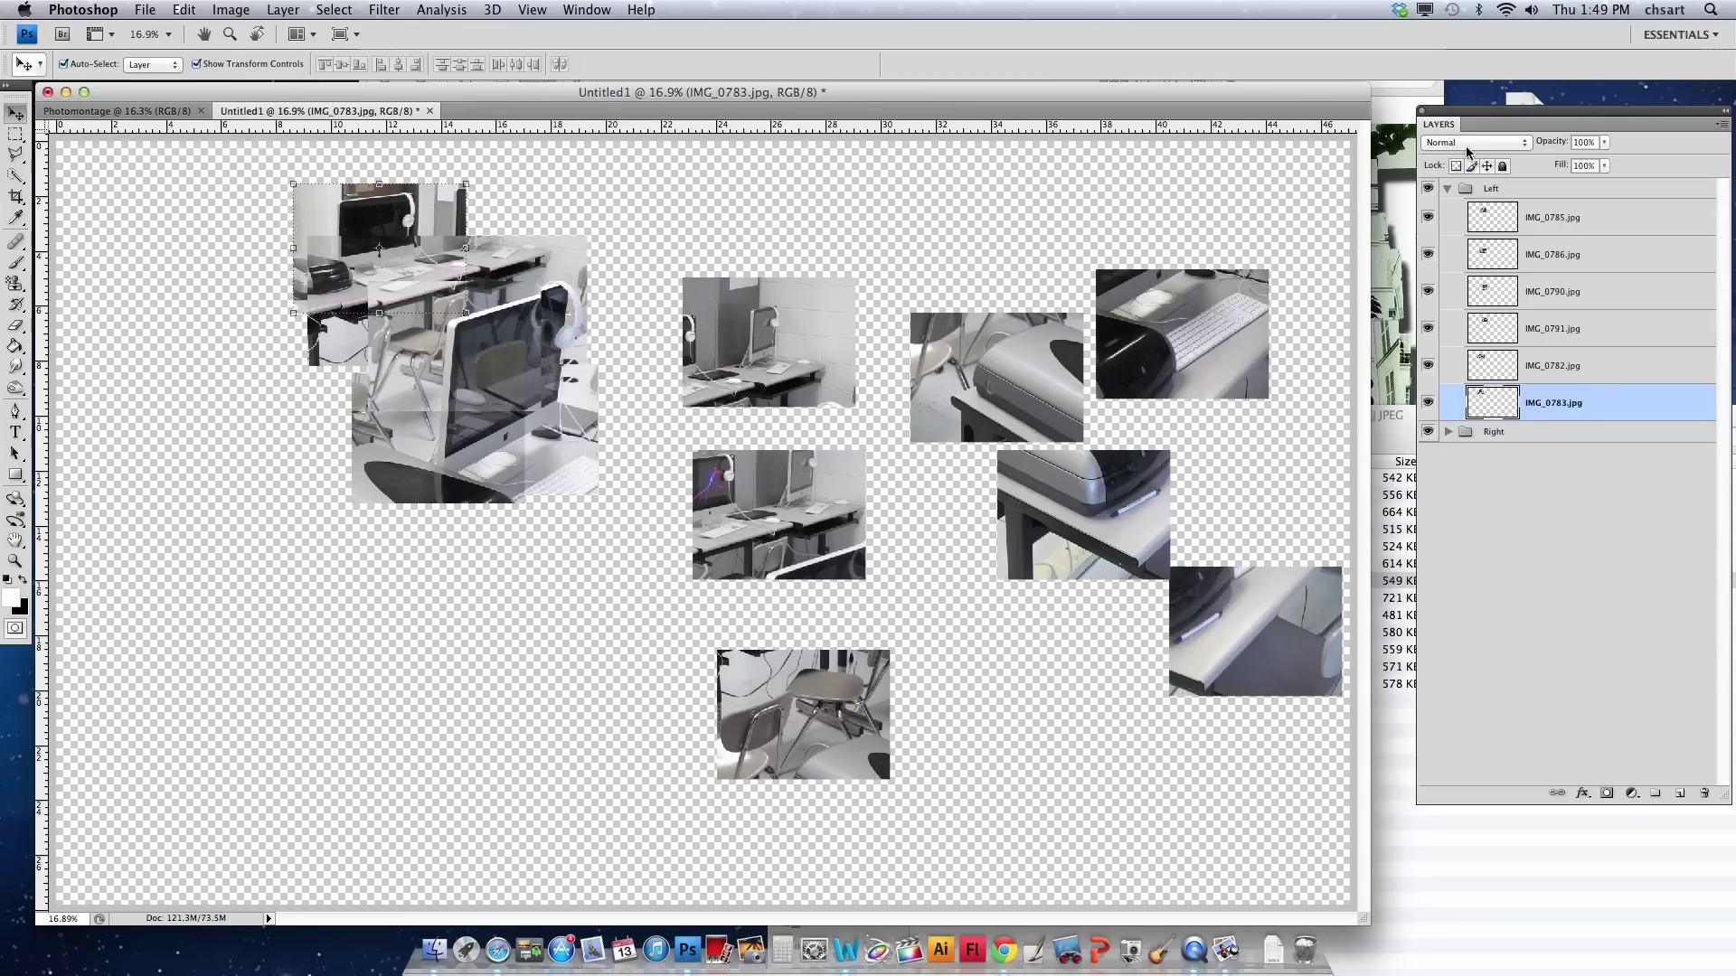
pyautogui.click(1429, 189)
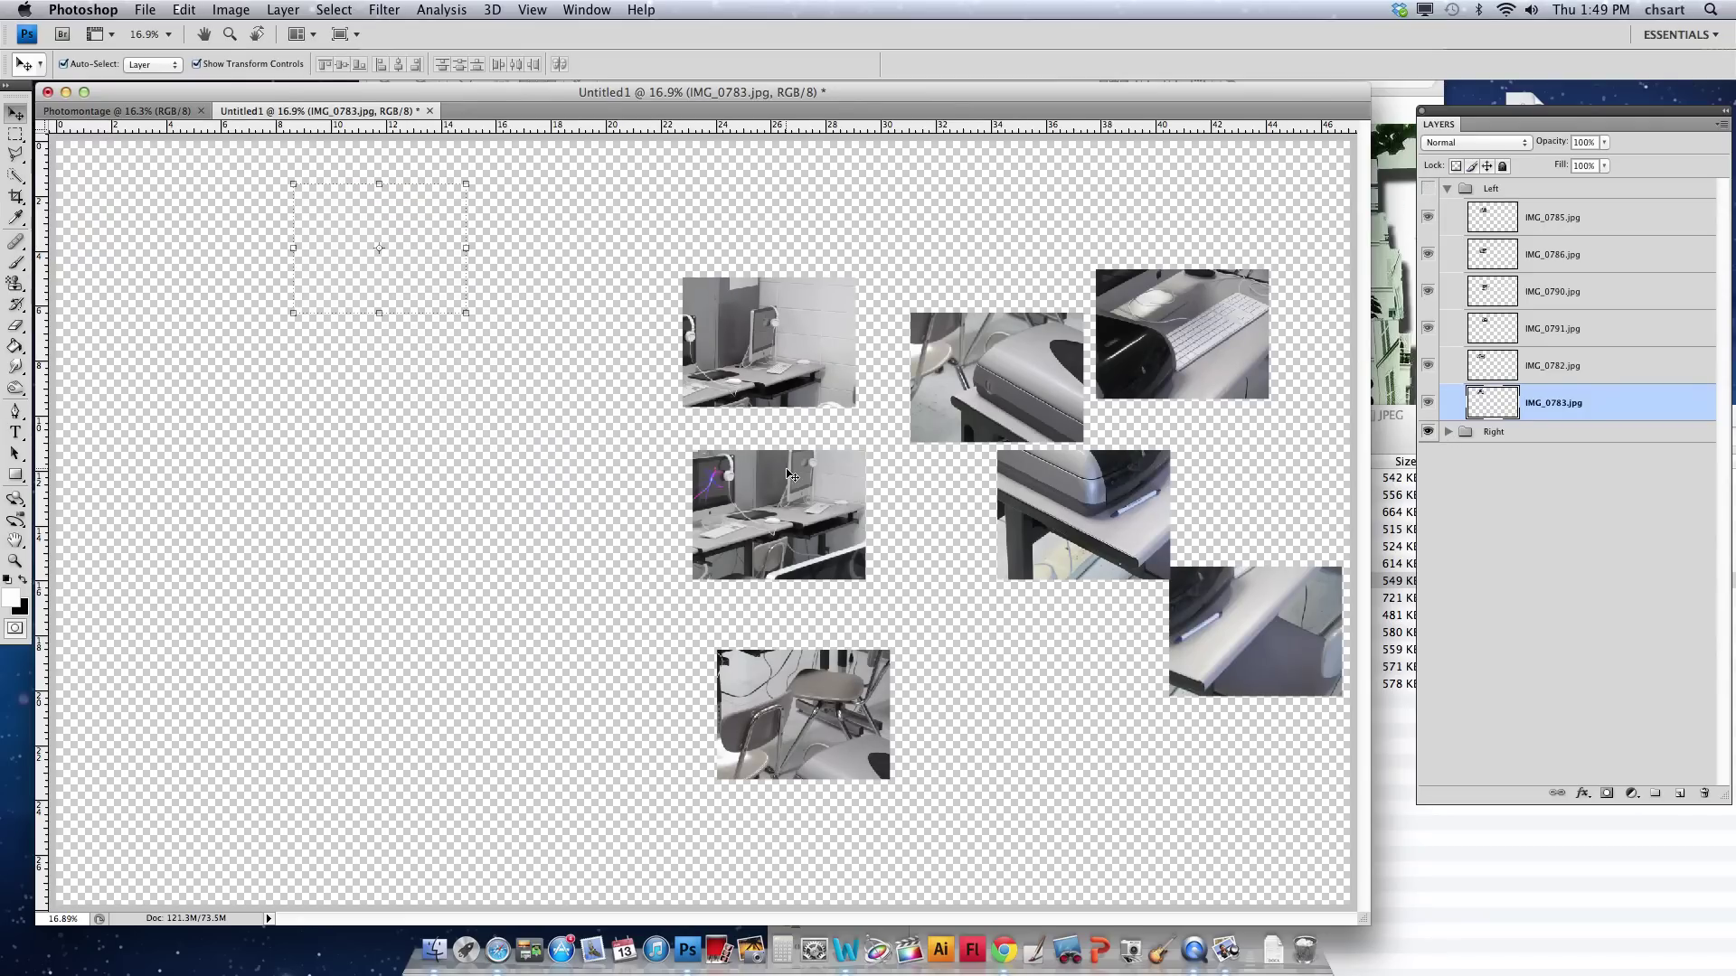
pyautogui.moveTo(783, 516); pyautogui.dragTo(550, 344)
pyautogui.moveTo(767, 362); pyautogui.dragTo(561, 323)
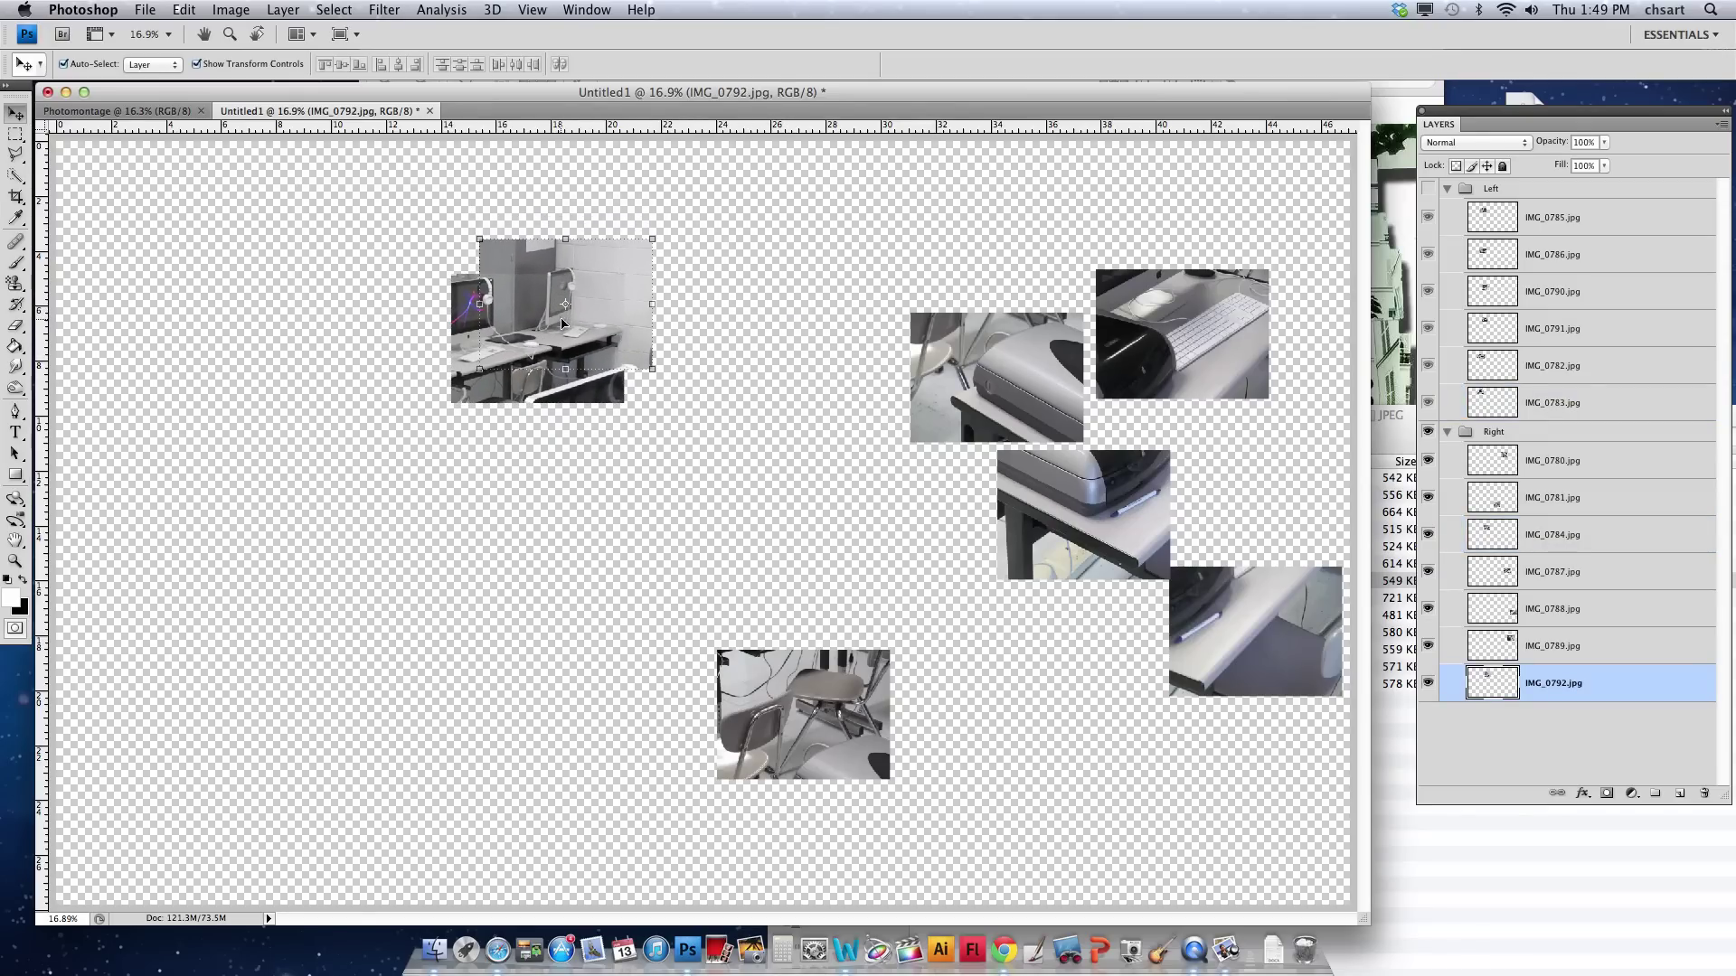
pyautogui.moveTo(988, 371); pyautogui.dragTo(604, 498)
pyautogui.moveTo(1136, 480); pyautogui.dragTo(748, 587)
# Add the keyboard, another piece and the chair photo onto the printer stack and fine-tune positions.
pyautogui.moveTo(1175, 348); pyautogui.dragTo(815, 518)
pyautogui.moveTo(1245, 608); pyautogui.dragTo(828, 570)
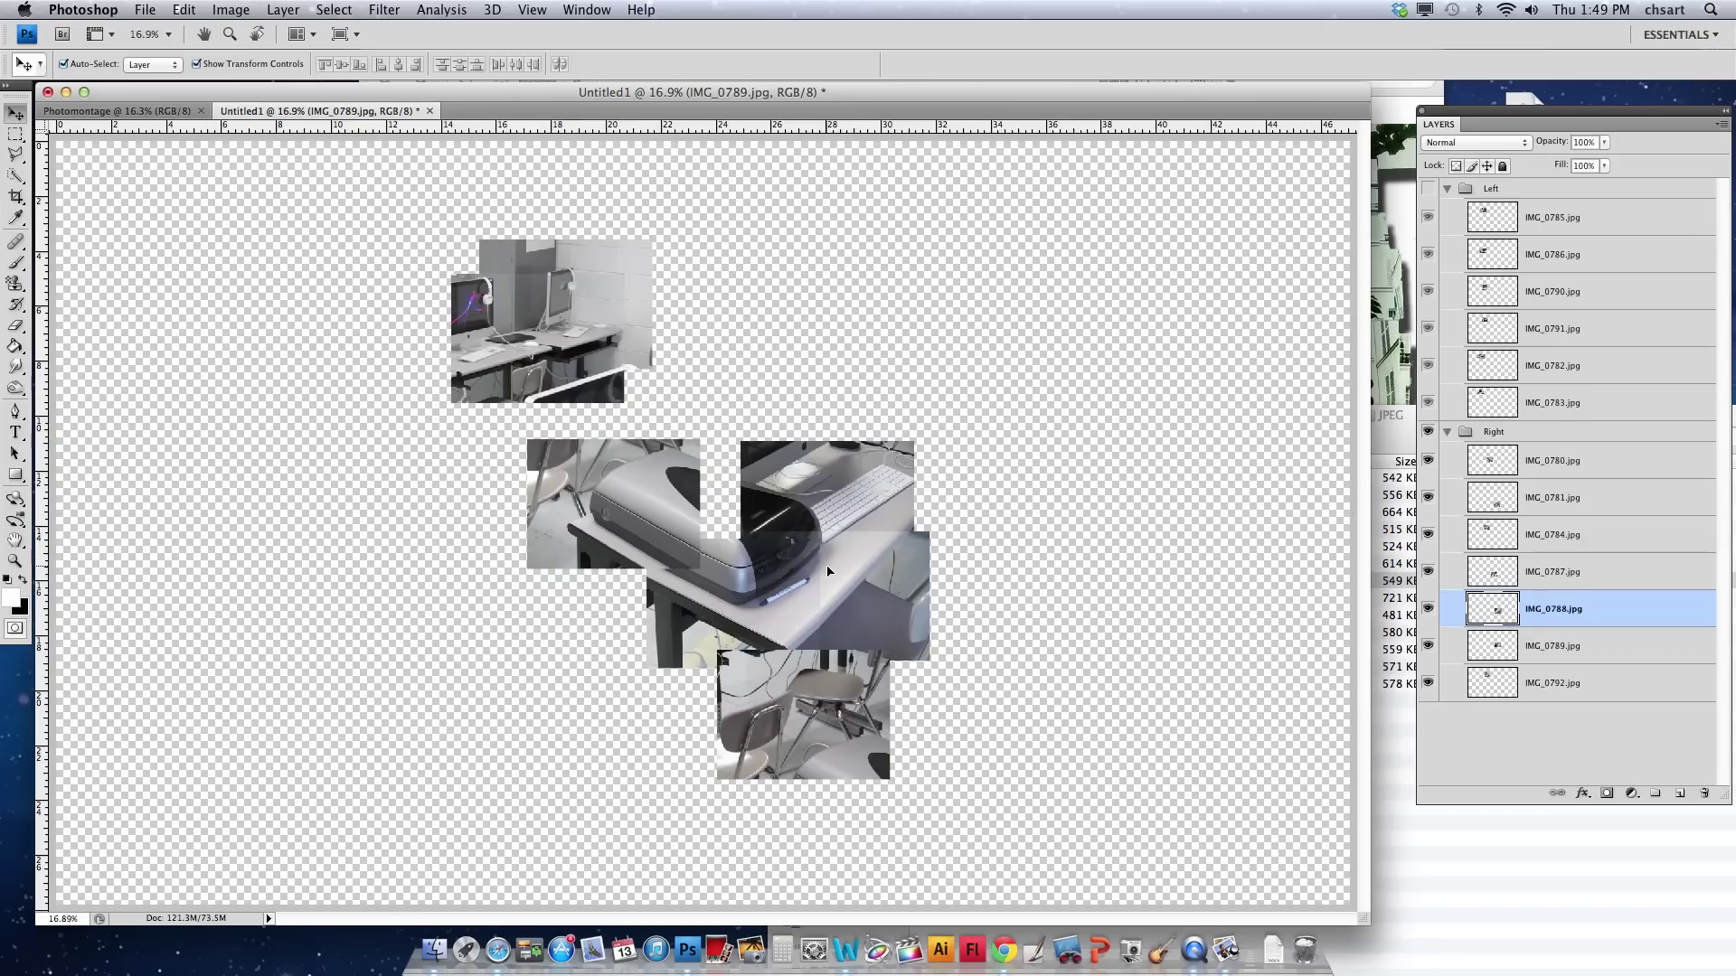
pyautogui.moveTo(825, 757); pyautogui.dragTo(674, 489)
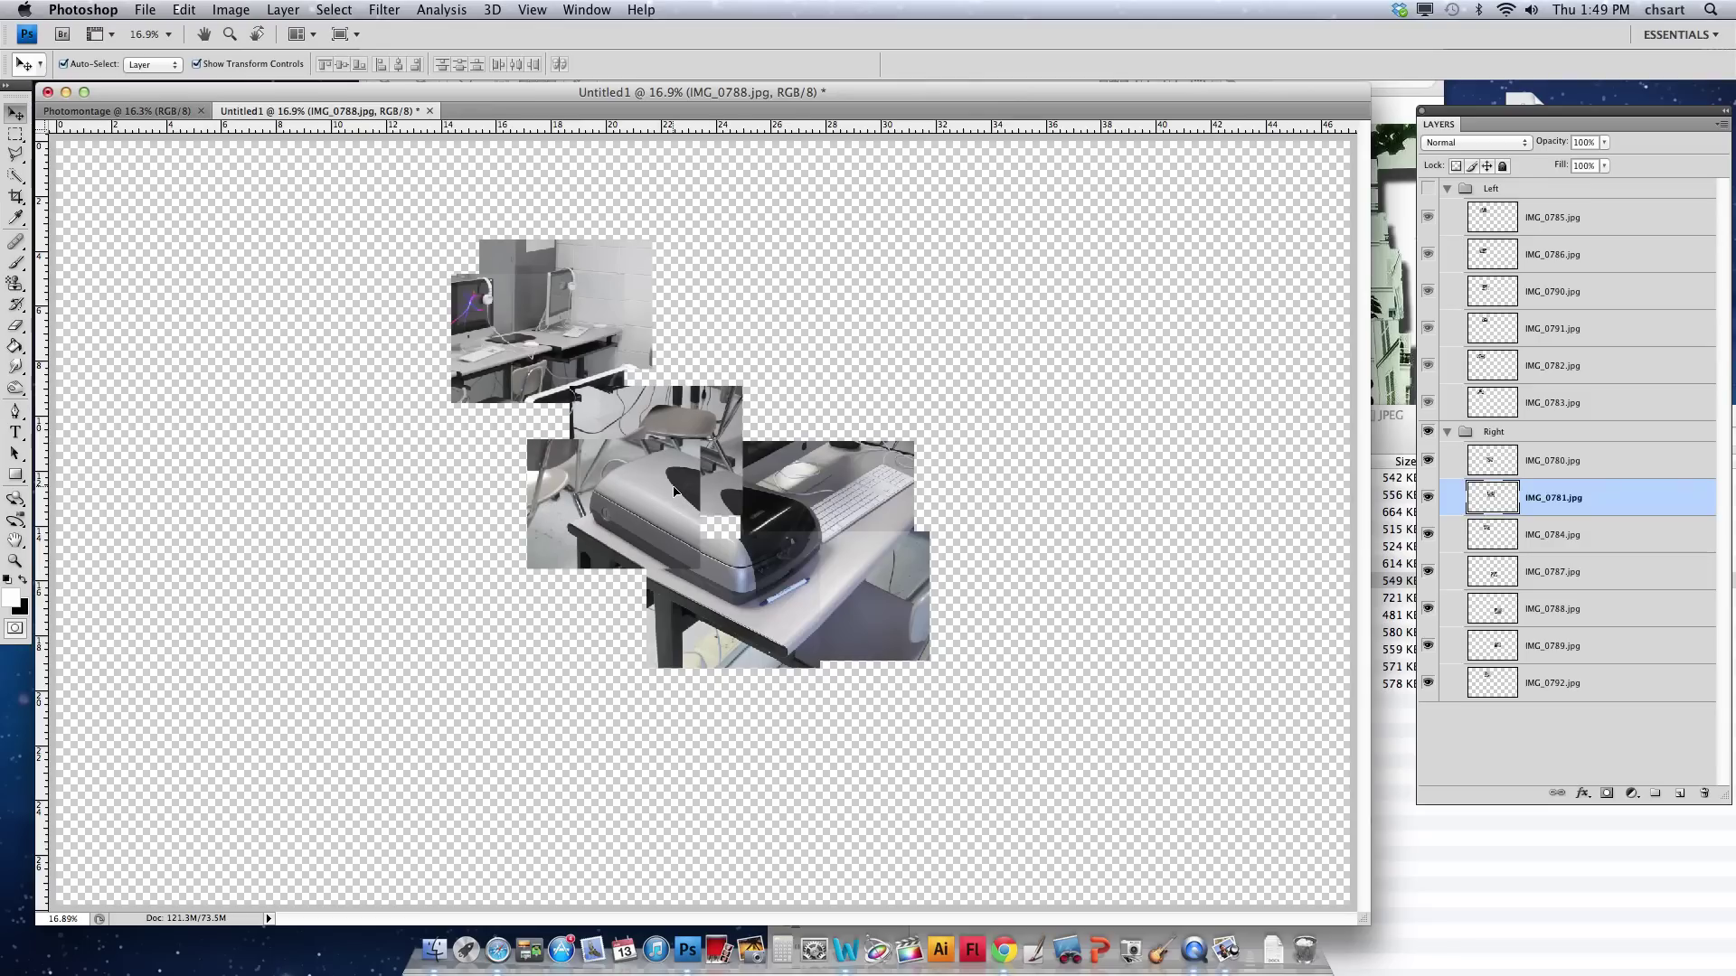
pyautogui.moveTo(553, 545)
pyautogui.mouseDown()
pyautogui.moveTo(588, 576)
pyautogui.moveTo(602, 565)
pyautogui.moveTo(582, 537)
pyautogui.mouseUp()
pyautogui.moveTo(689, 443); pyautogui.dragTo(674, 428)
pyautogui.moveTo(605, 564); pyautogui.dragTo(671, 538)
pyautogui.moveTo(697, 415); pyautogui.dragTo(699, 434)
pyautogui.click(673, 301)
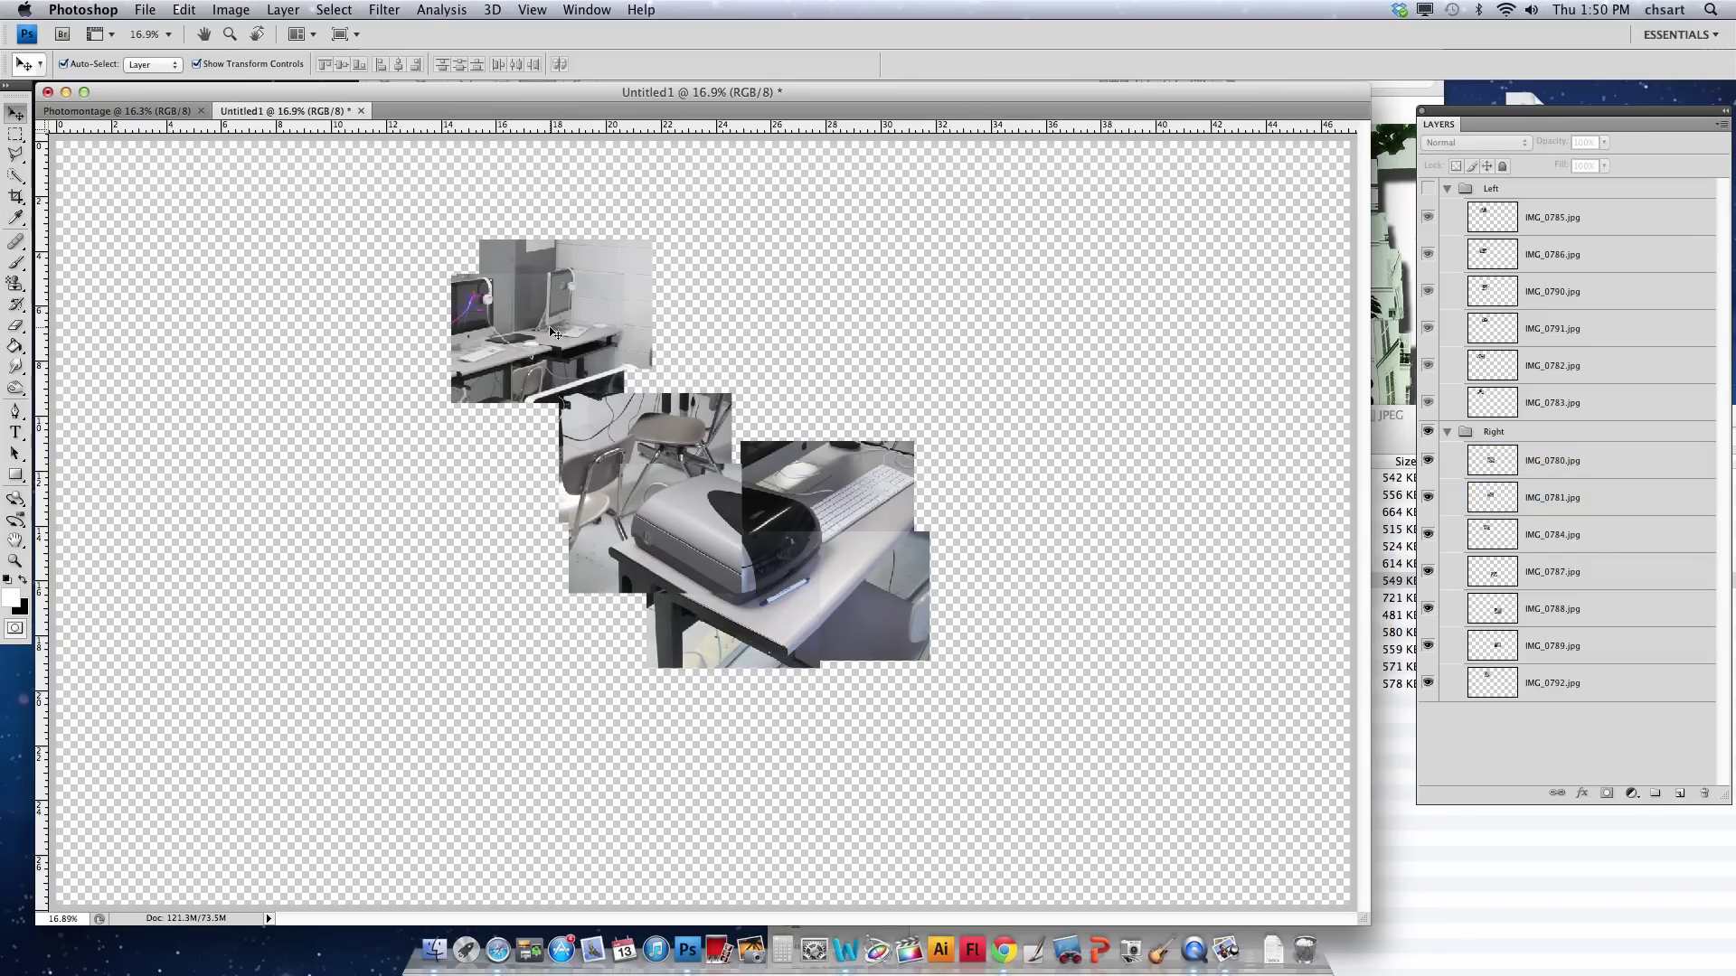
# Show the Left group and move it over the montage, shifting the Right group's photos left.
pyautogui.click(1429, 190)
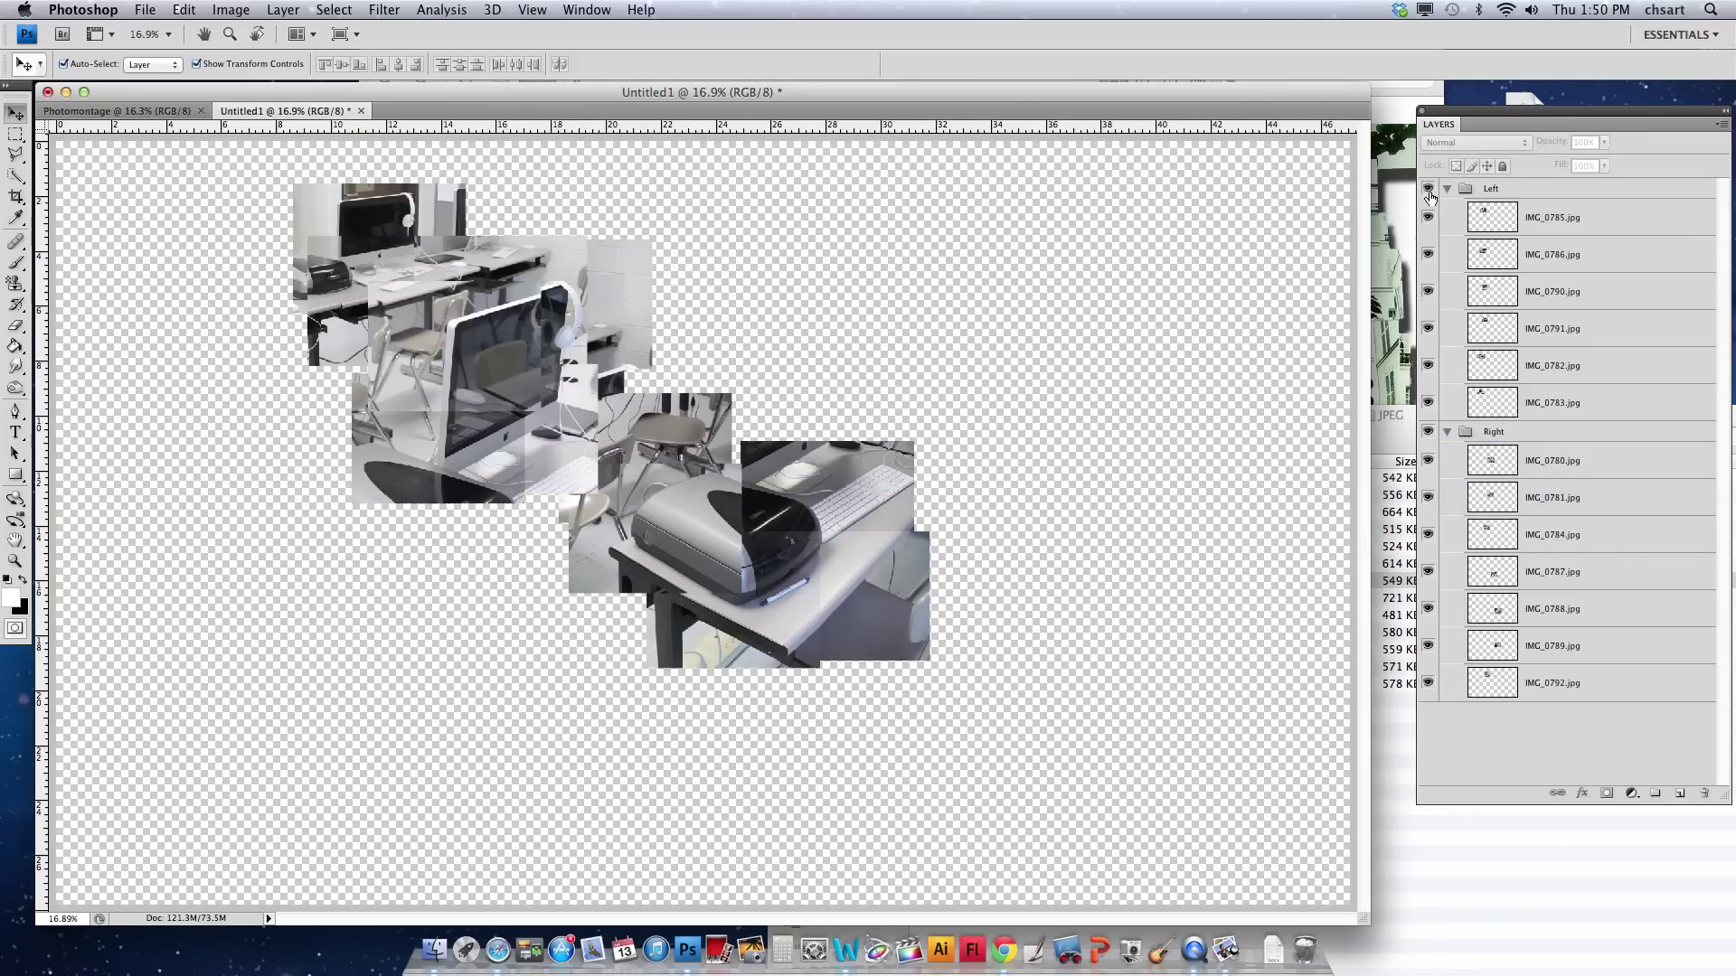
pyautogui.click(1428, 189)
pyautogui.click(1430, 192)
pyautogui.click(536, 318)
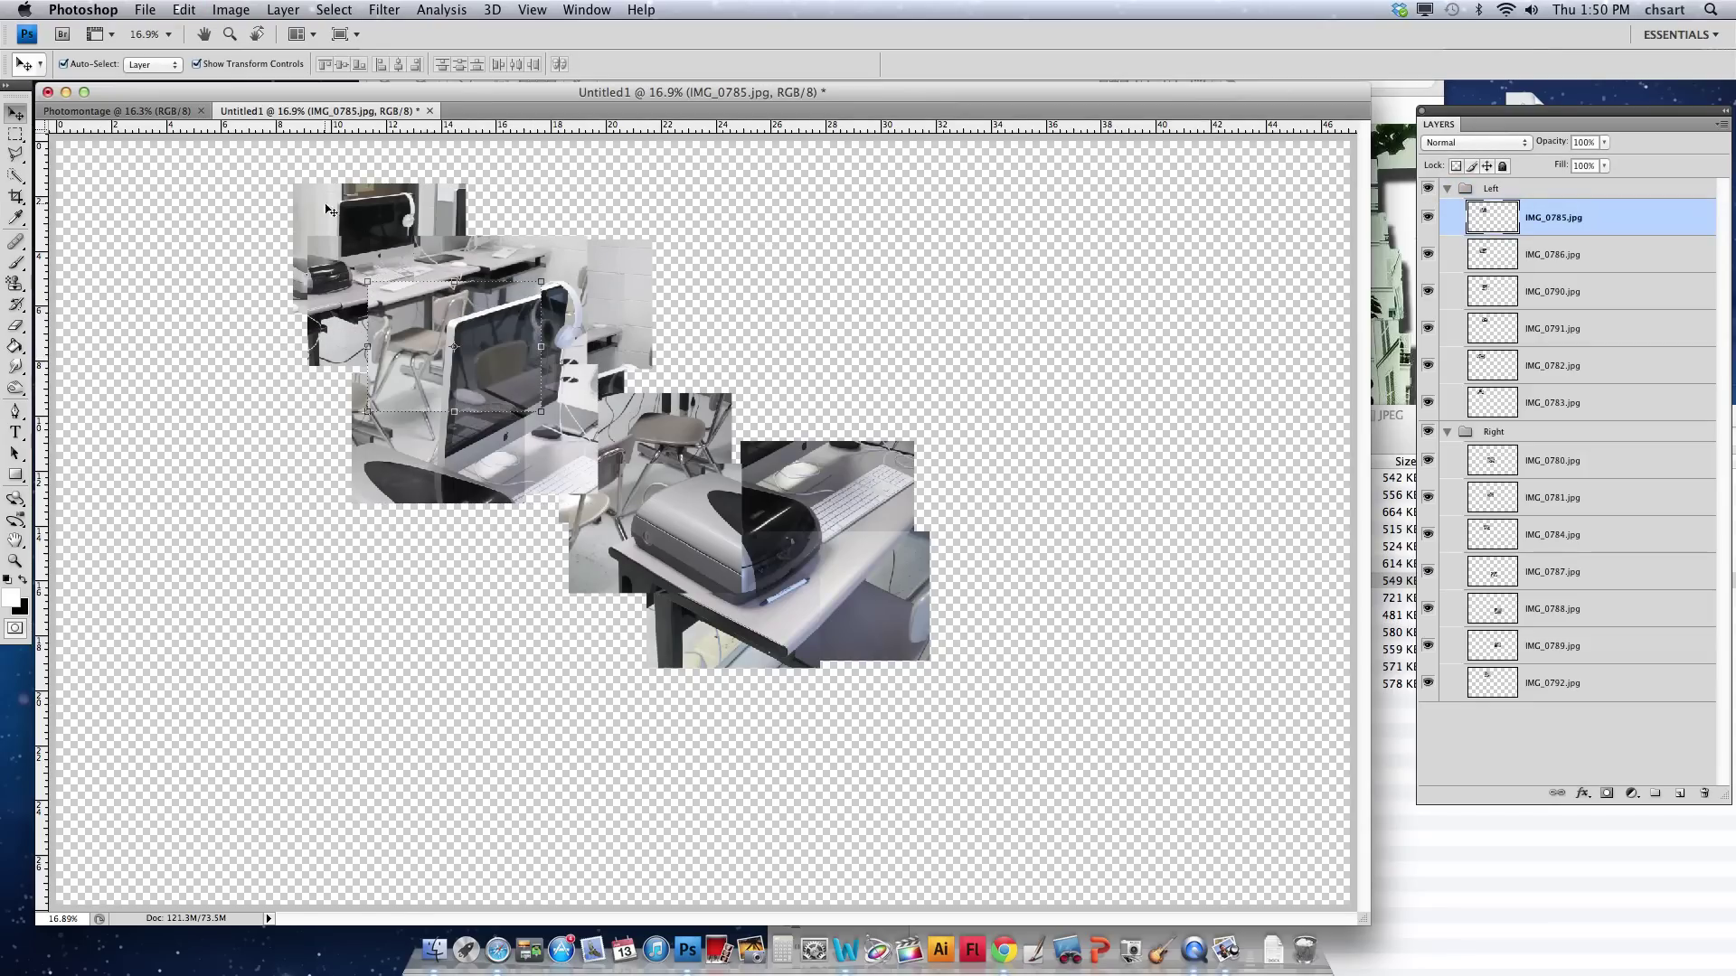
pyautogui.click(150, 66)
pyautogui.click(146, 64)
pyautogui.moveTo(412, 327); pyautogui.dragTo(709, 334)
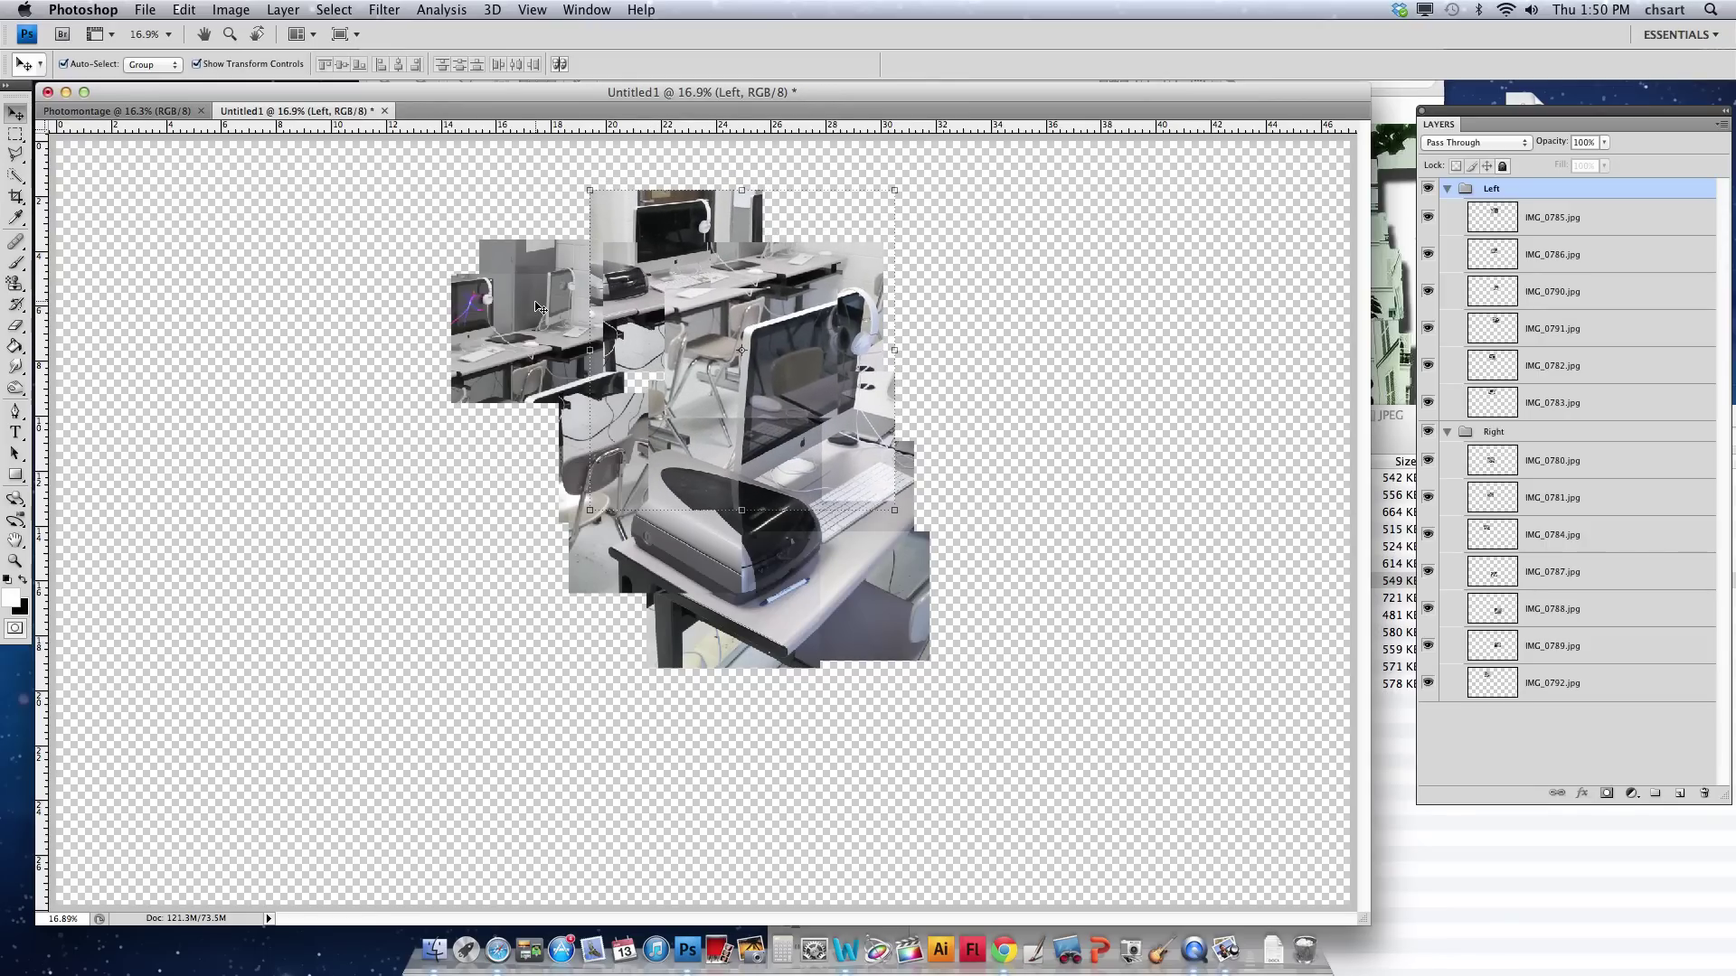
pyautogui.moveTo(549, 310); pyautogui.dragTo(444, 309)
pyautogui.click(1042, 484)
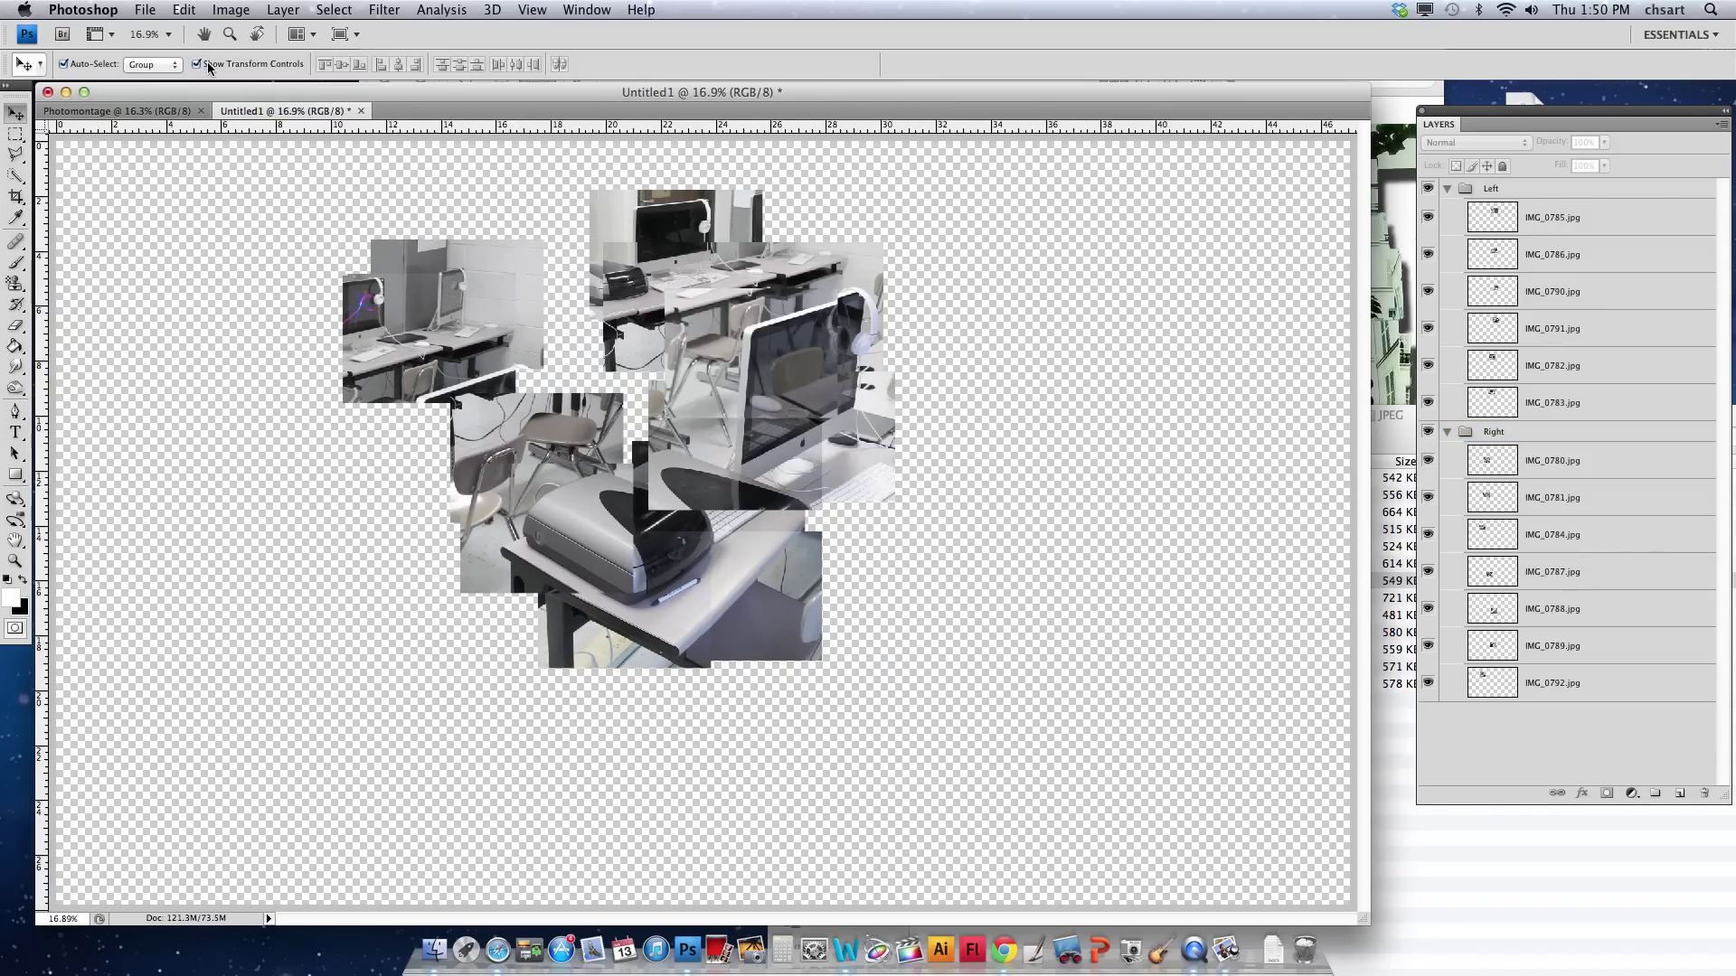
# Move the top-left desk photo to the upper right, then shift the Left cluster left and down.
pyautogui.click(153, 72)
pyautogui.click(158, 83)
pyautogui.moveTo(503, 303); pyautogui.dragTo(1096, 247)
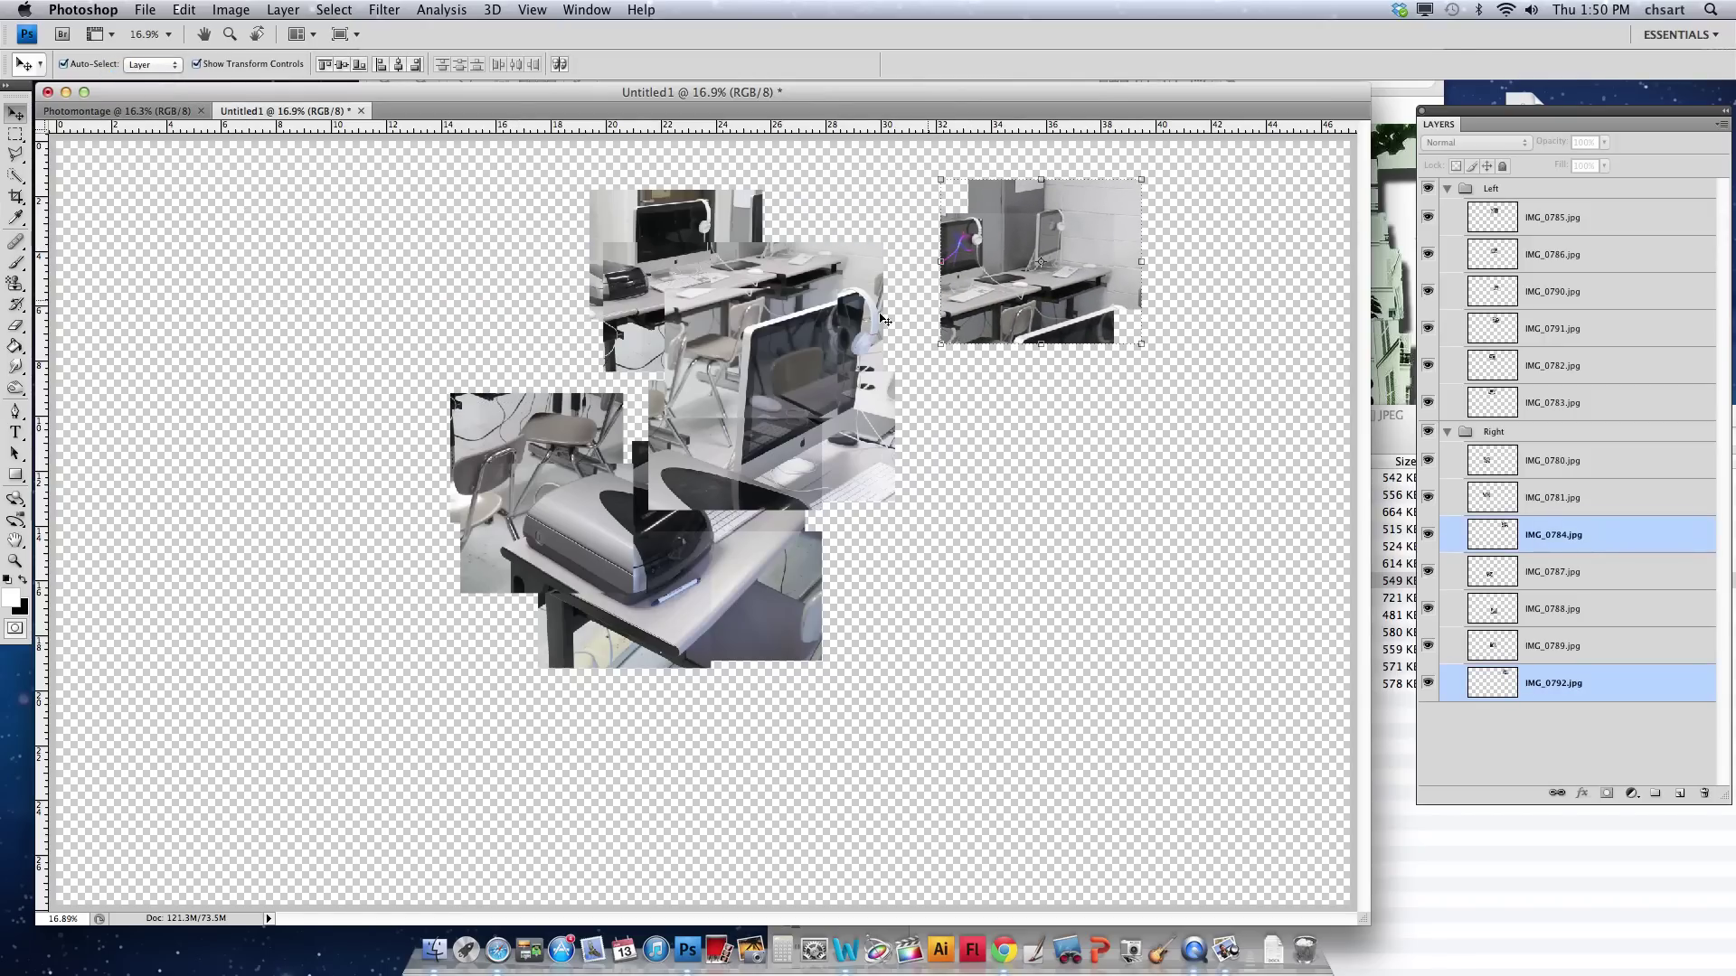
pyautogui.click(123, 65)
pyautogui.click(145, 65)
pyautogui.click(144, 54)
pyautogui.moveTo(775, 416); pyautogui.dragTo(669, 428)
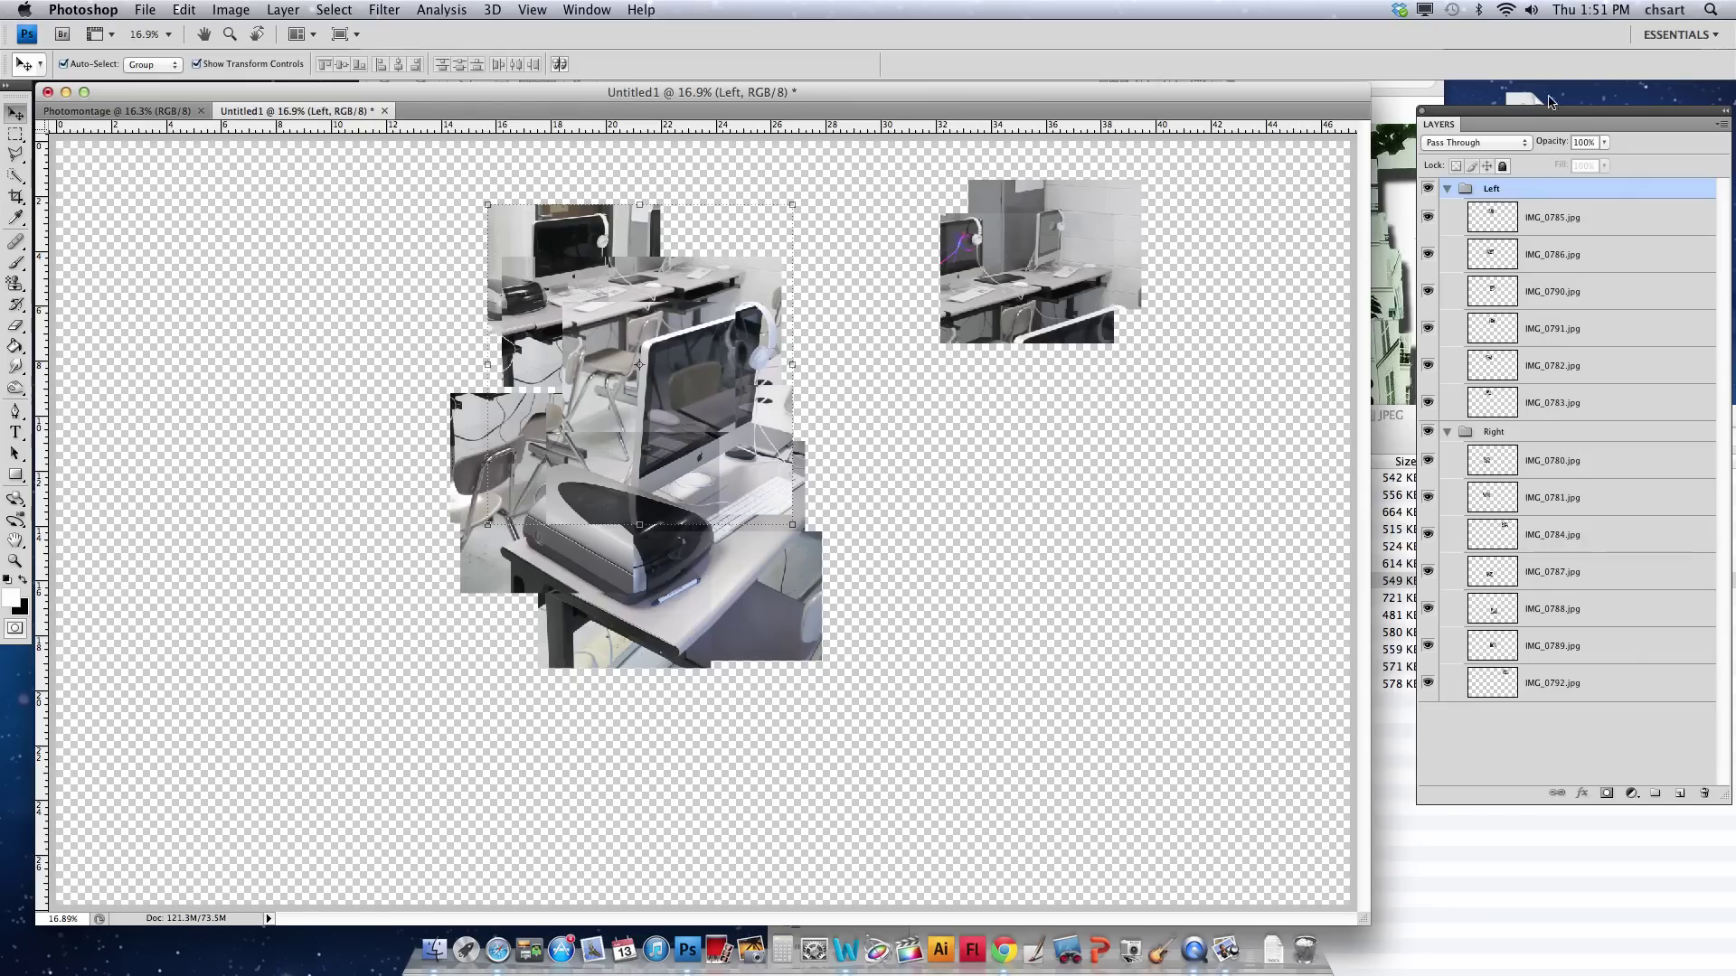
# With Left hidden, nudge the Right group's printer and chair photos slightly.
pyautogui.click(1429, 189)
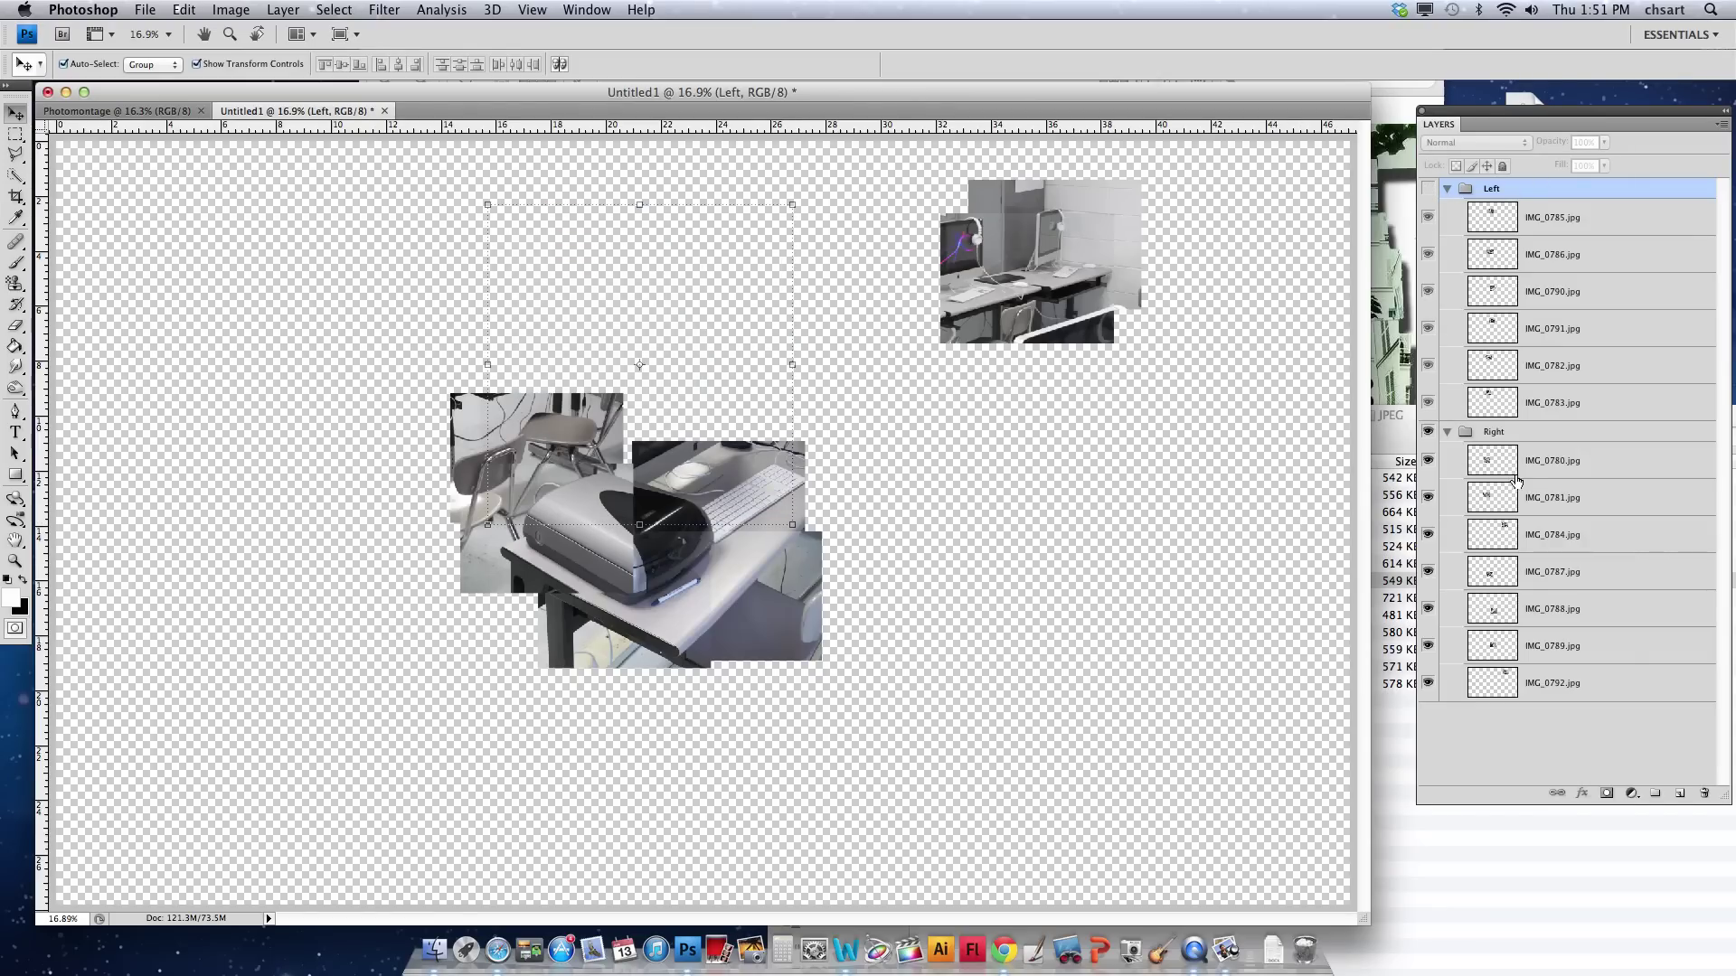
pyautogui.click(1505, 434)
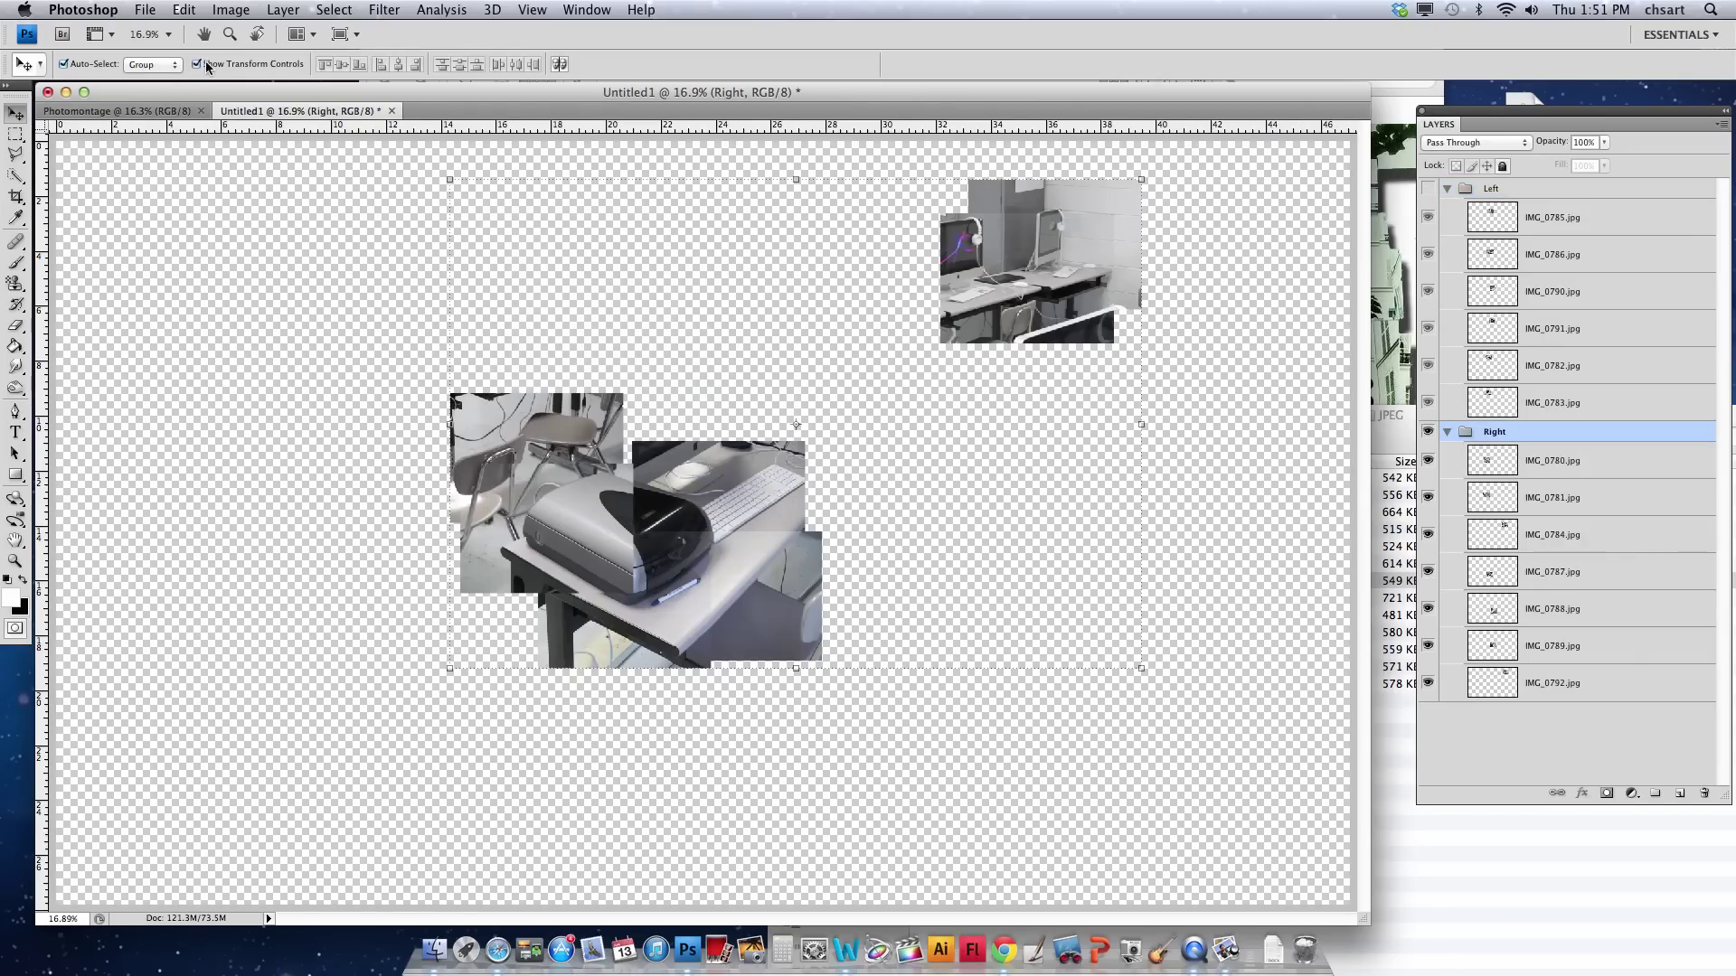
pyautogui.click(152, 64)
pyautogui.click(145, 81)
pyautogui.moveTo(594, 527); pyautogui.dragTo(577, 511)
pyautogui.moveTo(585, 421)
pyautogui.mouseDown()
pyautogui.moveTo(597, 399)
pyautogui.moveTo(571, 406)
pyautogui.mouseUp()
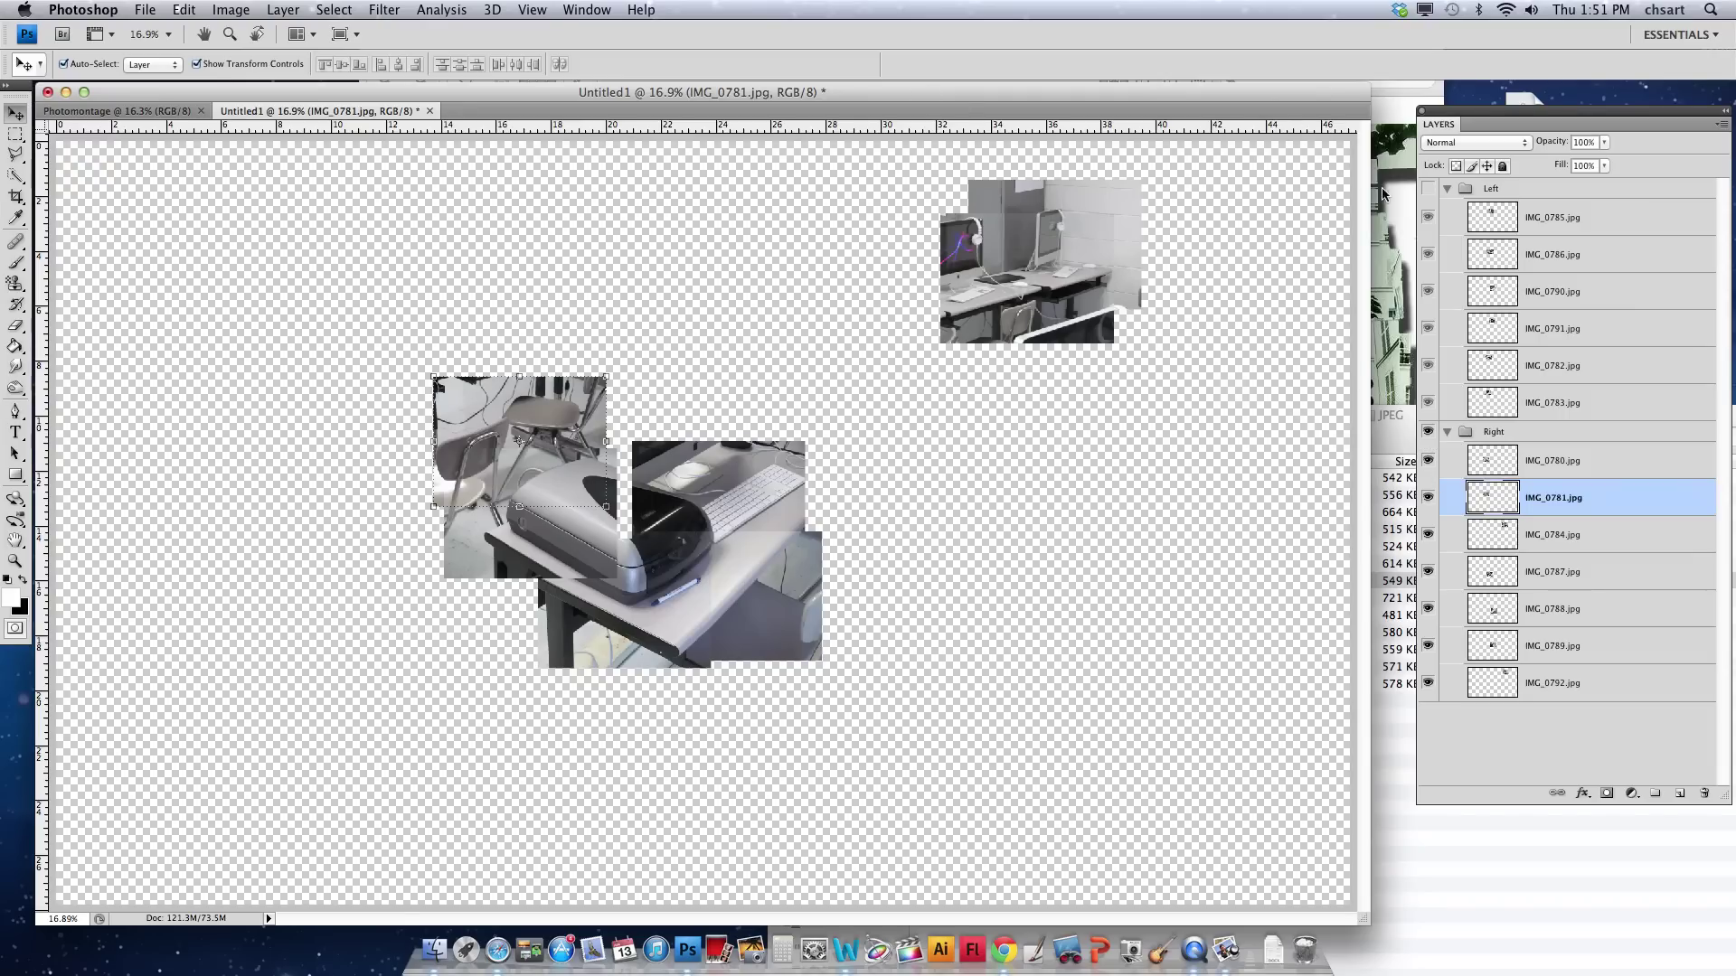
# Show the Left group again and shift the whole Right group slightly left and up.
pyautogui.click(1428, 189)
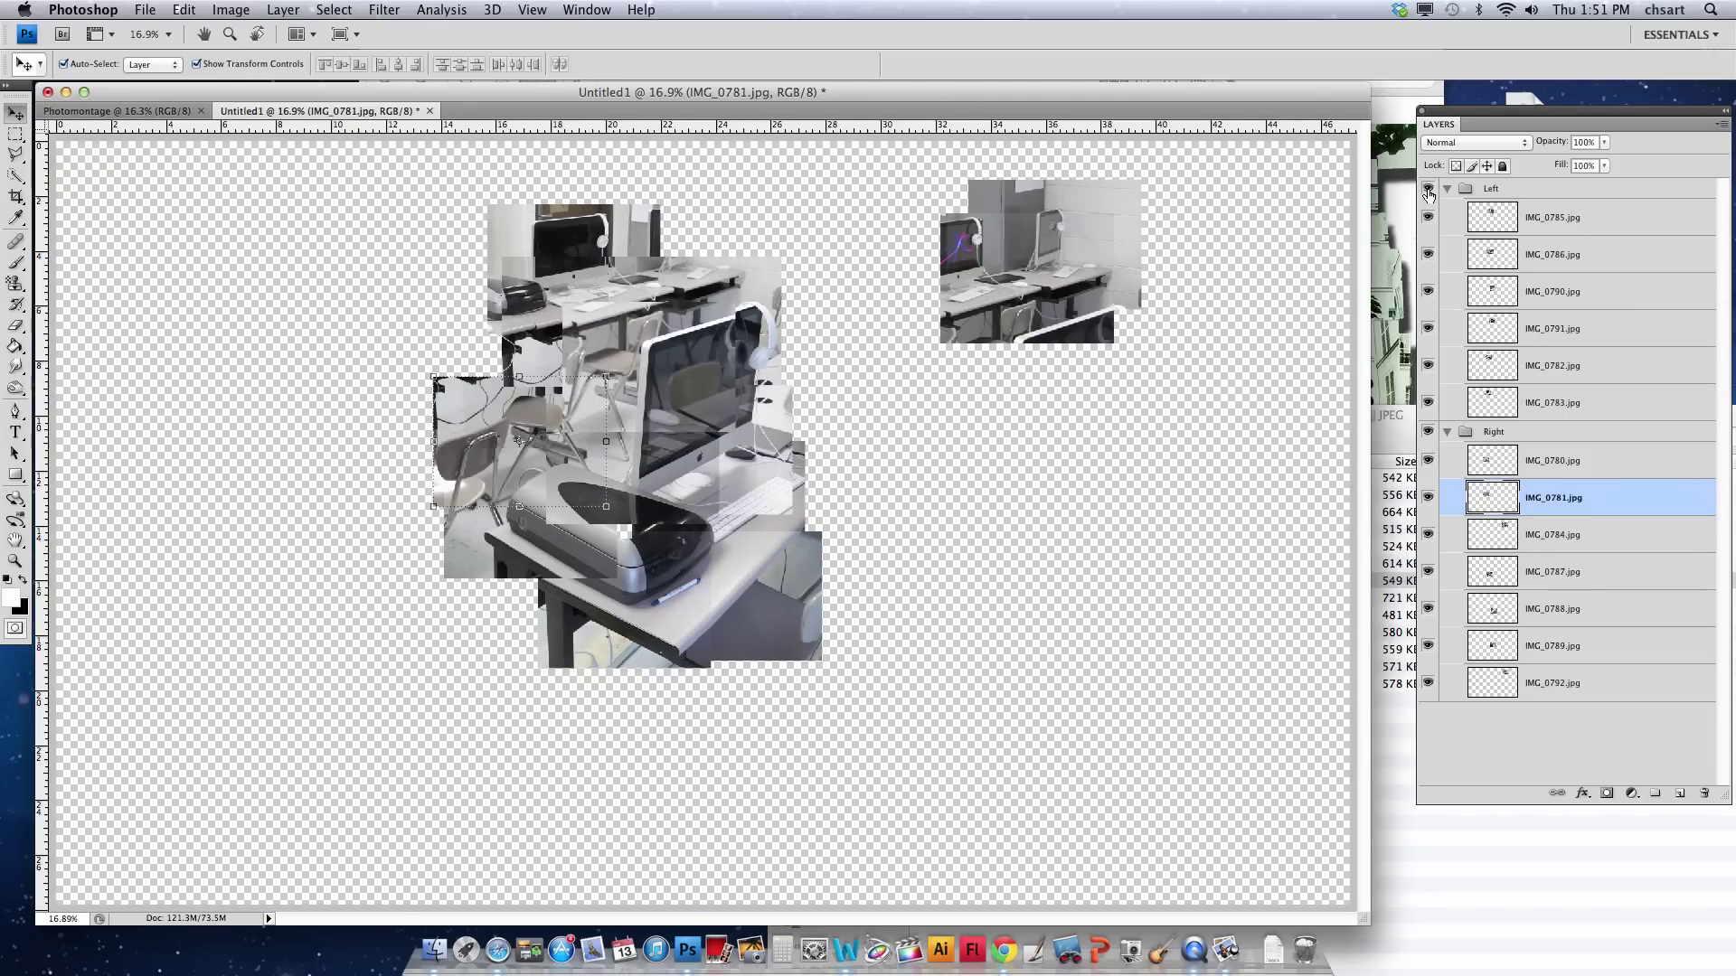
pyautogui.click(1487, 433)
pyautogui.click(152, 65)
pyautogui.click(149, 52)
pyautogui.moveTo(720, 594); pyautogui.dragTo(710, 592)
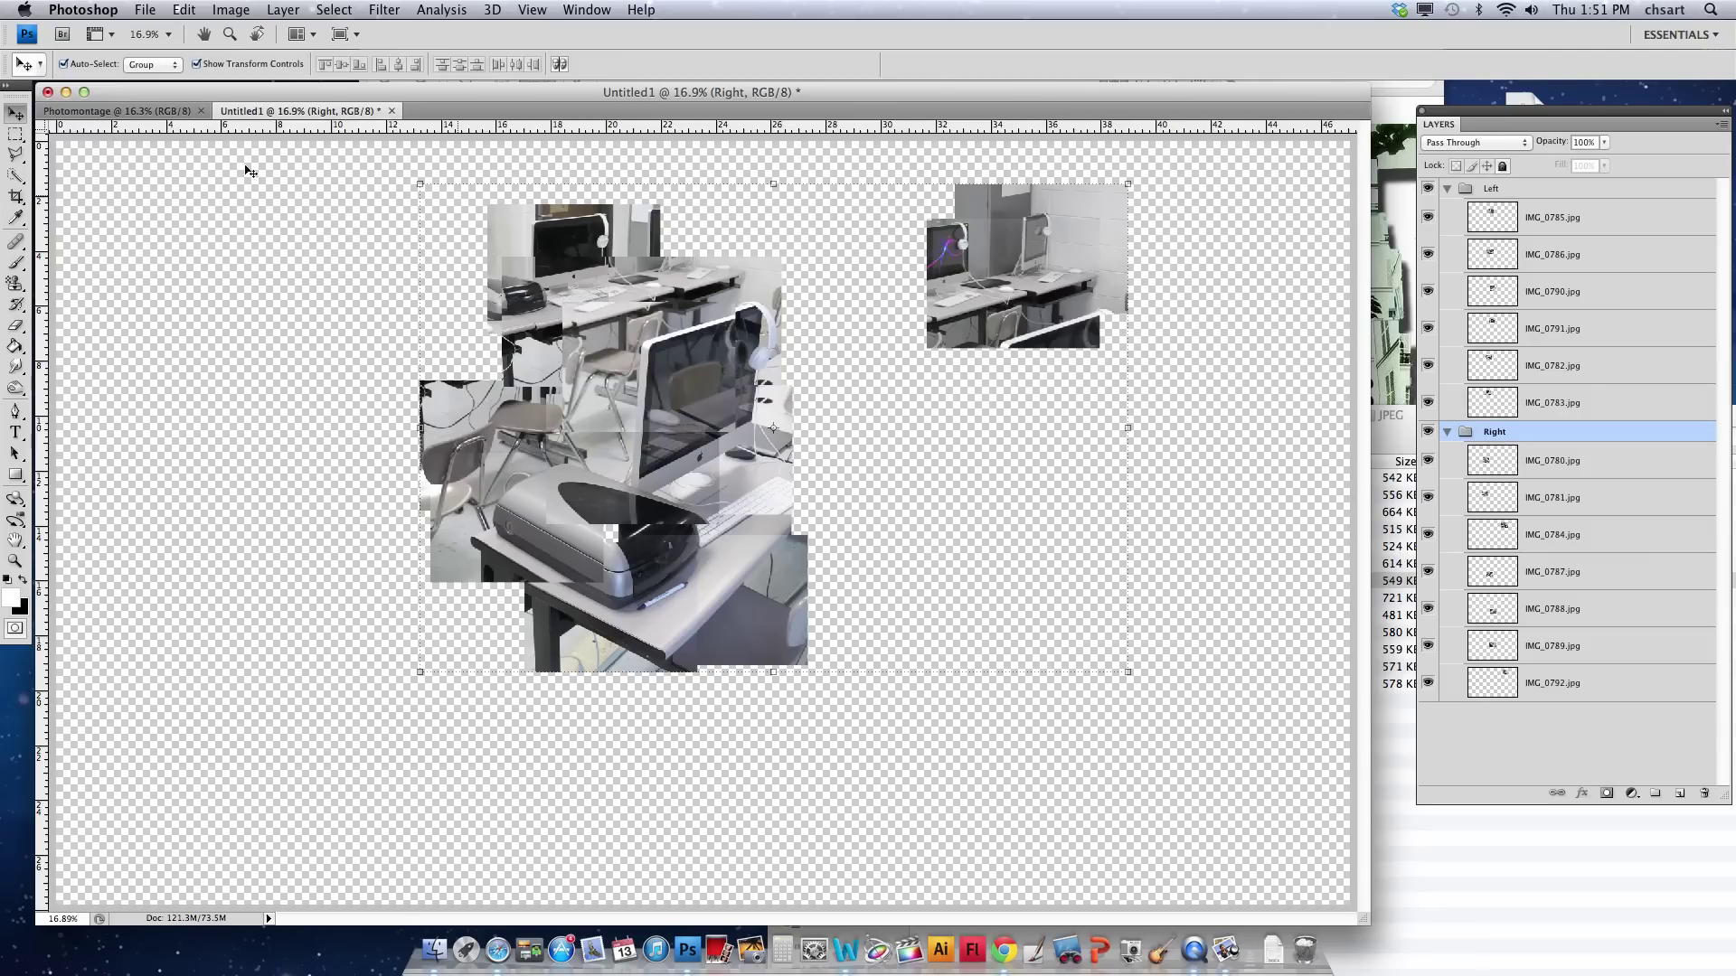
# Move IMG_0784 and IMG_0792 onto the top of the montage.
pyautogui.click(166, 72)
pyautogui.click(165, 84)
pyautogui.click(977, 321)
pyautogui.moveTo(976, 321); pyautogui.dragTo(751, 301)
pyautogui.moveTo(1037, 273); pyautogui.dragTo(795, 280)
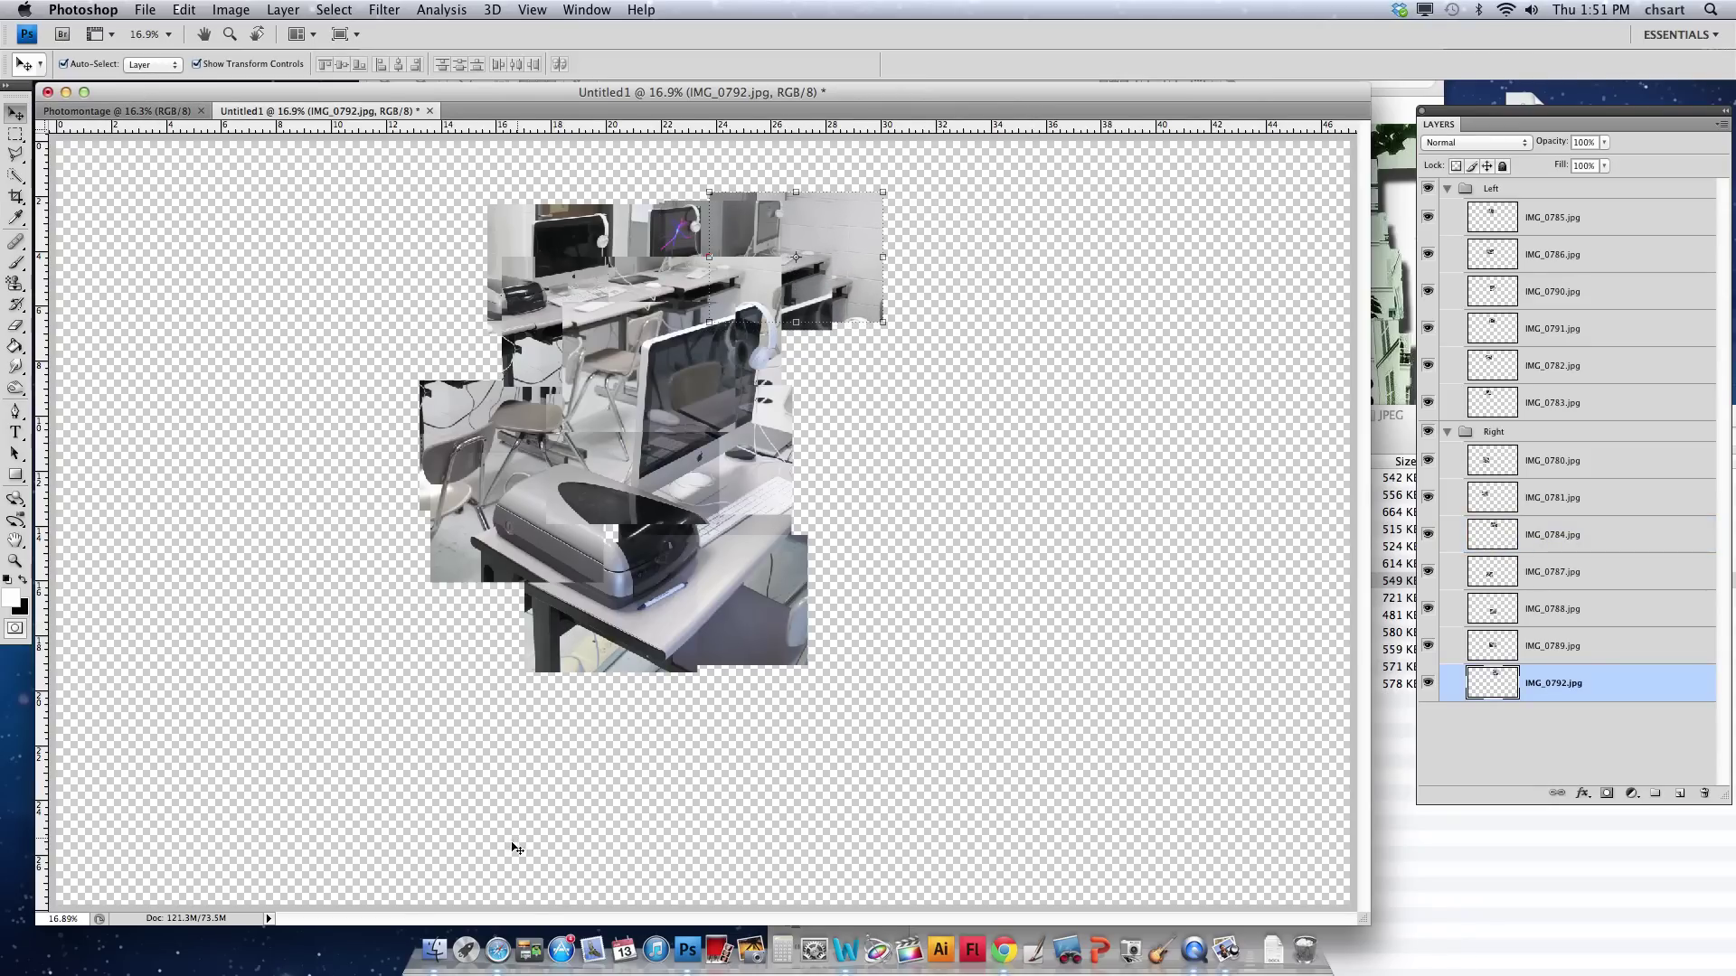
# Preview the Hockney photo-montage reference in Quick Look, then return to the Photoshop document.
pyautogui.click(435, 949)
pyautogui.moveTo(1614, 384); pyautogui.dragTo(935, 295)
pyautogui.click(1513, 833)
pyautogui.press('space')
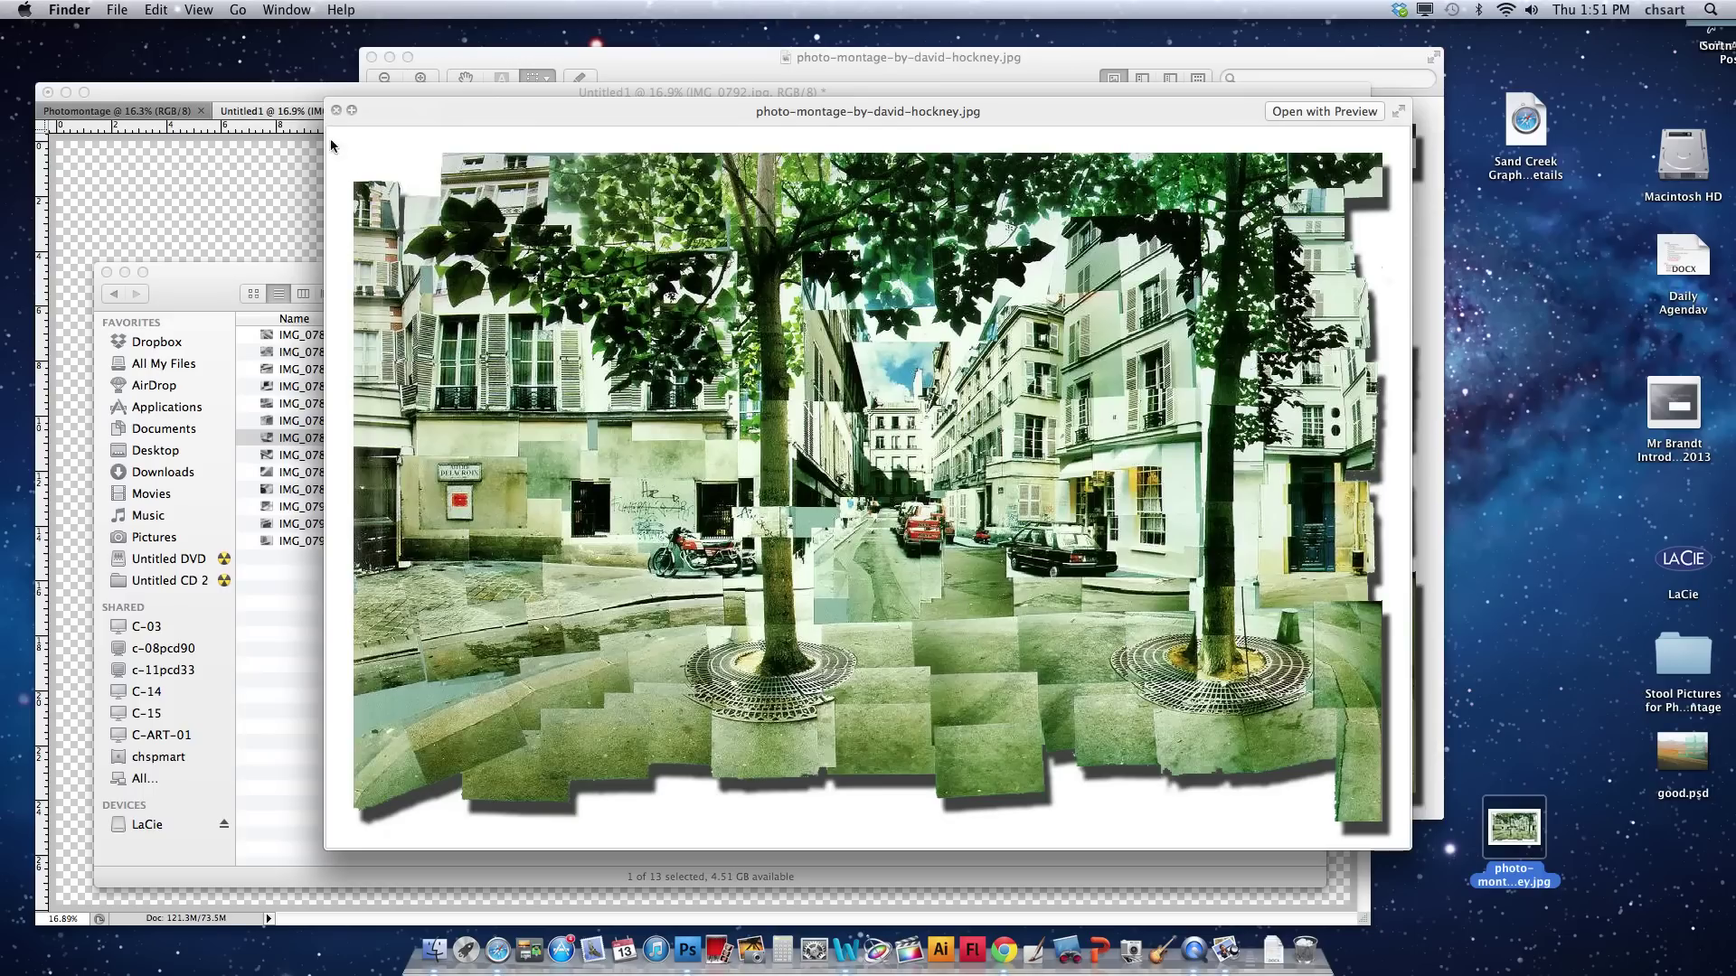
pyautogui.click(312, 105)
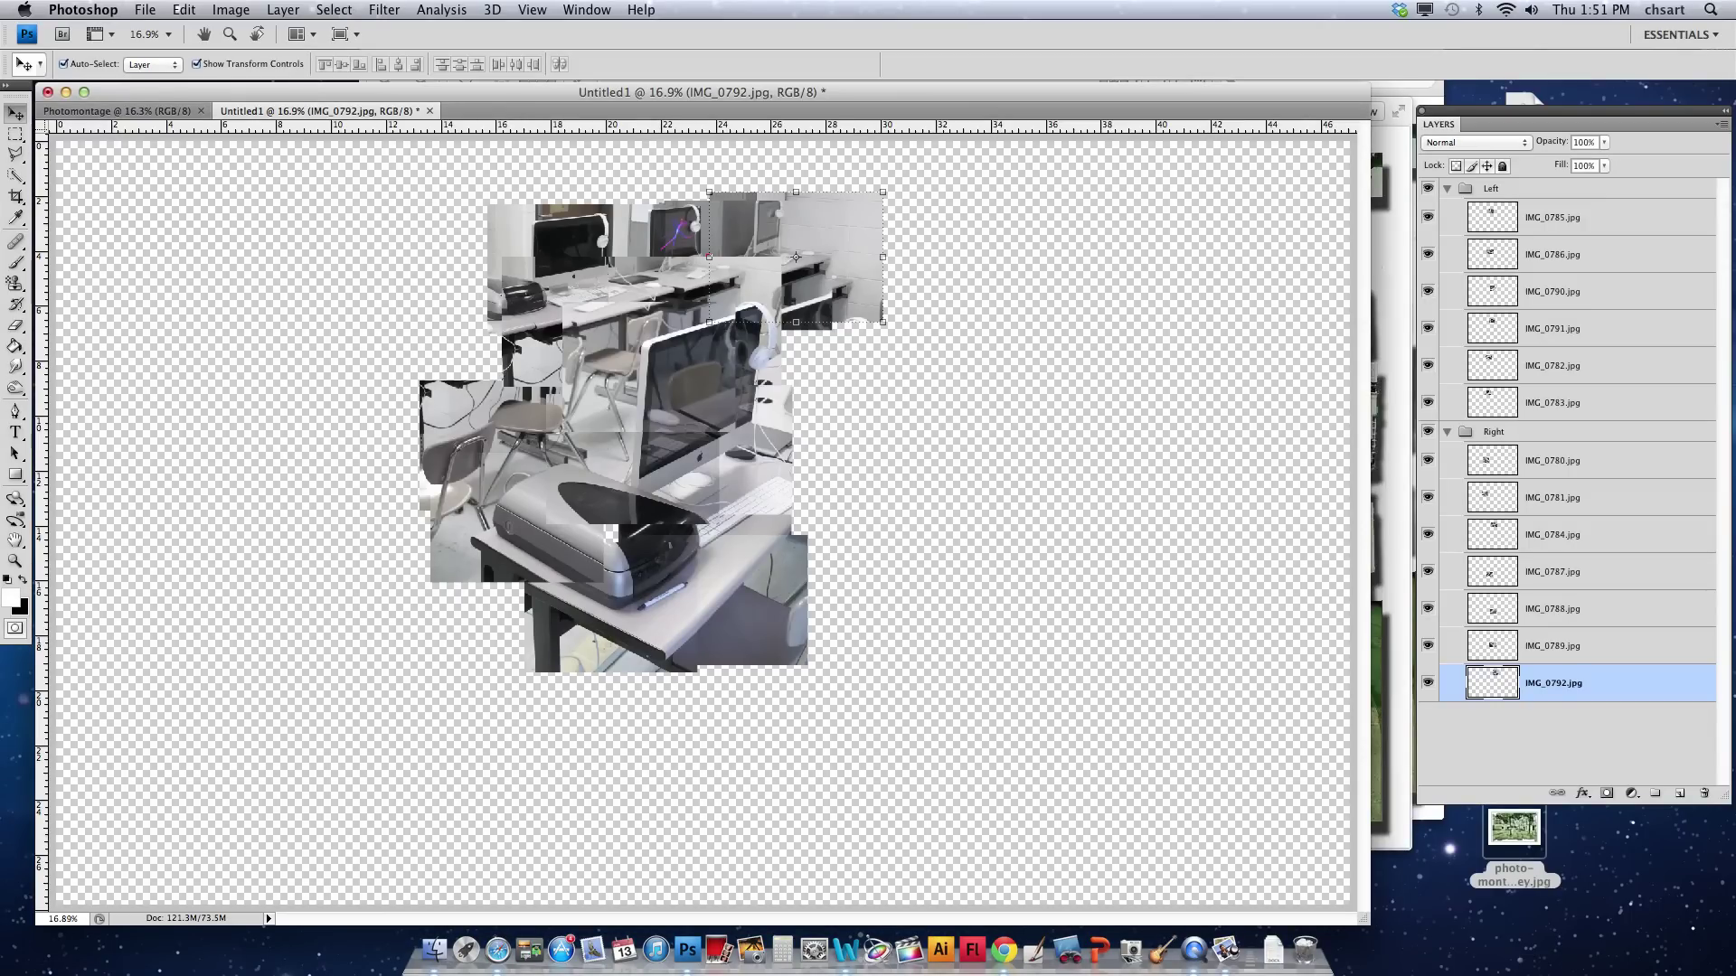
pyautogui.click(145, 9)
pyautogui.moveTo(344, 412)
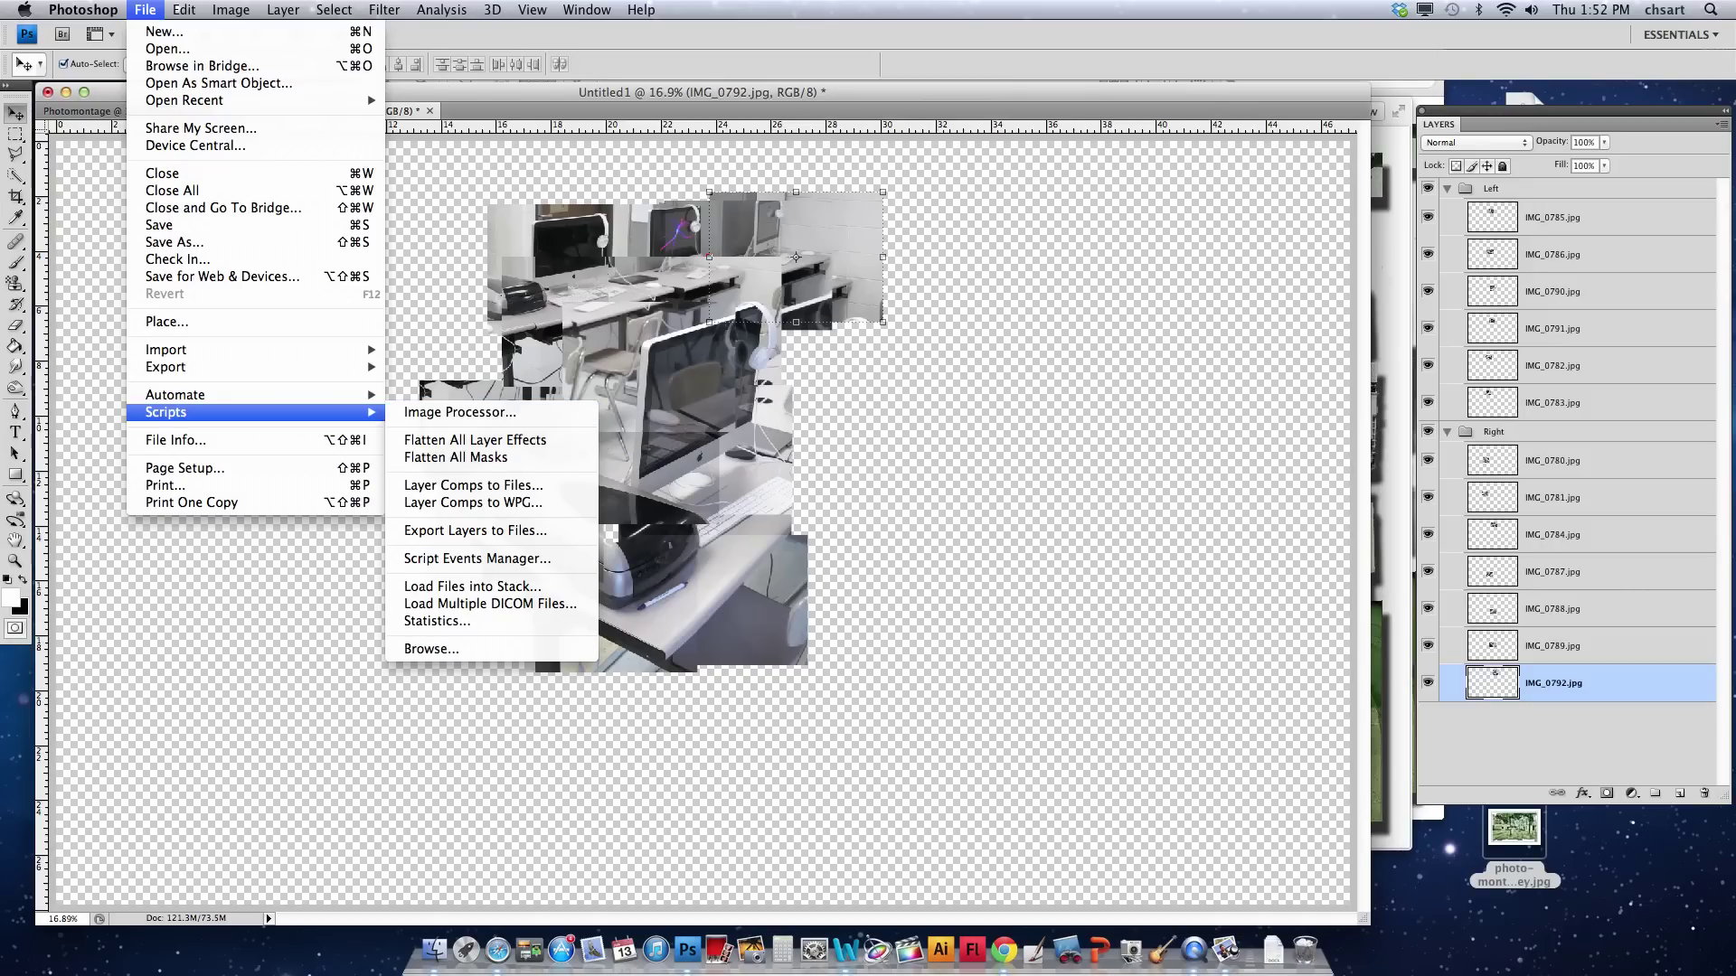
pyautogui.press('Escape')
pyautogui.click(145, 10)
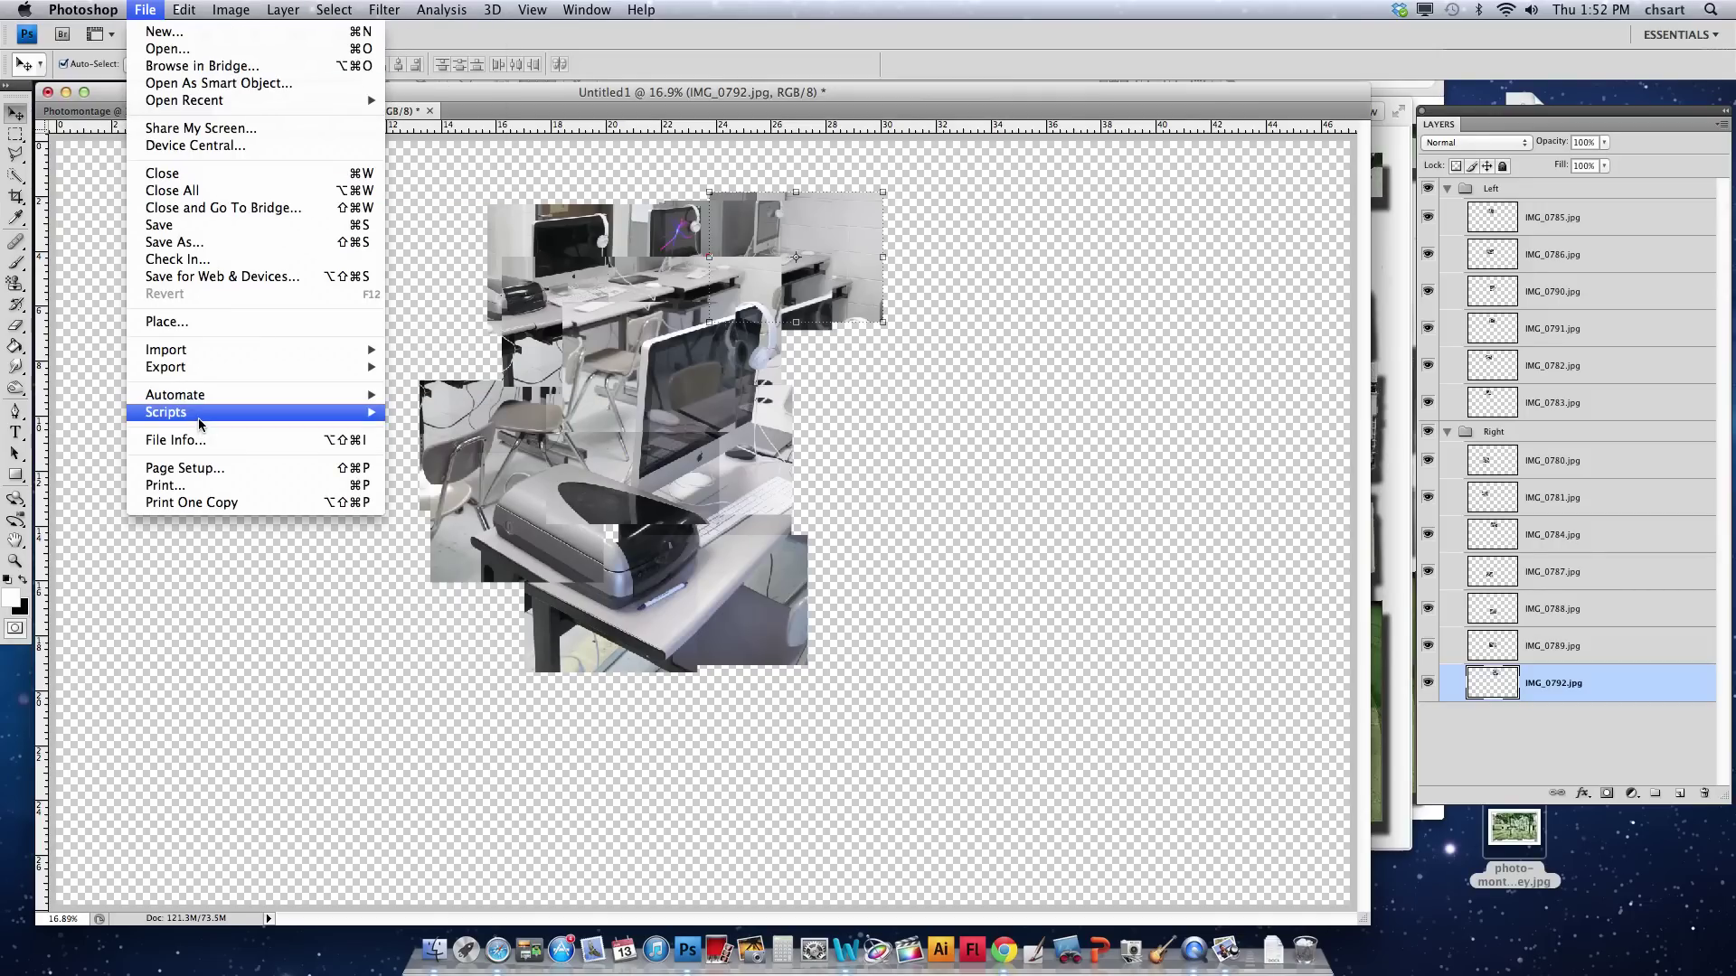
pyautogui.moveTo(206, 414)
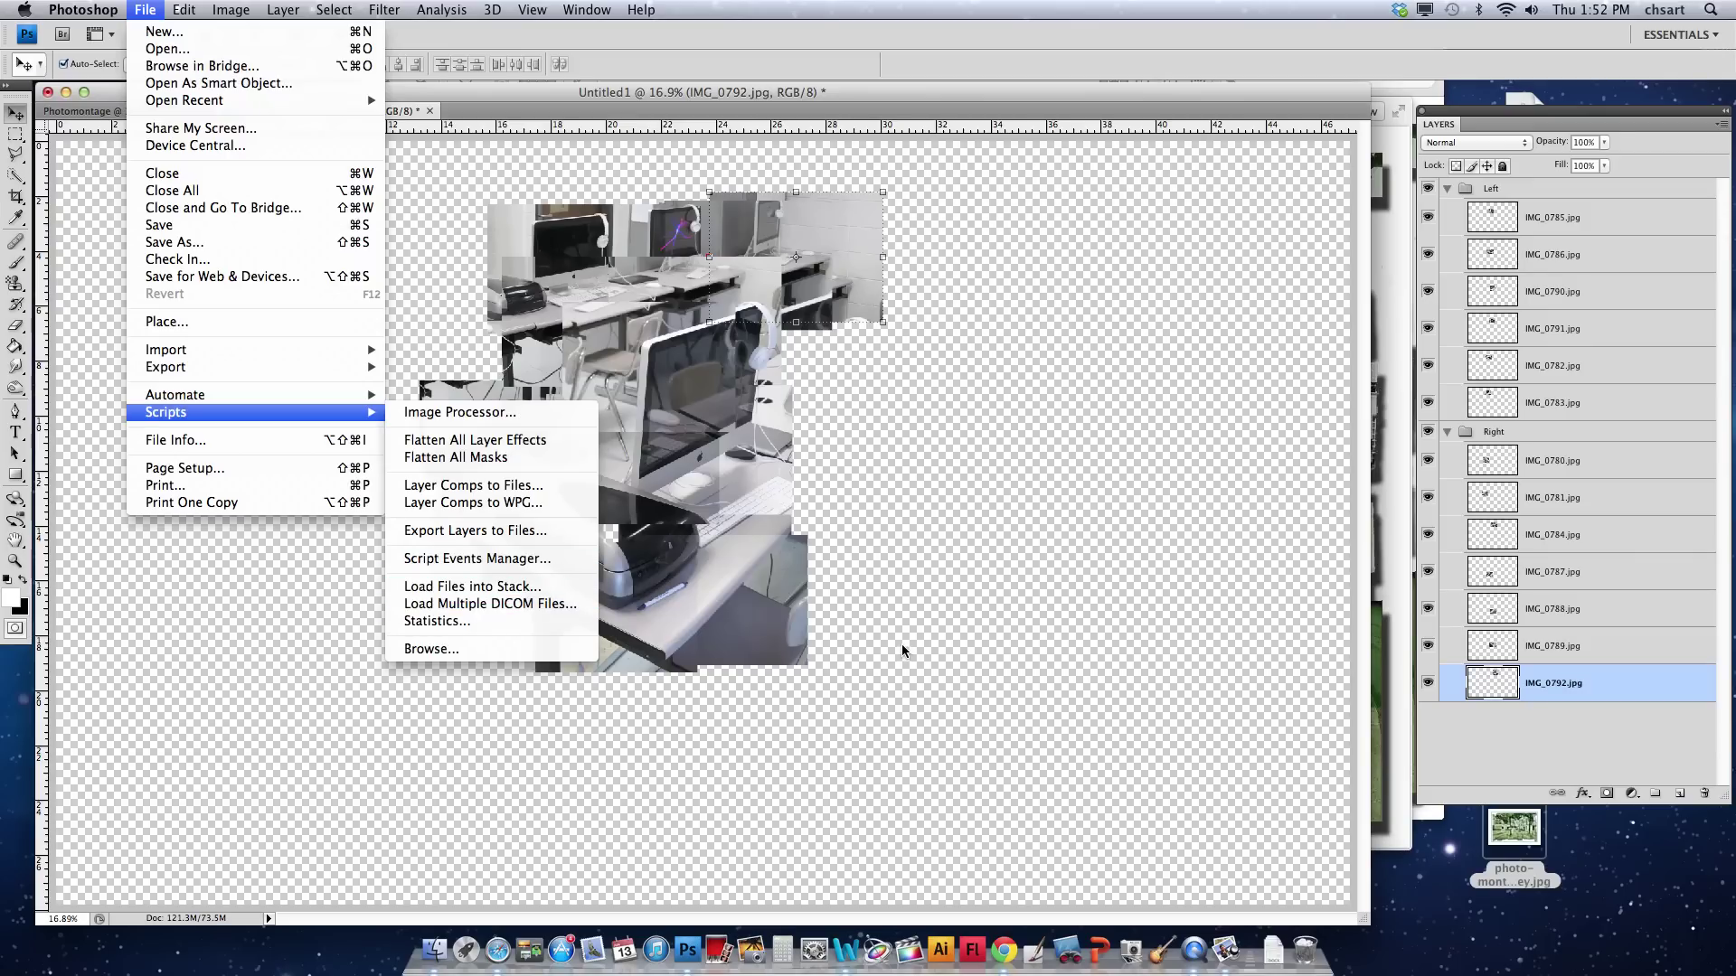
pyautogui.click(929, 618)
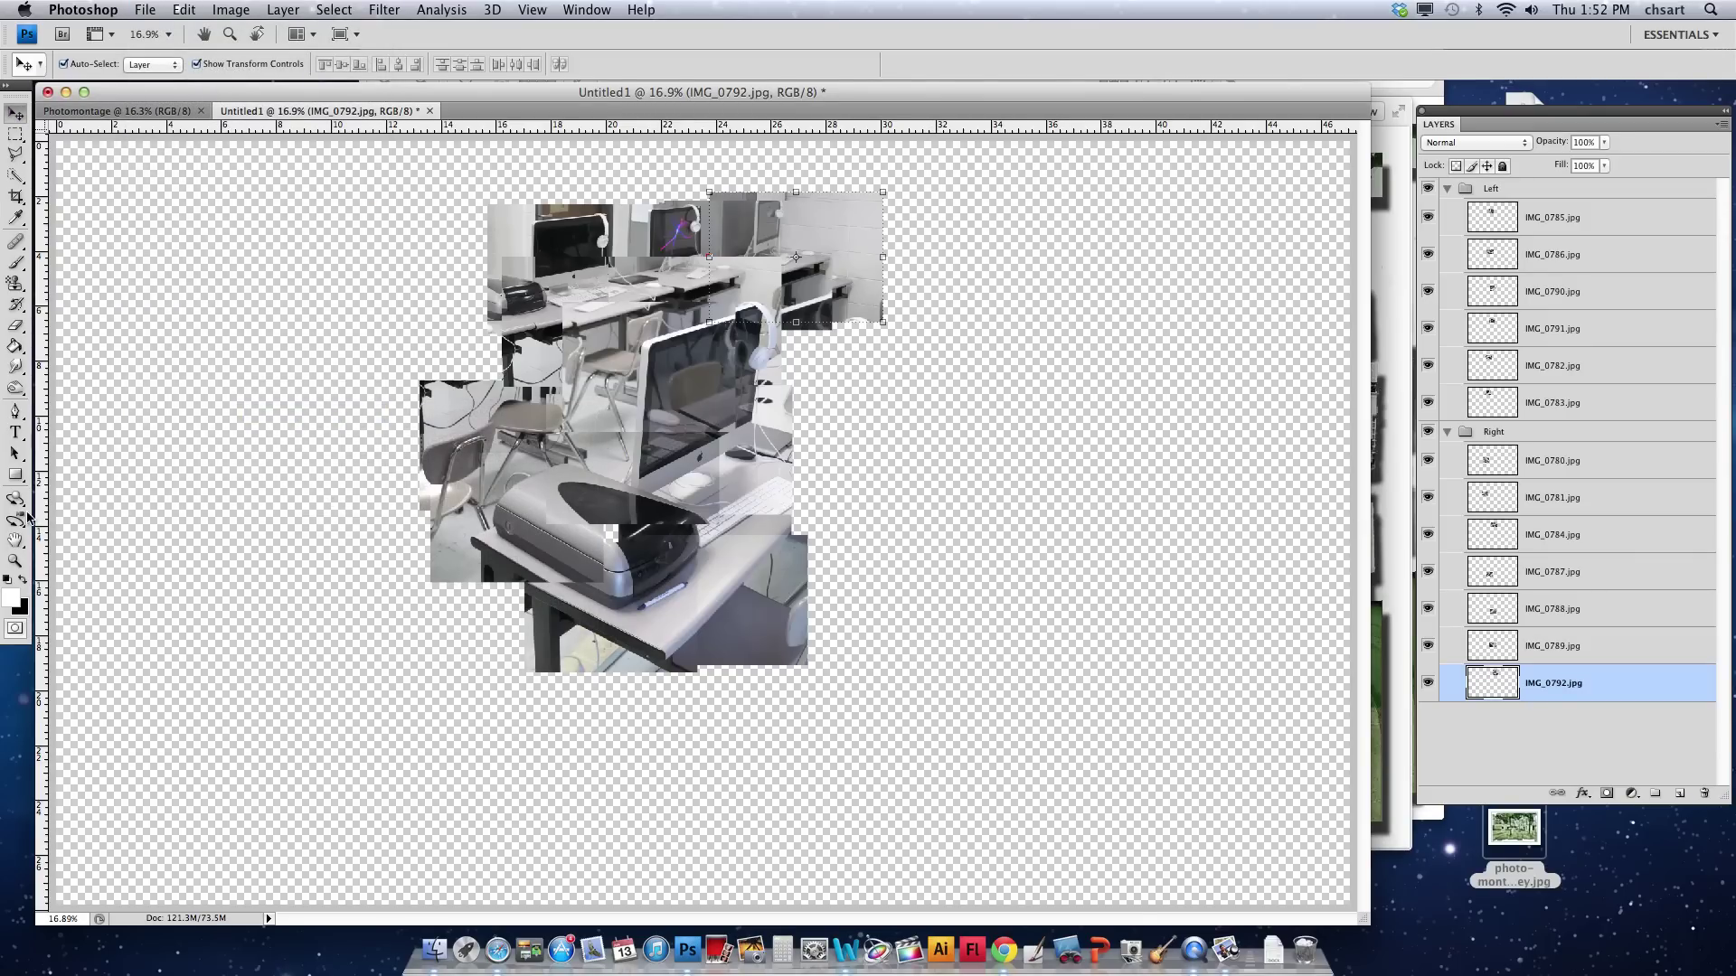
# Crop the canvas tightly around the montage, pulling the left edge inward.
pyautogui.click(17, 196)
pyautogui.moveTo(343, 186); pyautogui.dragTo(931, 717)
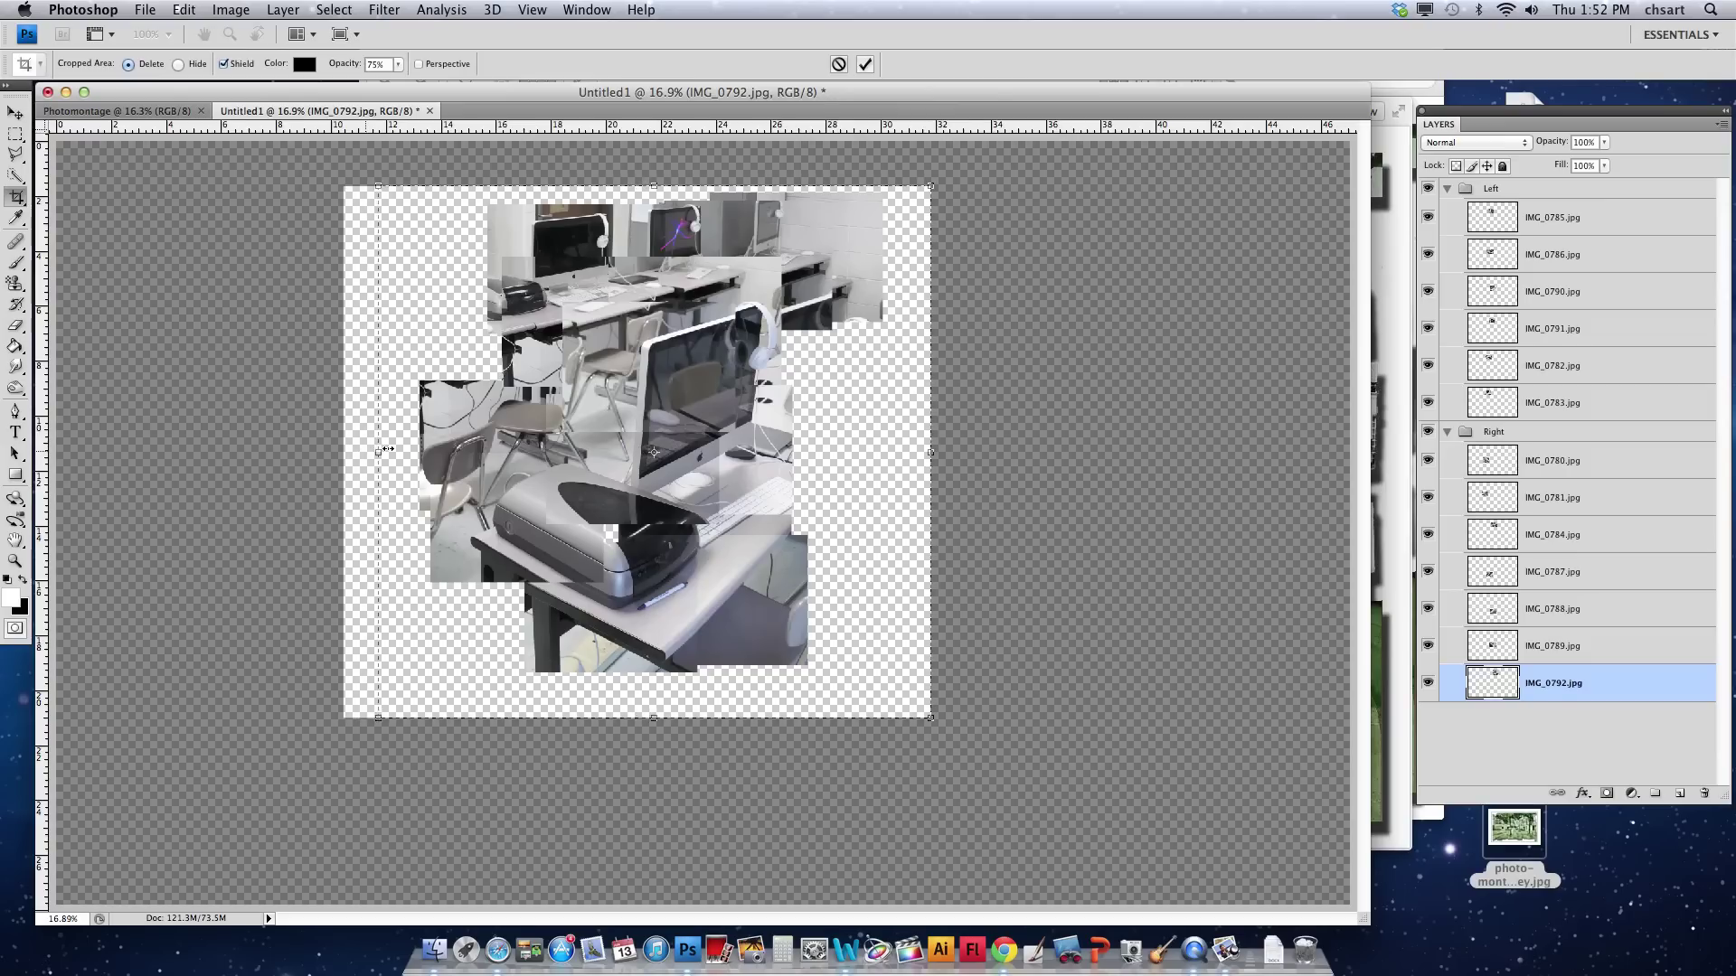
pyautogui.moveTo(336, 440); pyautogui.dragTo(385, 450)
pyautogui.press('Return')
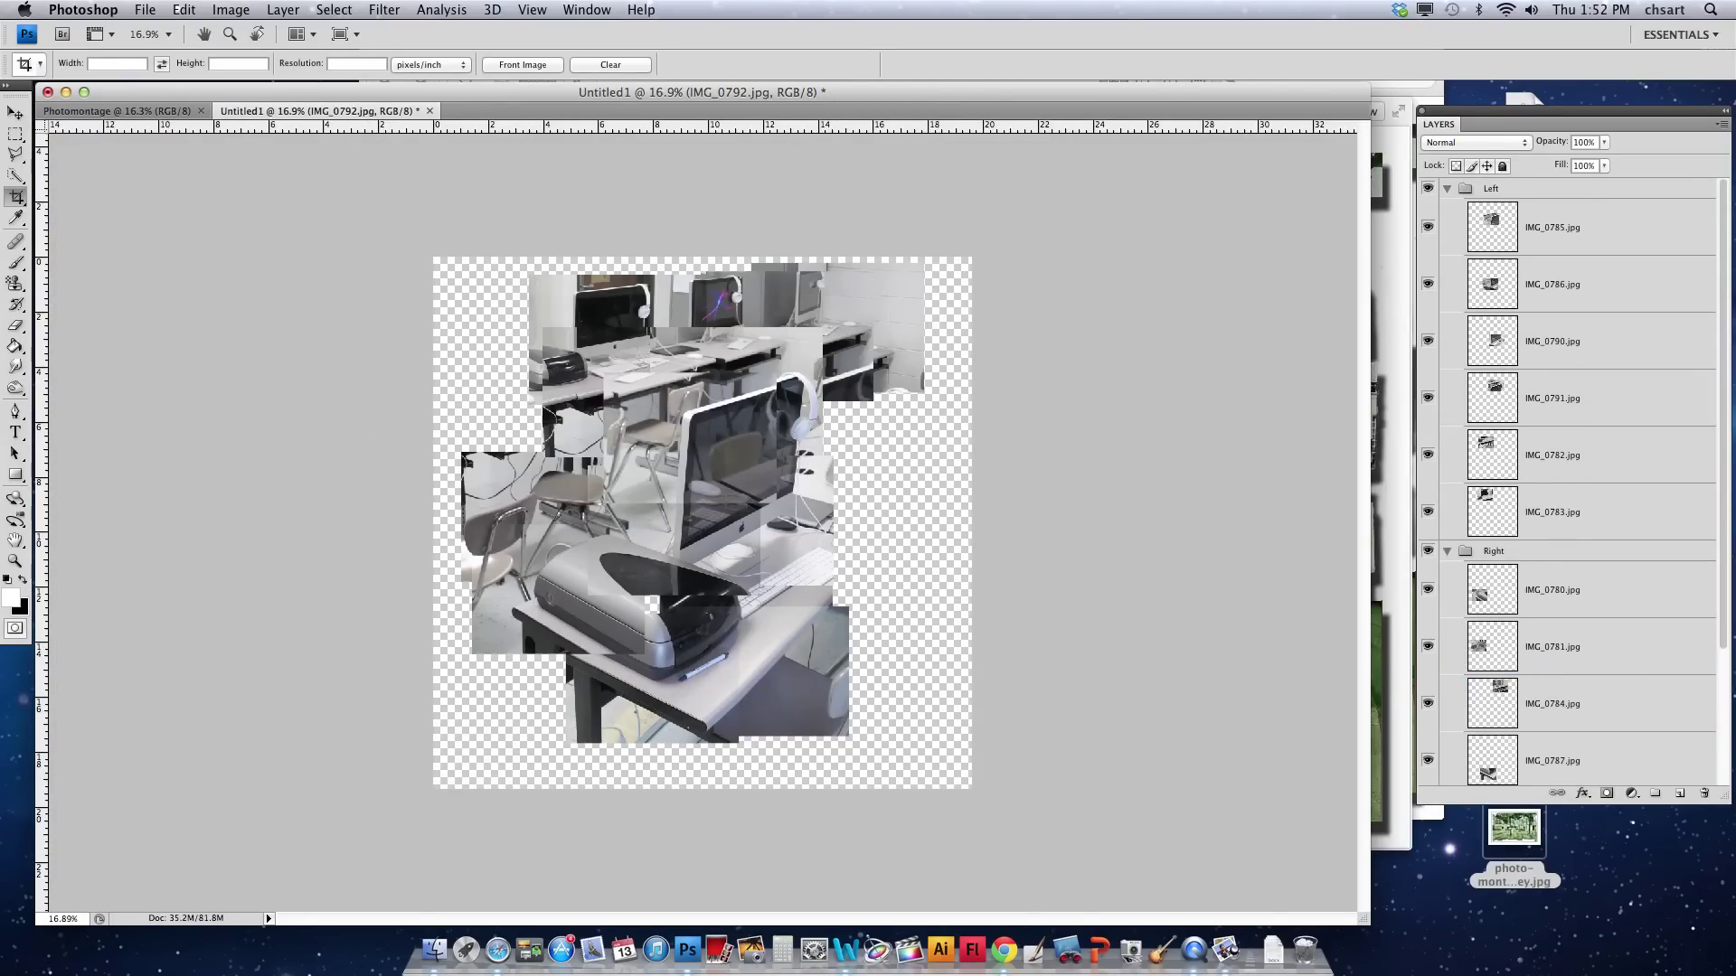
# Add a new layer and fill it with solid black as the background.
pyautogui.click(1679, 793)
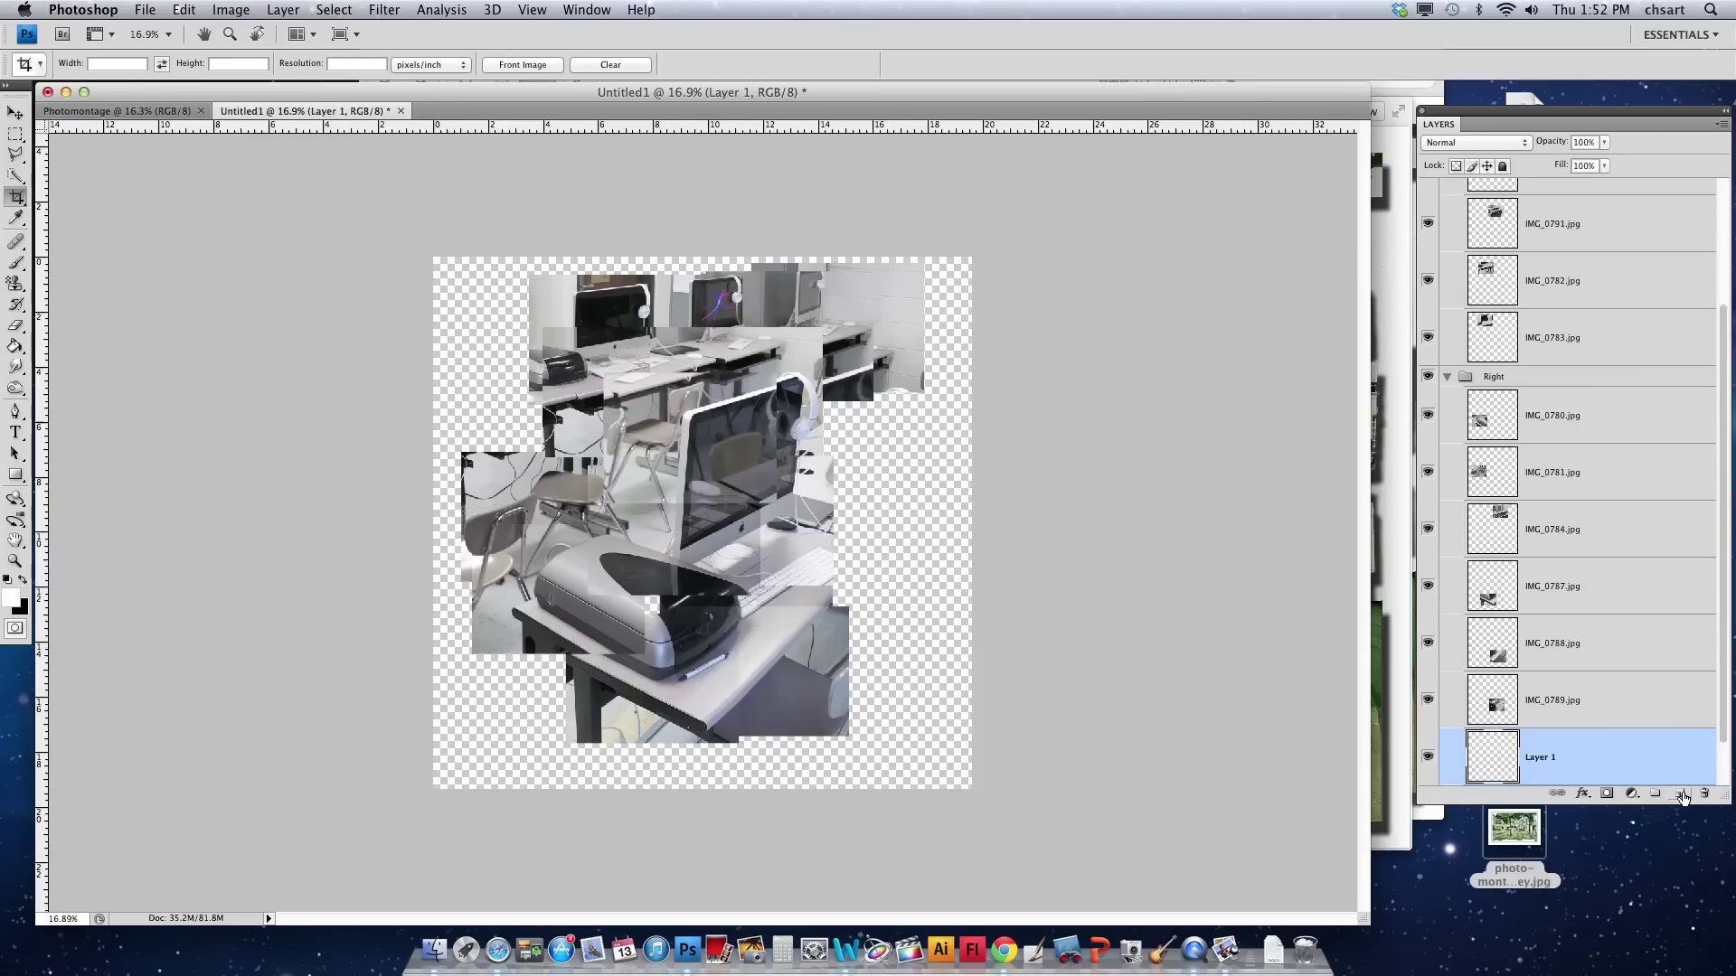
pyautogui.click(13, 349)
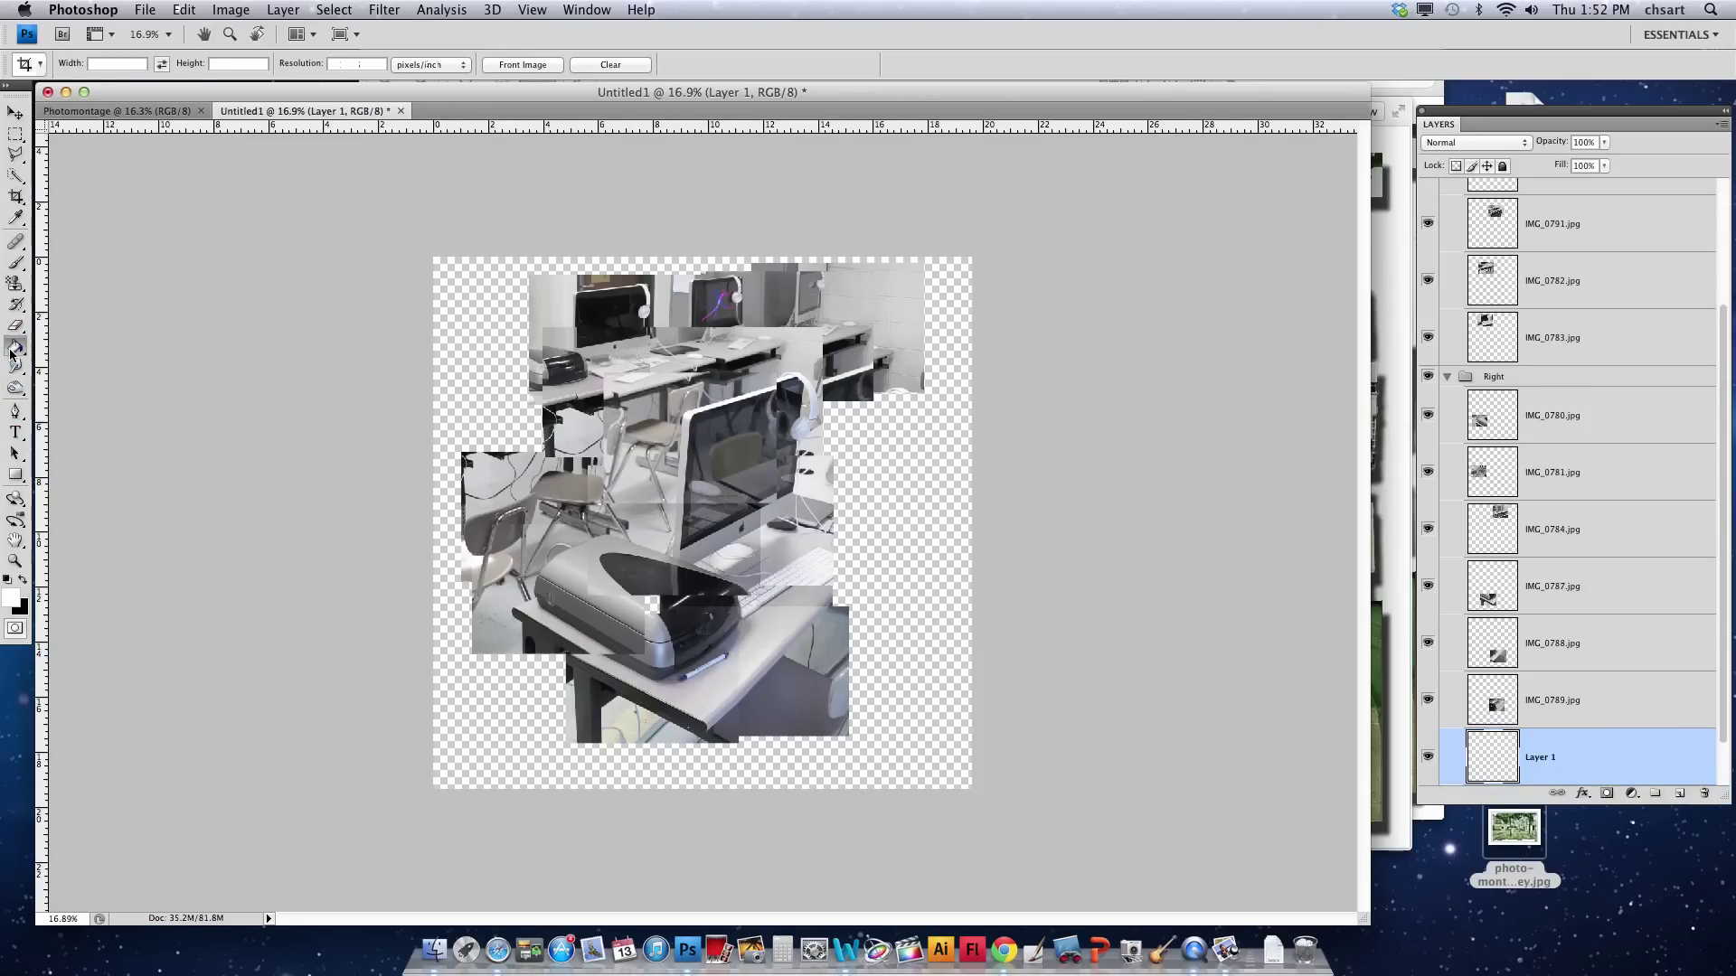
pyautogui.click(463, 396)
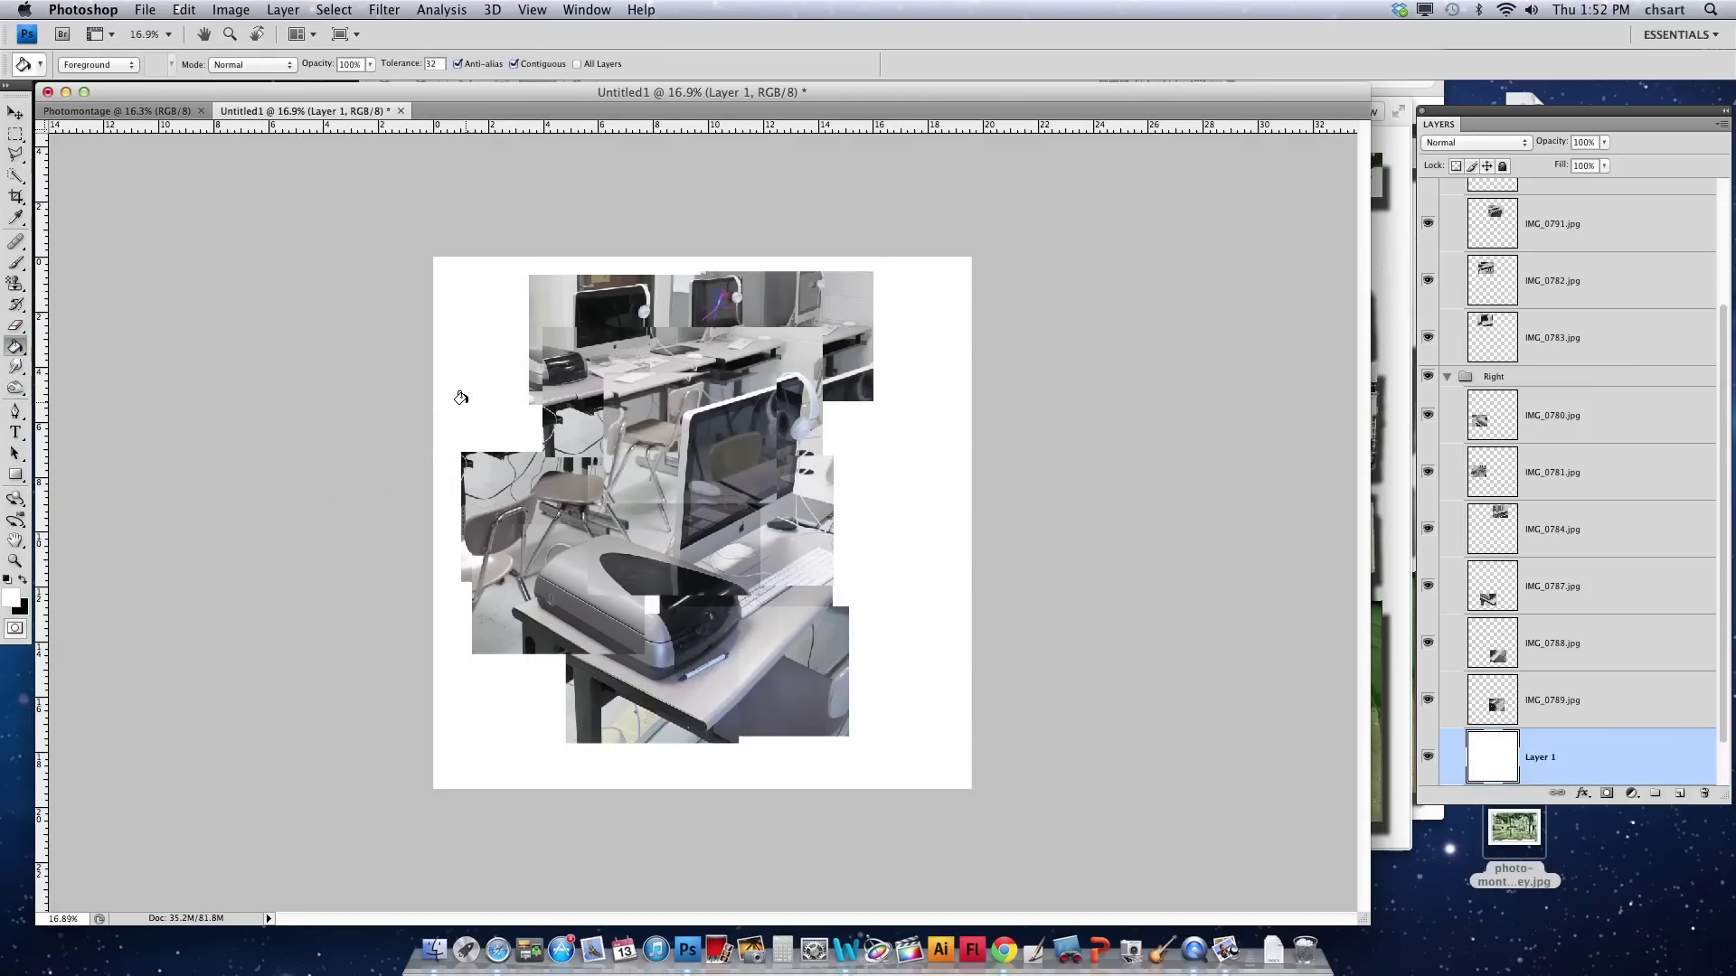
pyautogui.click(22, 580)
pyautogui.hotkey('alt', 'BackSpace')
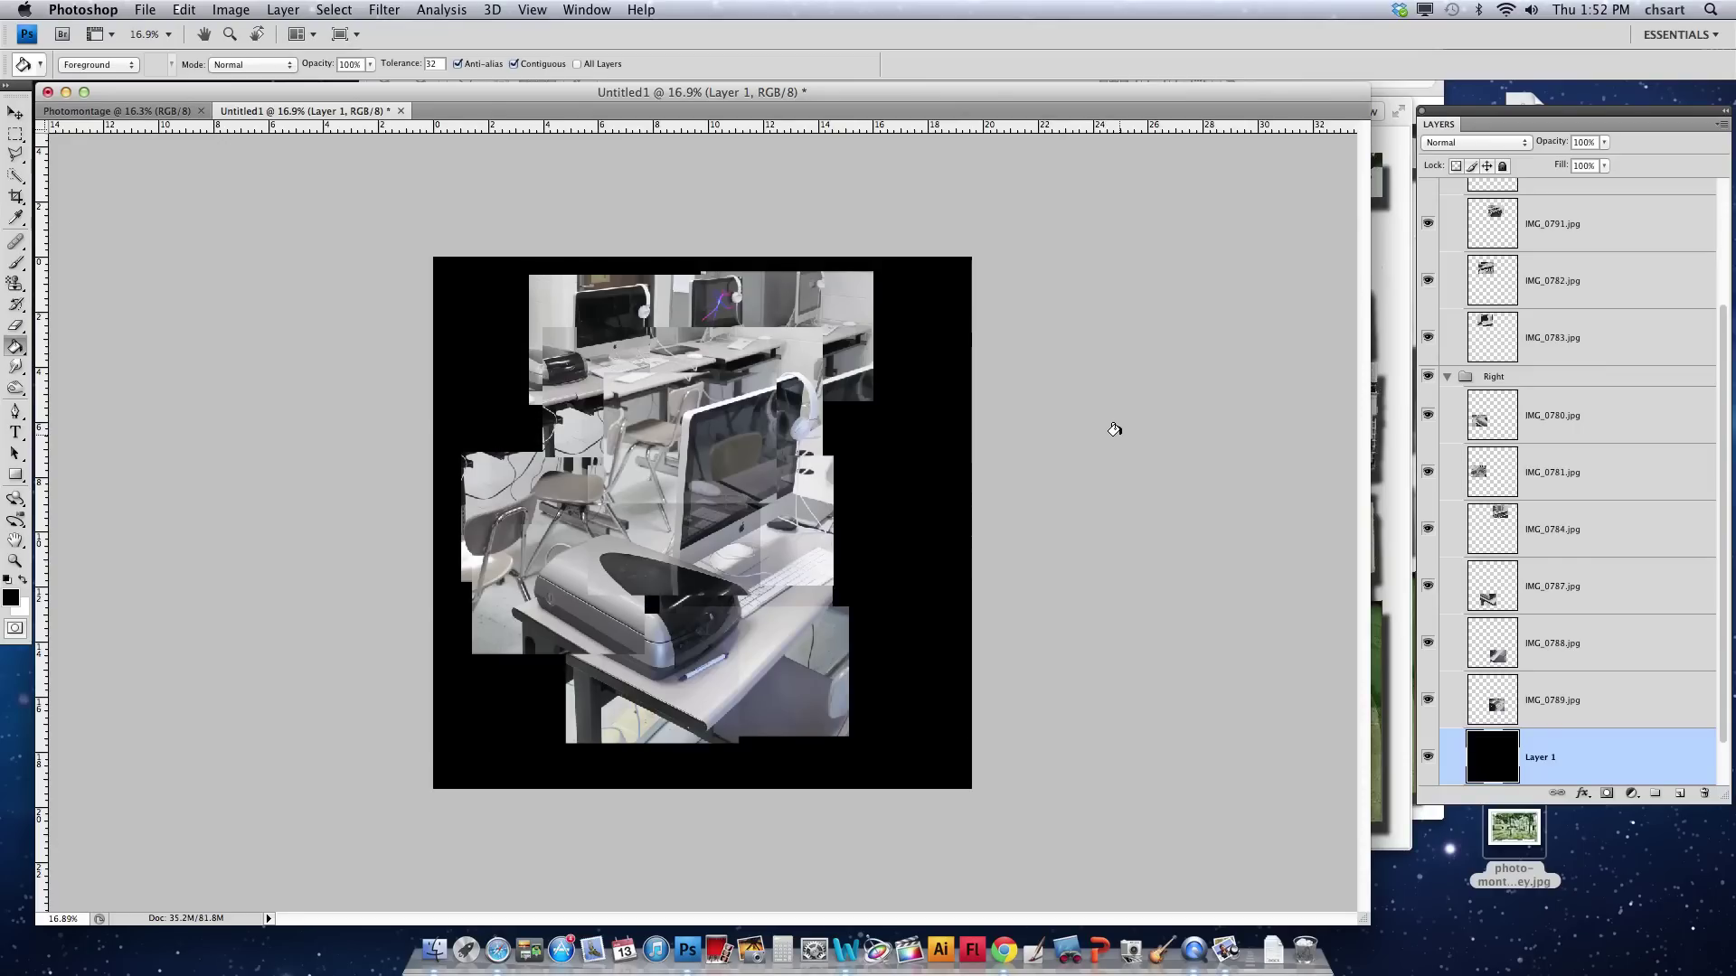